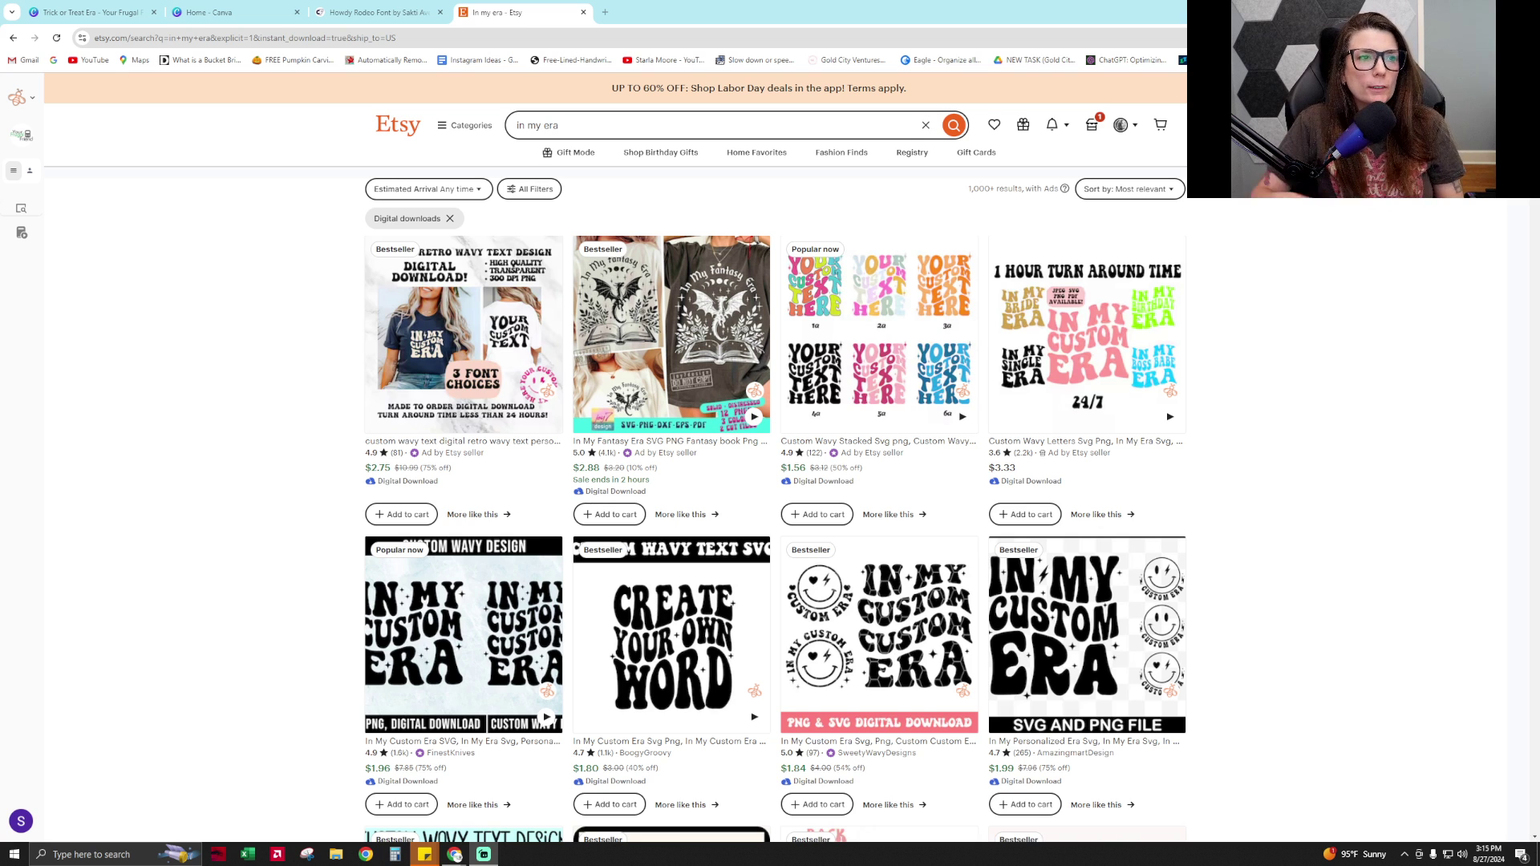
Scroll through the Etsy 'in my era' results to find the black In My Custom Era listing
{"action": "scroll", "coordinate": [1057, 626], "scroll_direction": "down", "scroll_amount": 5}
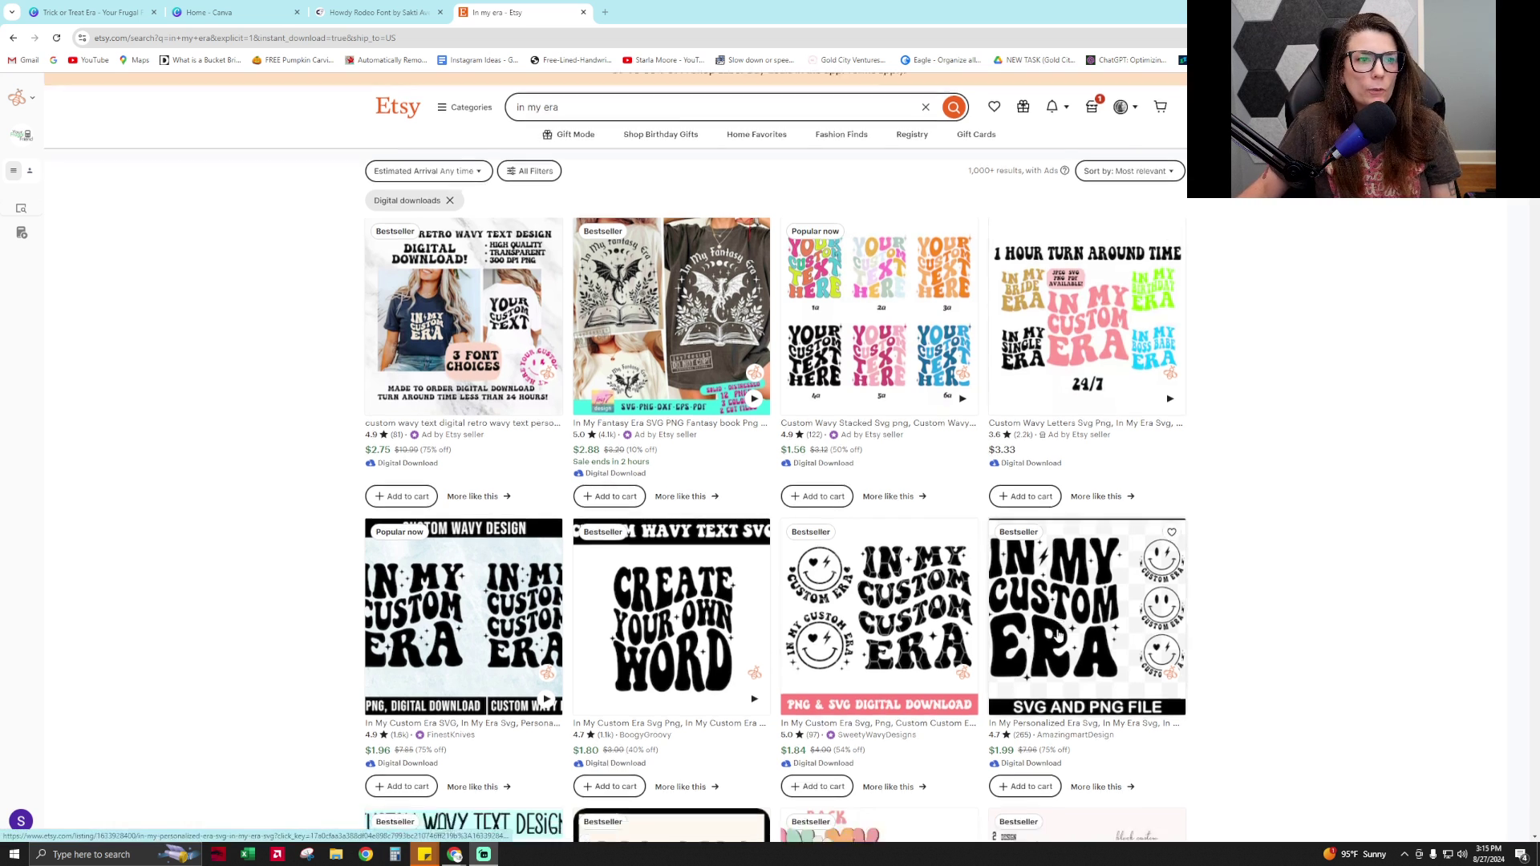
{"action": "scroll", "coordinate": [1057, 626], "scroll_direction": "down", "scroll_amount": 9}
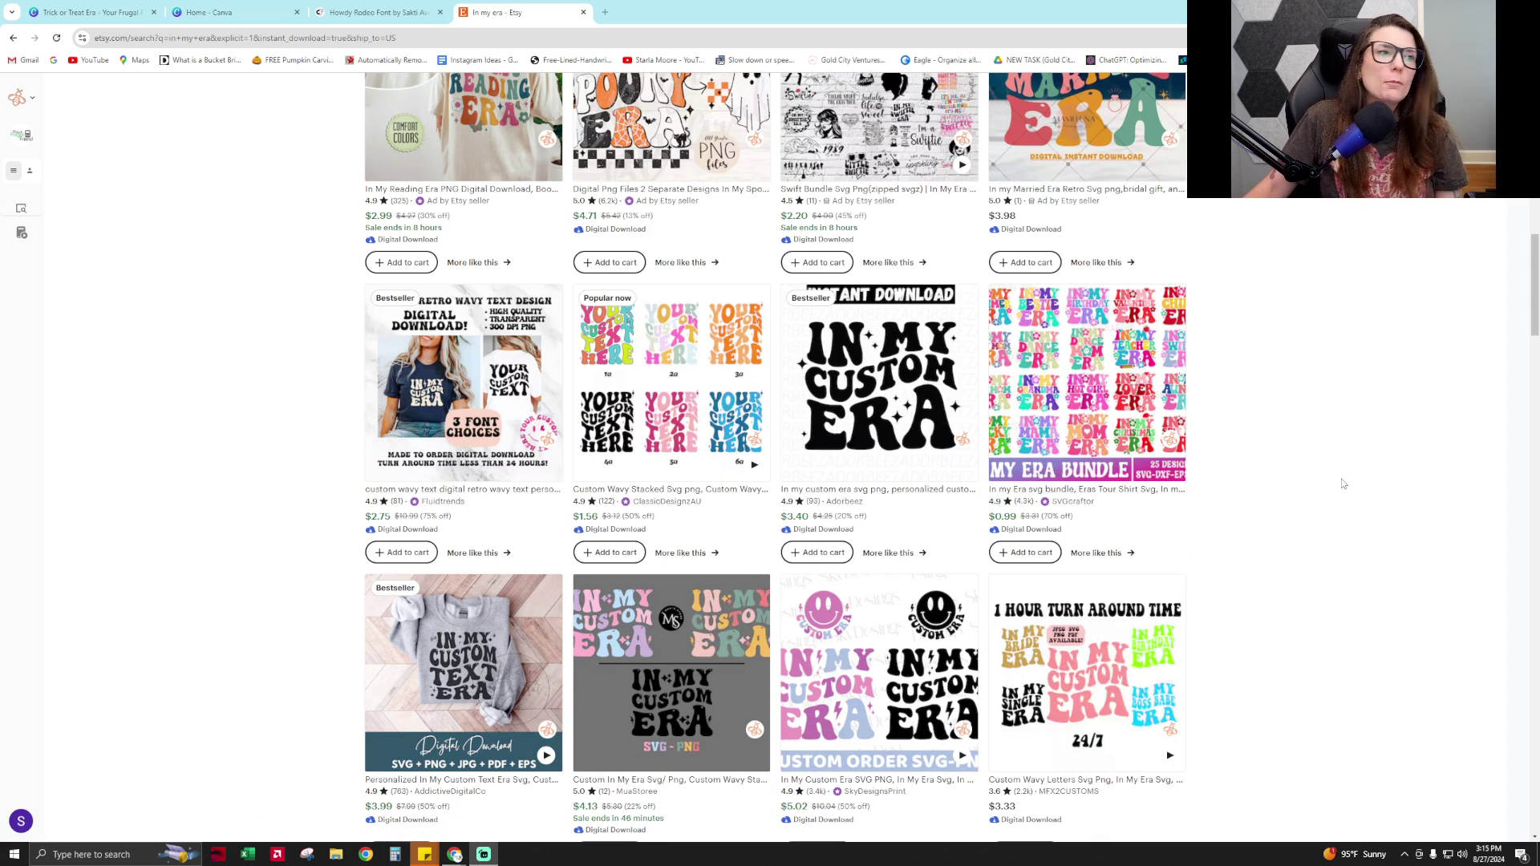
{"action": "scroll", "coordinate": [1332, 503], "scroll_direction": "down", "scroll_amount": 5}
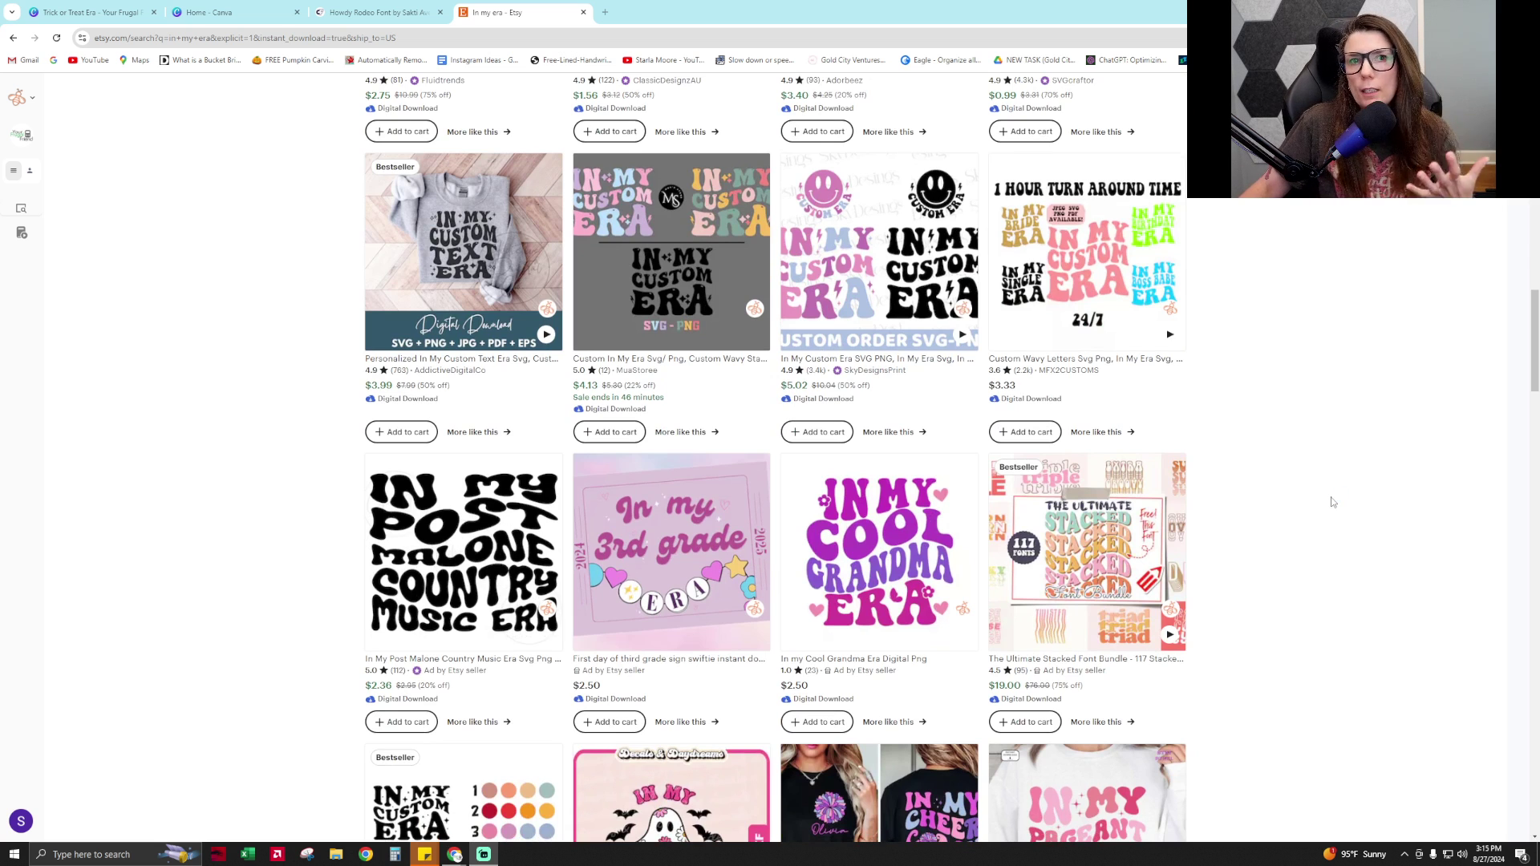
{"action": "scroll", "coordinate": [1330, 491], "scroll_direction": "up", "scroll_amount": 6}
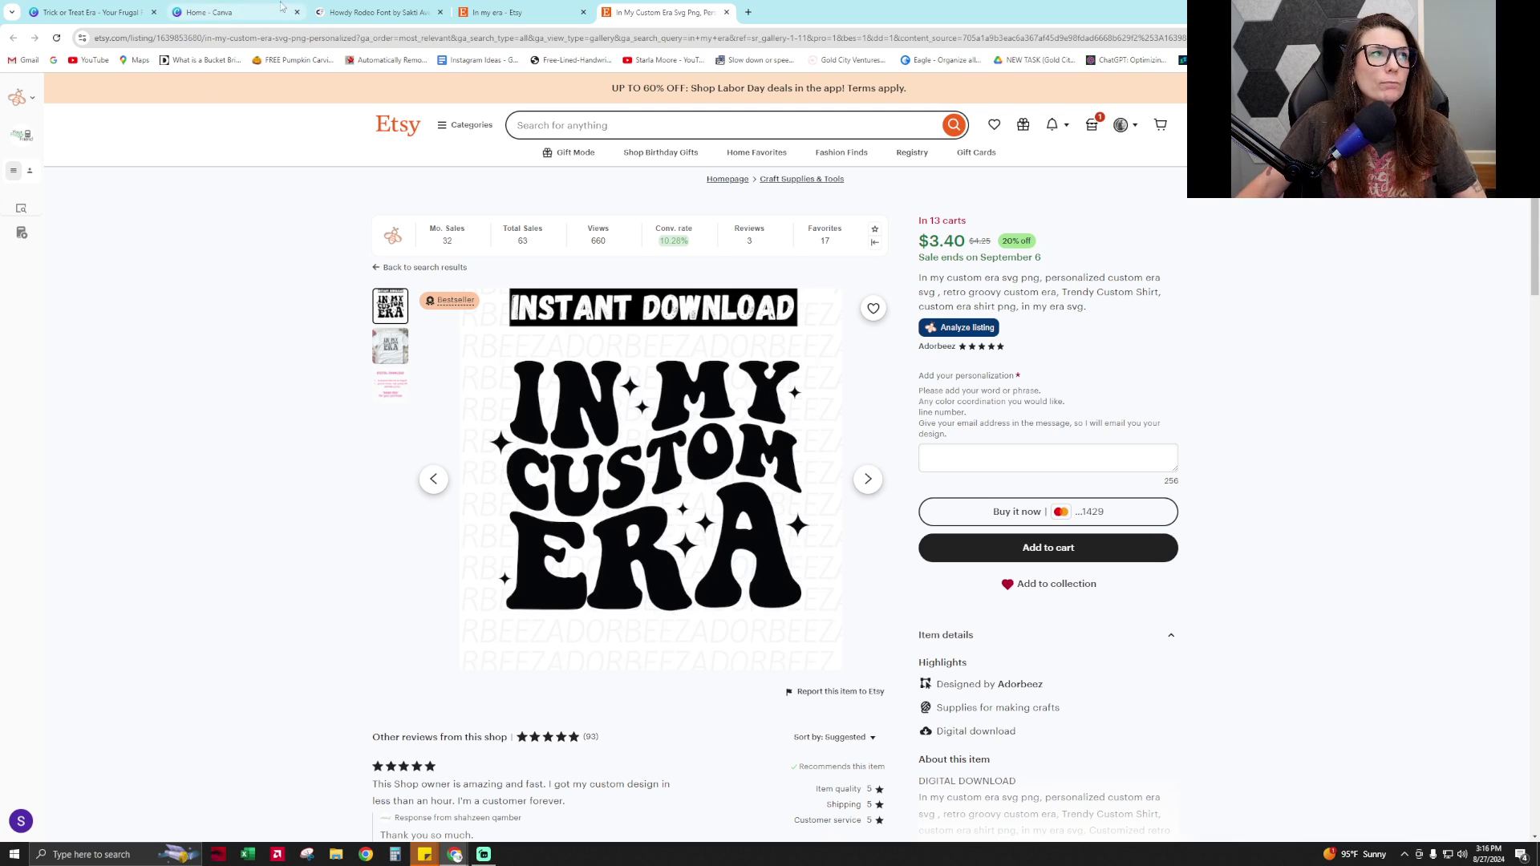
Glance at the Howdy Rodeo font page, then return to the Trick or Treat Era design
{"action": "left_click", "coordinate": [381, 8]}
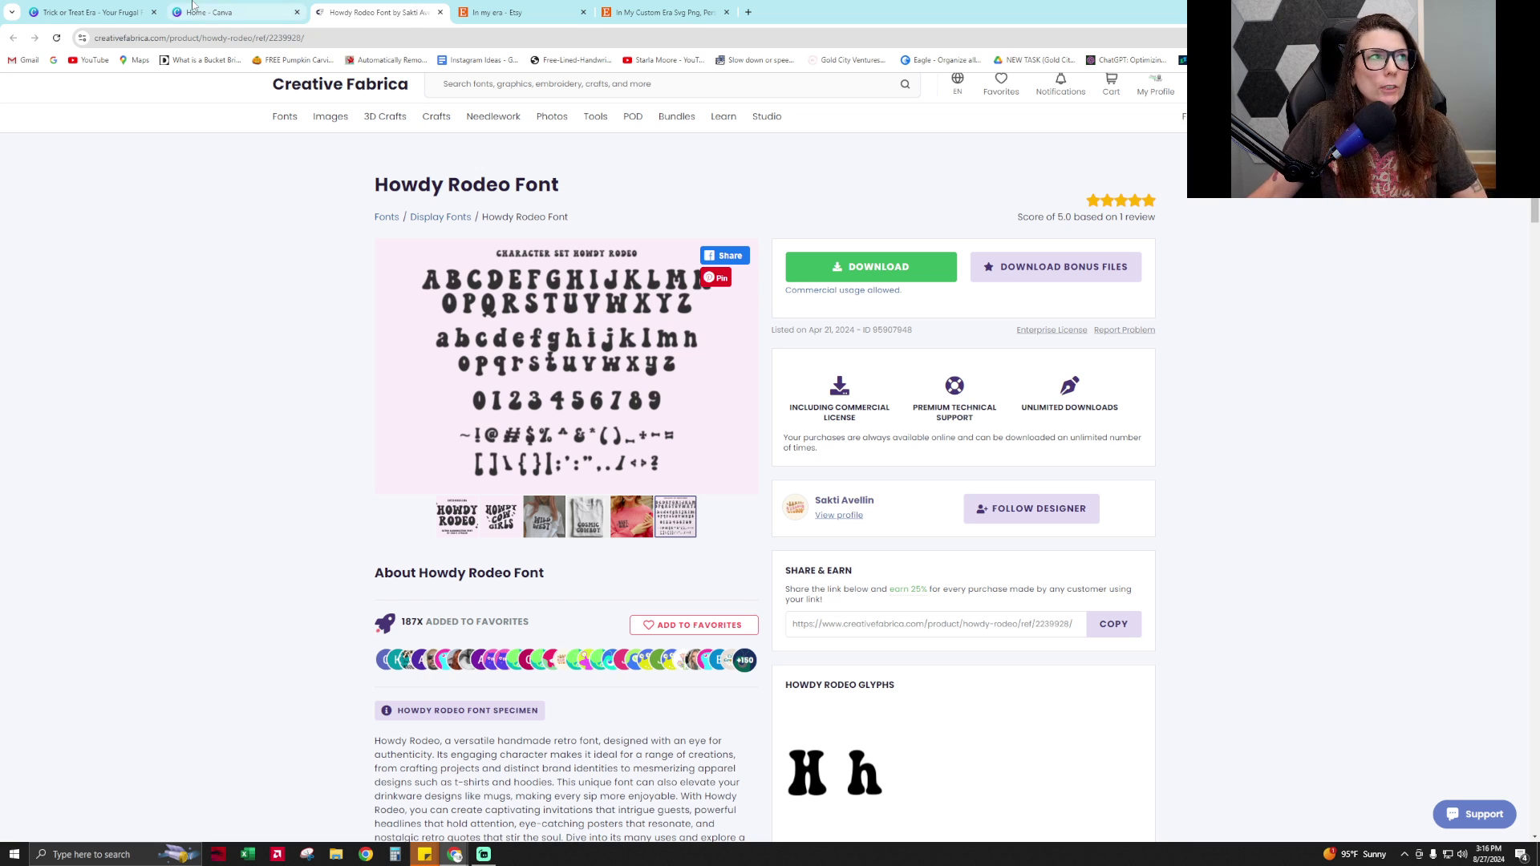
{"action": "left_click", "coordinate": [103, 9]}
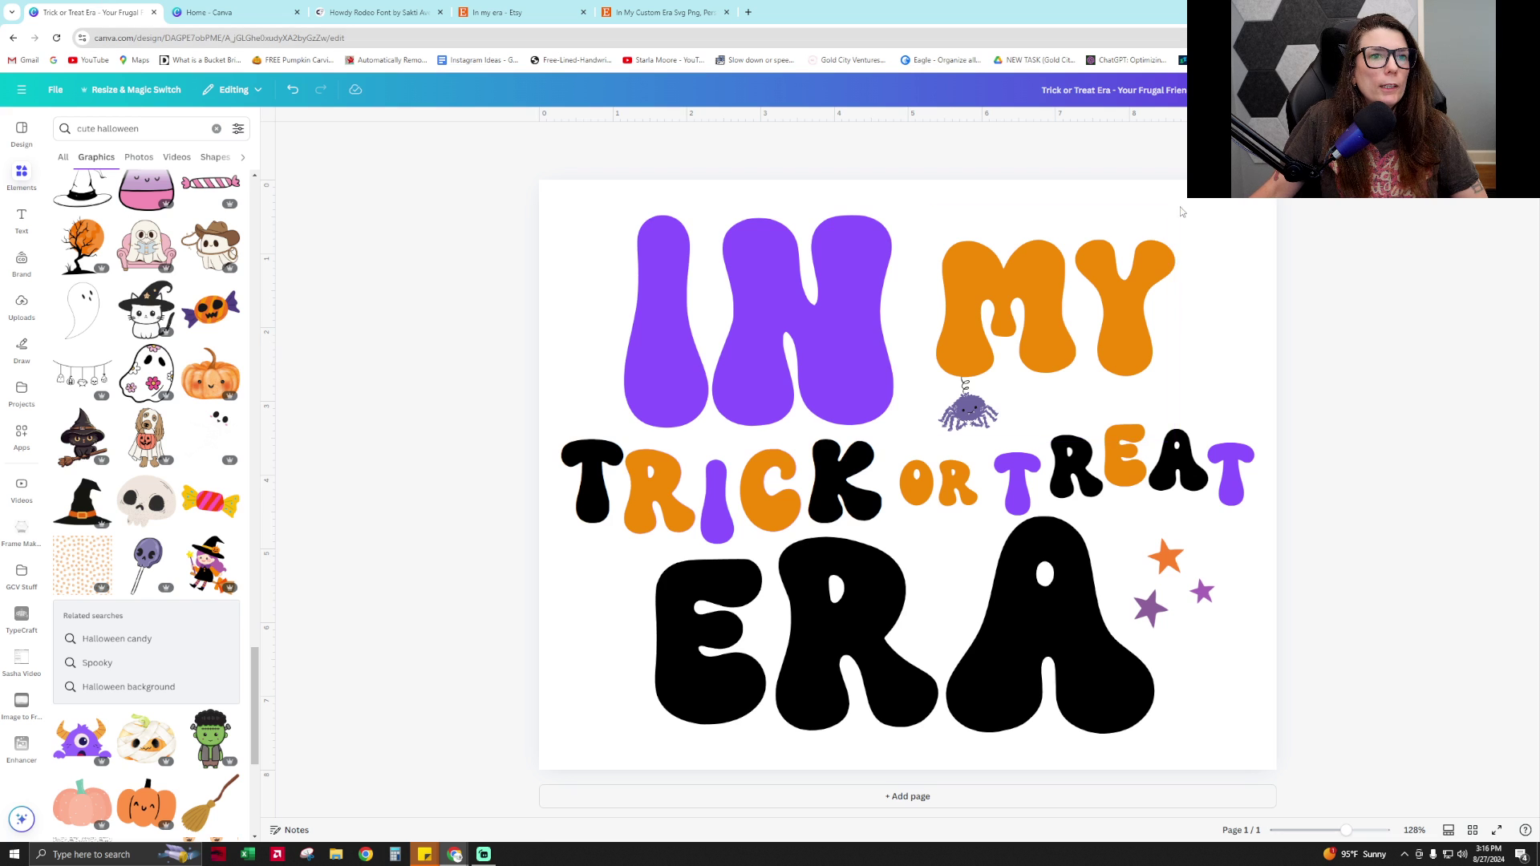
Add a blank page 2 and search the fonts for 'retr'
{"action": "left_click", "coordinate": [1235, 797]}
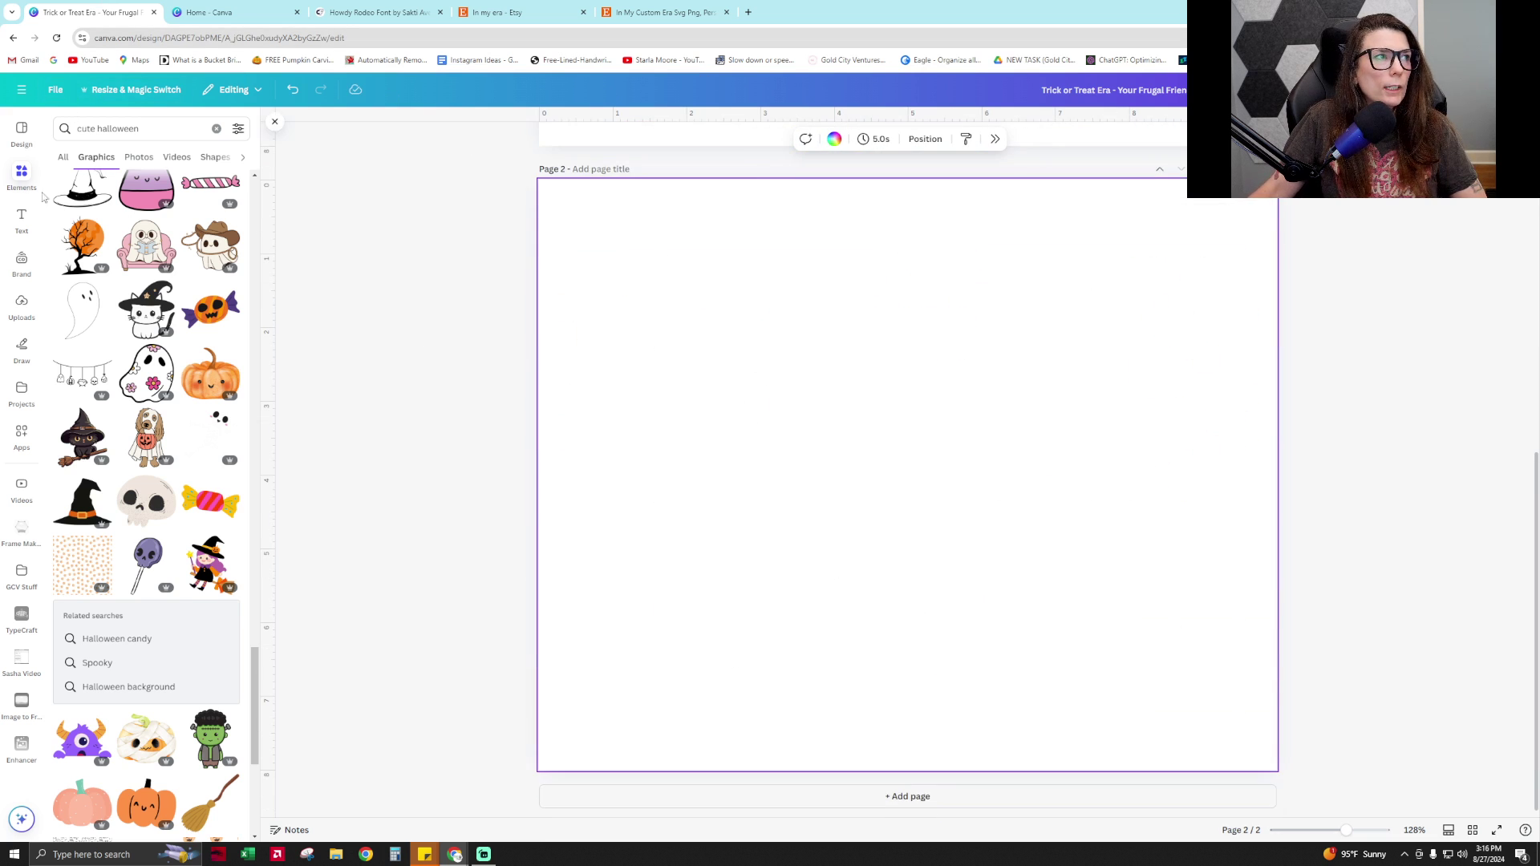
{"action": "left_click", "coordinate": [24, 218]}
{"action": "left_click", "coordinate": [128, 128]}
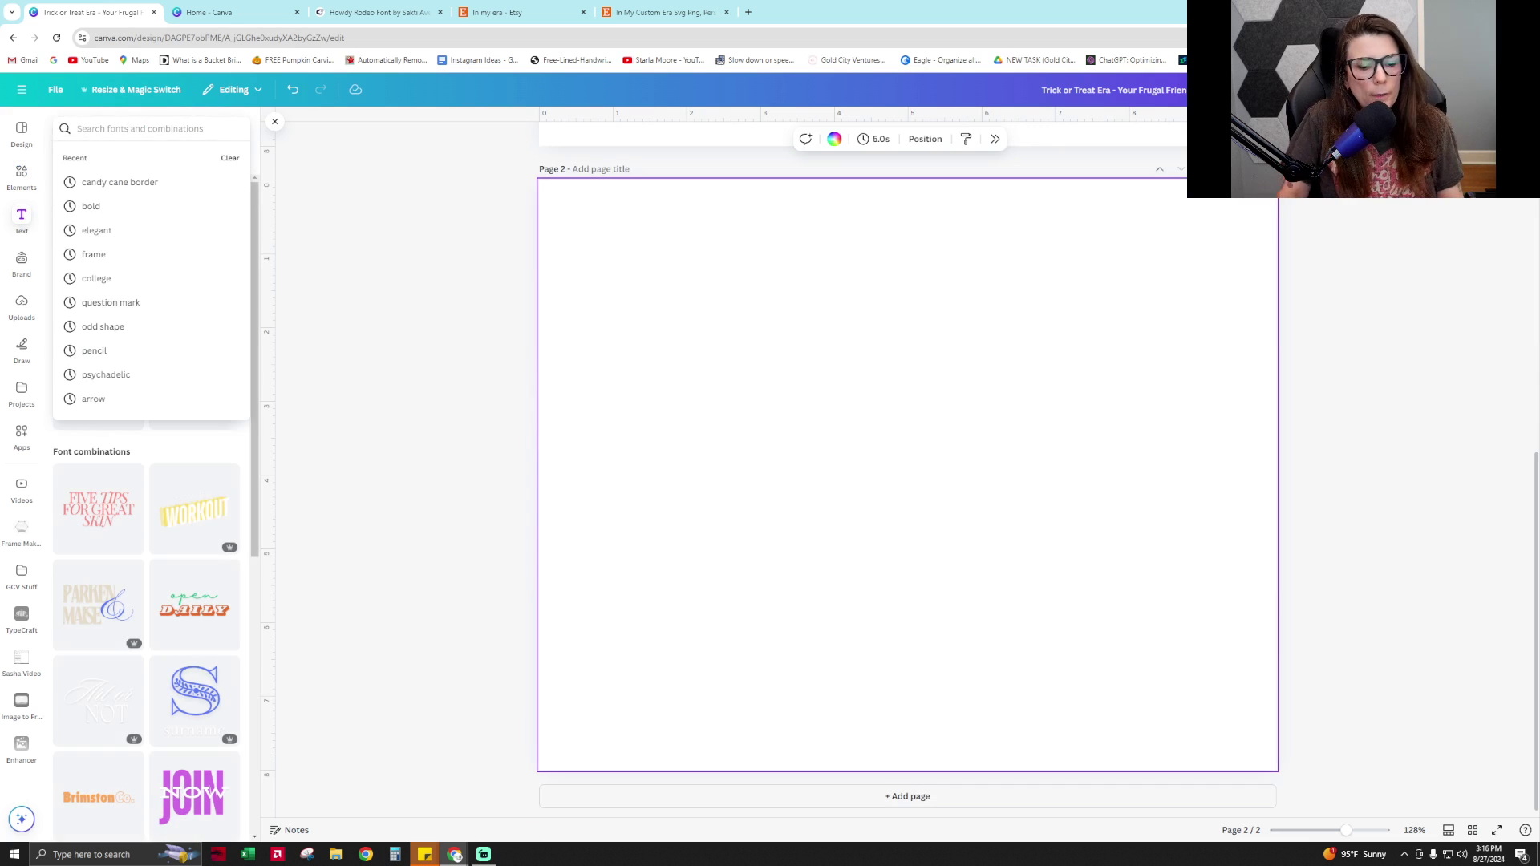
{"action": "type", "text": "retro"}
{"action": "key", "text": "Return"}
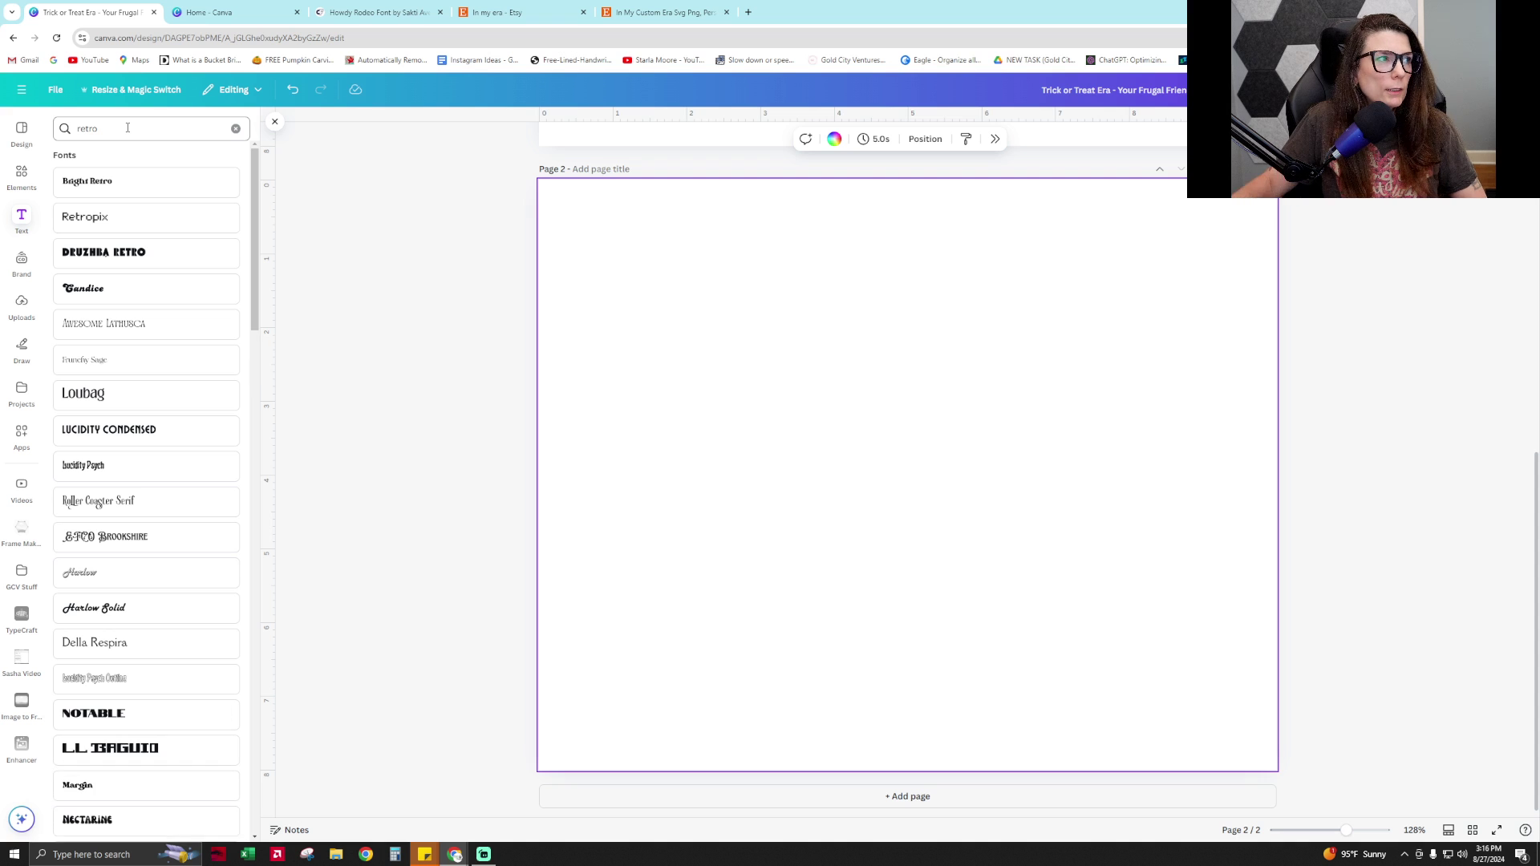
Browse the retro font results and add a Bright Retro text box to page 2
{"action": "scroll", "coordinate": [165, 338], "scroll_direction": "down", "scroll_amount": 6}
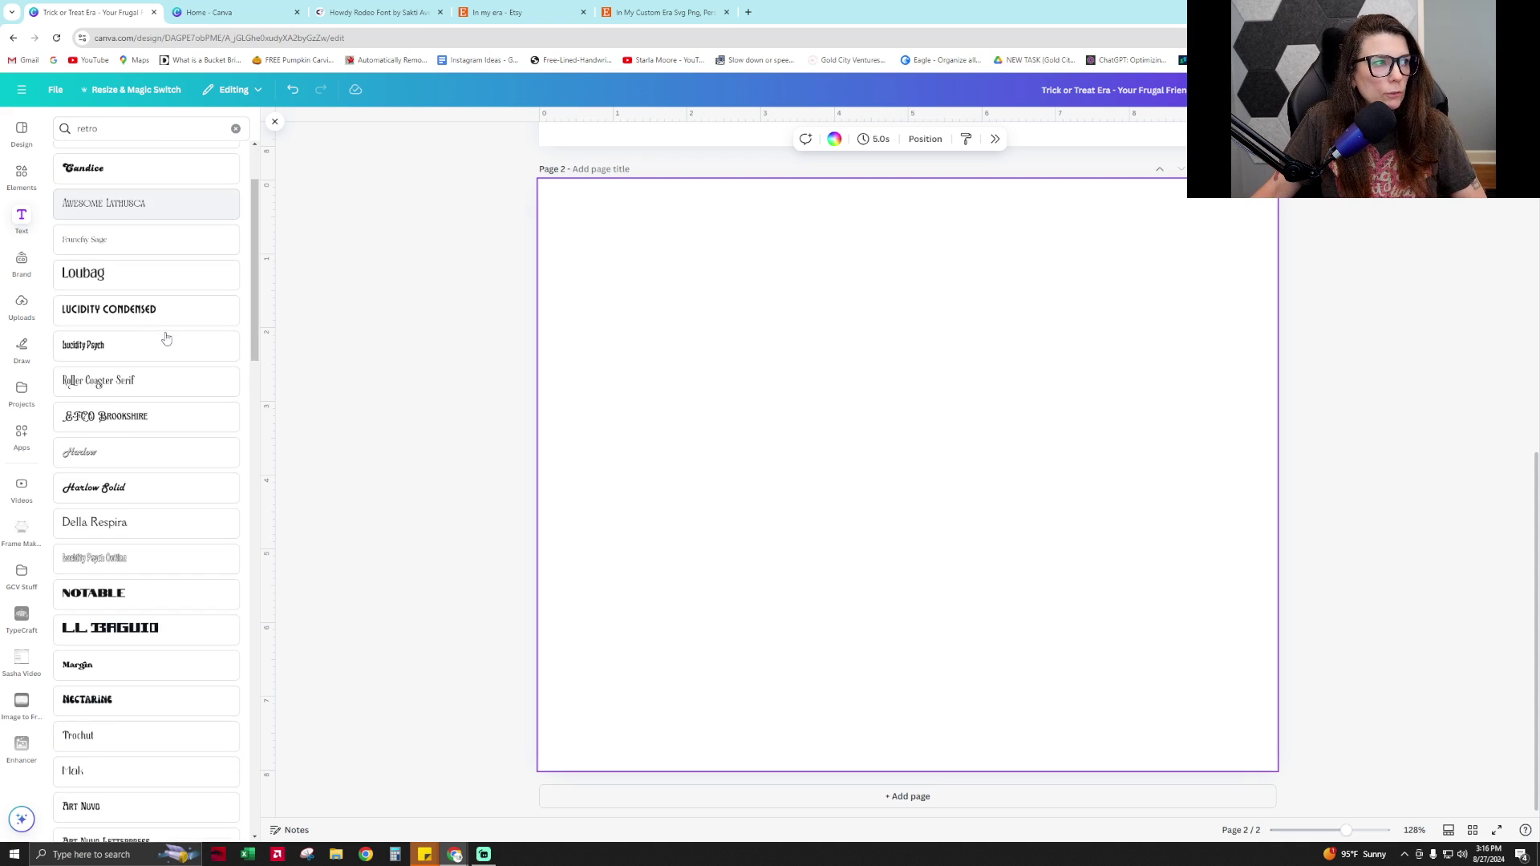
{"action": "scroll", "coordinate": [166, 337], "scroll_direction": "down", "scroll_amount": 1}
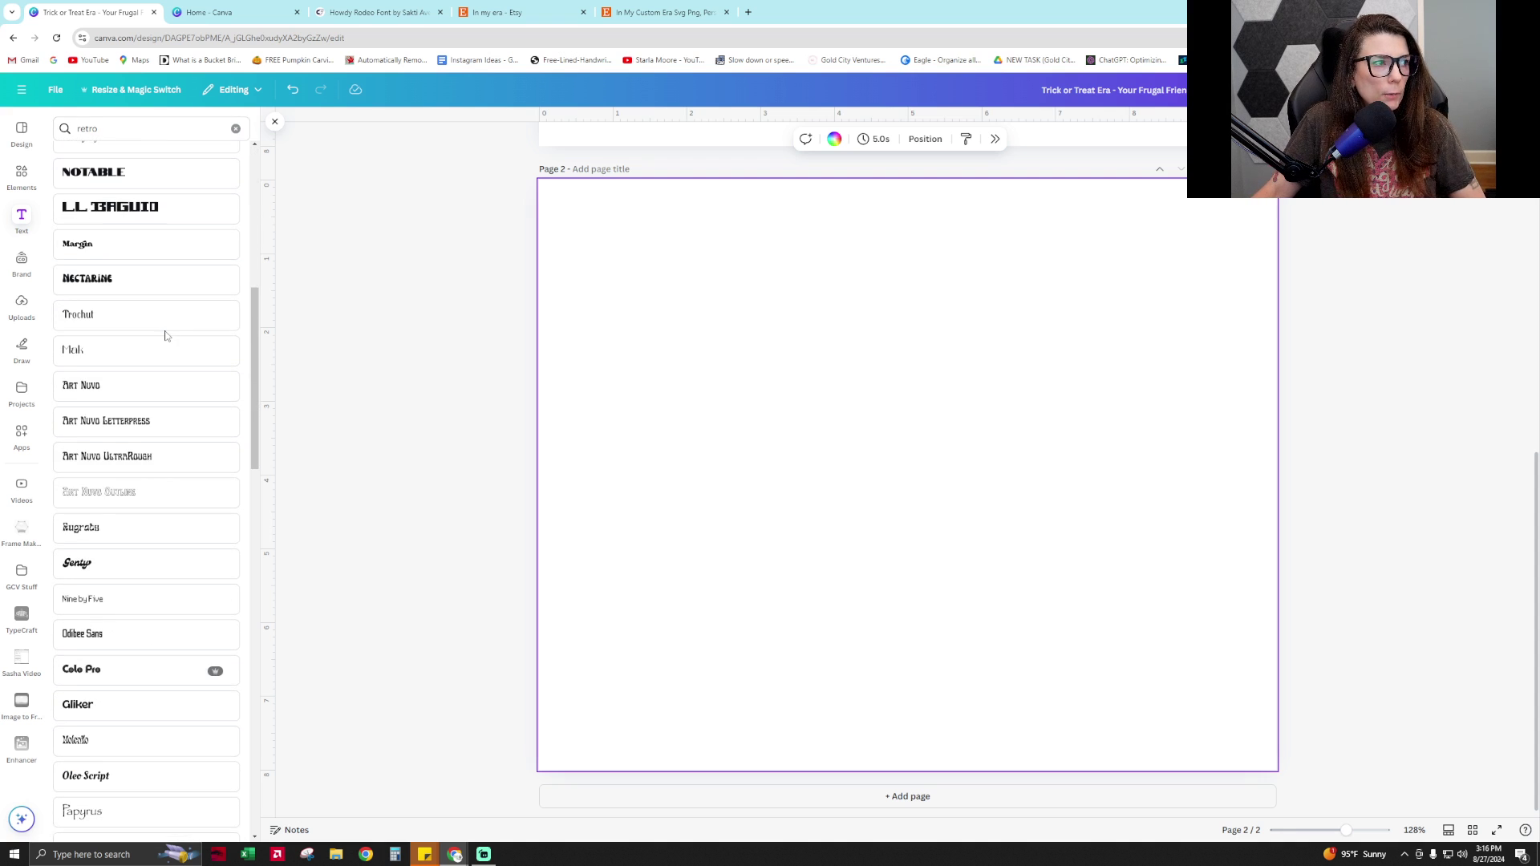
{"action": "scroll", "coordinate": [165, 335], "scroll_direction": "down", "scroll_amount": 8}
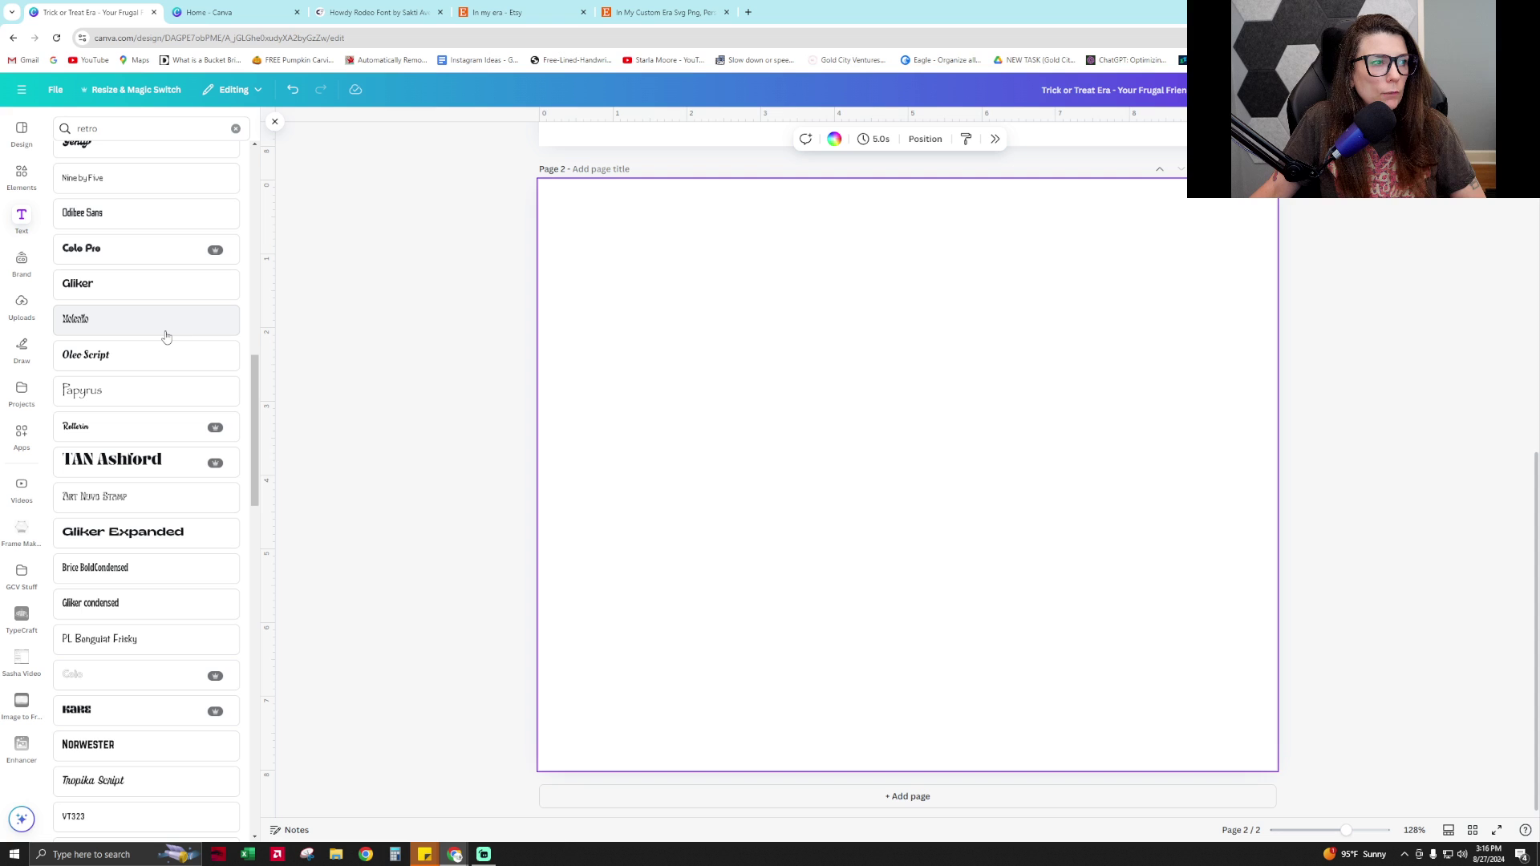
{"action": "scroll", "coordinate": [165, 336], "scroll_direction": "up", "scroll_amount": 15}
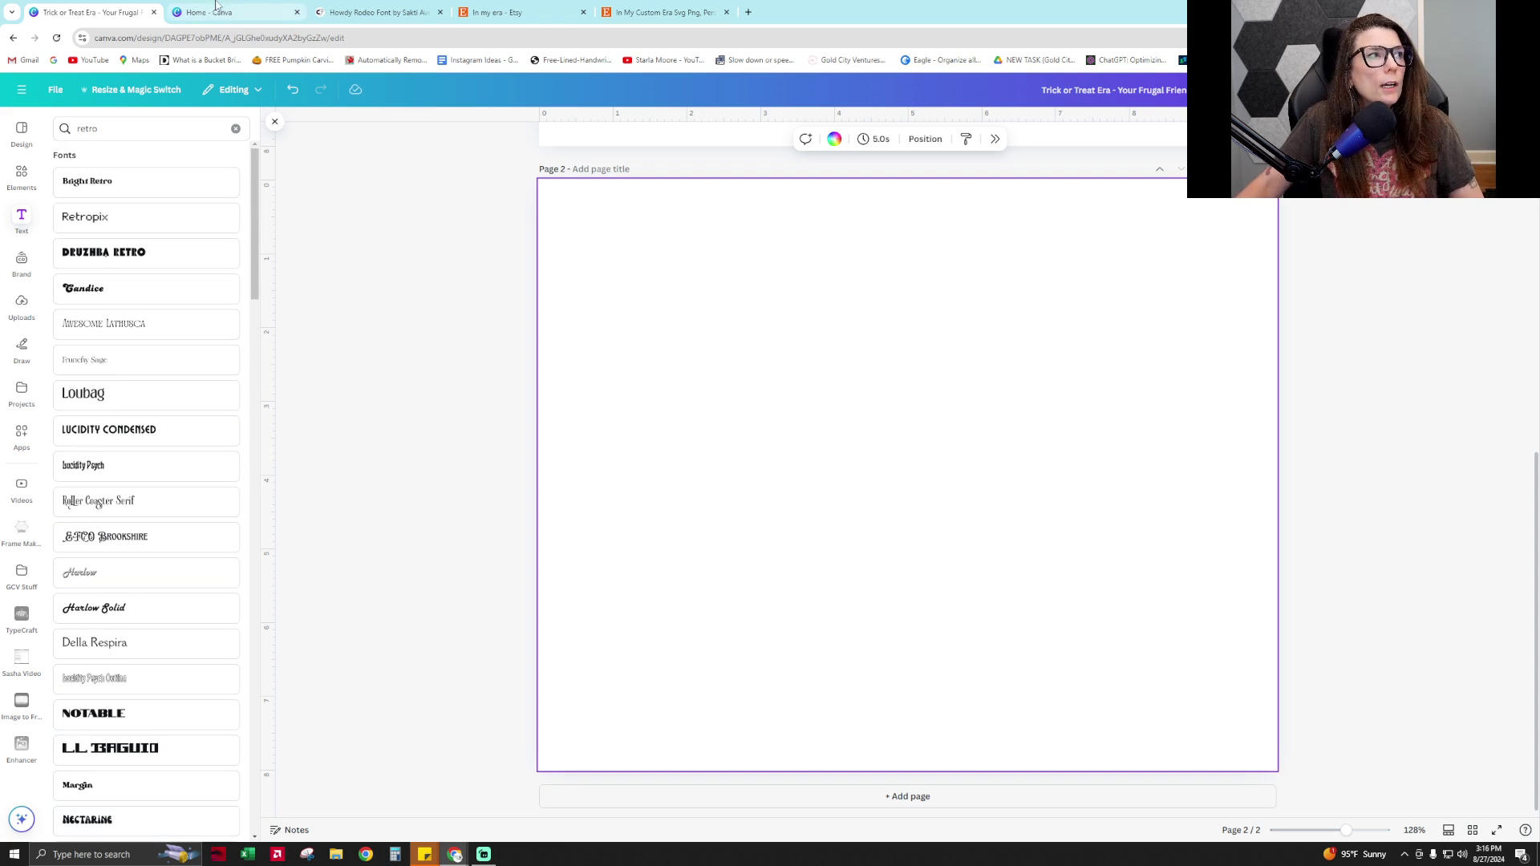
{"action": "left_click", "coordinate": [121, 180]}
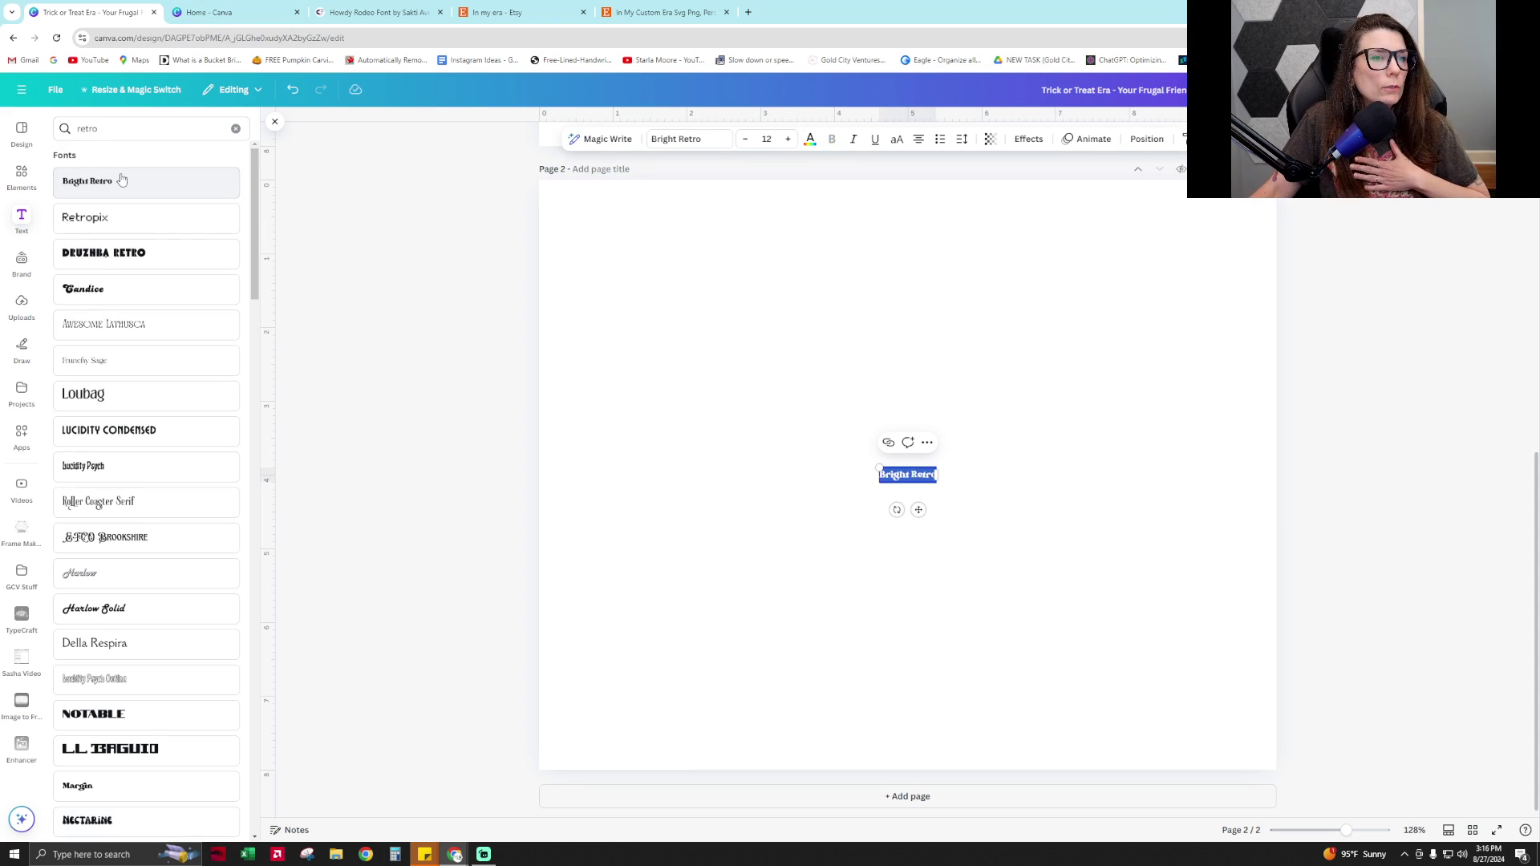
Delete the Bright Retro text and move over to the Howdy Rodeo font page
{"action": "key", "text": "BackSpace"}
{"action": "left_click", "coordinate": [644, 5]}
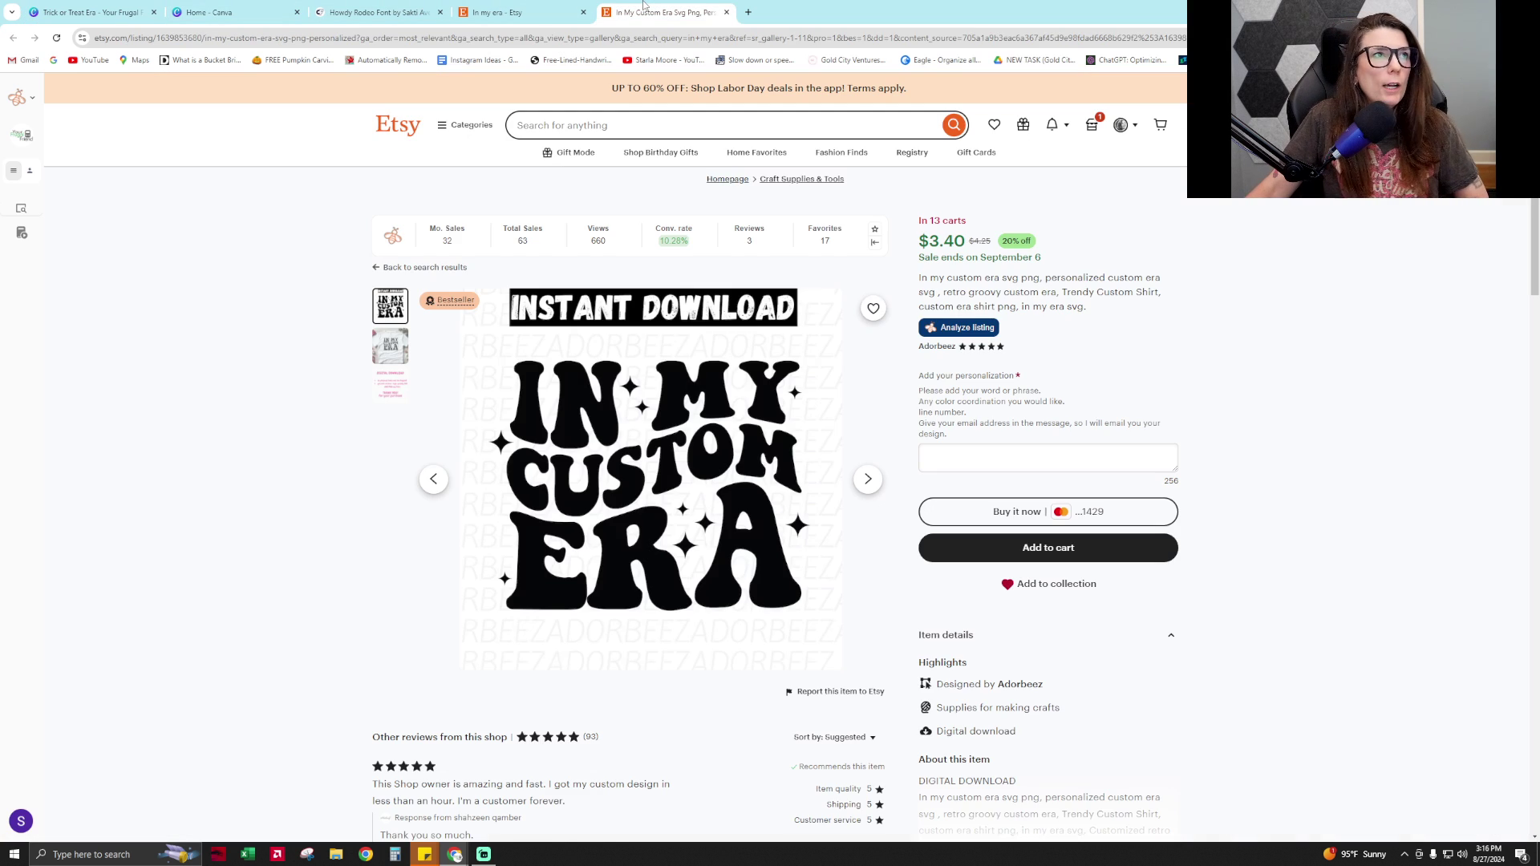
{"action": "left_click", "coordinate": [564, 6]}
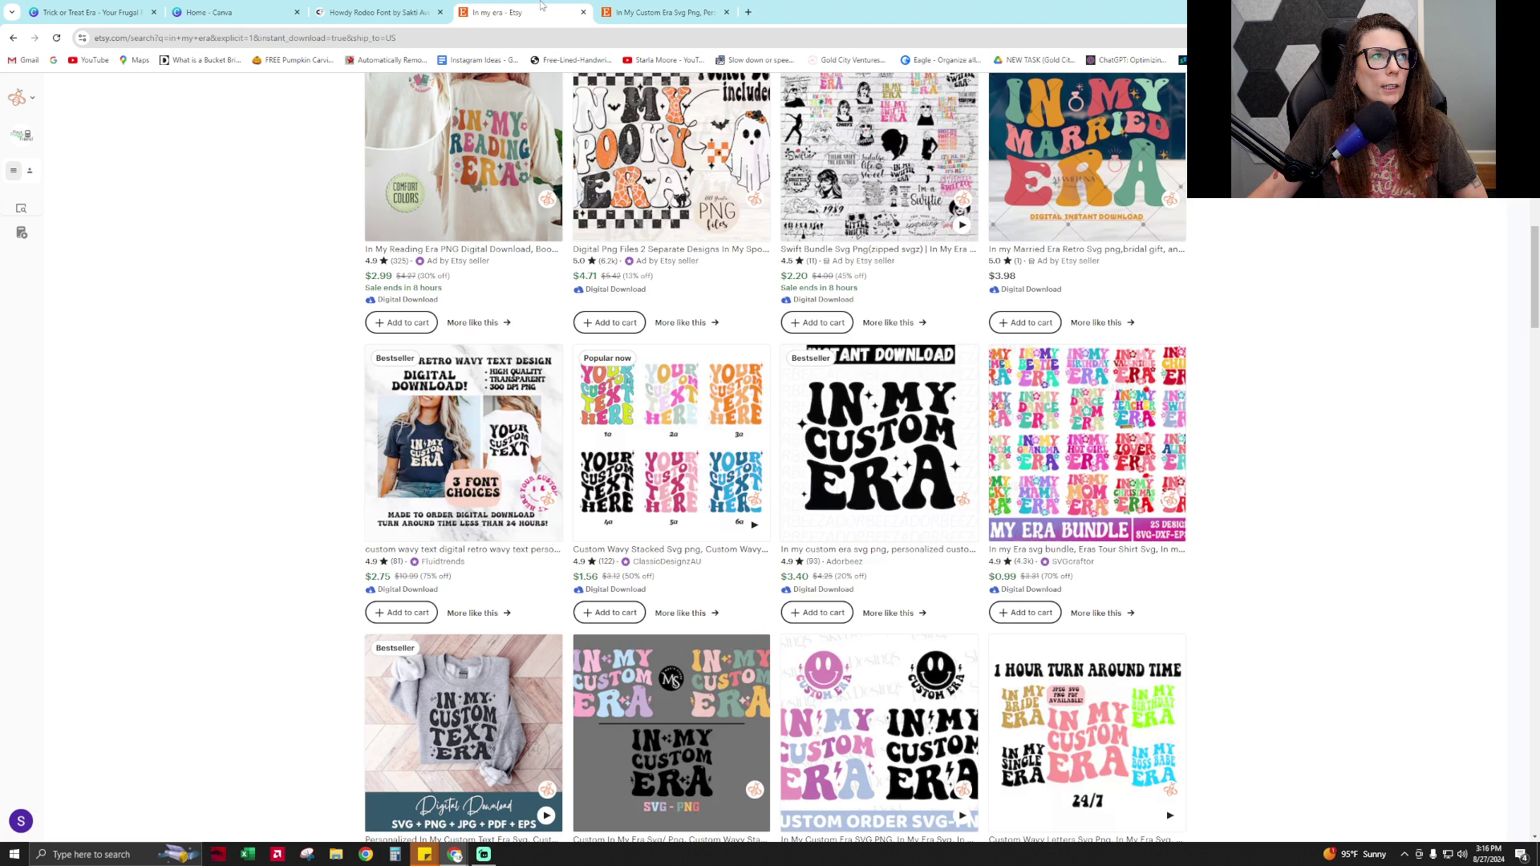
{"action": "left_click", "coordinate": [377, 12]}
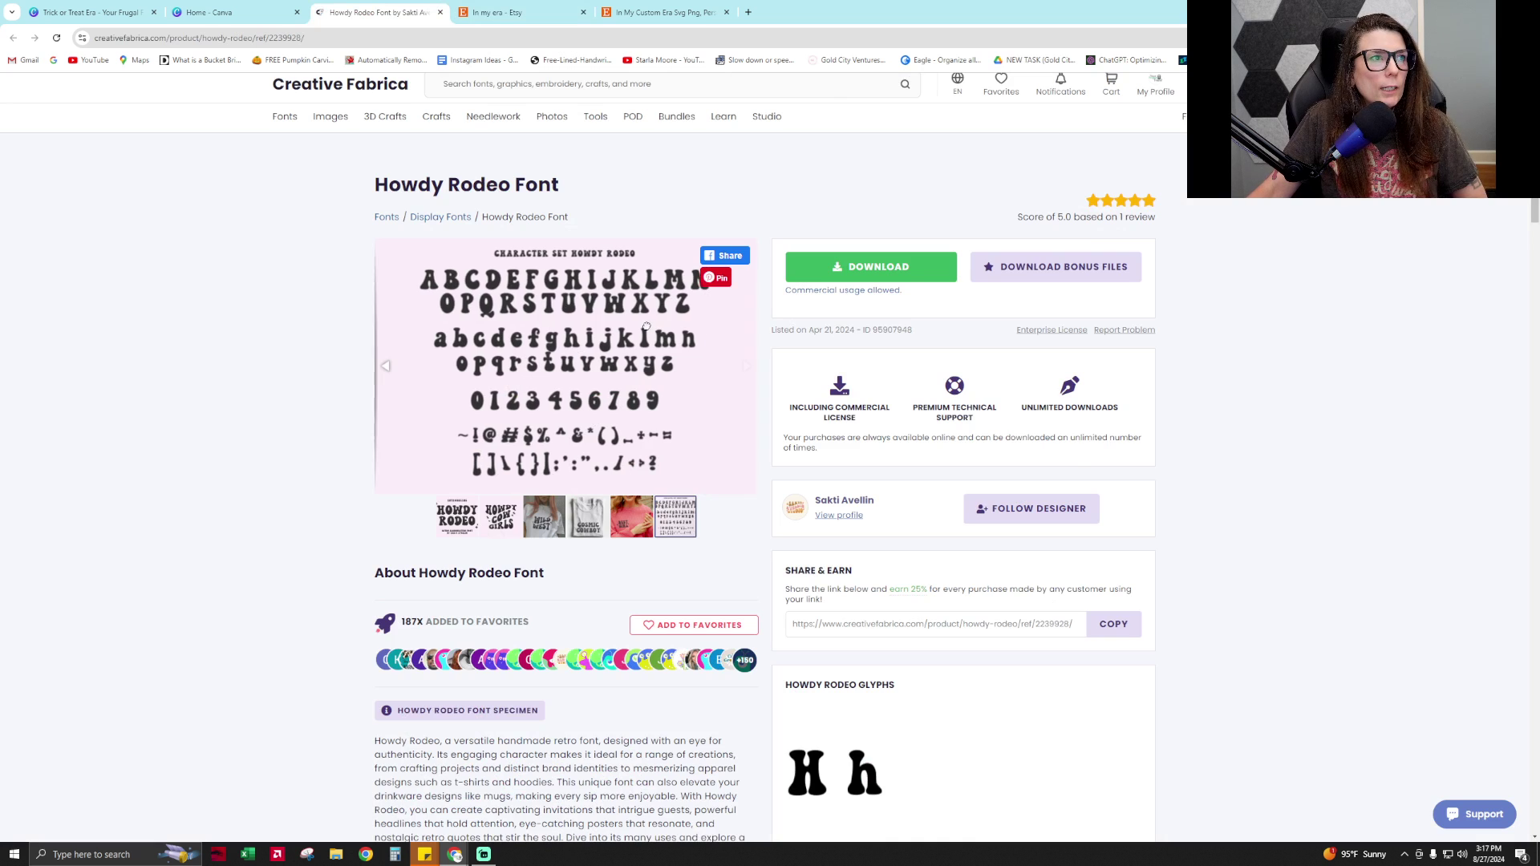
Look through the Howdy Rodeo preview images and download the font
{"action": "left_click", "coordinate": [631, 520]}
{"action": "left_click", "coordinate": [583, 532]}
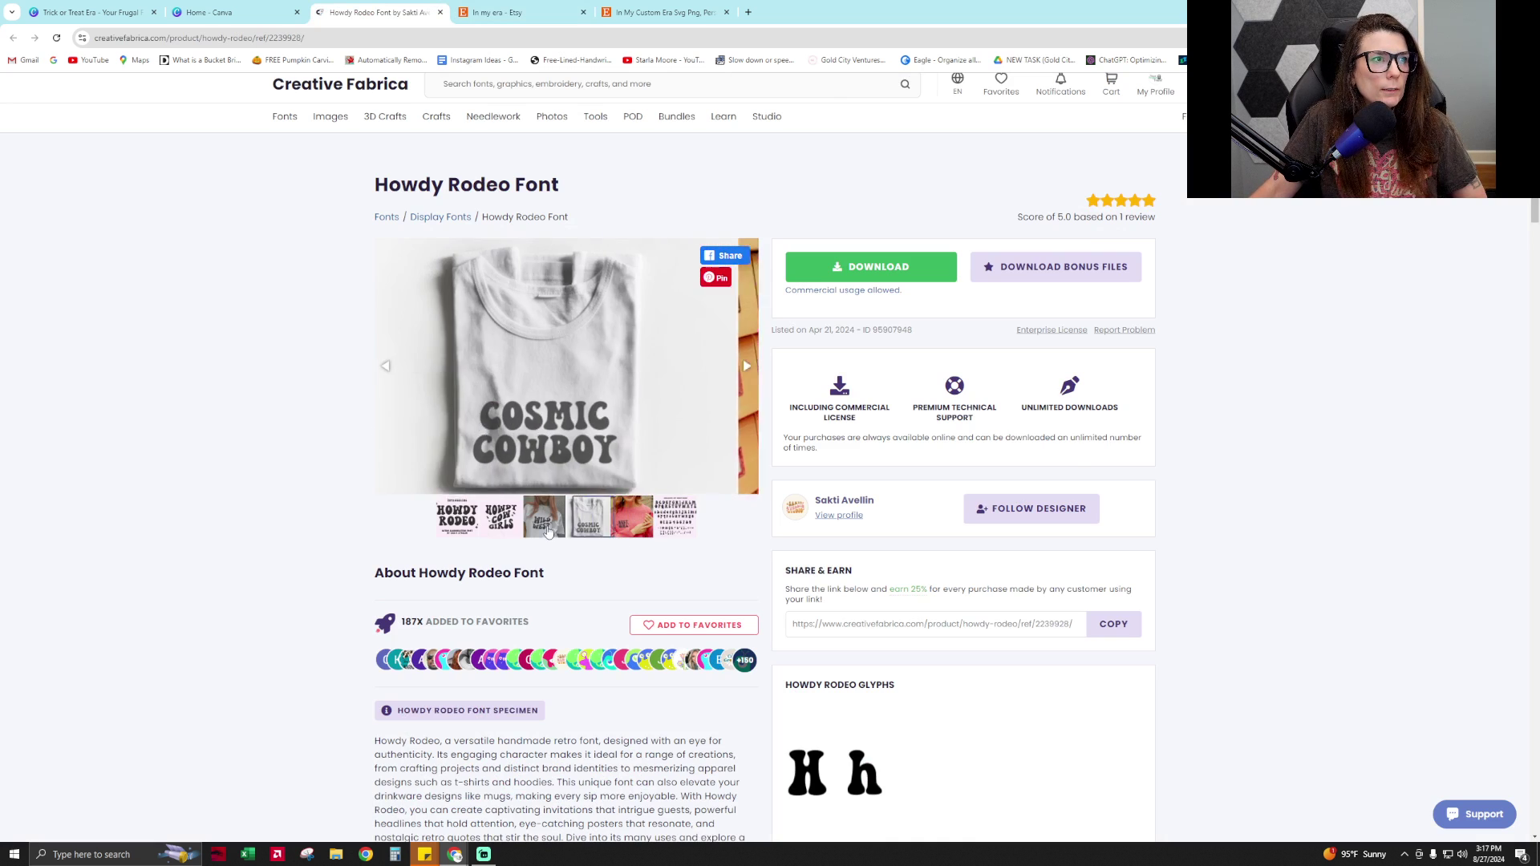
{"action": "left_click", "coordinate": [546, 530]}
{"action": "left_click", "coordinate": [502, 530]}
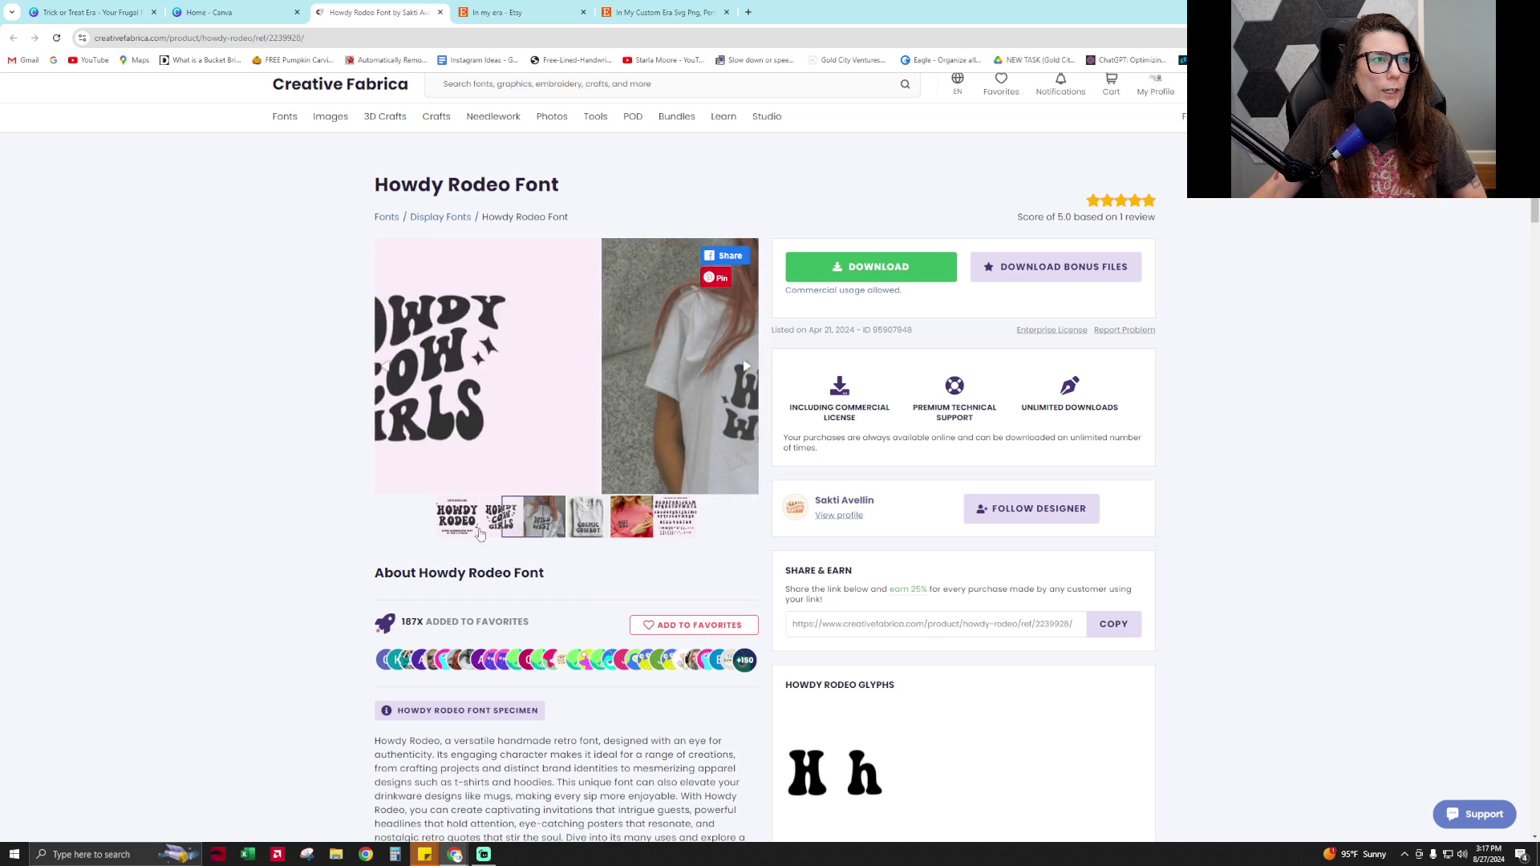
{"action": "left_click", "coordinate": [451, 527]}
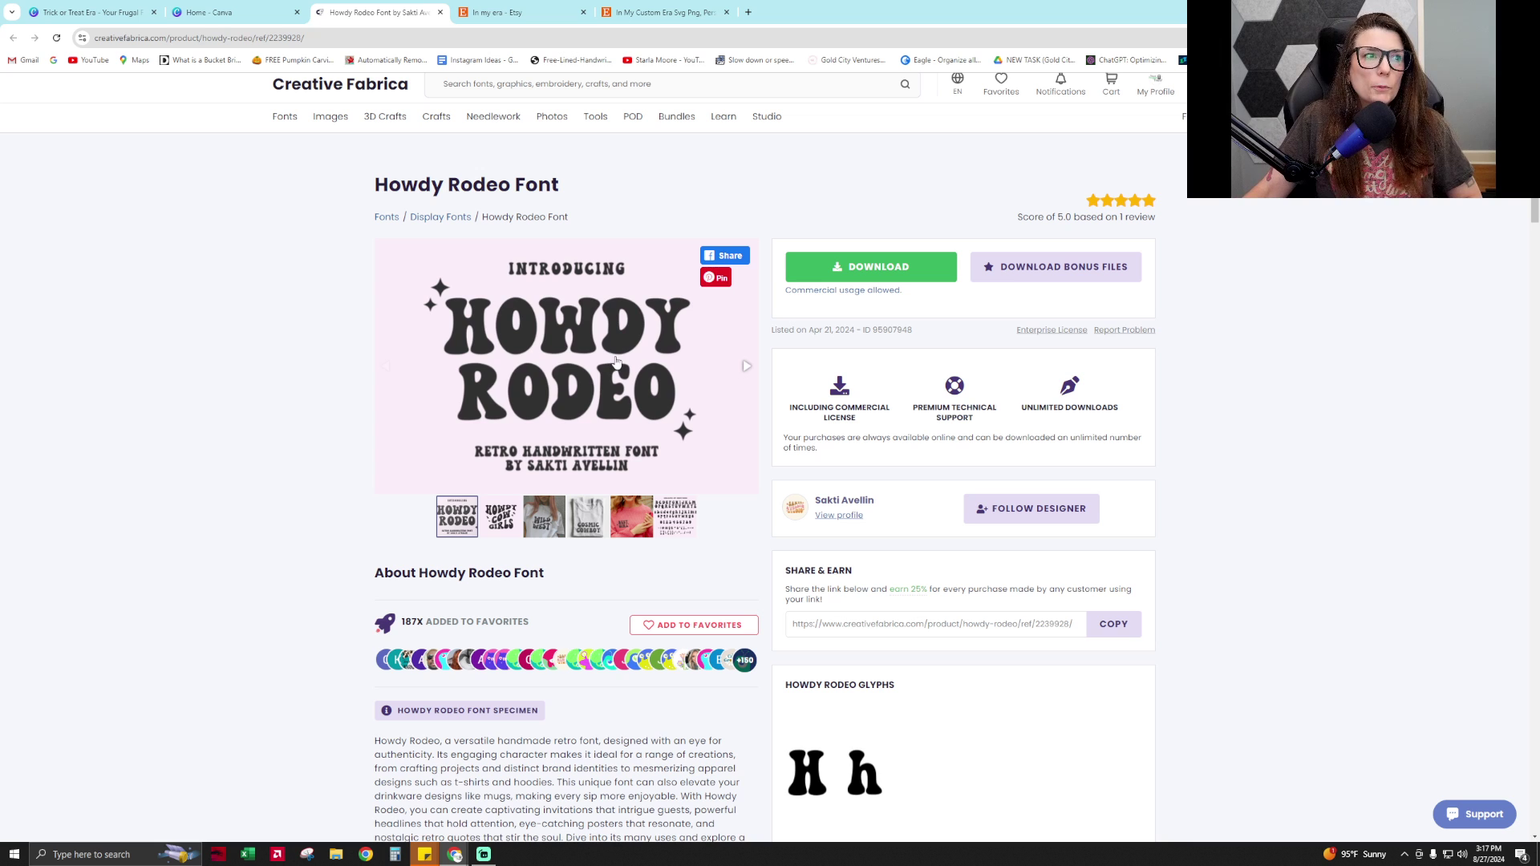
{"action": "left_click", "coordinate": [936, 270]}
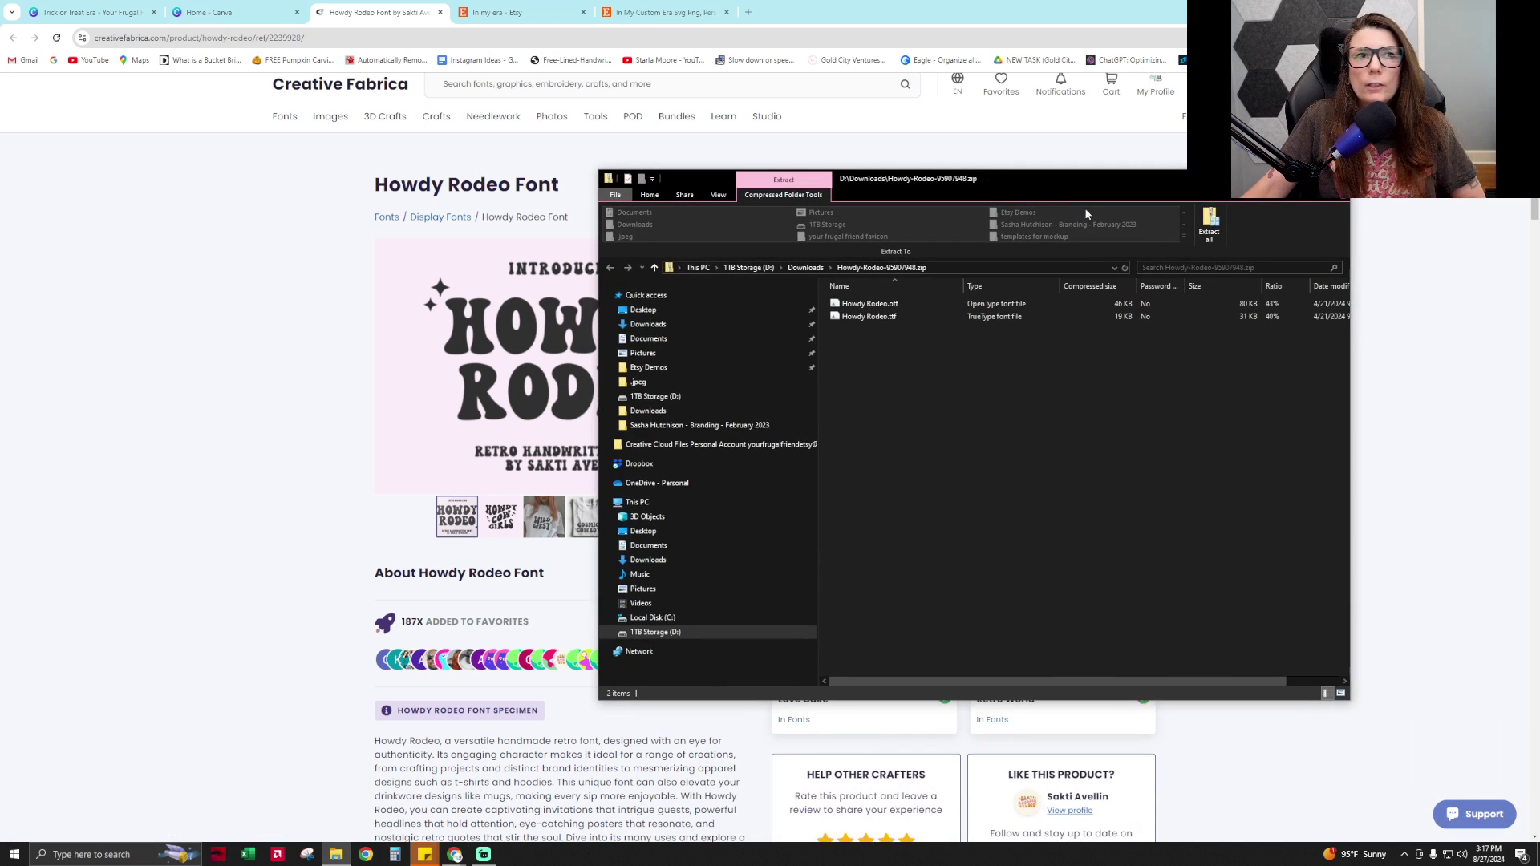
Extract the Howdy Rodeo .otf and .ttf files from the zip and close its window
{"action": "left_click", "coordinate": [1209, 224]}
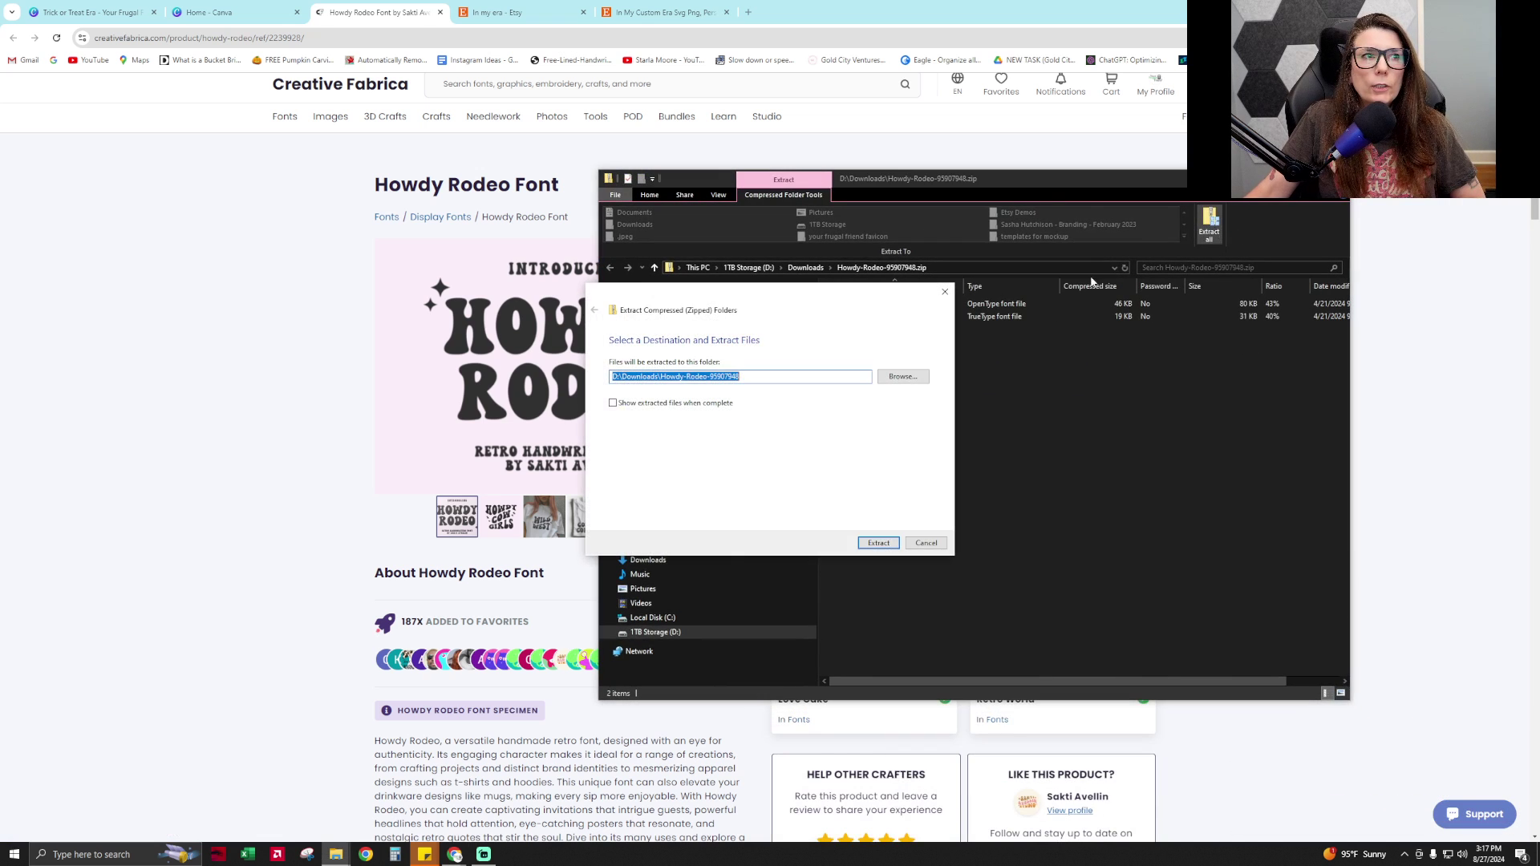
{"action": "left_click", "coordinate": [876, 540]}
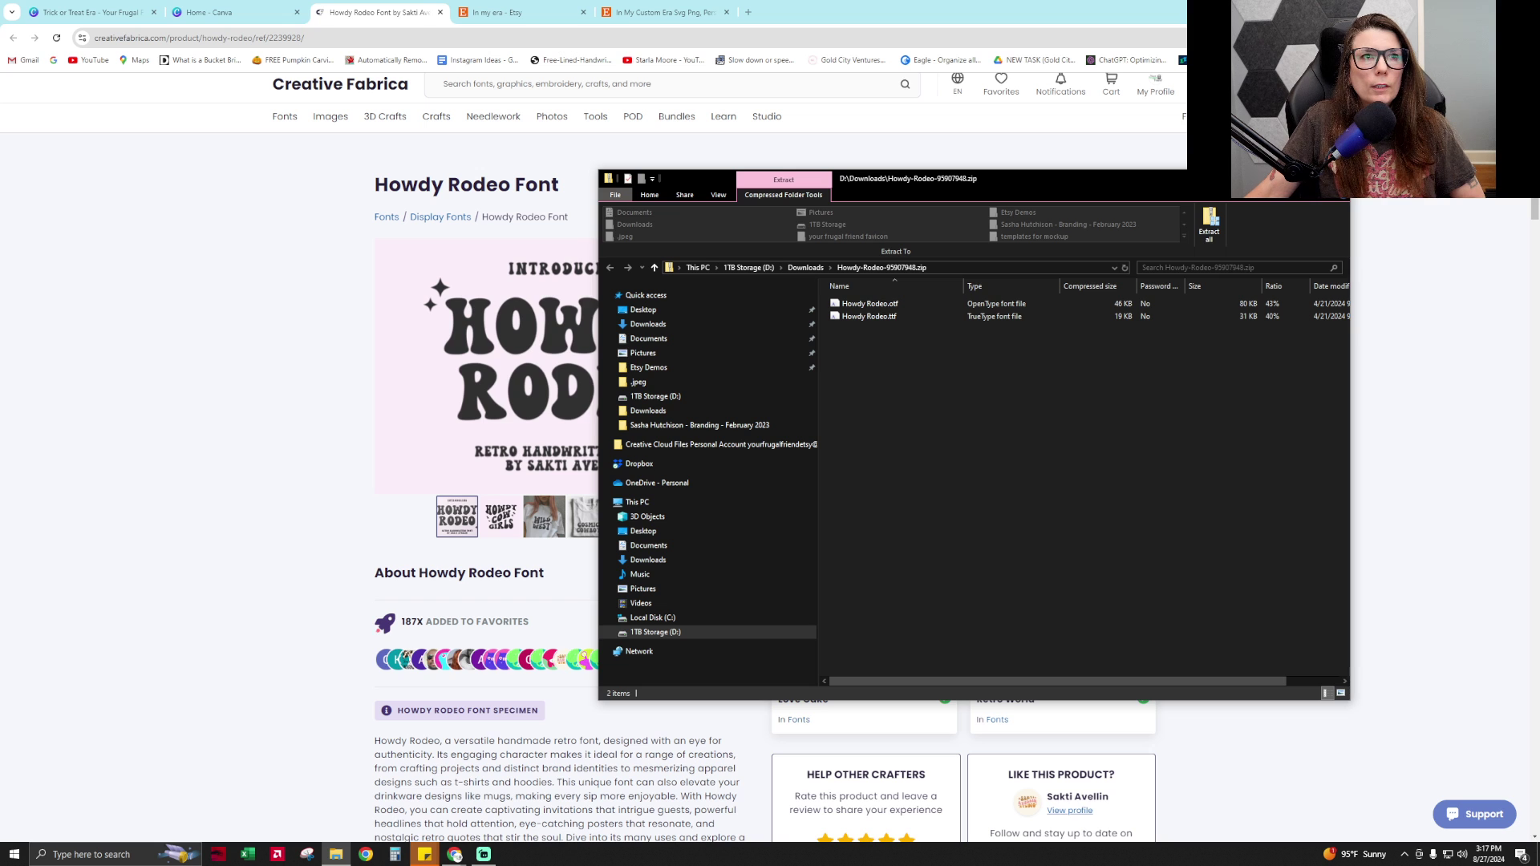
{"action": "left_click", "coordinate": [1283, 179]}
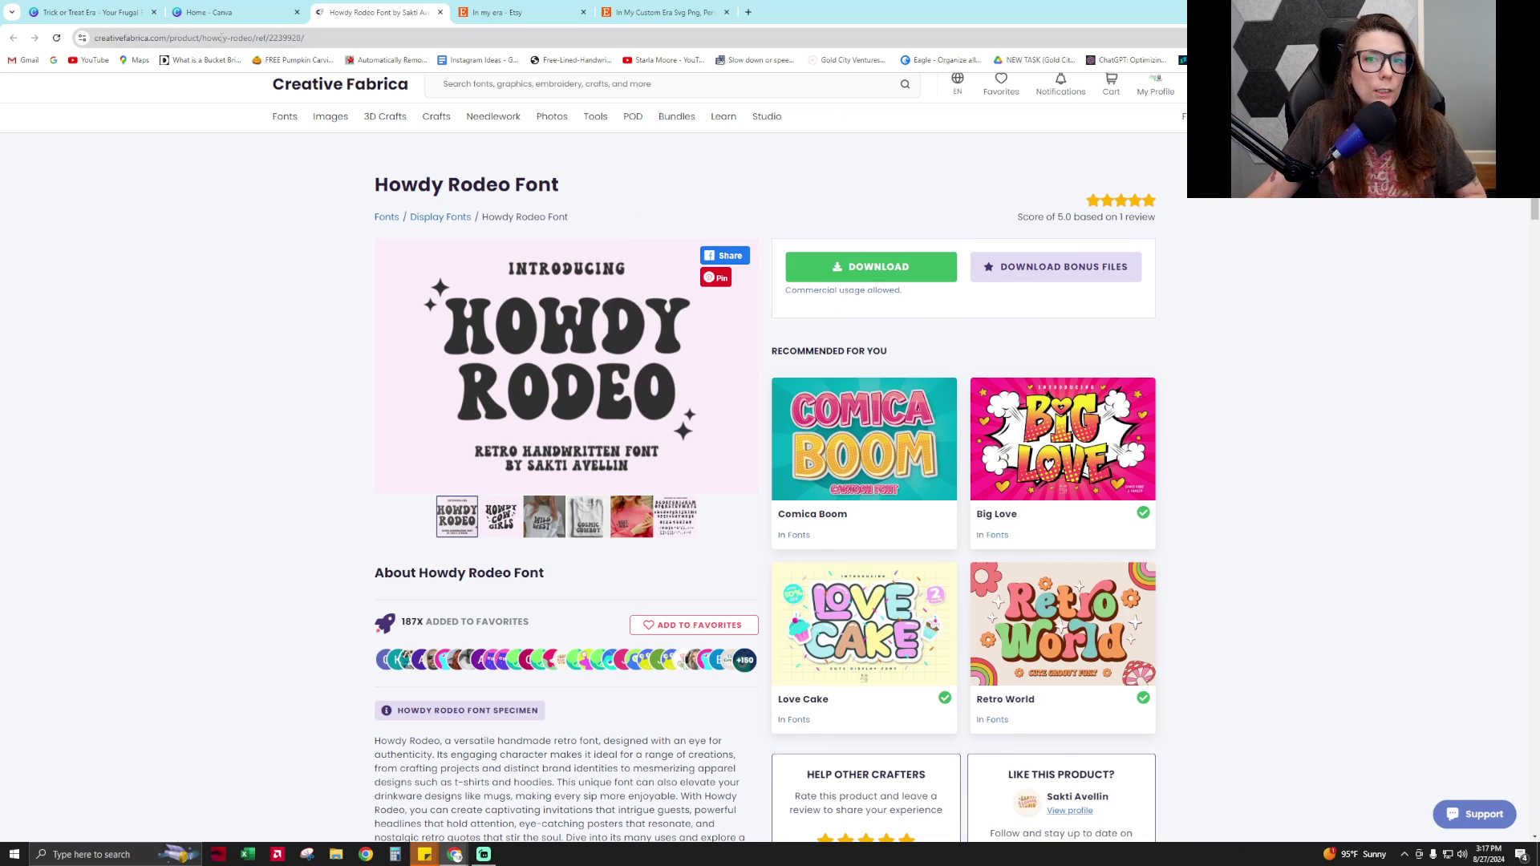
Go to Canva home and open the Brand Kit's assets down to its fonts
{"action": "left_click", "coordinate": [212, 12]}
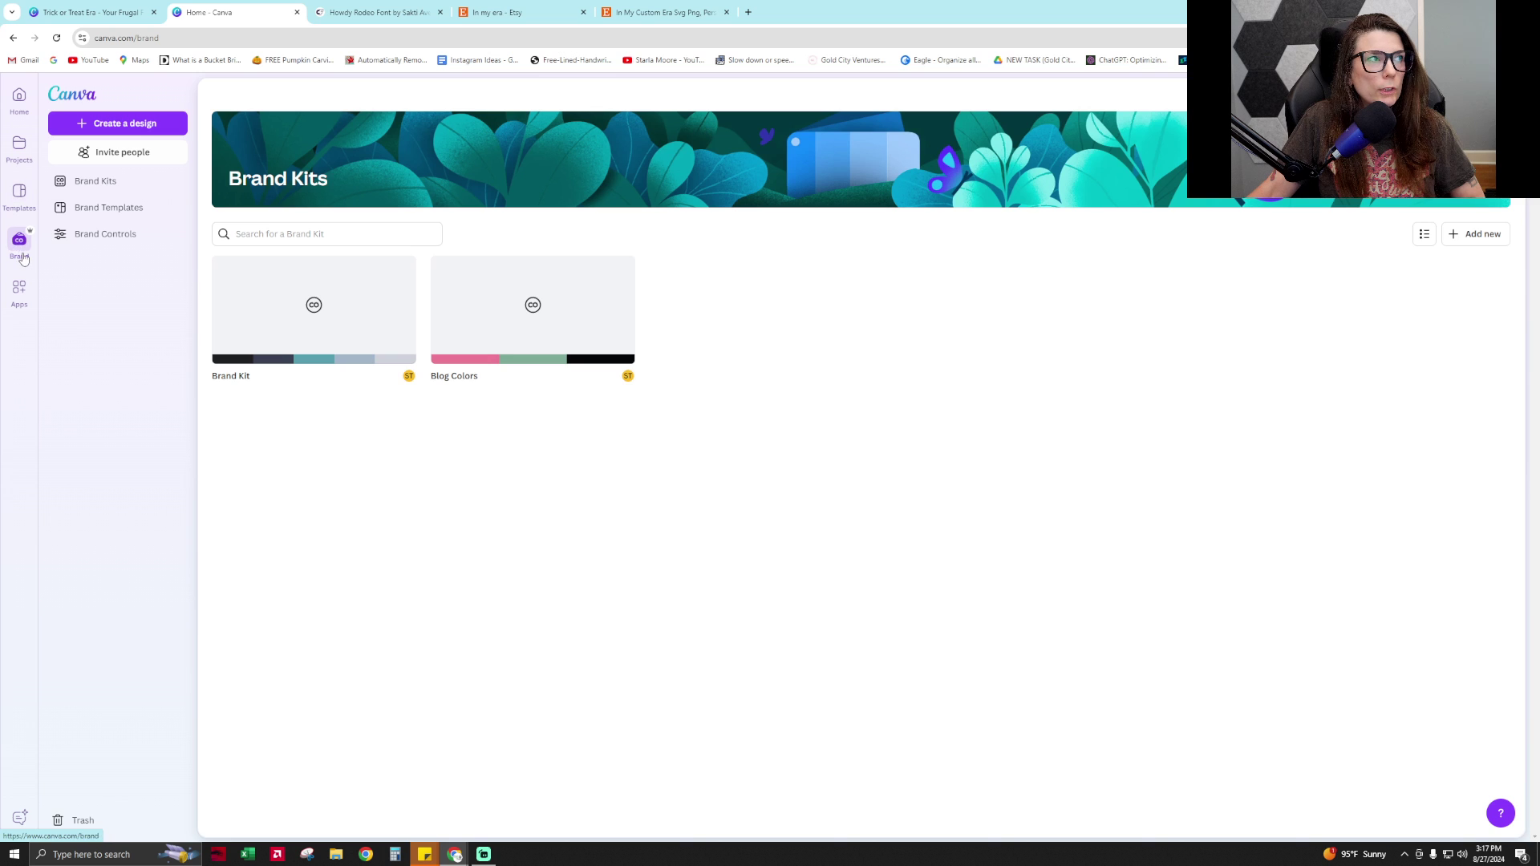
{"action": "left_click", "coordinate": [103, 189]}
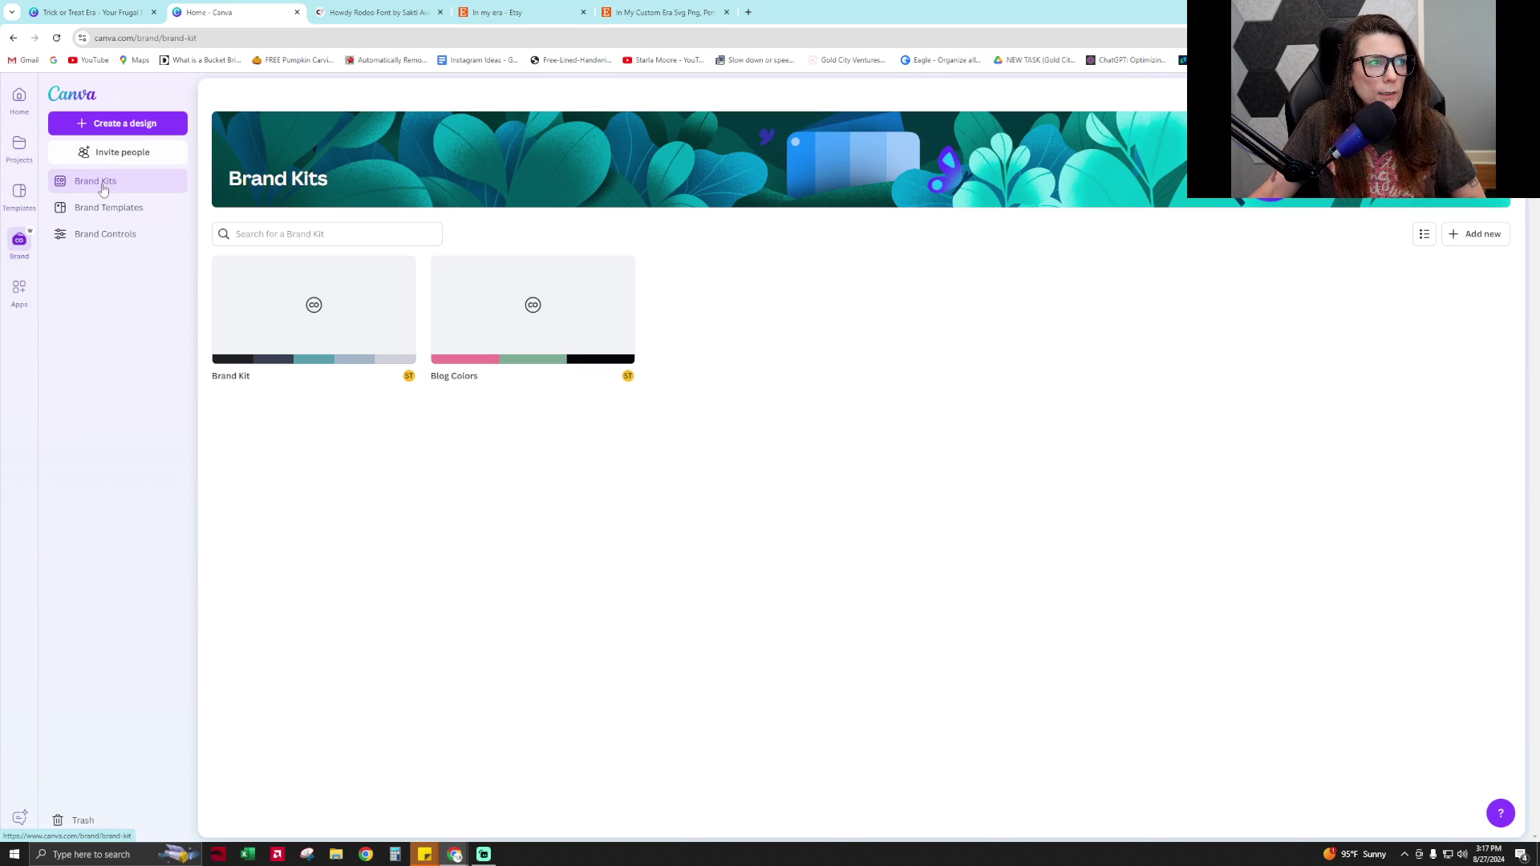
{"action": "left_click", "coordinate": [340, 299]}
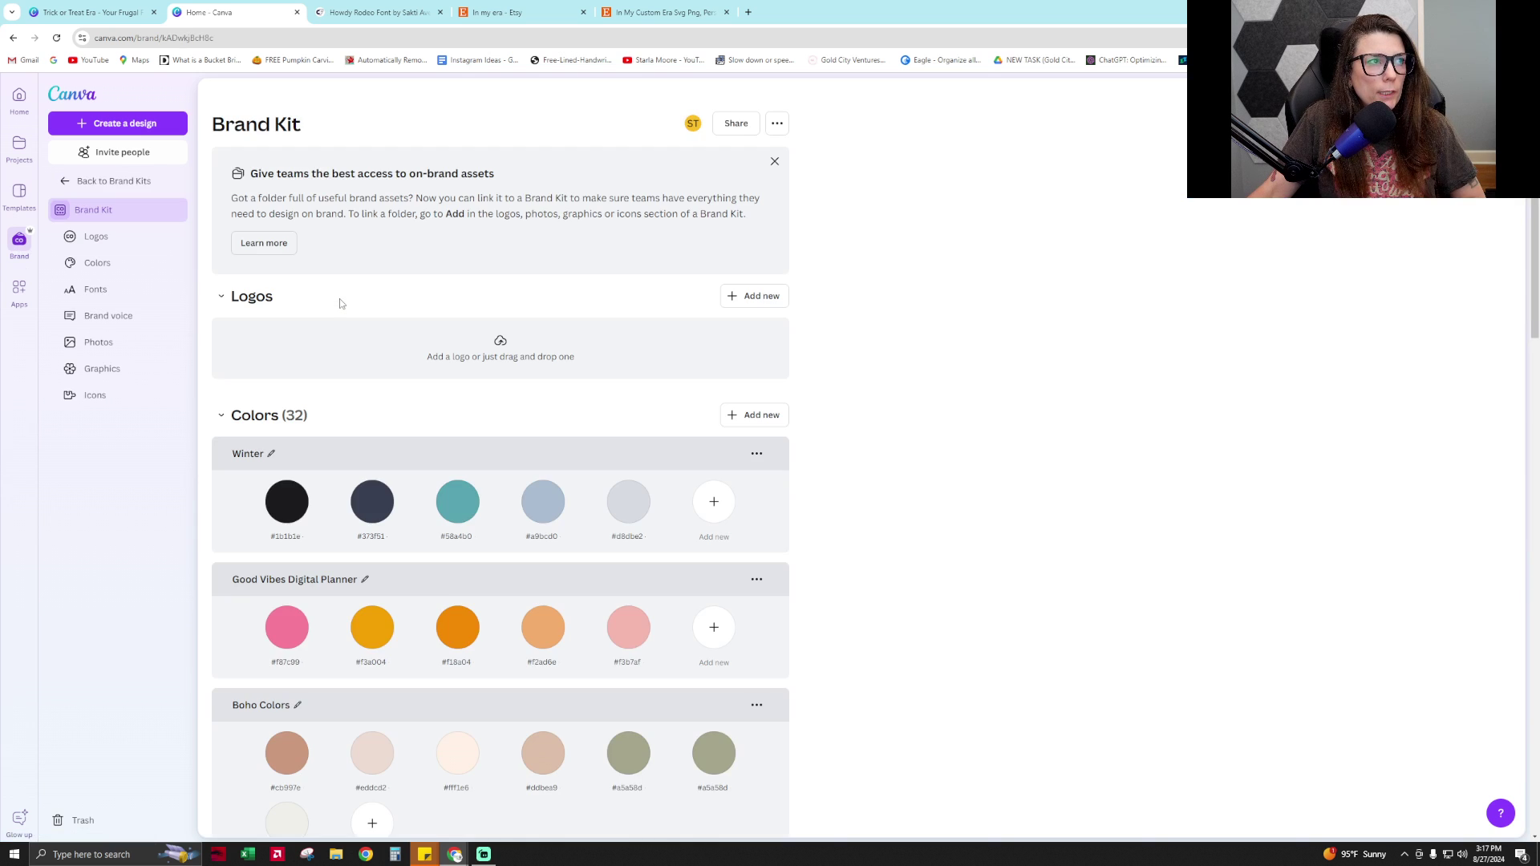
{"action": "scroll", "coordinate": [1025, 341], "scroll_direction": "down", "scroll_amount": 9}
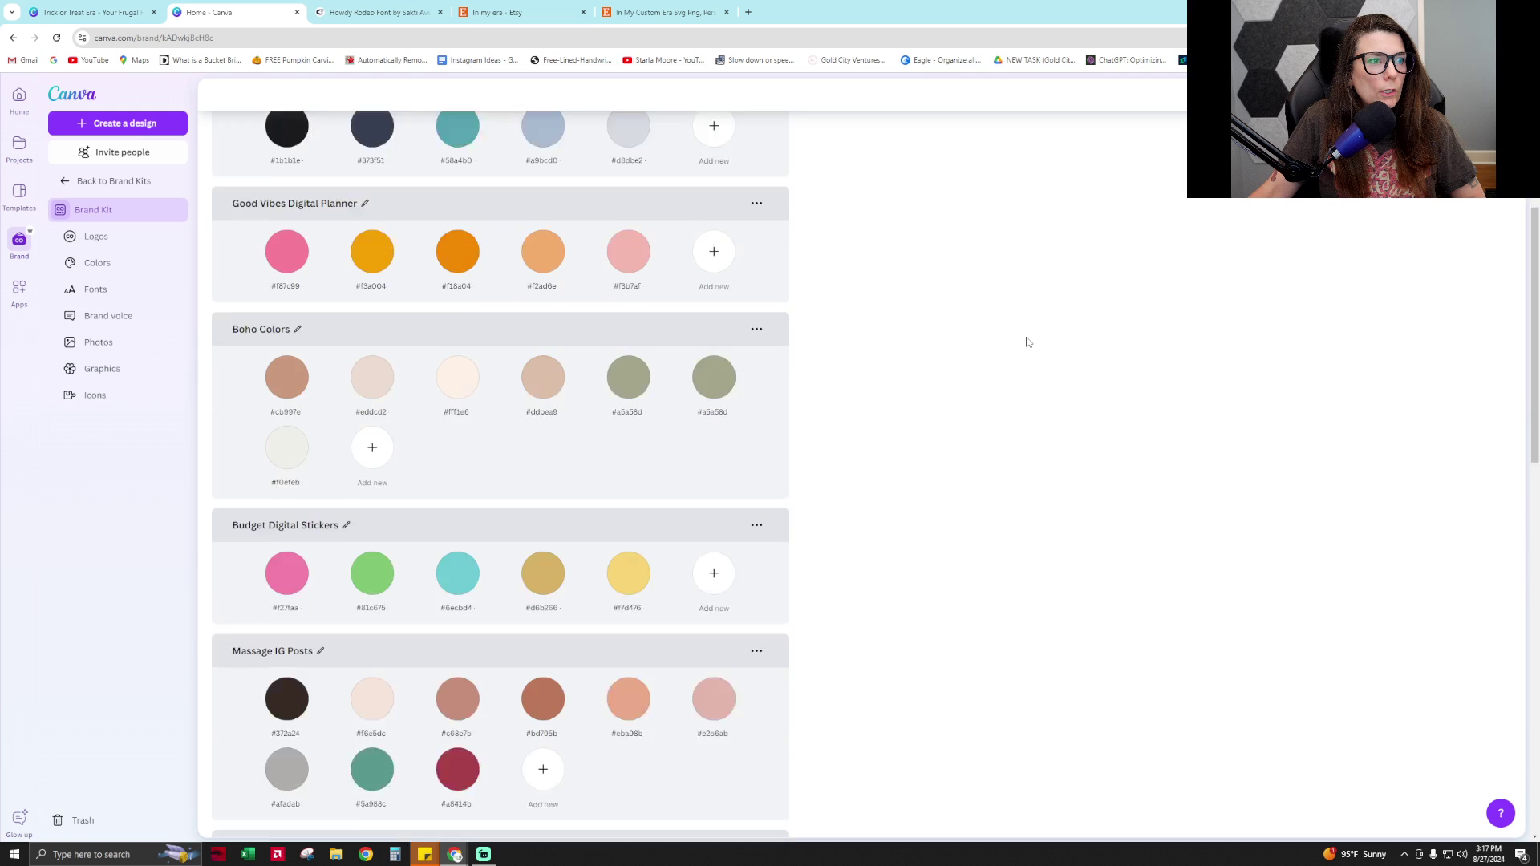
{"action": "scroll", "coordinate": [1025, 341], "scroll_direction": "down", "scroll_amount": 3}
Upload Howdy Rodeo.otf as a brand font
{"action": "left_click", "coordinate": [768, 397]}
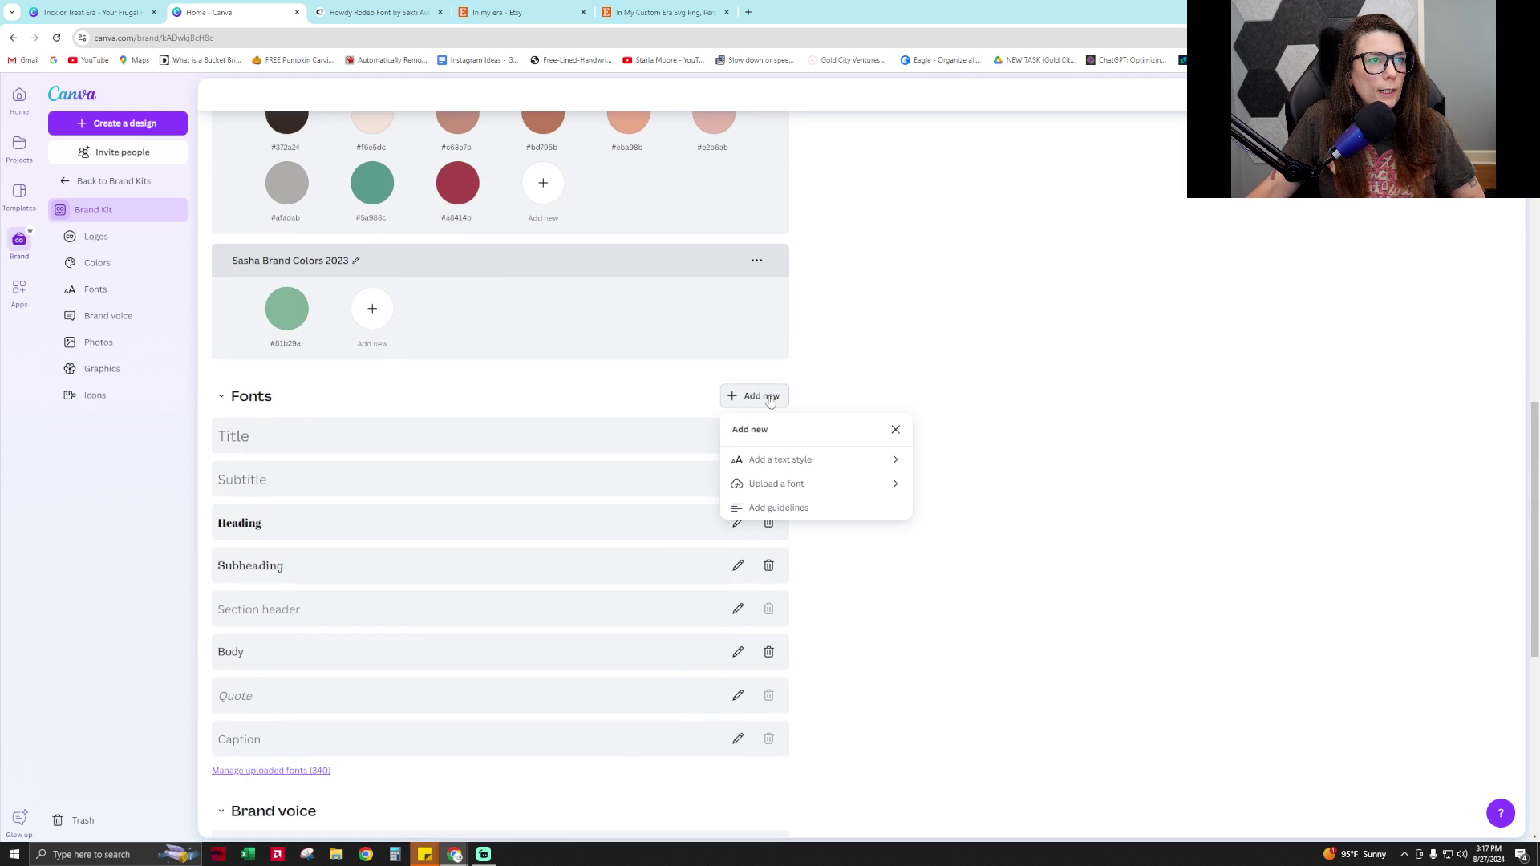
{"action": "left_click", "coordinate": [830, 485]}
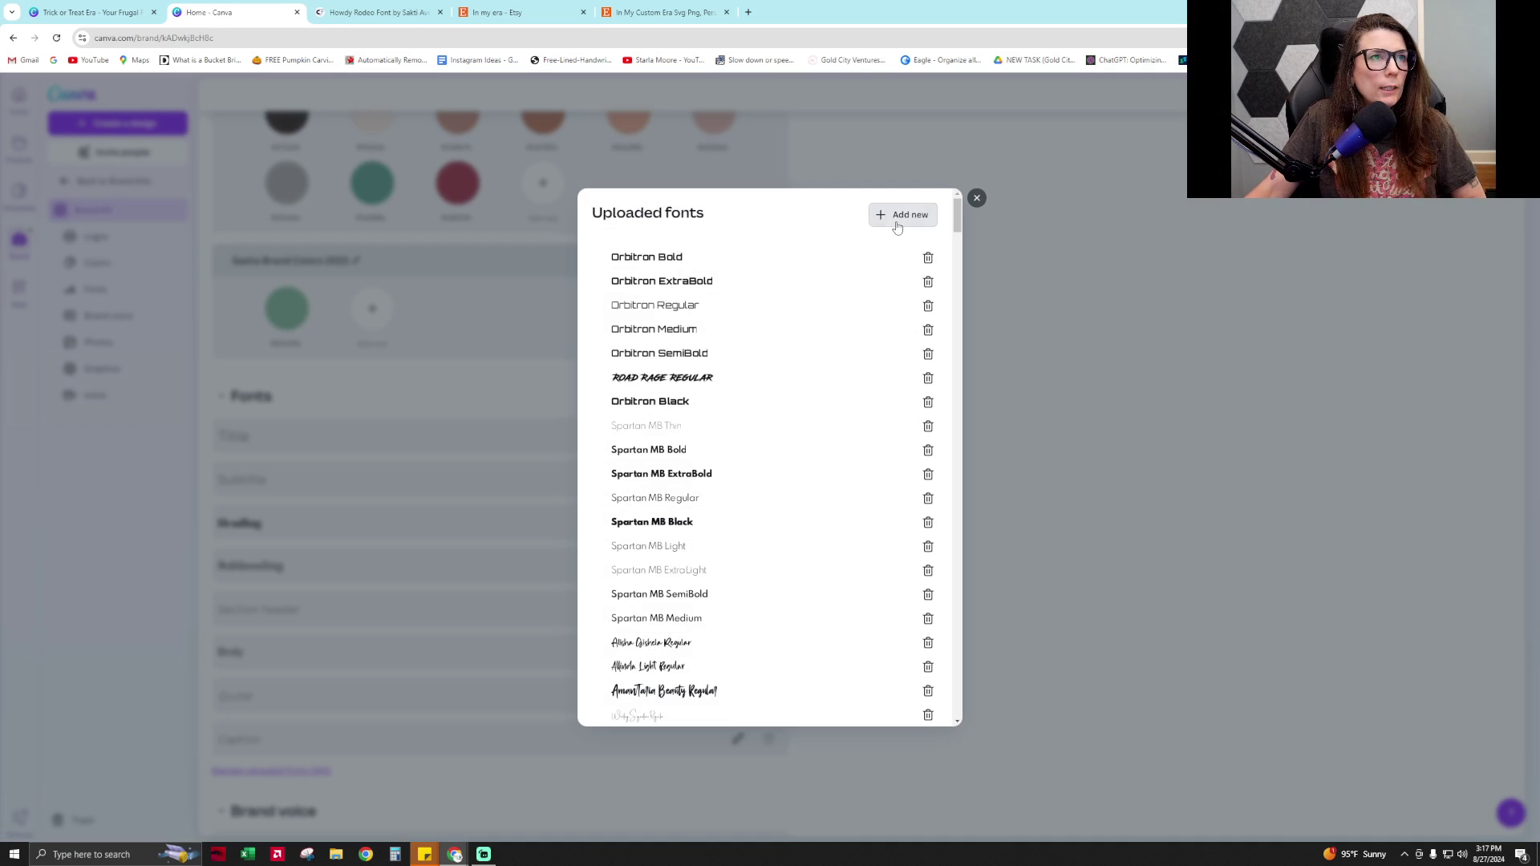
{"action": "left_click", "coordinate": [900, 215]}
{"action": "left_click_drag", "start_coordinate": [321, 10], "coordinate": [1539, 401]}
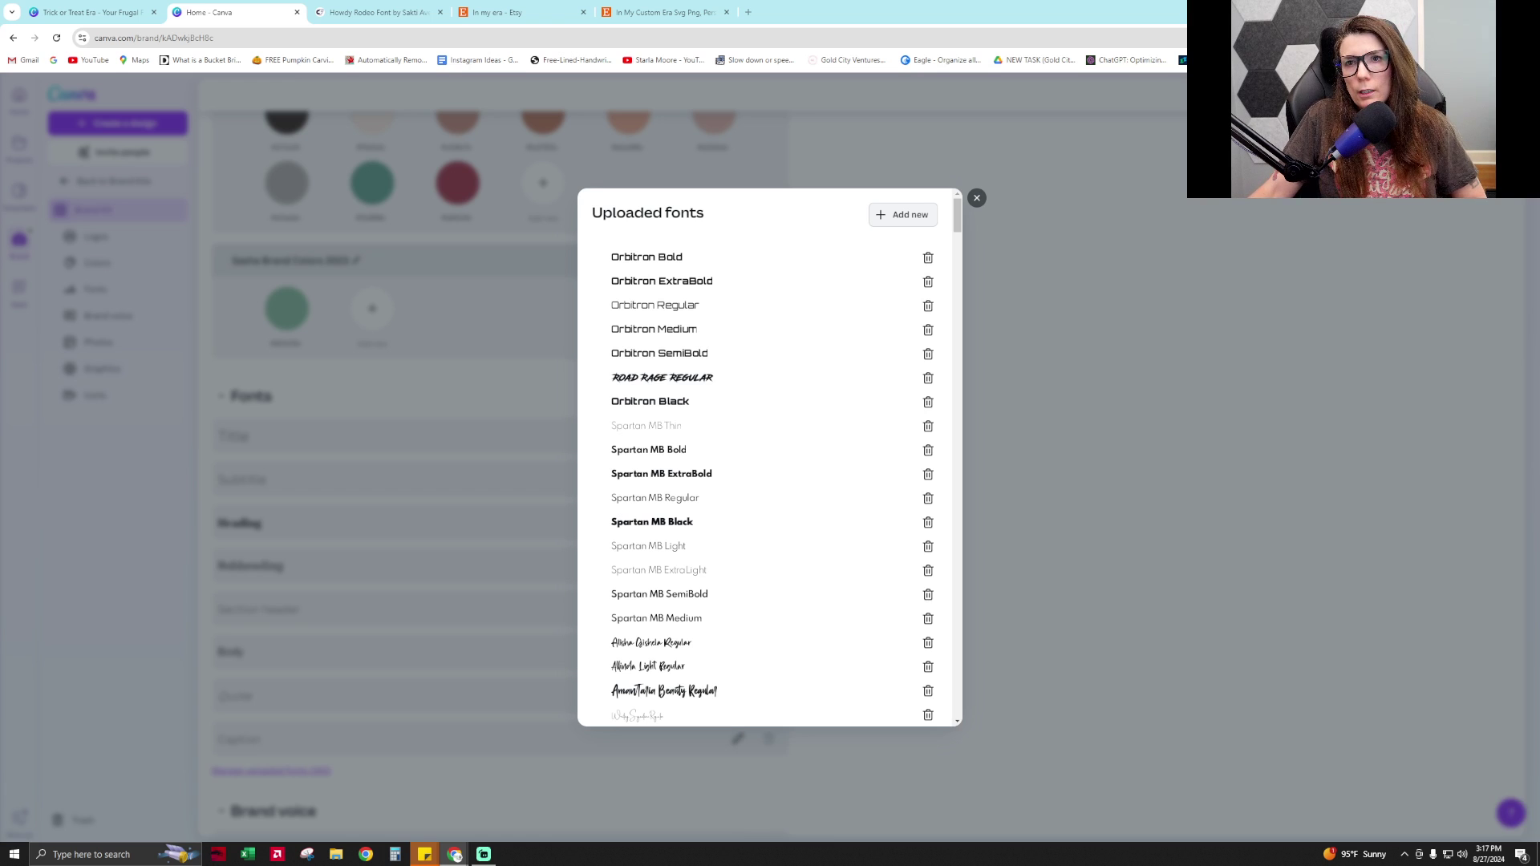
{"action": "left_click_drag", "start_coordinate": [1539, 210], "coordinate": [1055, 232]}
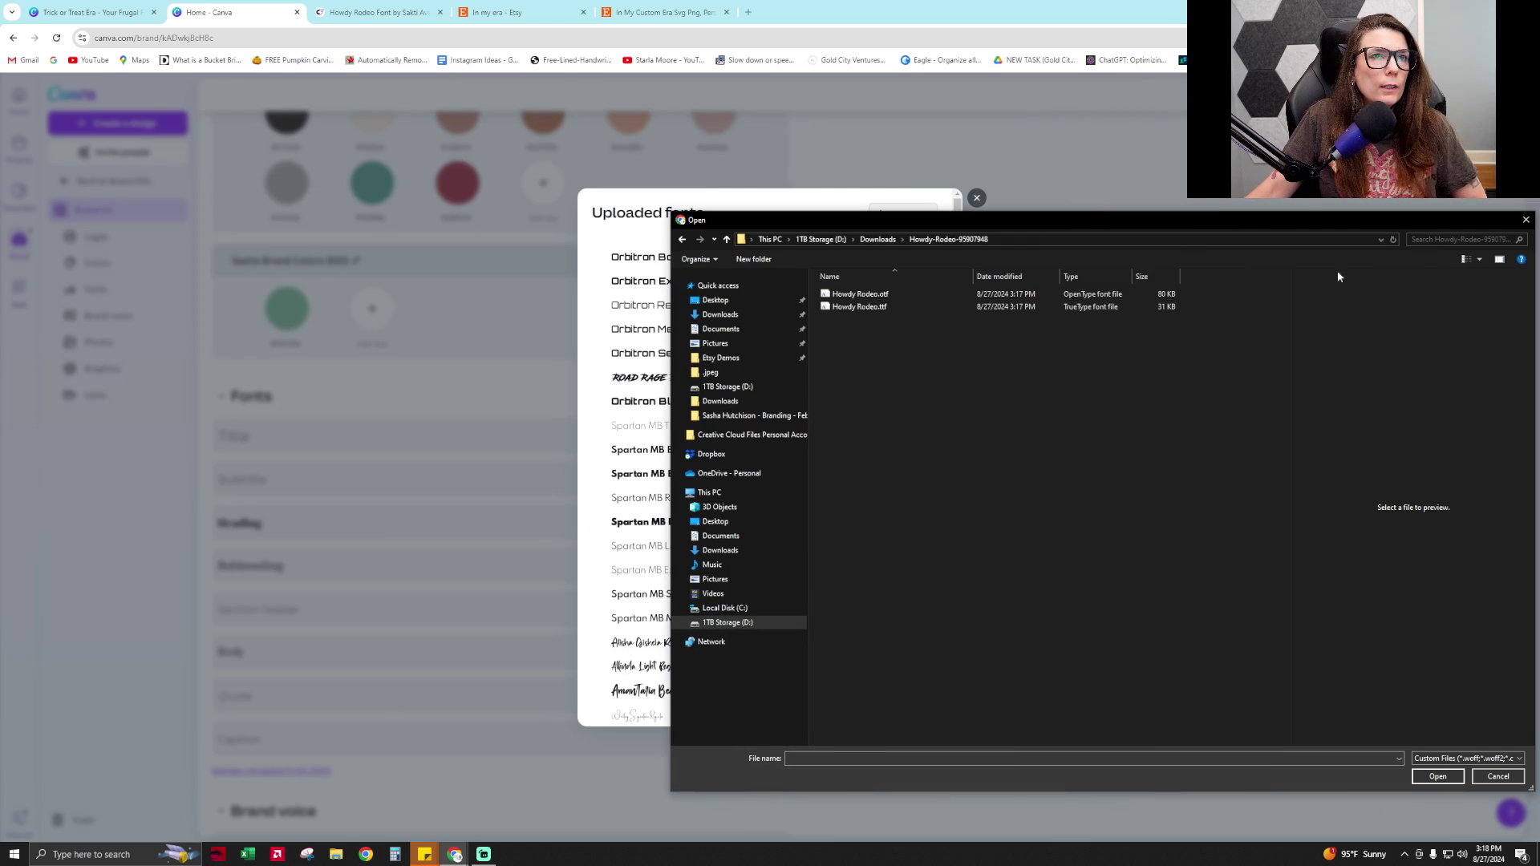
{"action": "left_click", "coordinate": [930, 295]}
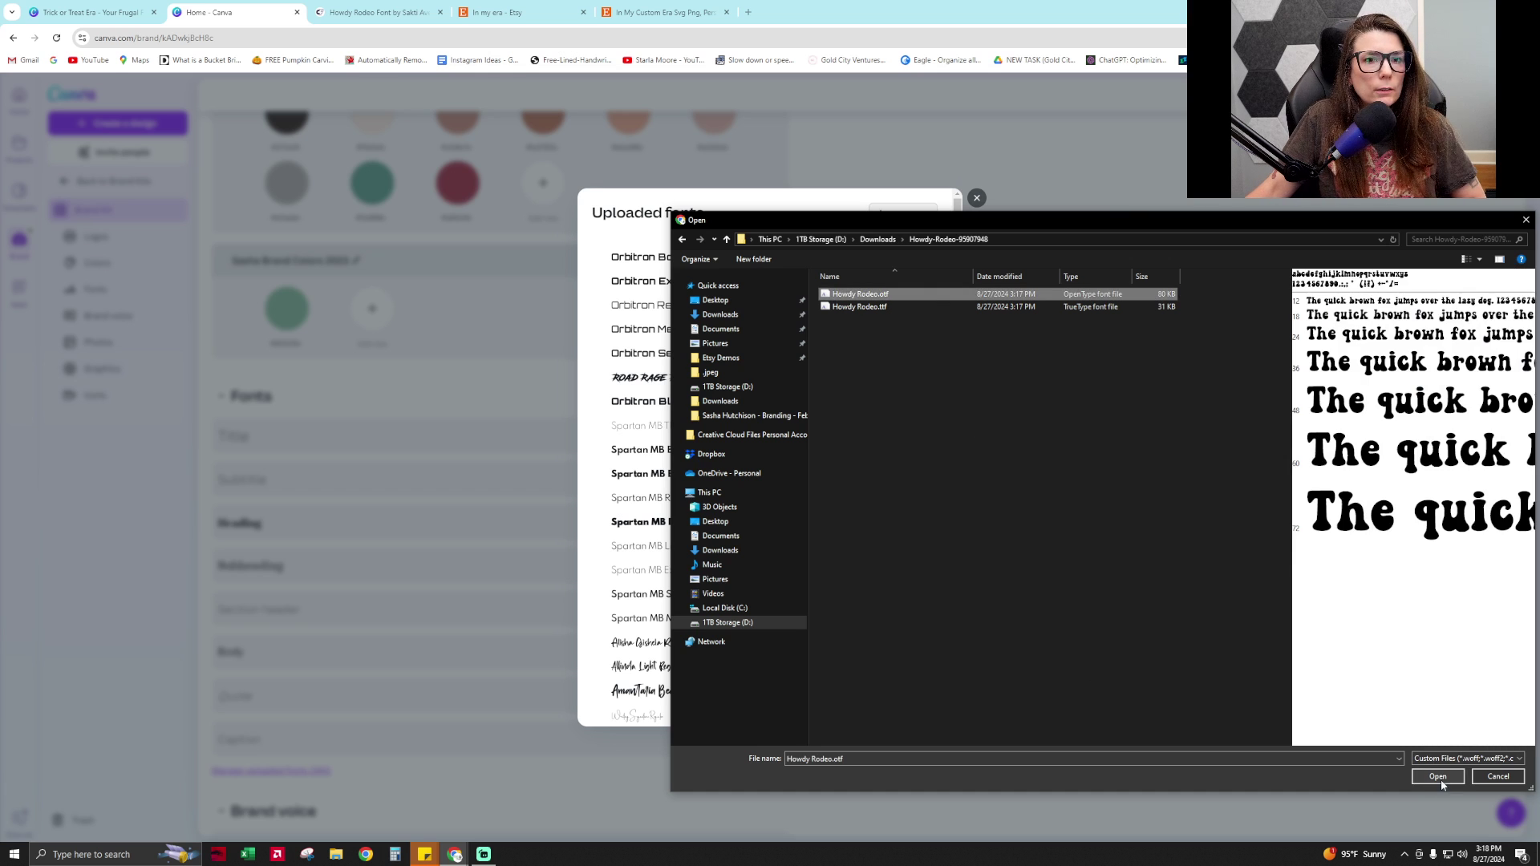
{"action": "left_click", "coordinate": [1440, 779]}
{"action": "left_click", "coordinate": [857, 495]}
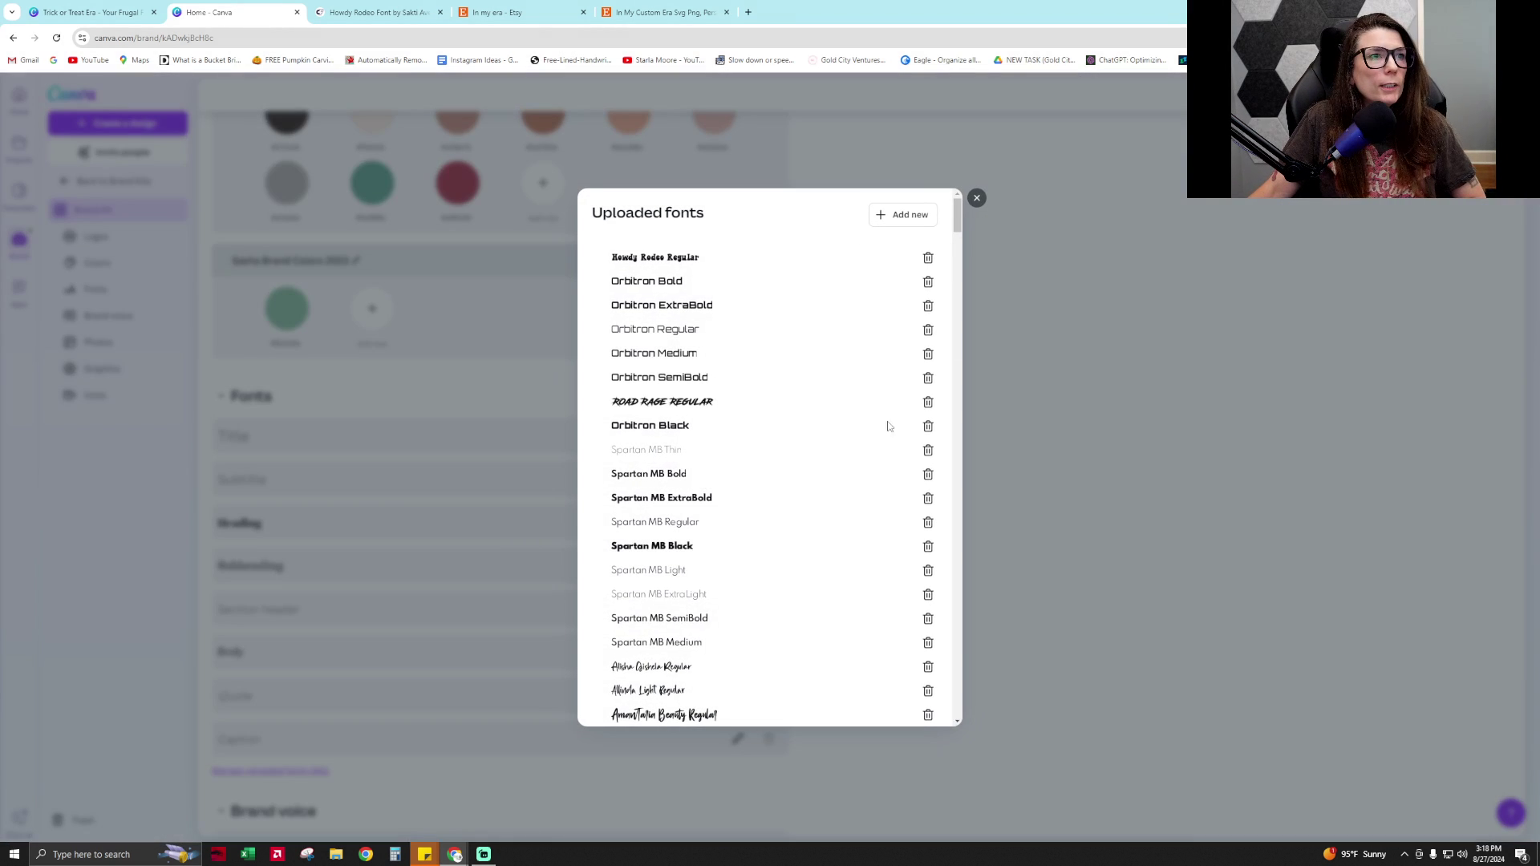
Close the uploaded fonts list, check the reference tabs, and bring up the design's empty page 2
{"action": "left_click", "coordinate": [975, 198]}
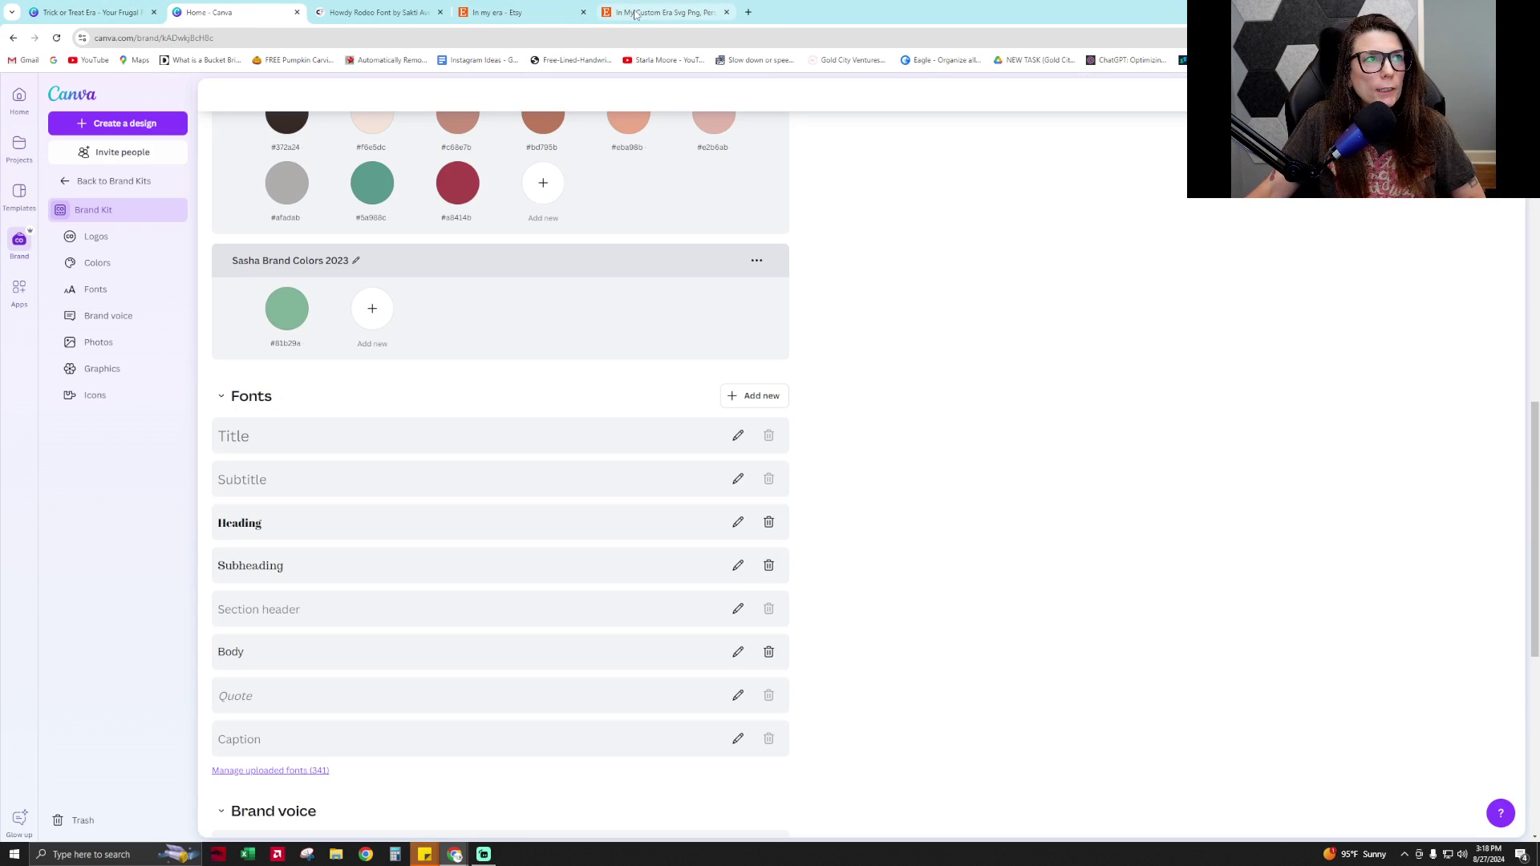
{"action": "left_click", "coordinate": [659, 12]}
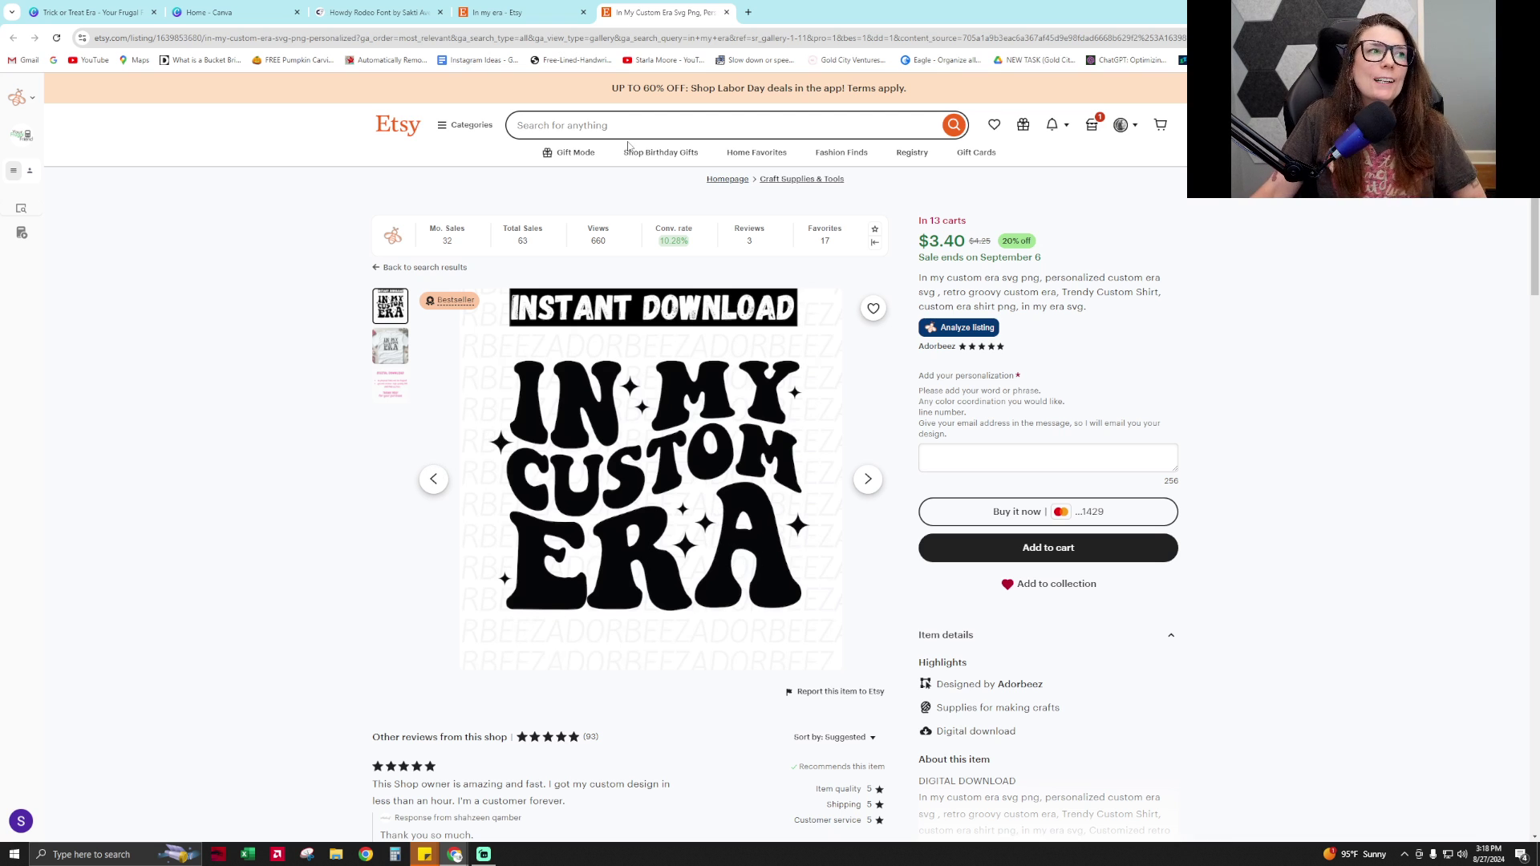
{"action": "left_click", "coordinate": [559, 9]}
{"action": "left_click", "coordinate": [383, 9]}
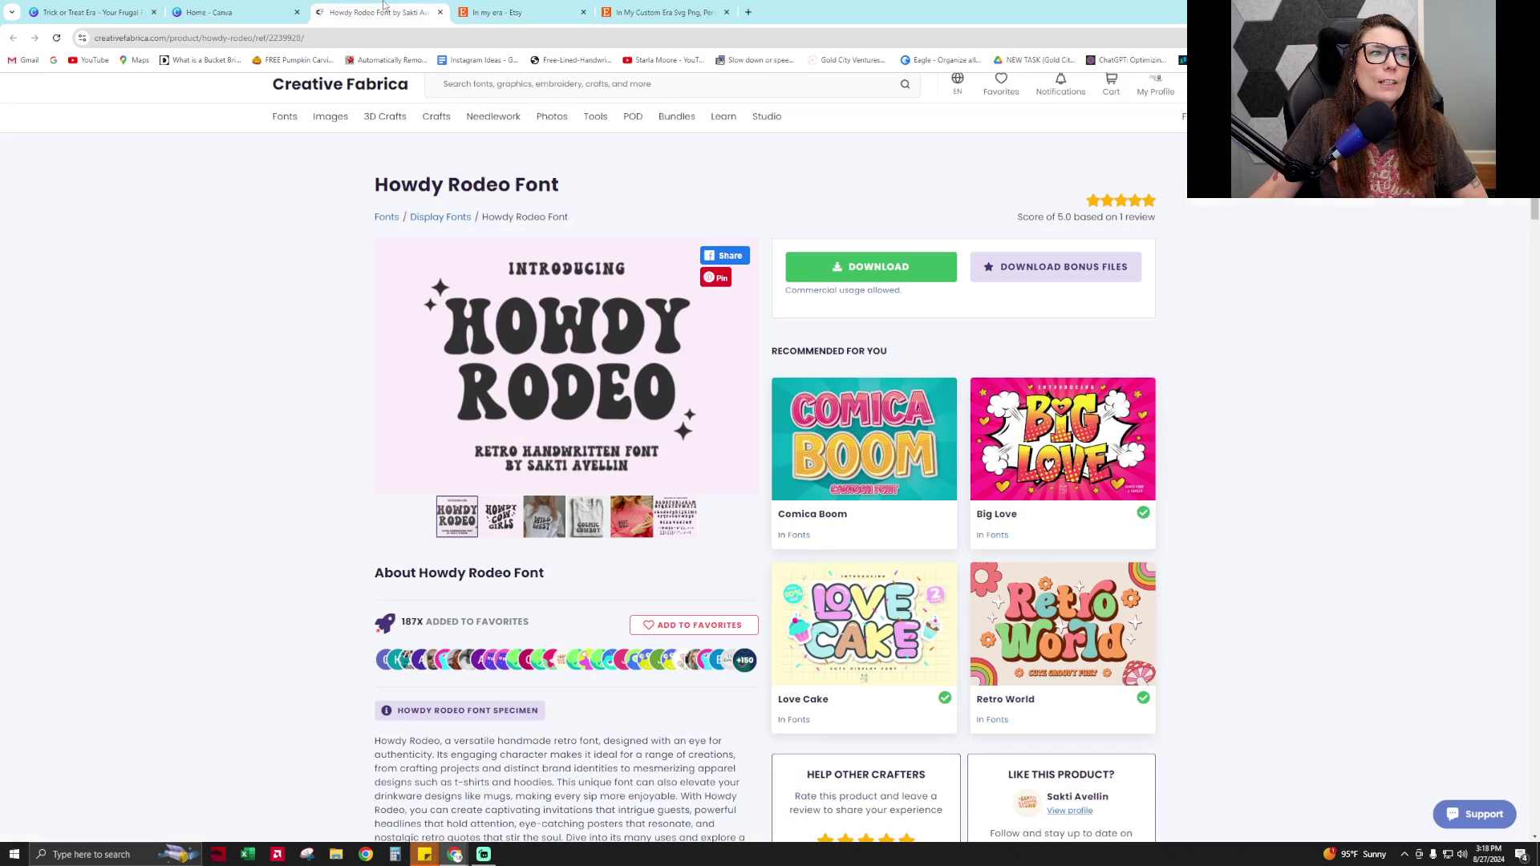
{"action": "left_click", "coordinate": [207, 8]}
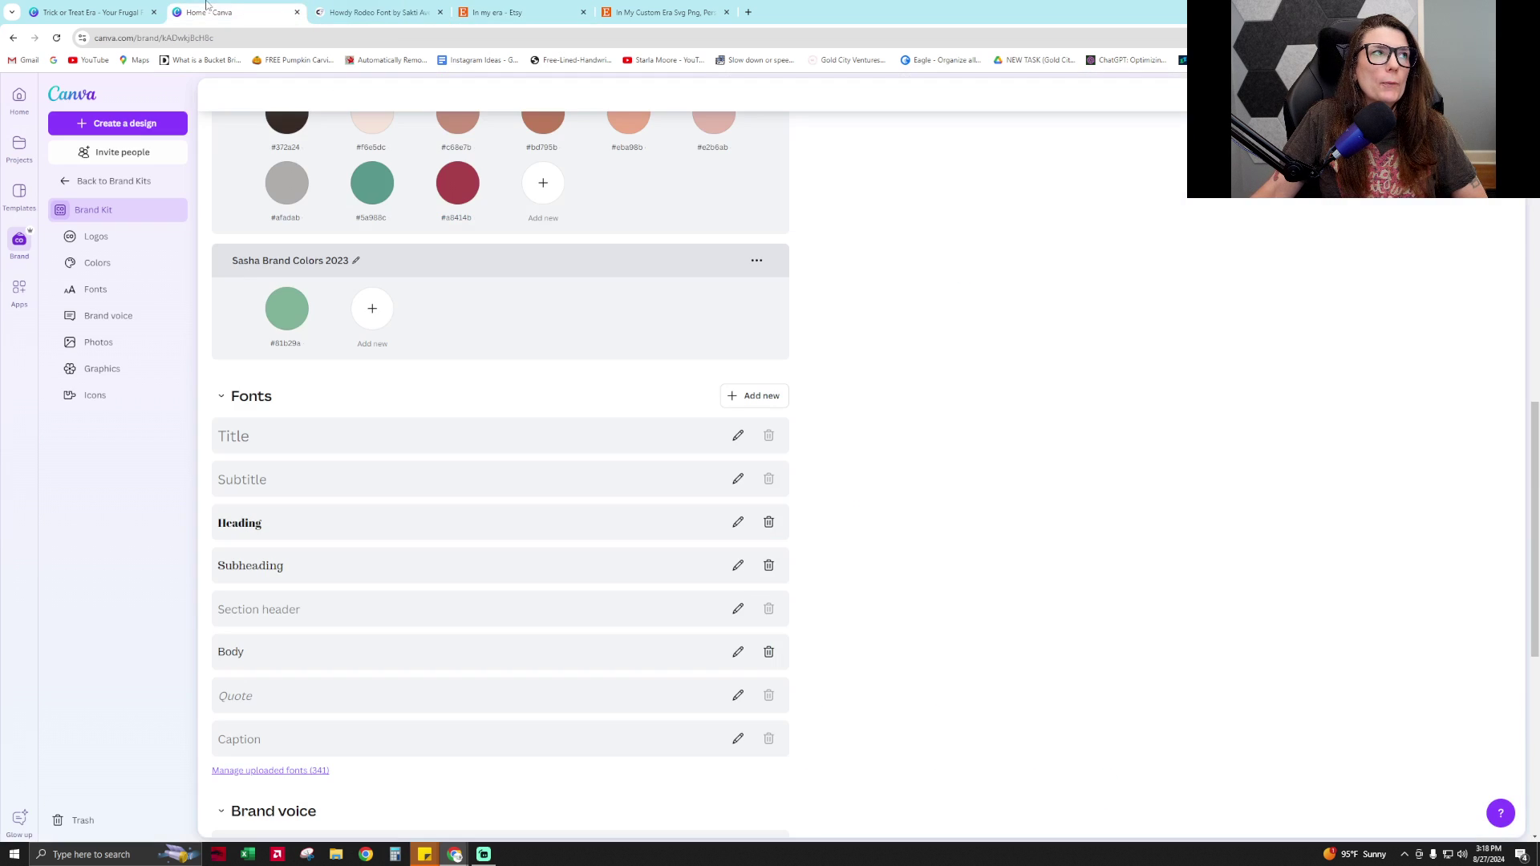
{"action": "left_click", "coordinate": [79, 9]}
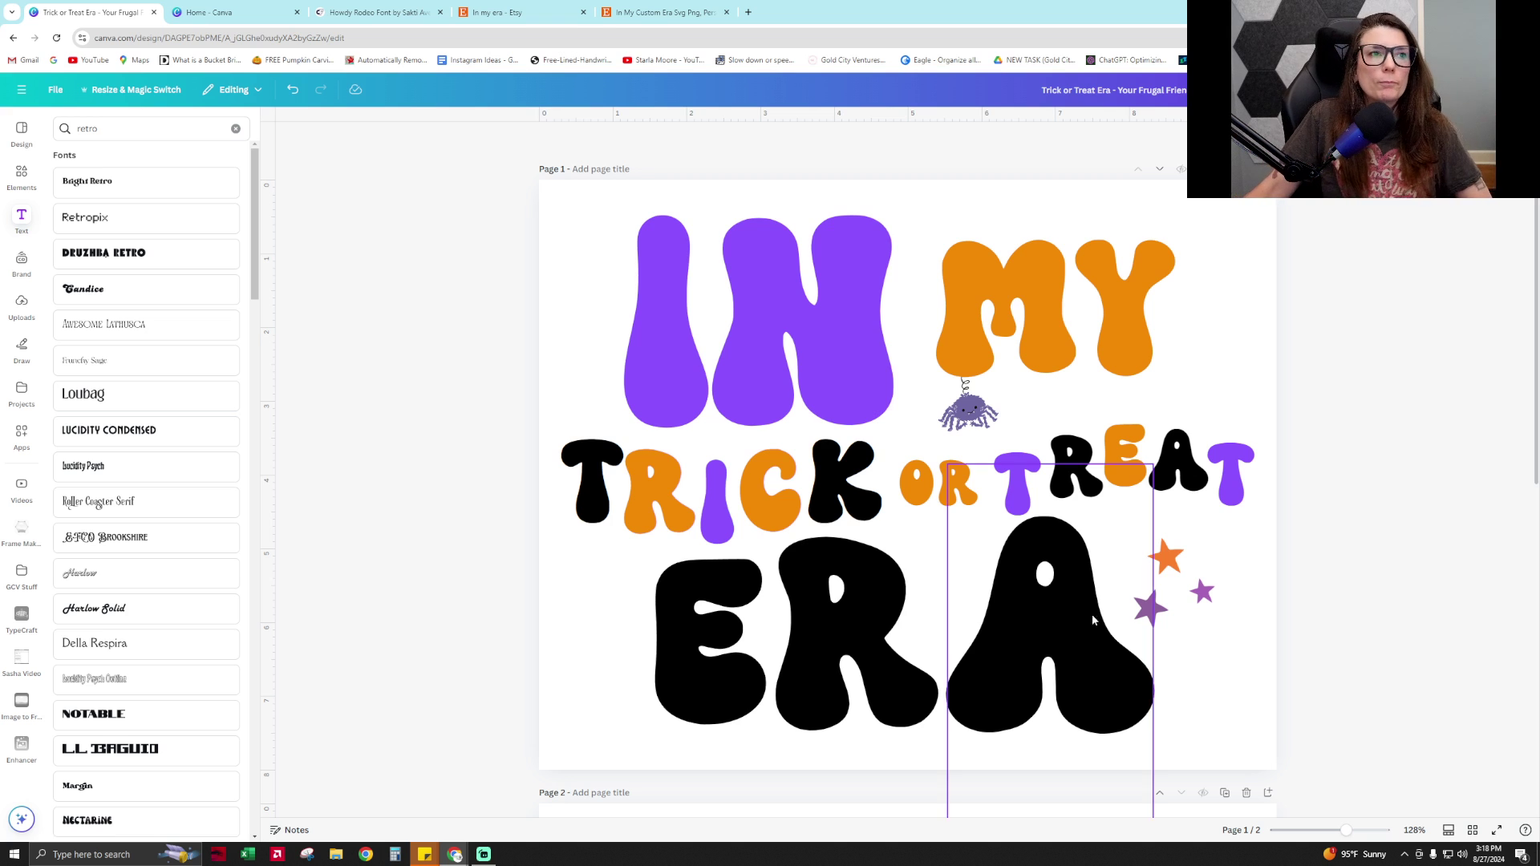
{"action": "scroll", "coordinate": [1407, 549], "scroll_direction": "down", "scroll_amount": 8}
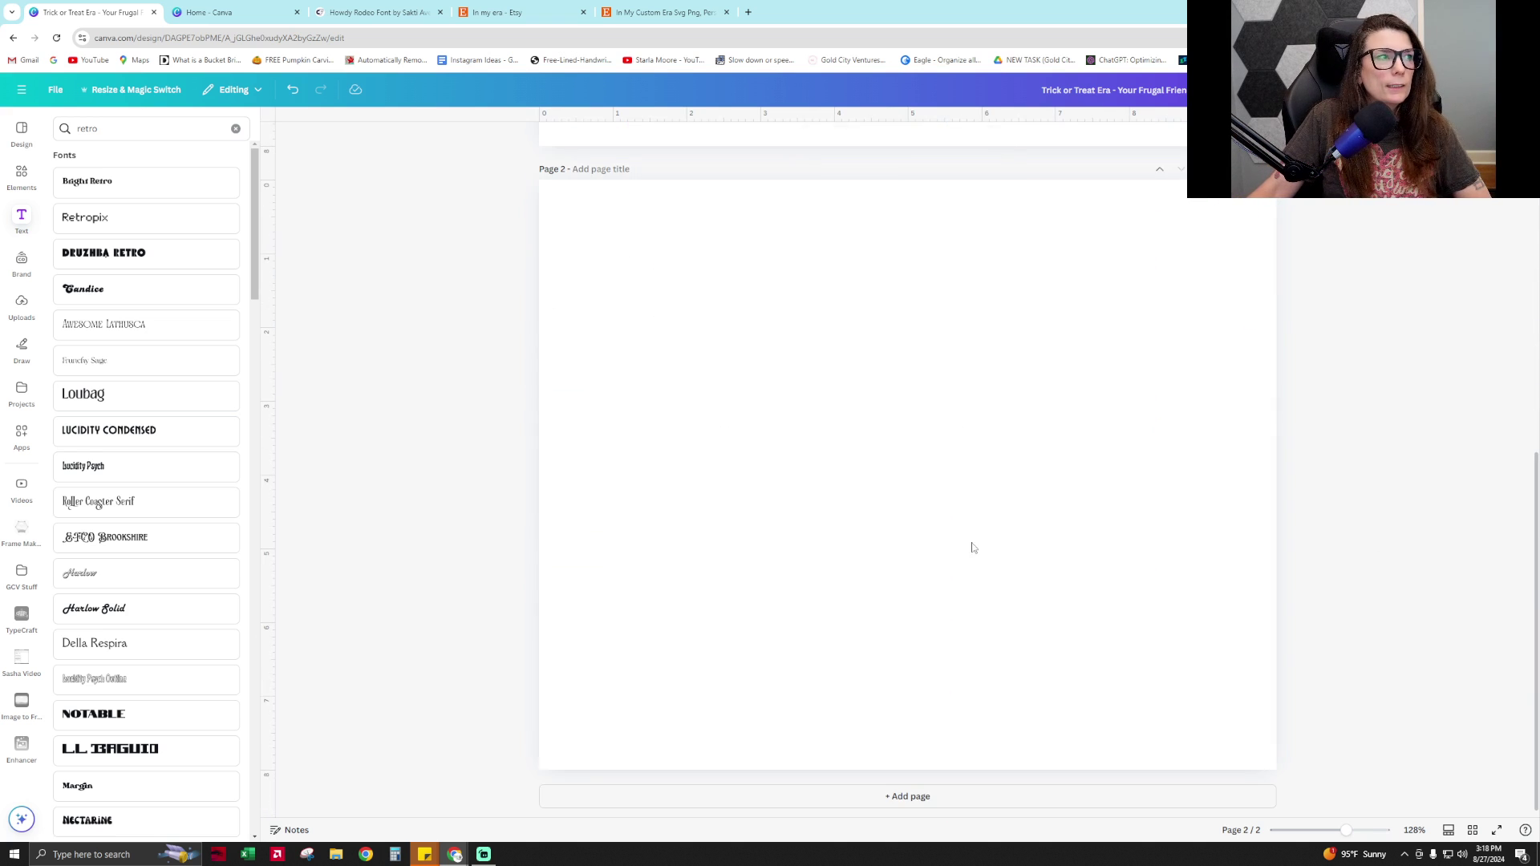
Add a Heading text box to page 2, then reload the design to refresh the fonts
{"action": "left_click", "coordinate": [973, 548]}
{"action": "left_click", "coordinate": [25, 221]}
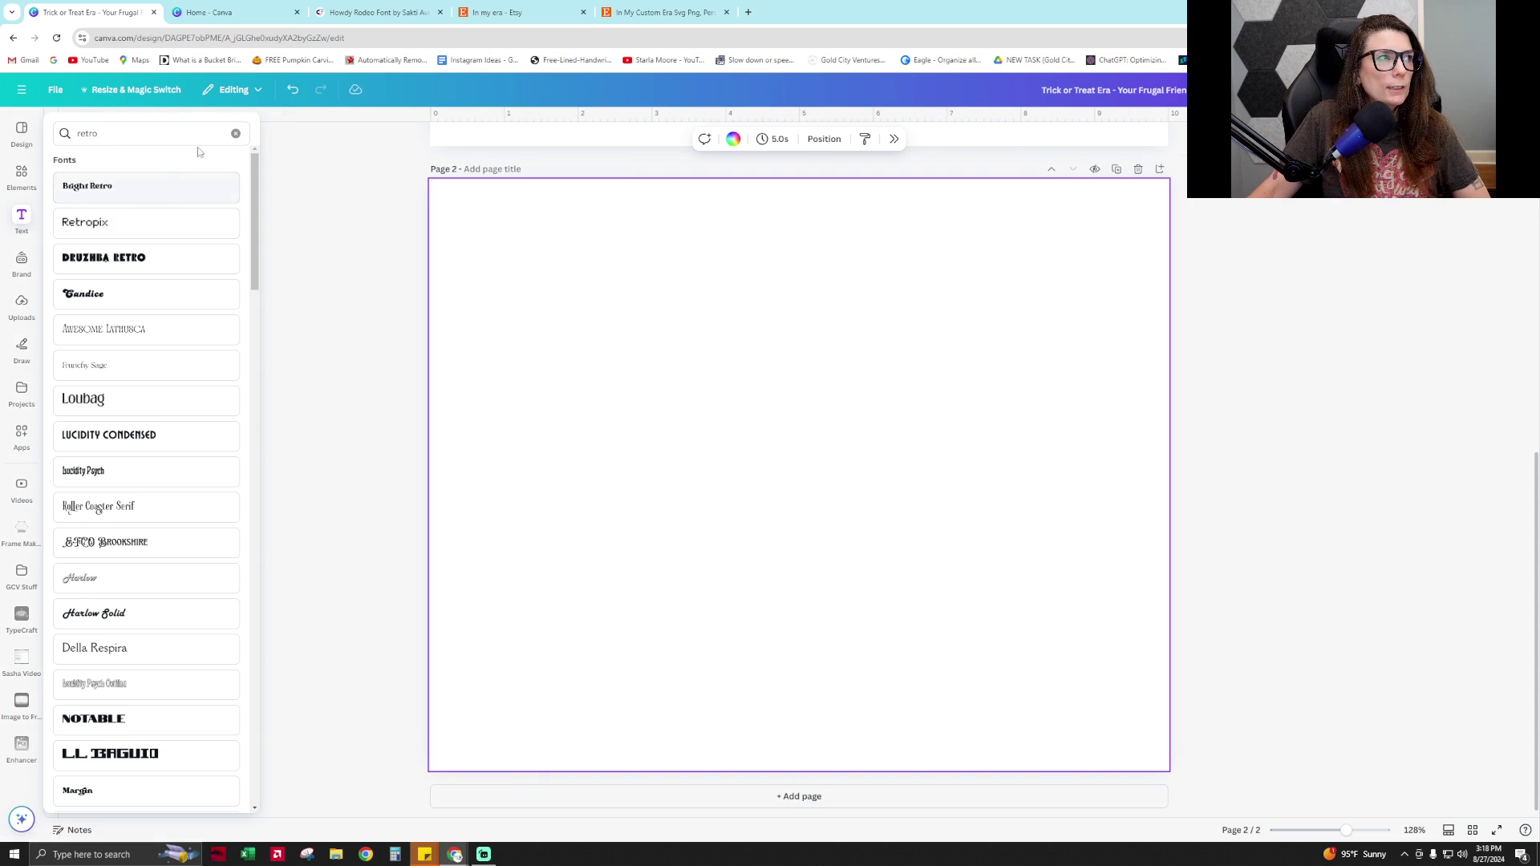
{"action": "left_click", "coordinate": [235, 133]}
{"action": "left_click", "coordinate": [94, 226]}
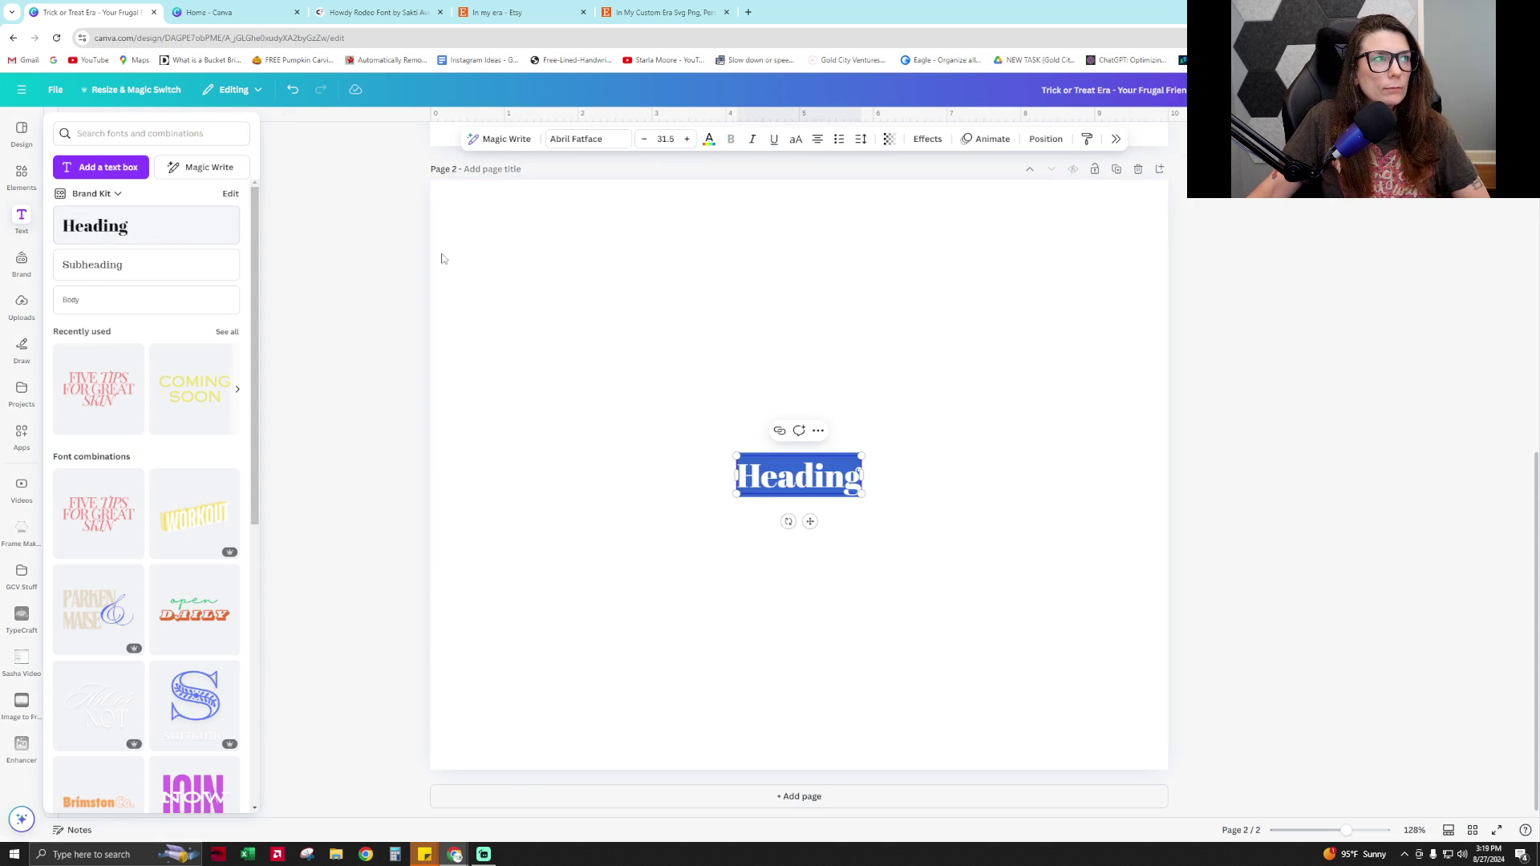
{"action": "left_click", "coordinate": [611, 142]}
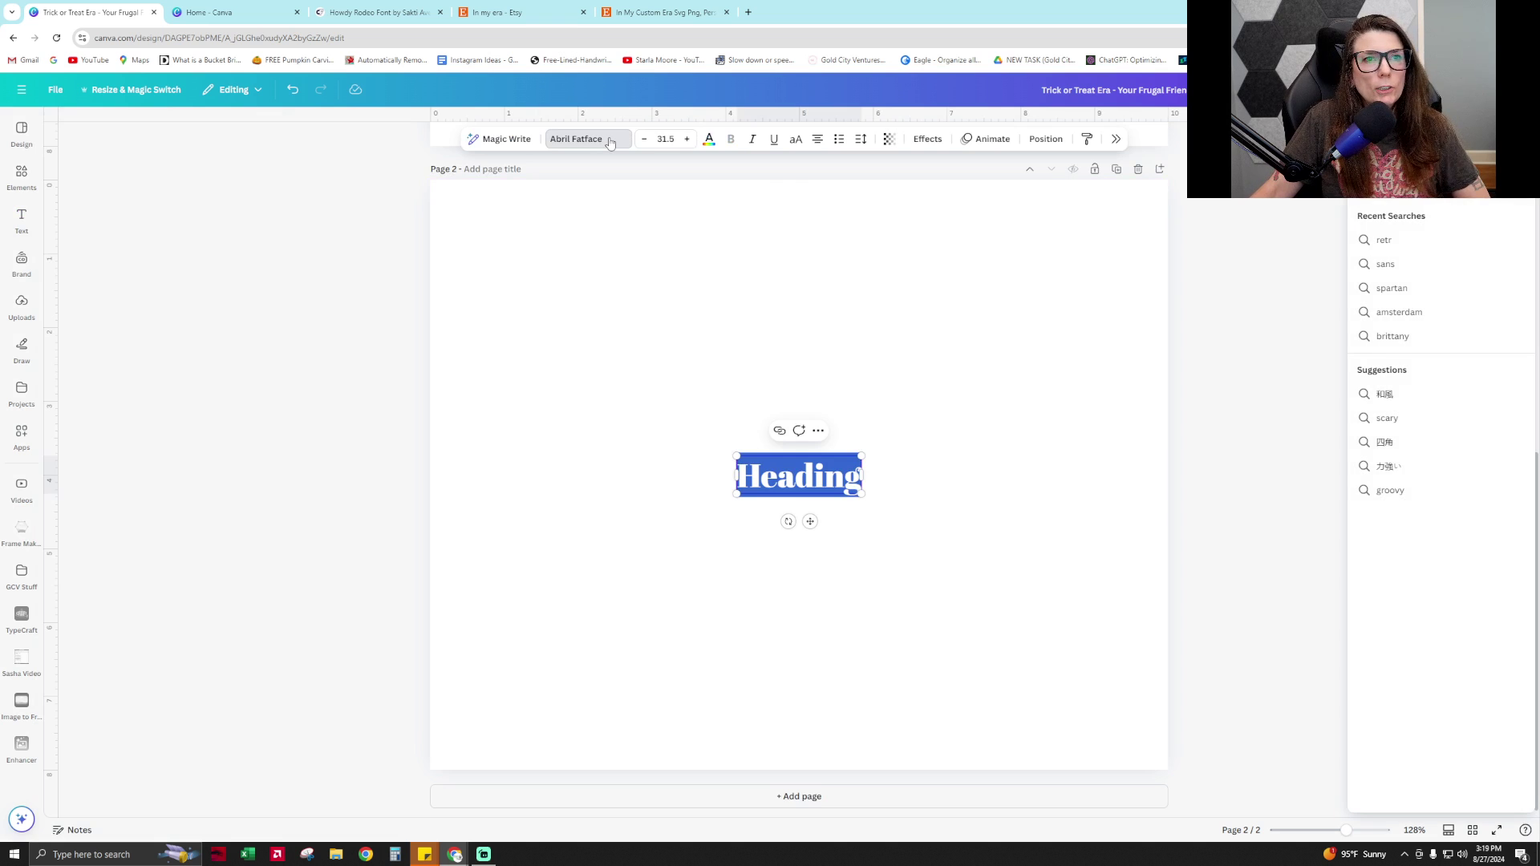
{"action": "type", "text": "han"}
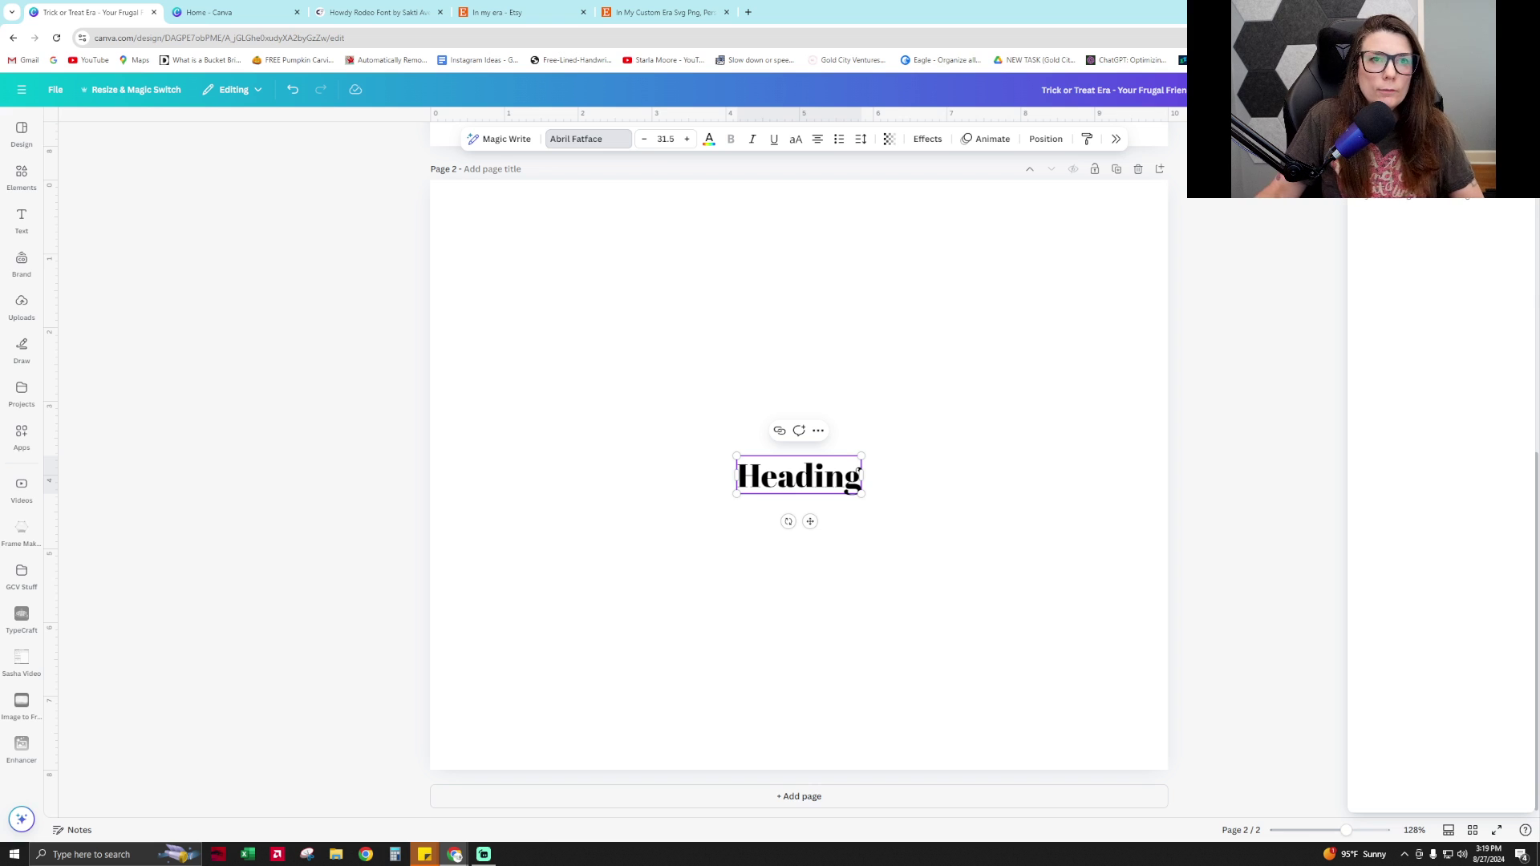
{"action": "key", "text": "Escape"}
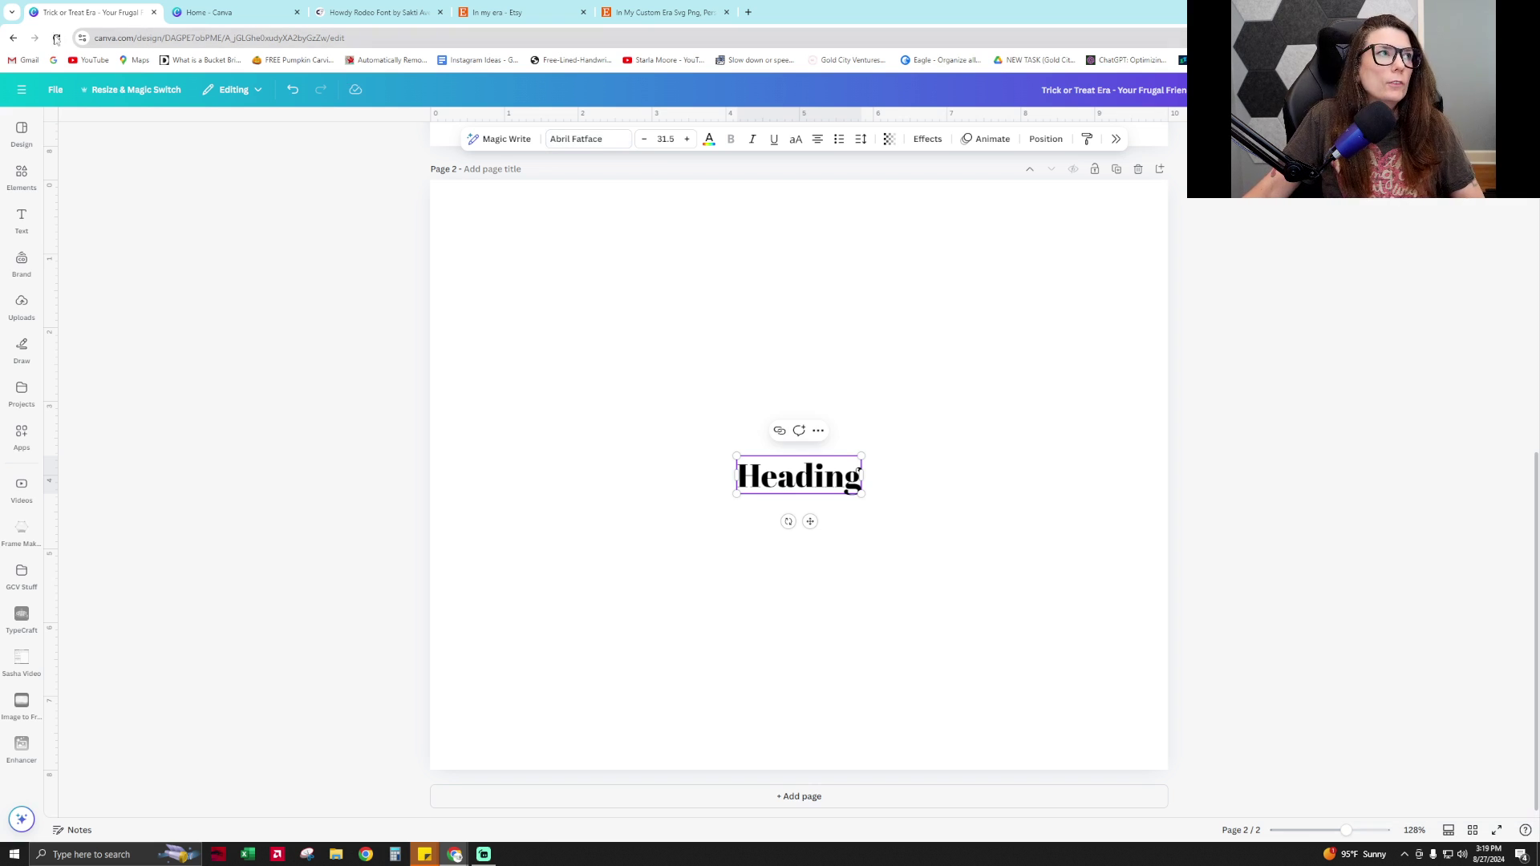
{"action": "left_click", "coordinate": [54, 38]}
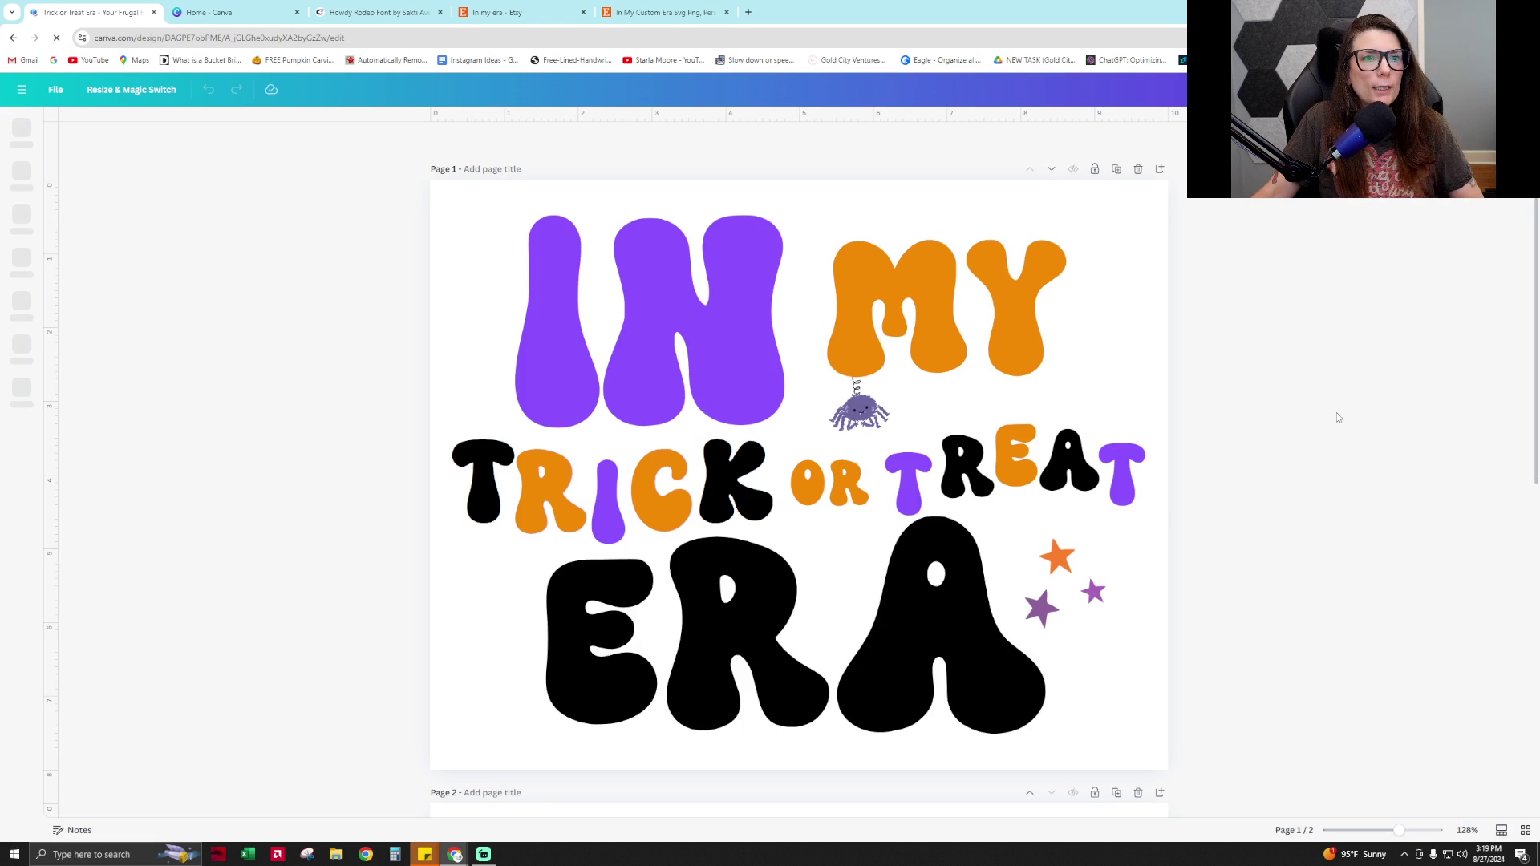
Set the heading to Howdy Rodeo Regular, enlarge it to size 117 and move it up
{"action": "left_click", "coordinate": [806, 689]}
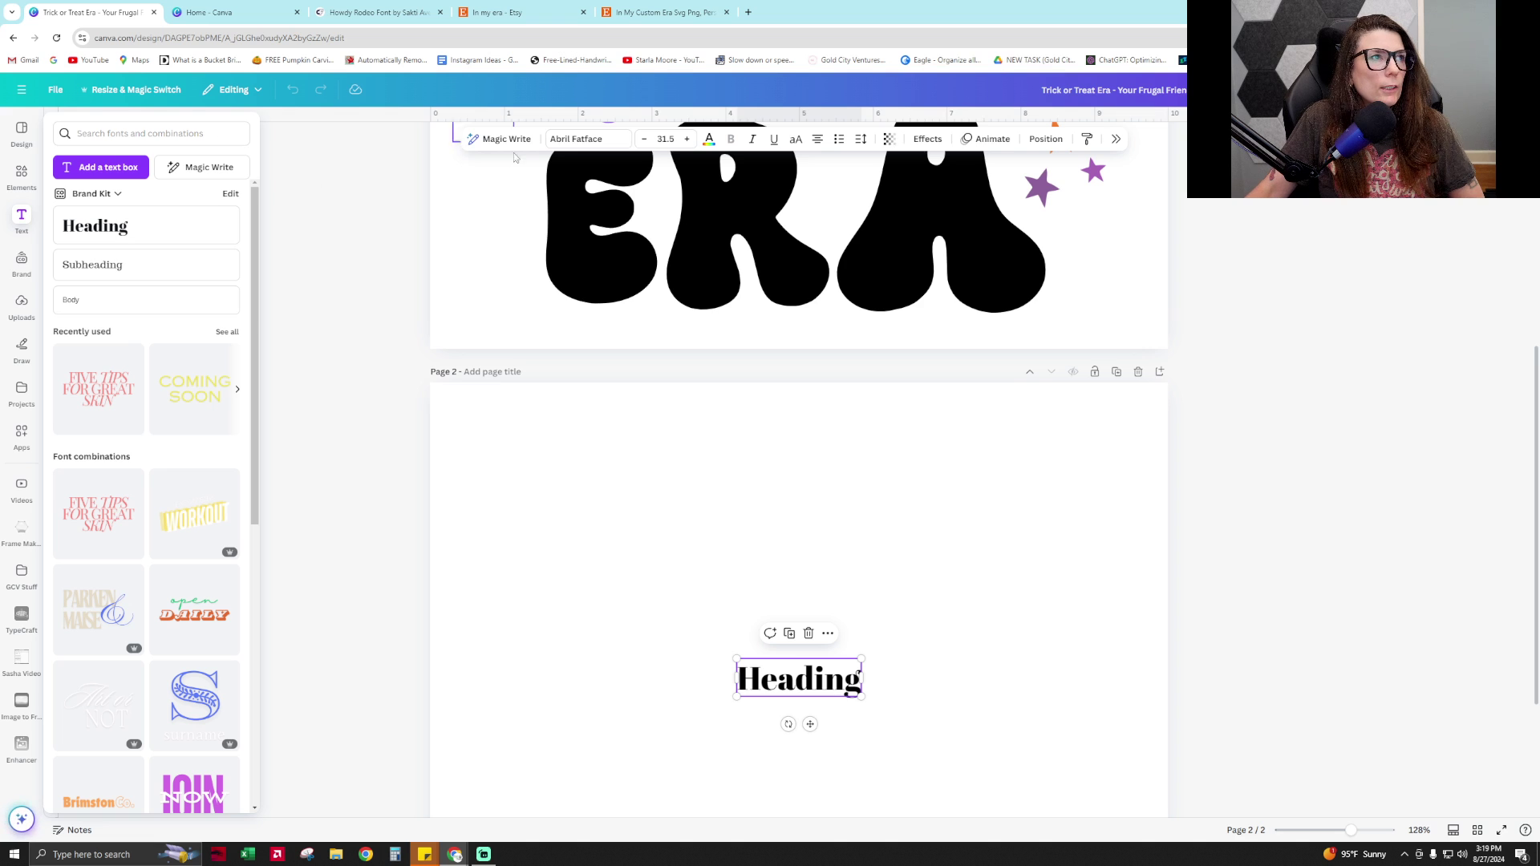
{"action": "left_click", "coordinate": [576, 138]}
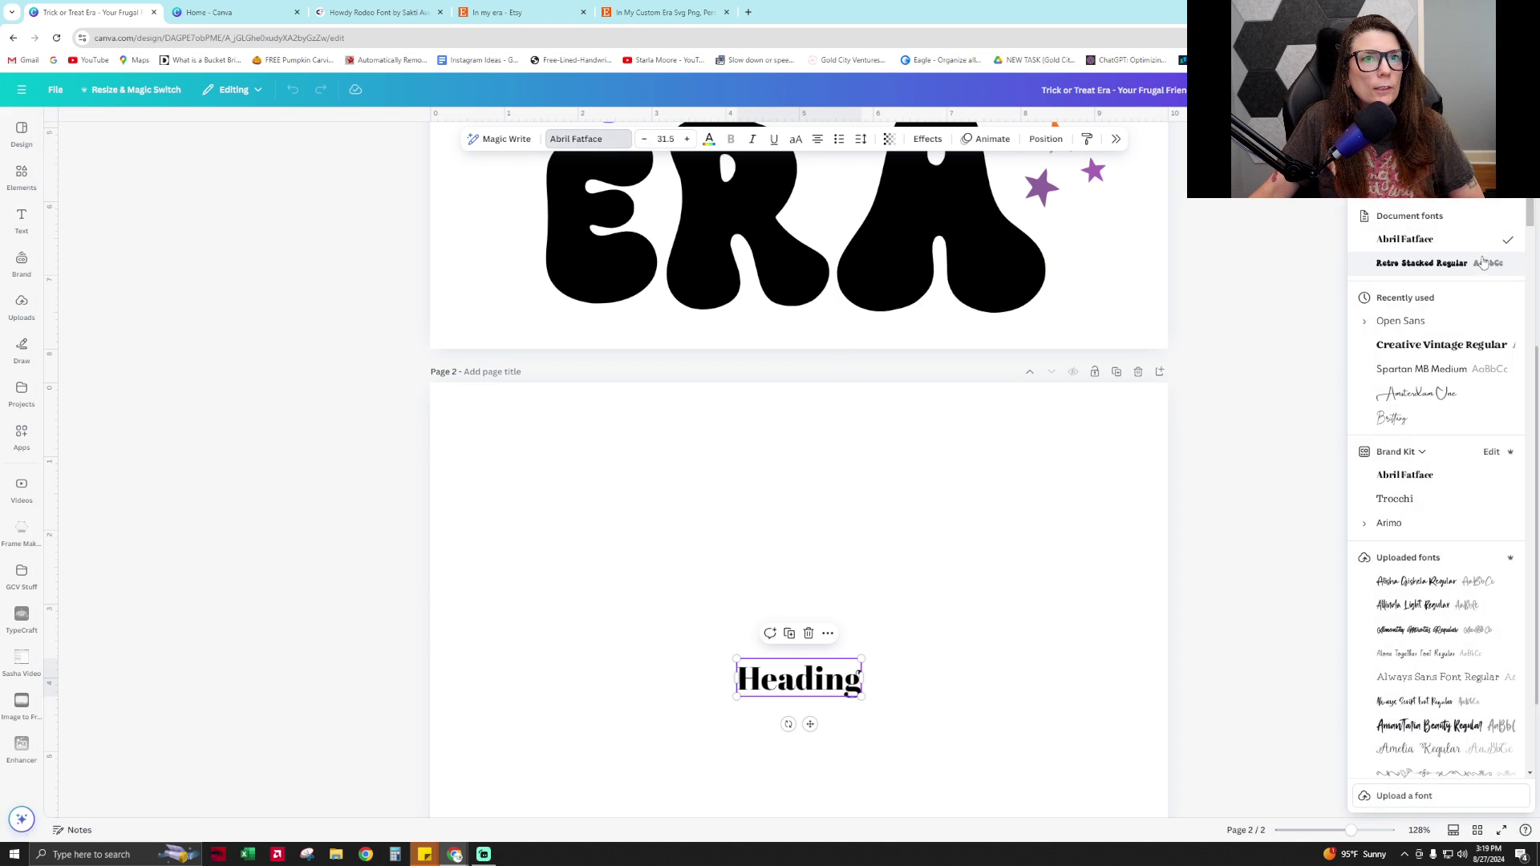
{"action": "type", "text": "howdy"}
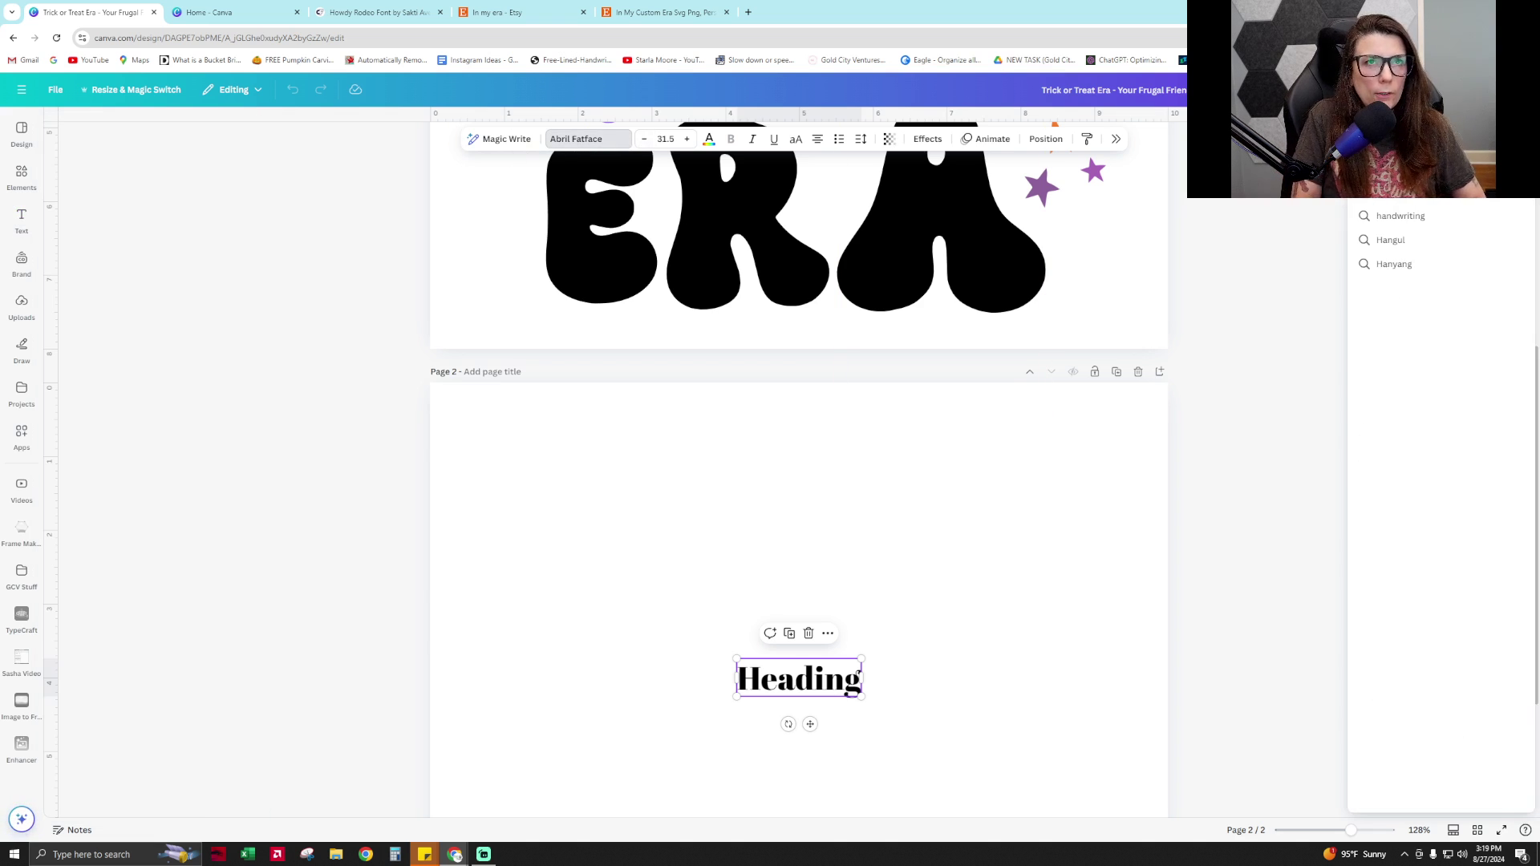
{"action": "left_click", "coordinate": [1441, 245]}
{"action": "left_click", "coordinate": [1435, 217]}
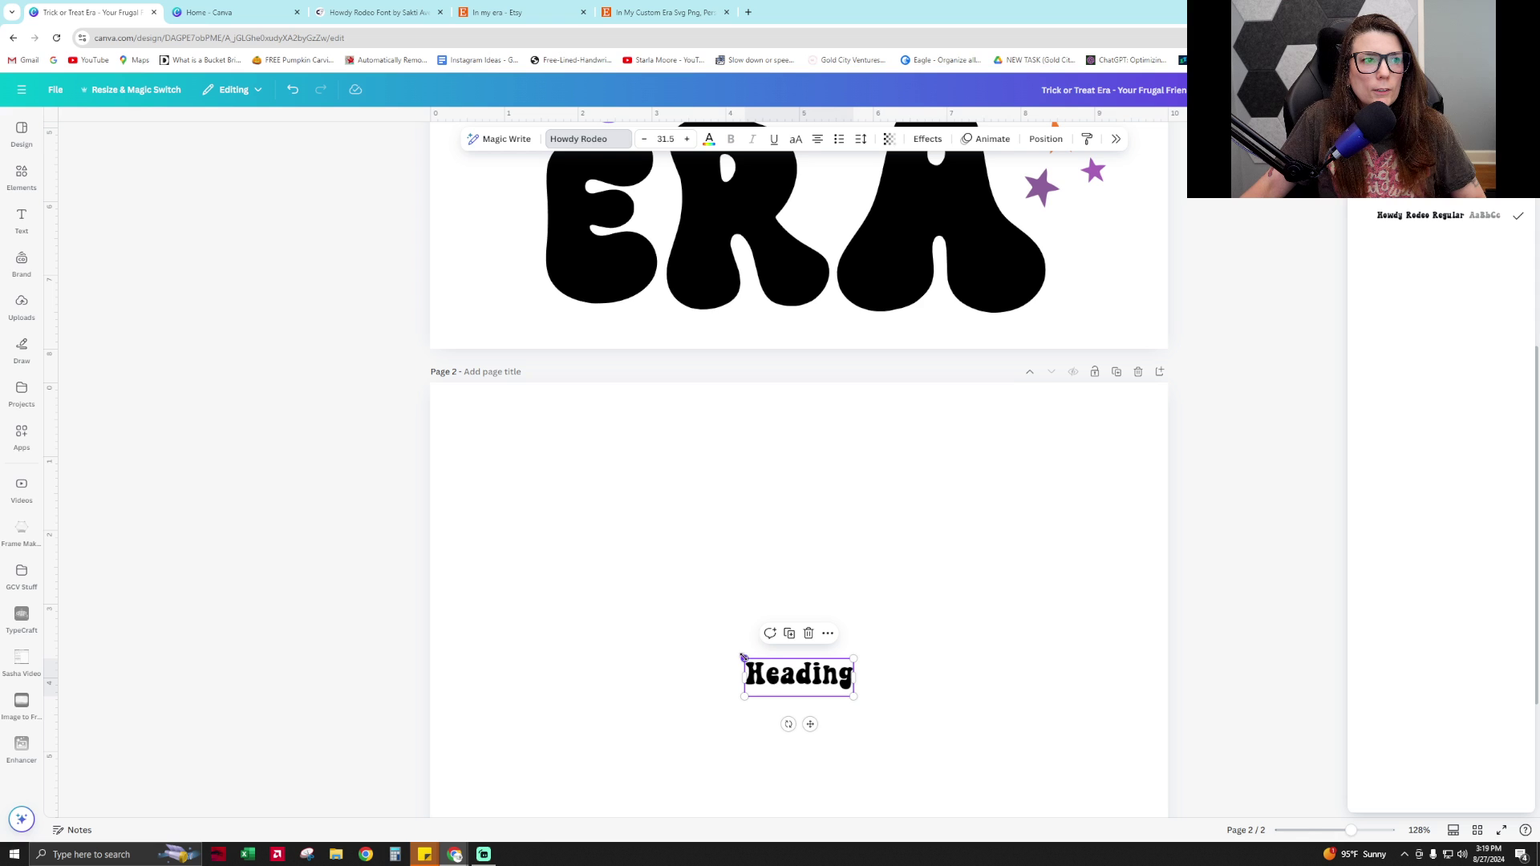
{"action": "left_click_drag", "start_coordinate": [743, 657], "coordinate": [491, 436]}
{"action": "left_click_drag", "start_coordinate": [704, 620], "coordinate": [772, 546]}
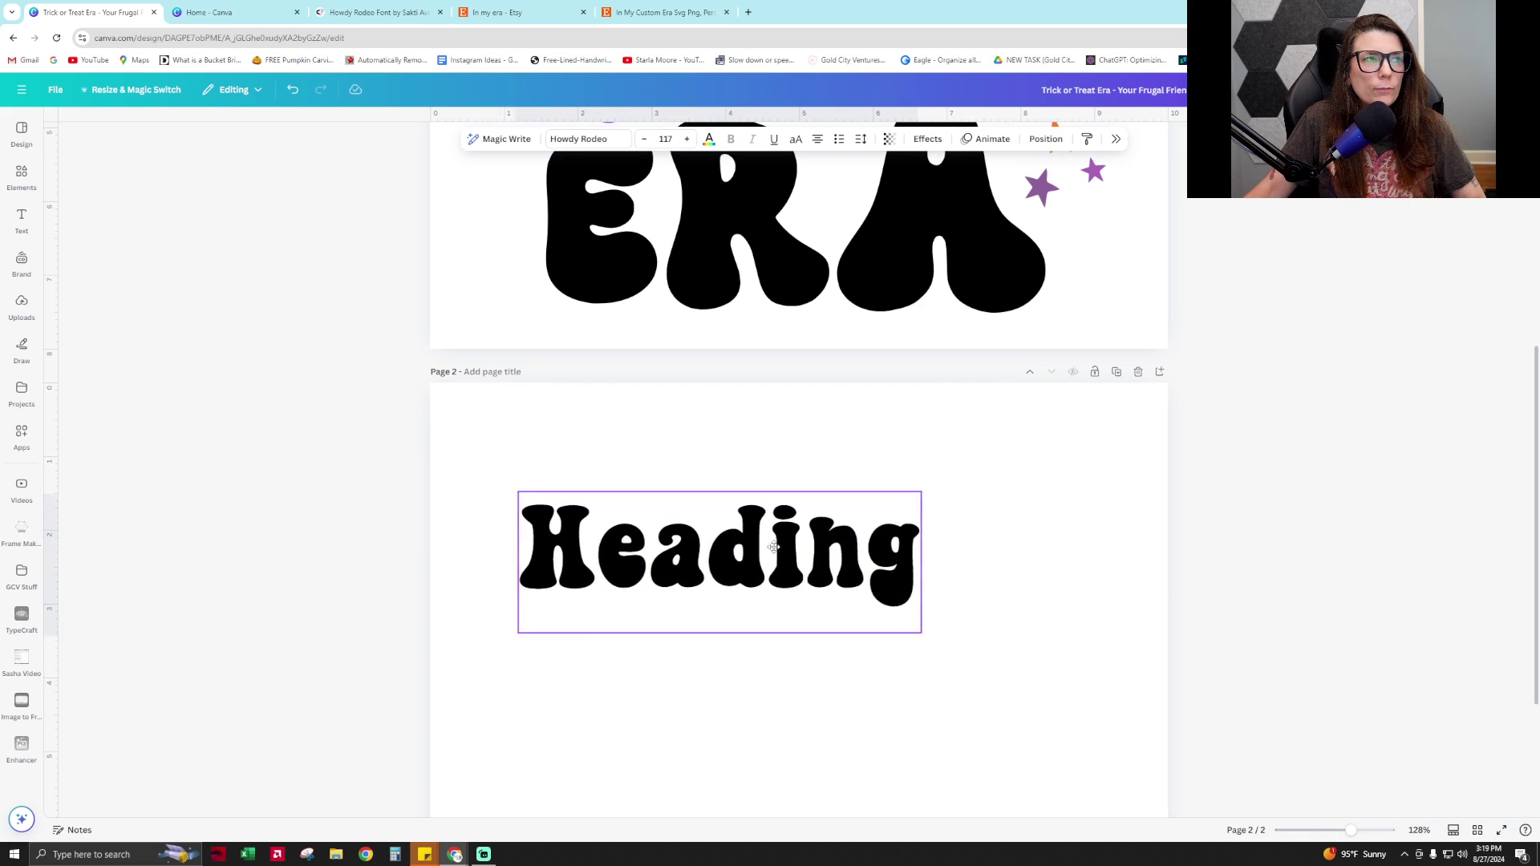
{"action": "left_click", "coordinate": [669, 10]}
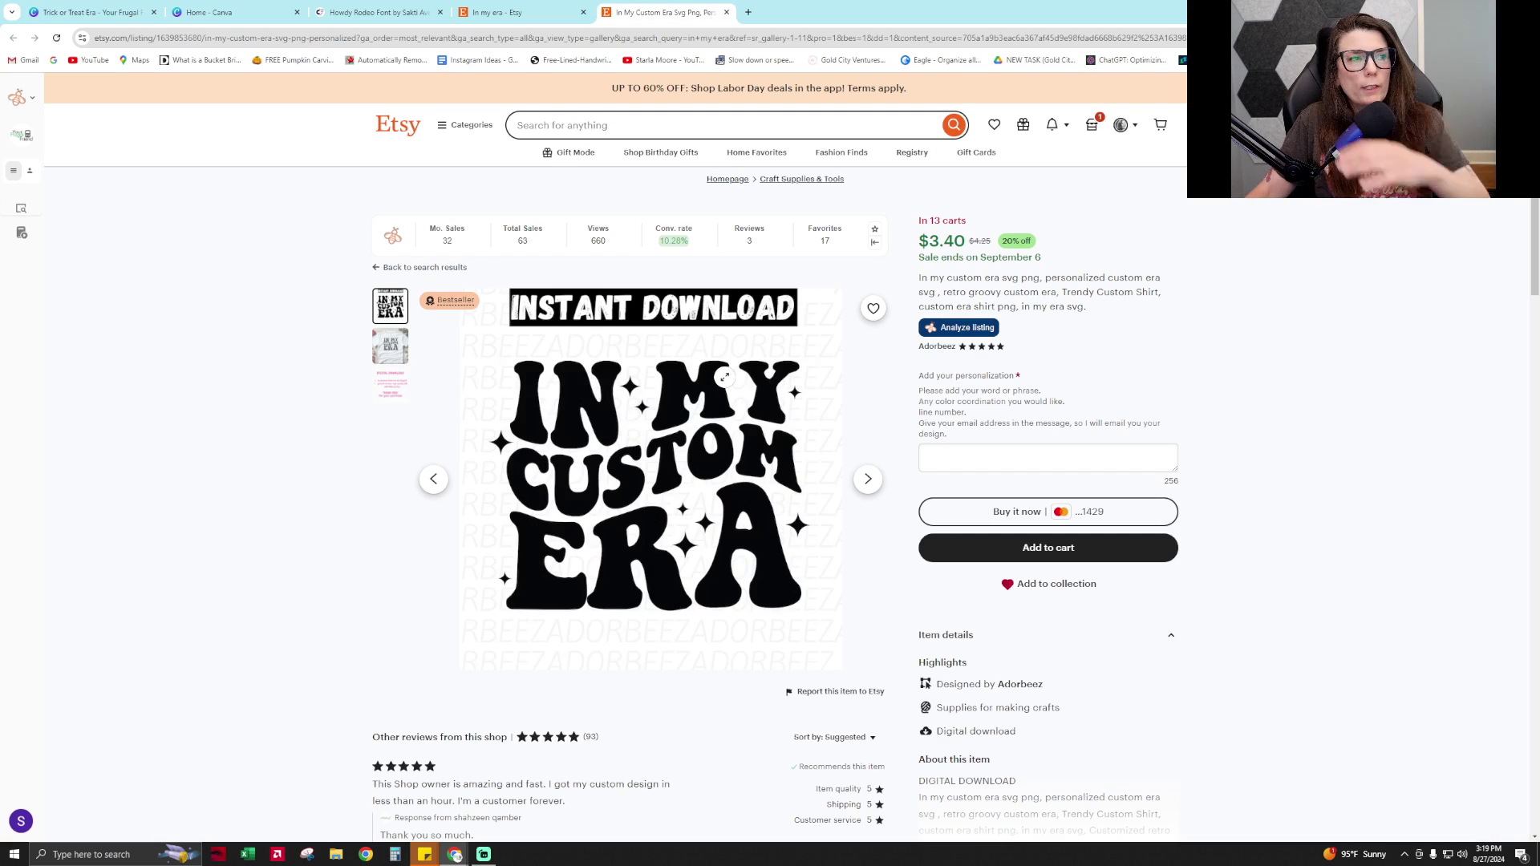
Check the reference tabs, move the Etsy listing tab to third place, and return to the design
{"action": "left_click", "coordinate": [521, 11]}
{"action": "left_click", "coordinate": [342, 10]}
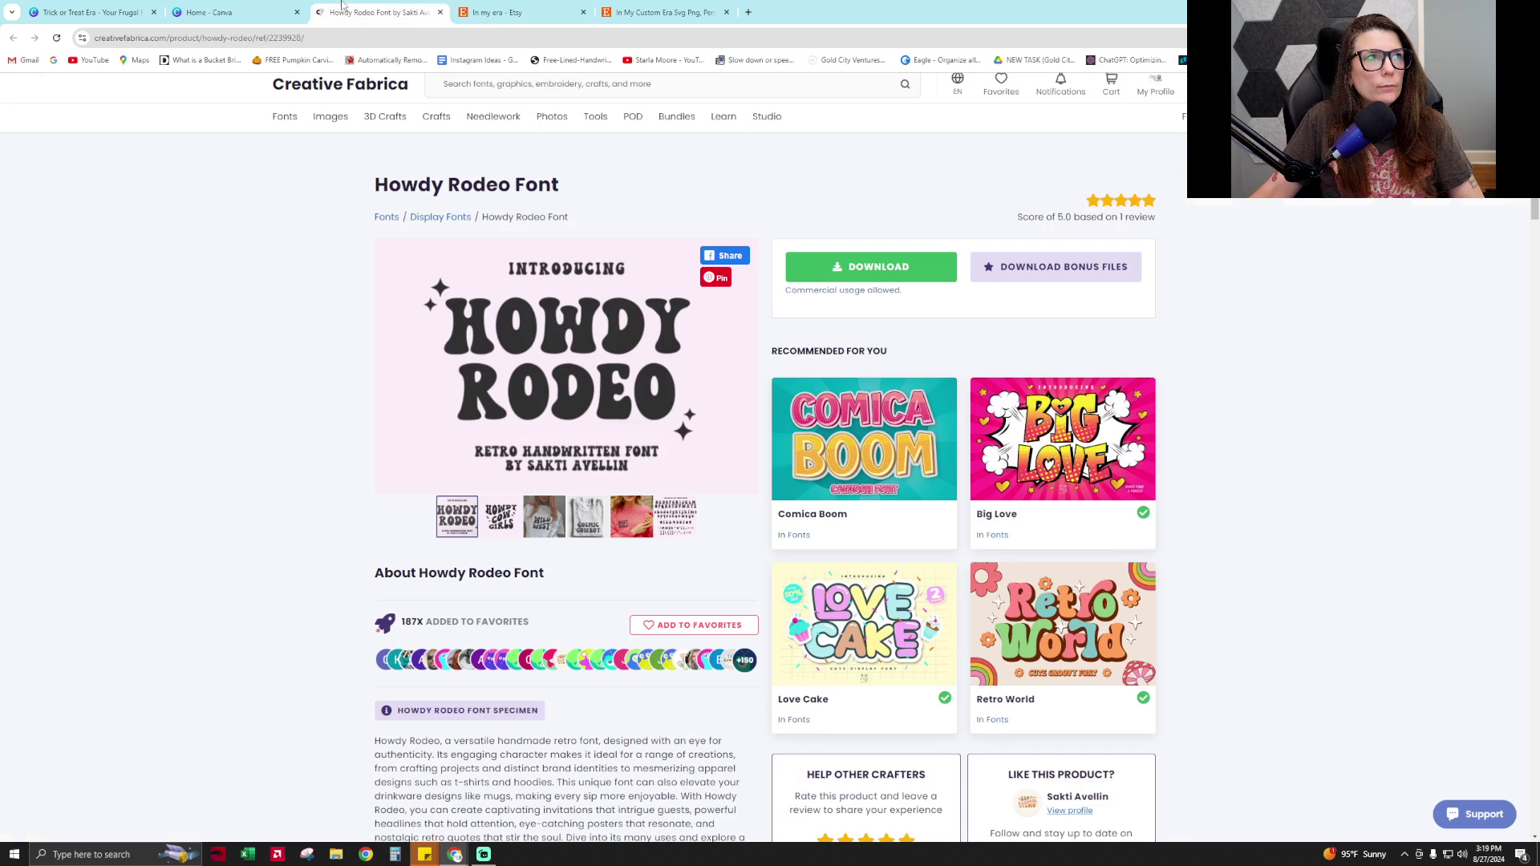
{"action": "left_click", "coordinate": [252, 7]}
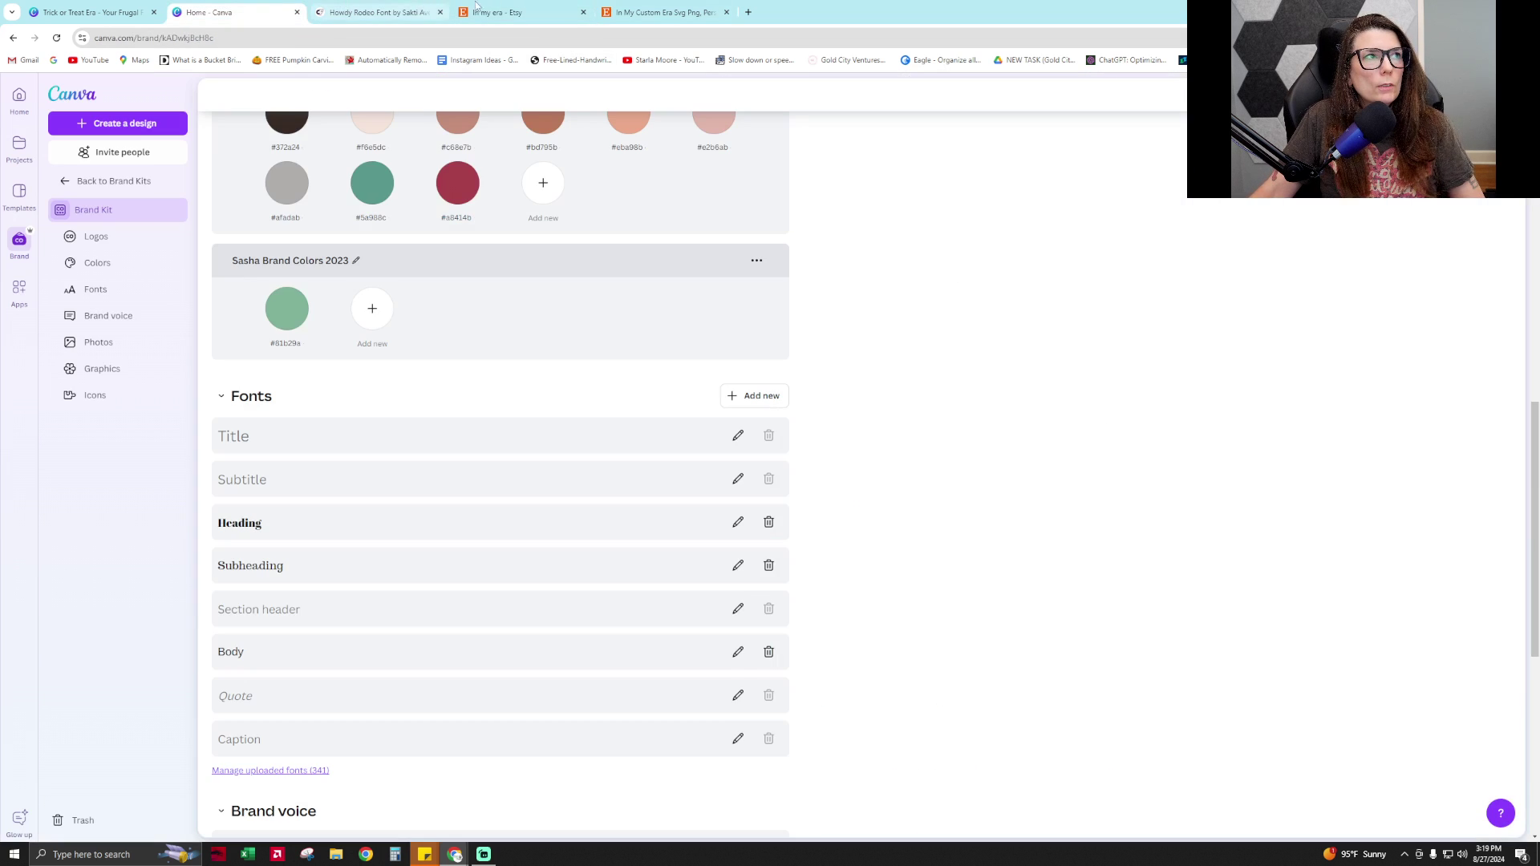
{"action": "left_click_drag", "start_coordinate": [661, 12], "coordinate": [377, 12]}
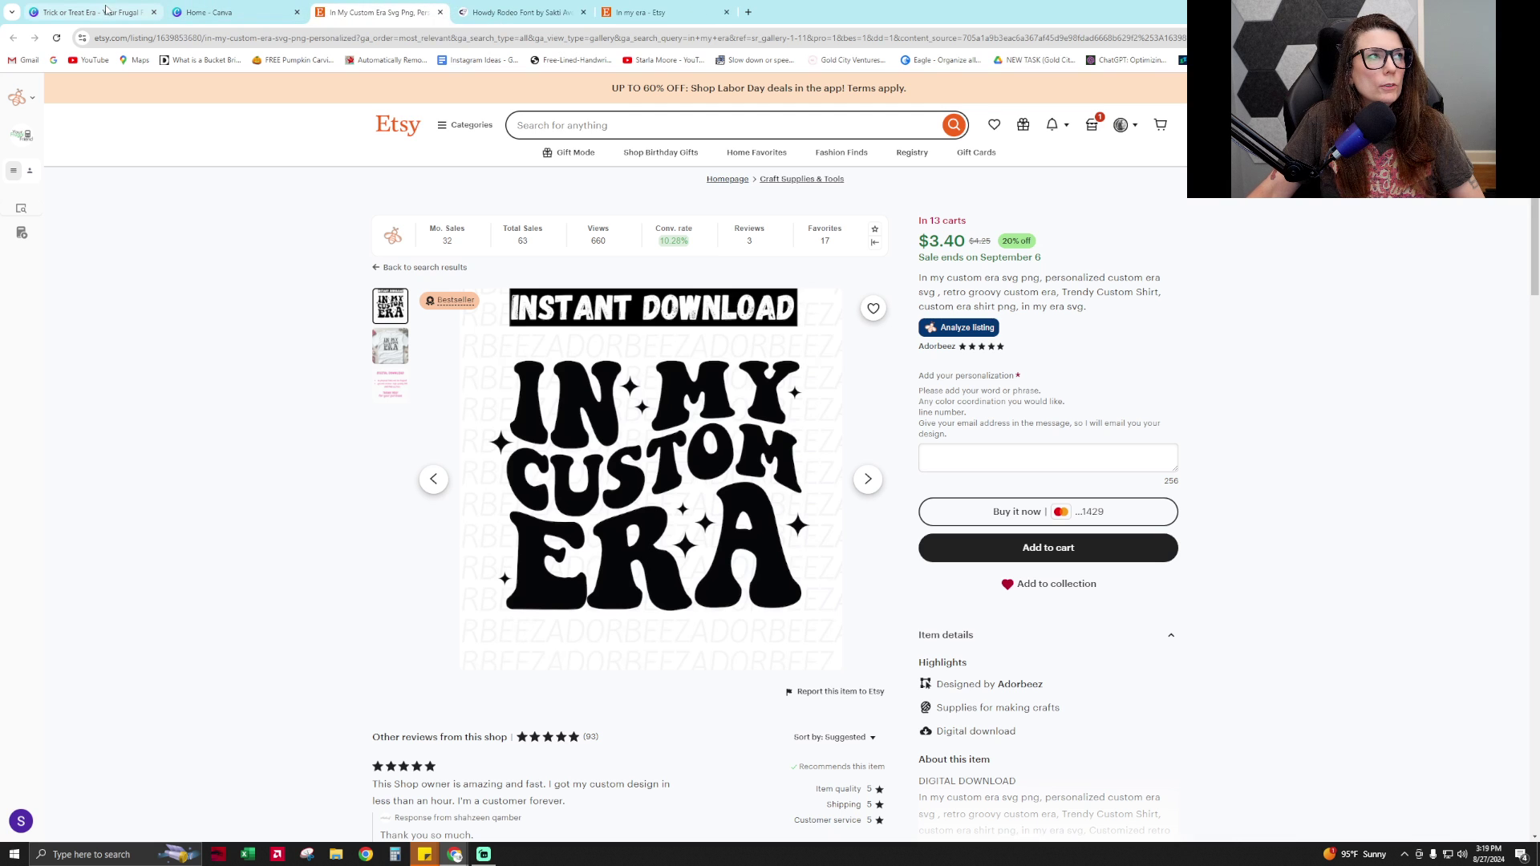
{"action": "left_click_drag", "start_coordinate": [70, 9], "coordinate": [217, 11]}
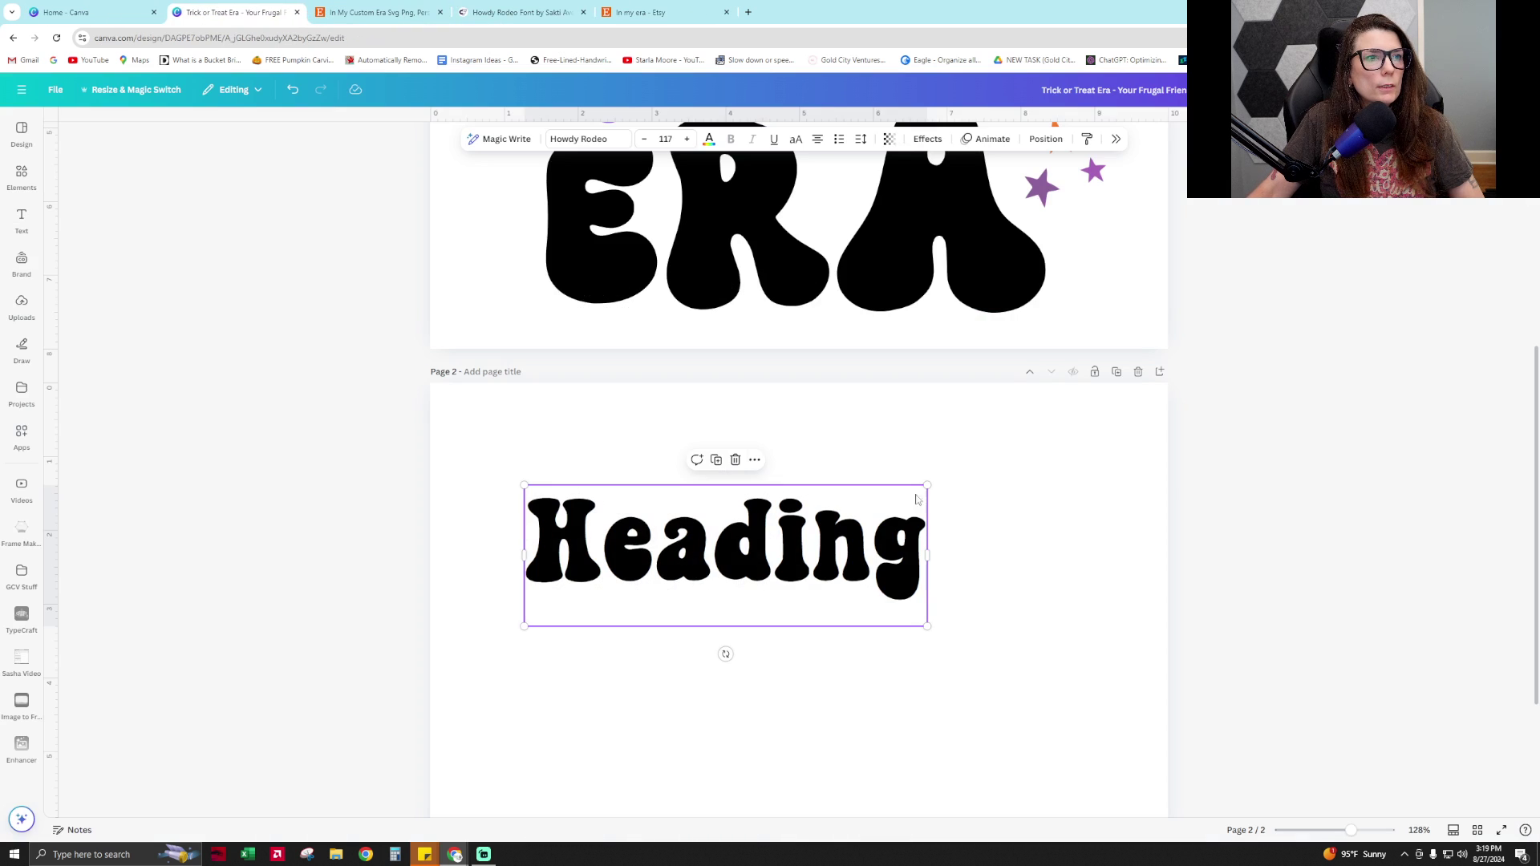
Replace the Heading text with a large letter I
{"action": "double_click", "coordinate": [761, 535]}
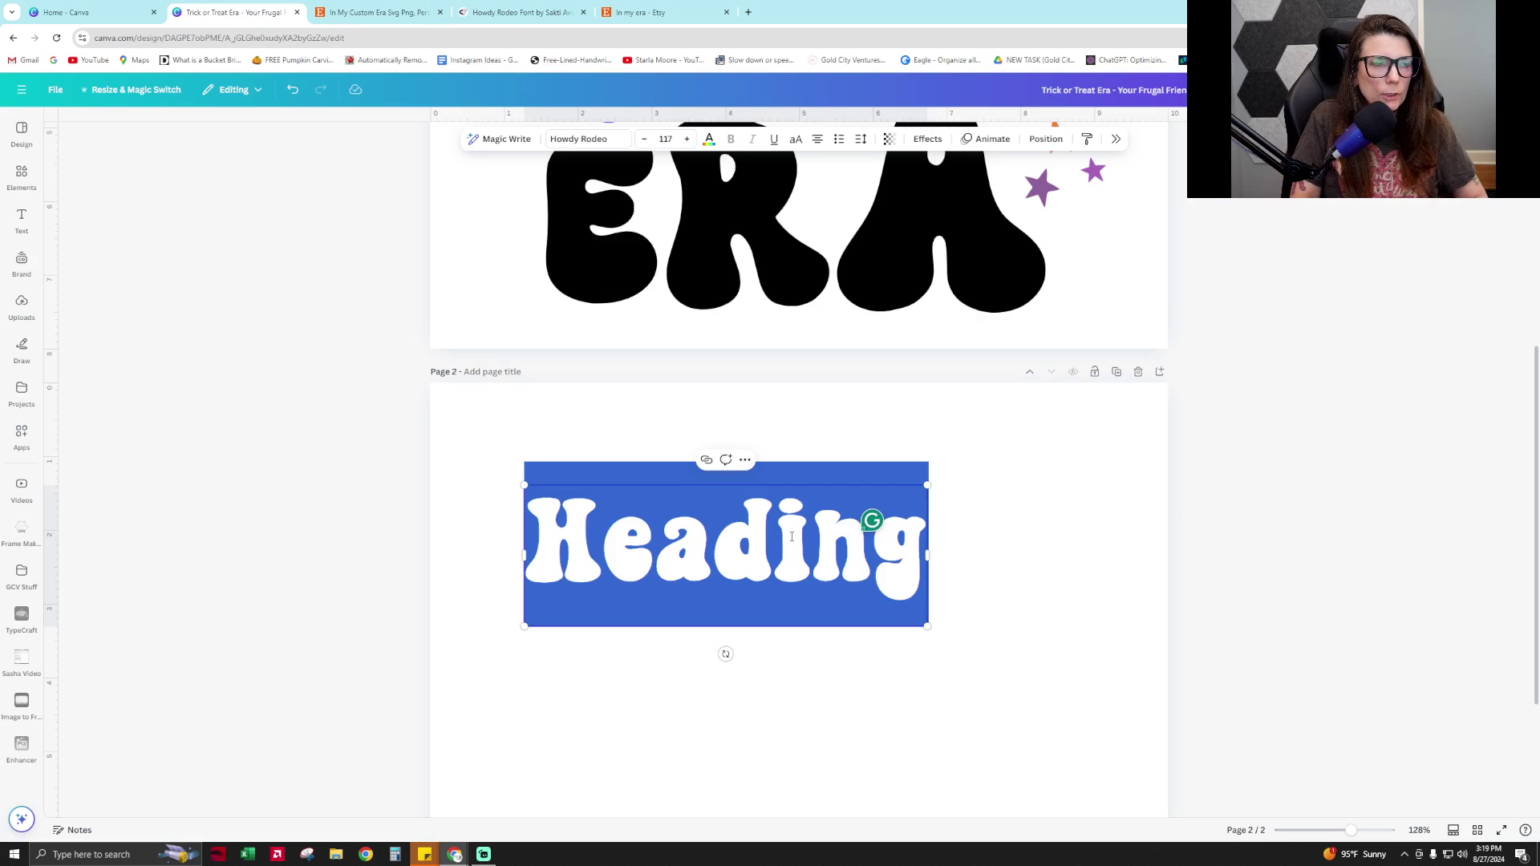
{"action": "type", "text": "I"}
{"action": "left_click_drag", "start_coordinate": [746, 625], "coordinate": [882, 733]}
{"action": "left_click", "coordinate": [898, 687]}
Turn a copy of the letter into an N beside the I, enlarge it, and shift both left
{"action": "scroll", "coordinate": [898, 687], "scroll_direction": "down", "scroll_amount": 3}
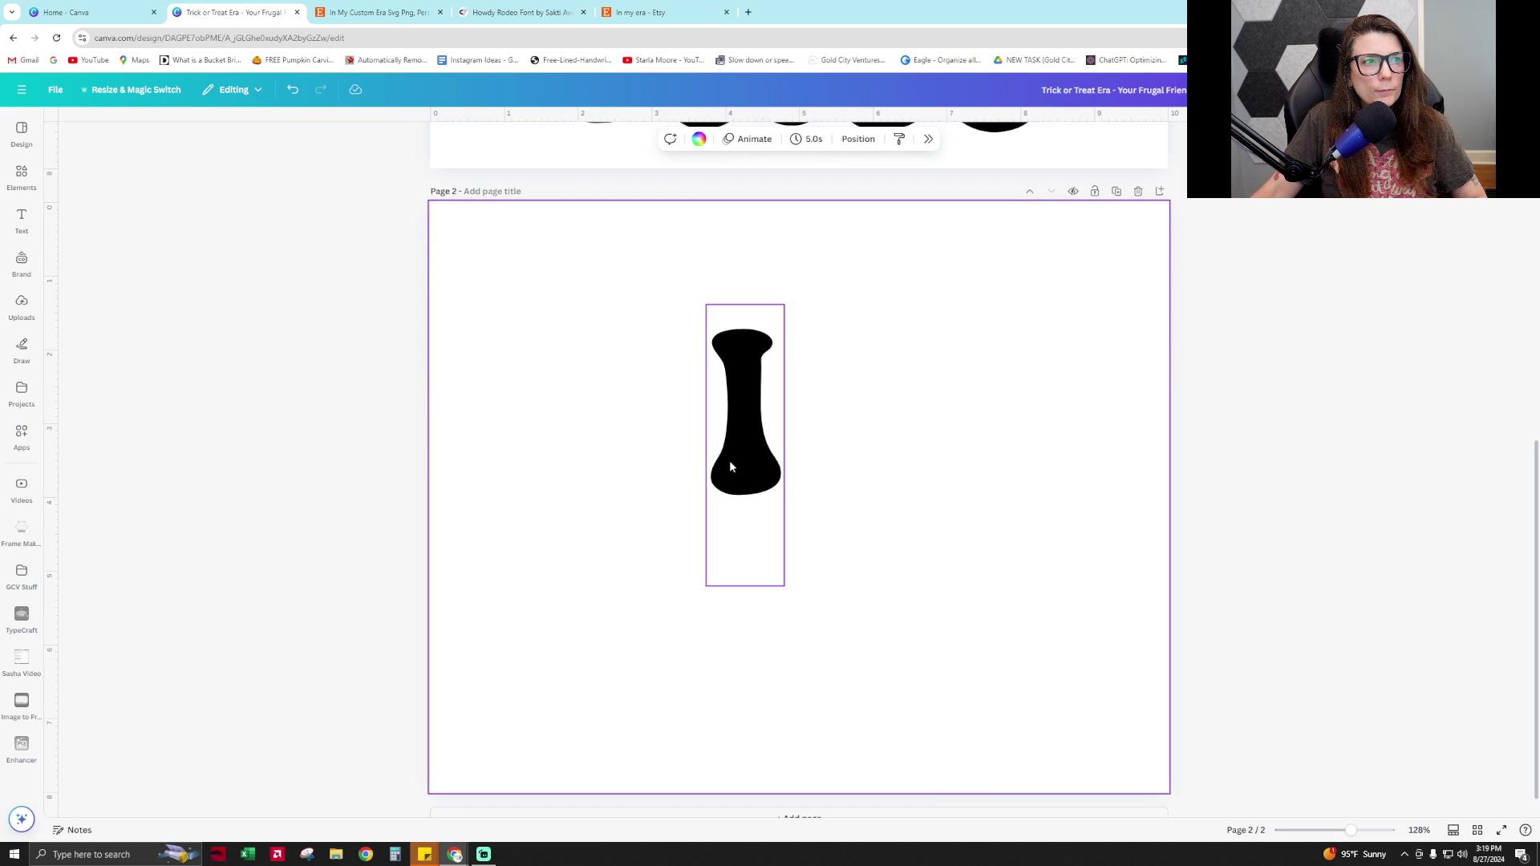
{"action": "left_click_drag", "start_coordinate": [758, 458], "coordinate": [695, 373]}
{"action": "double_click", "coordinate": [694, 377]}
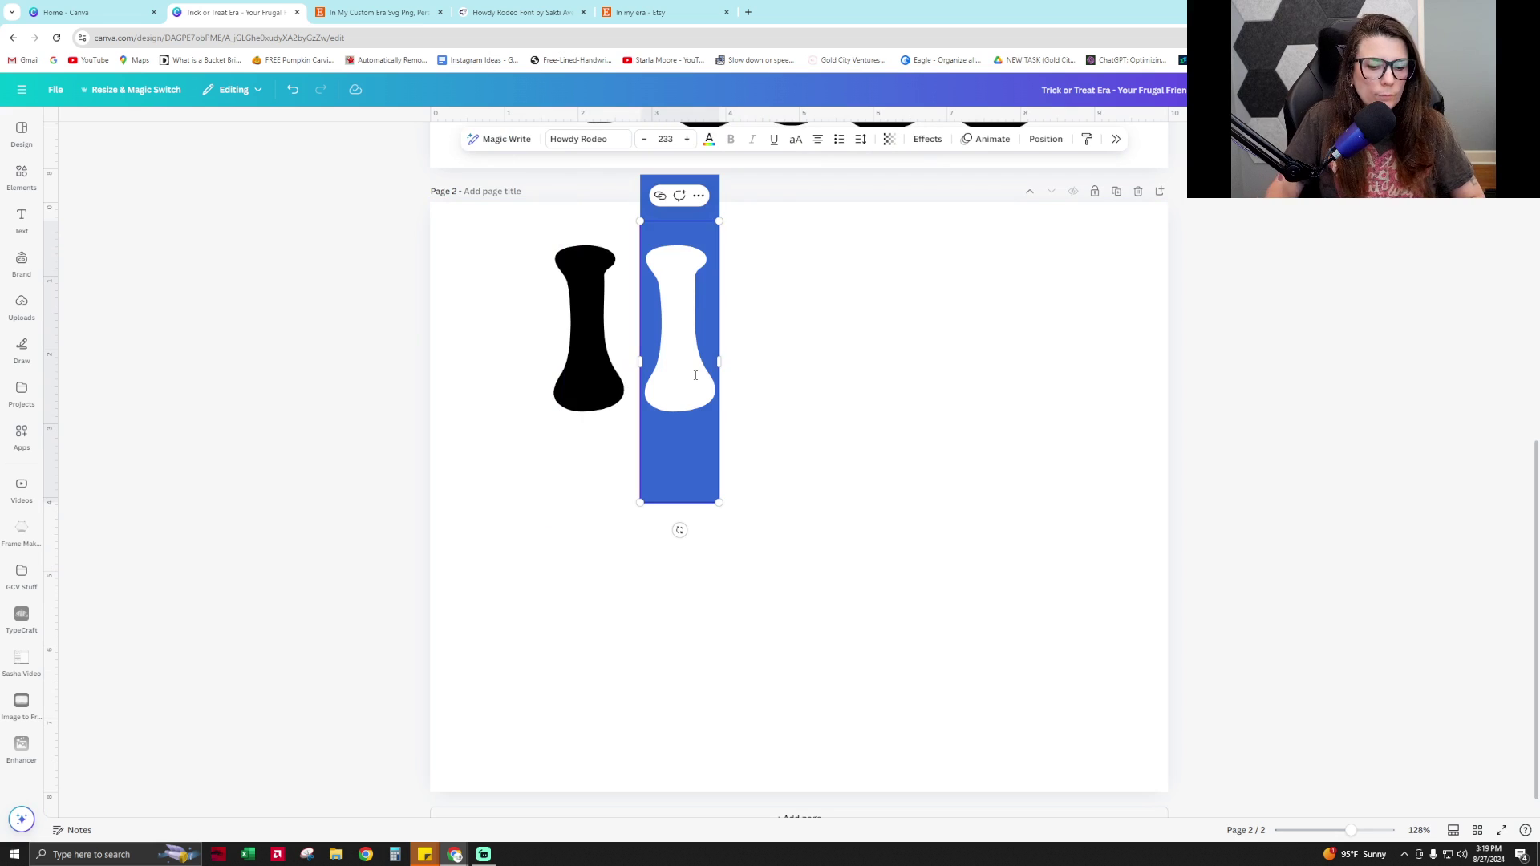
{"action": "type", "text": "N"}
{"action": "left_click_drag", "start_coordinate": [738, 371], "coordinate": [765, 371]}
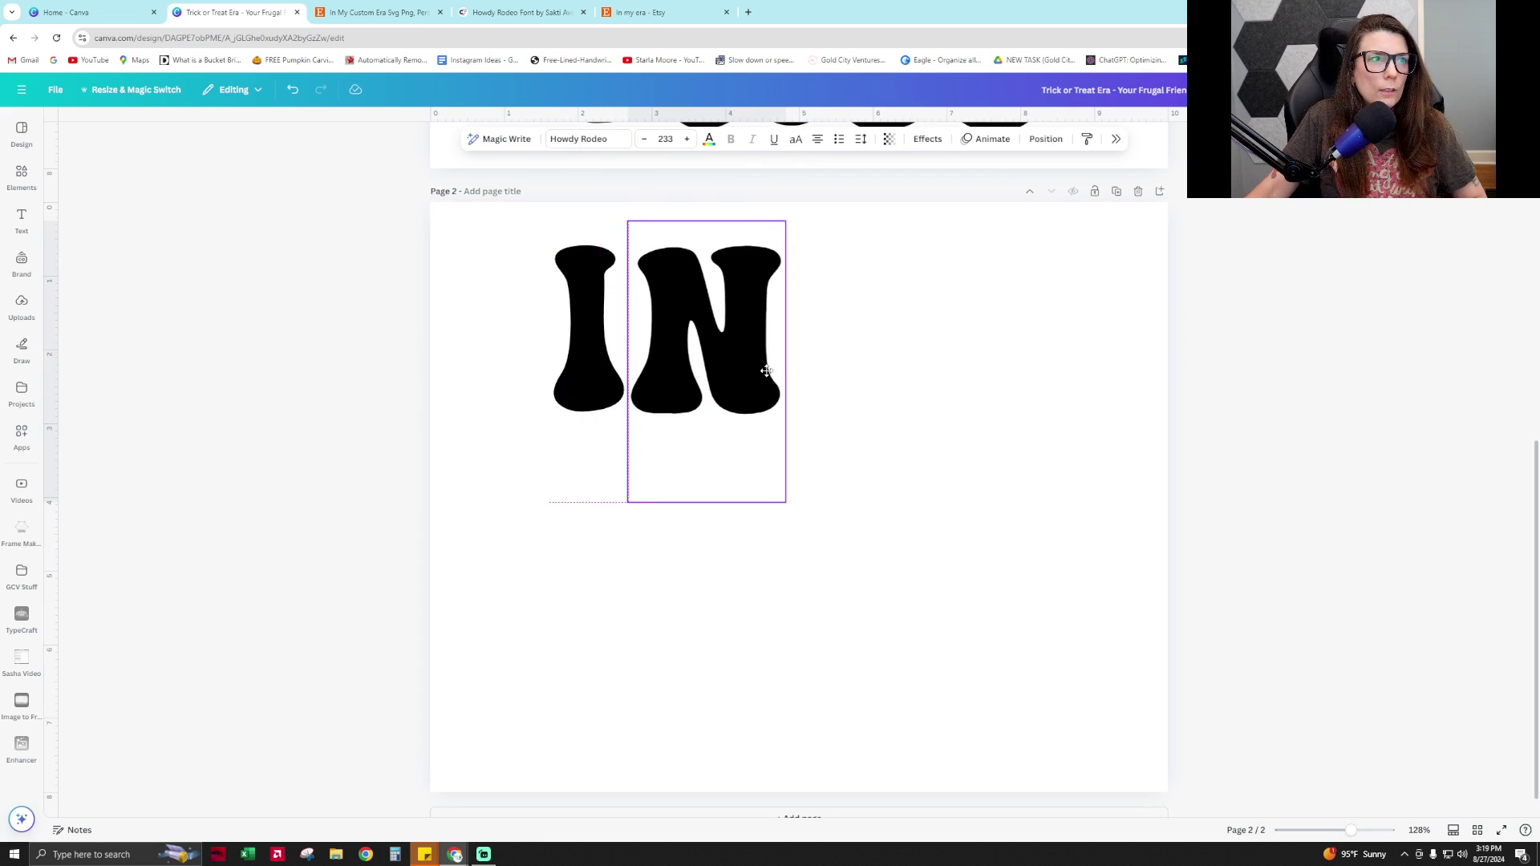
{"action": "left_click", "coordinate": [384, 10]}
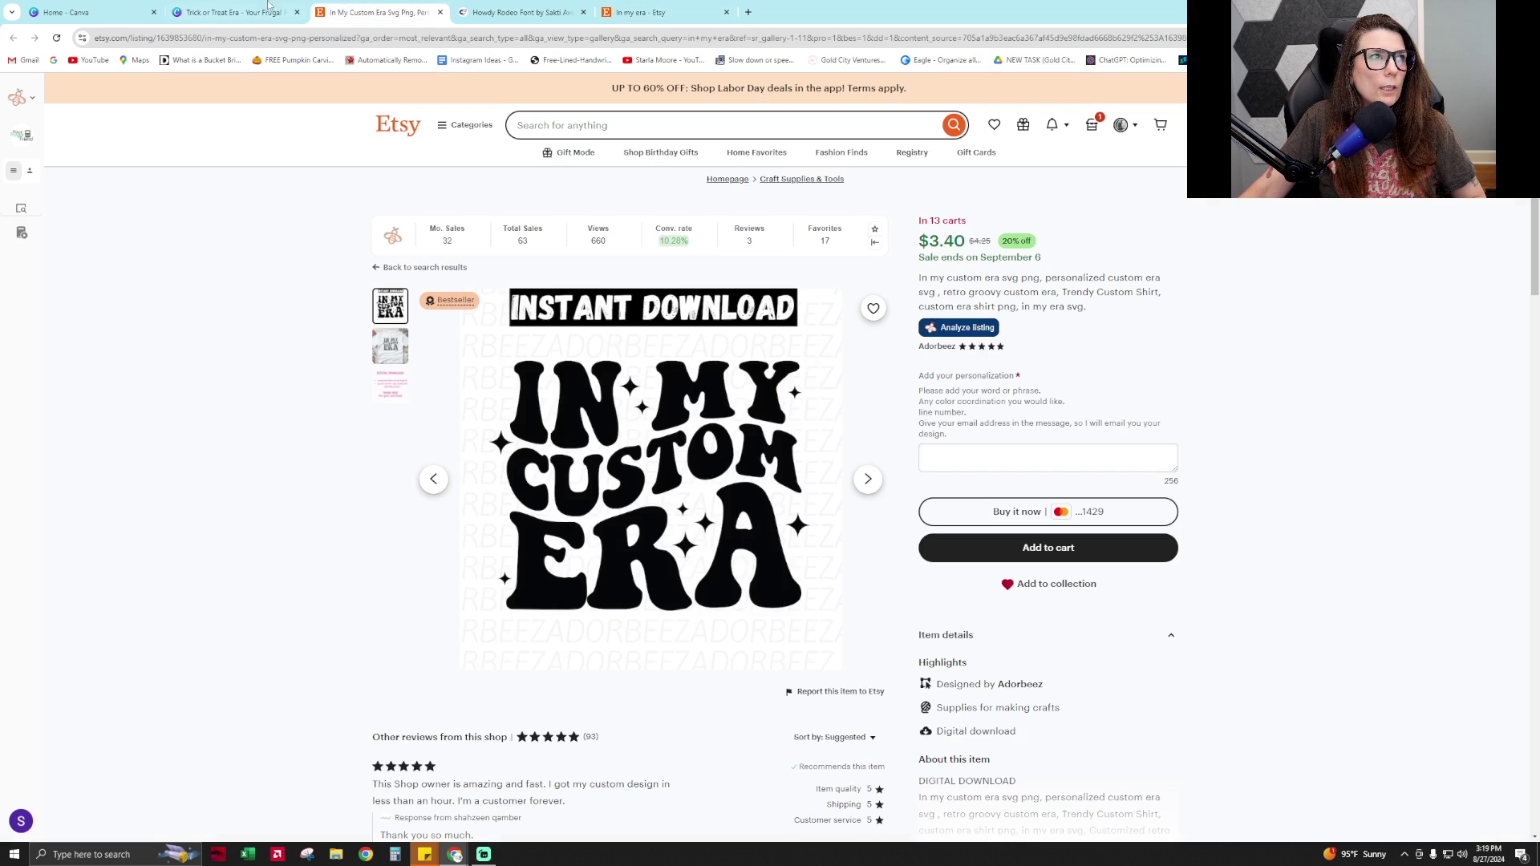
{"action": "left_click", "coordinate": [259, 9]}
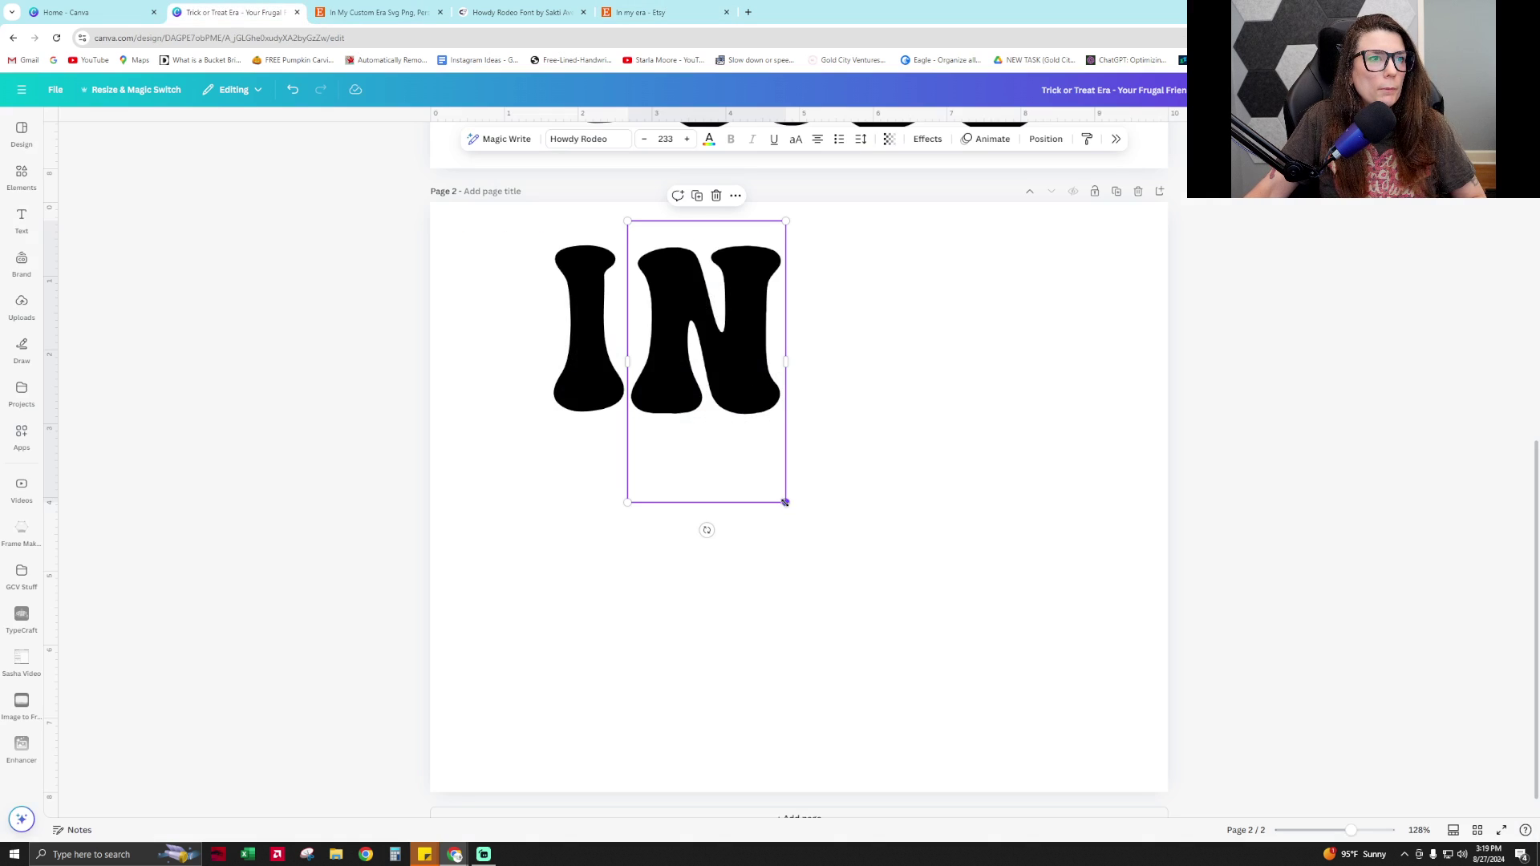
{"action": "left_click_drag", "start_coordinate": [784, 502], "coordinate": [794, 517]}
{"action": "left_click", "coordinate": [572, 319], "text": "shift"}
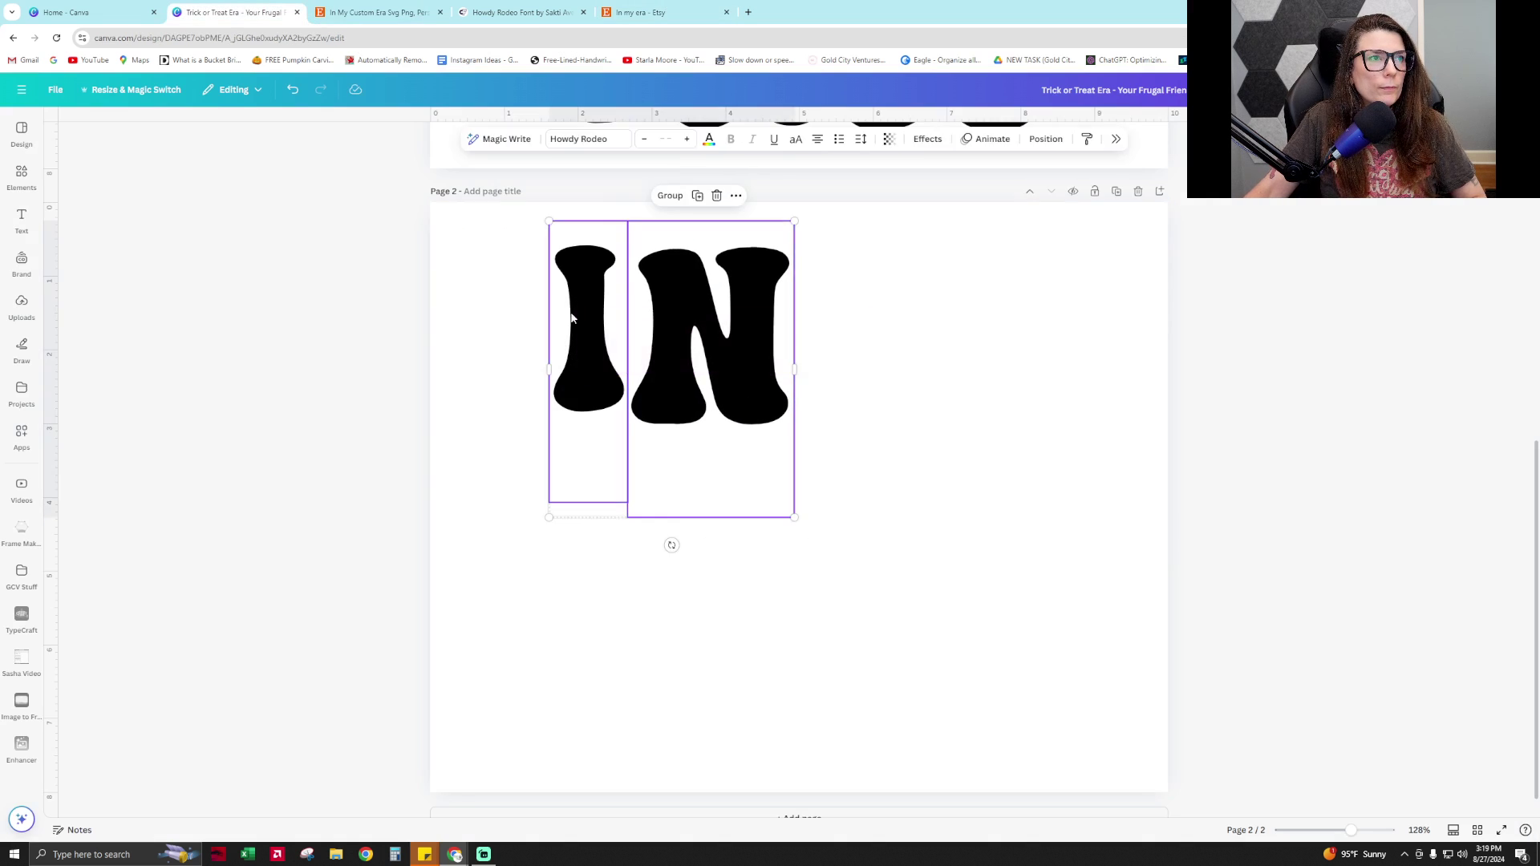
{"action": "left_click_drag", "start_coordinate": [670, 347], "coordinate": [636, 344]}
{"action": "left_click", "coordinate": [912, 385]}
Copy the N into an M to the right of IN, shrinking and repositioning it
{"action": "left_click", "coordinate": [722, 376]}
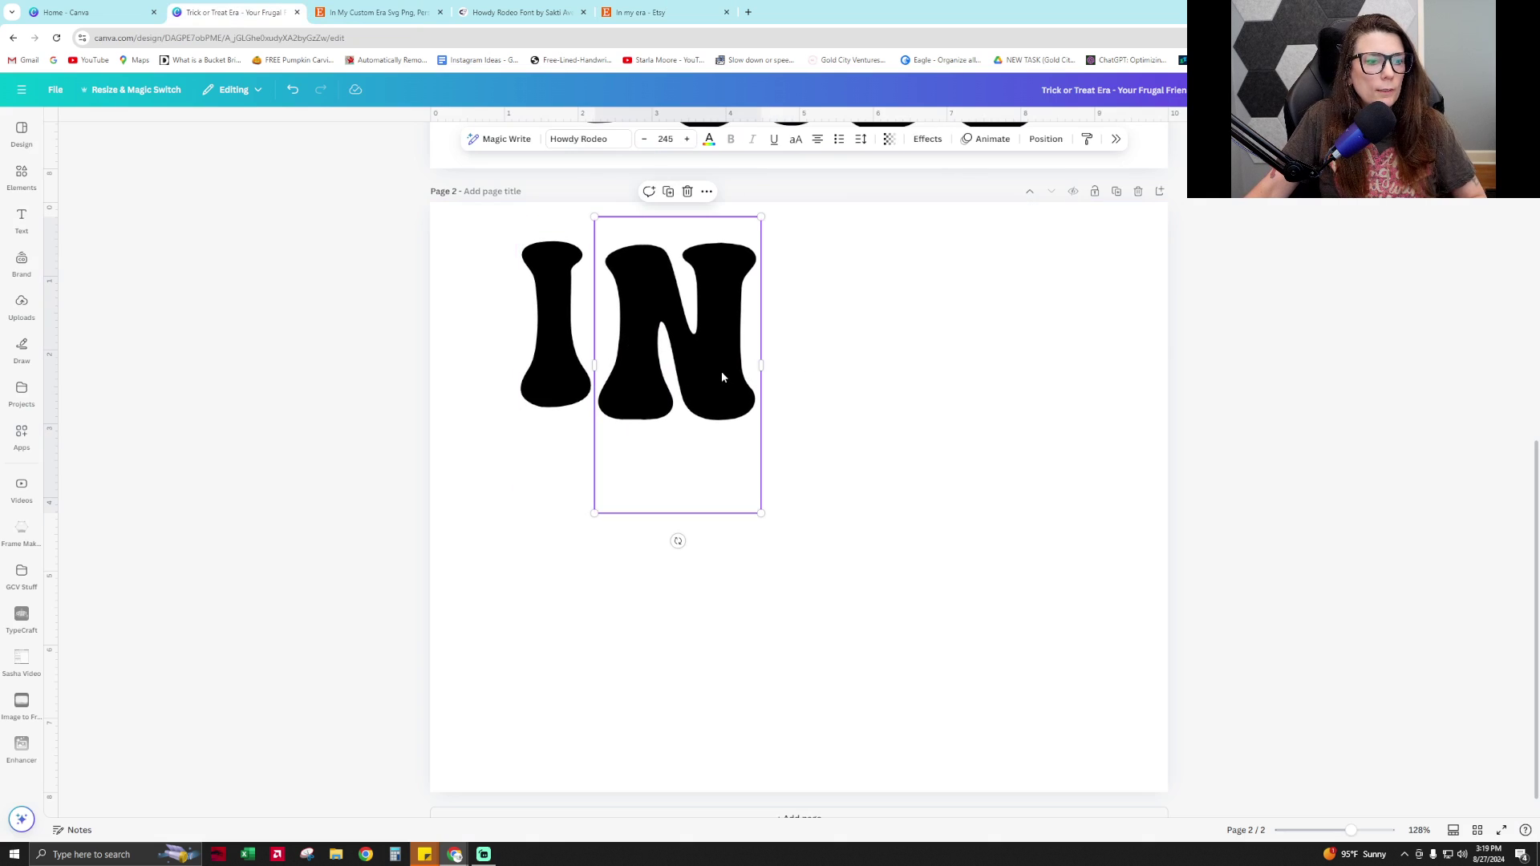
{"action": "key", "text": "ctrl+v"}
{"action": "left_click_drag", "start_coordinate": [581, 377], "coordinate": [833, 372]}
{"action": "double_click", "coordinate": [834, 373]}
{"action": "type", "text": "M"}
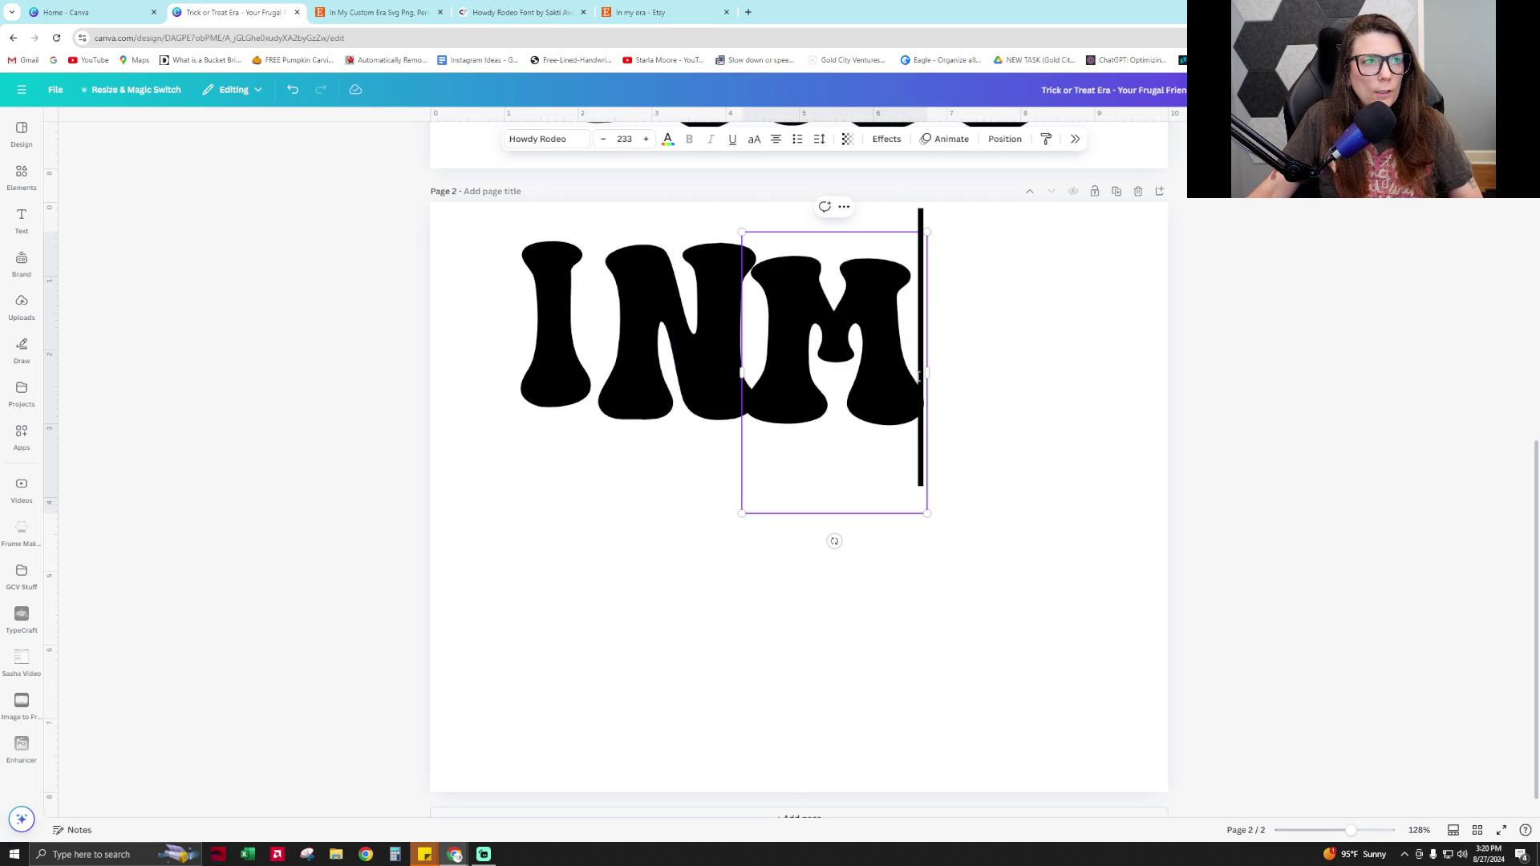
{"action": "key", "text": "Escape"}
{"action": "left_click", "coordinate": [915, 350]}
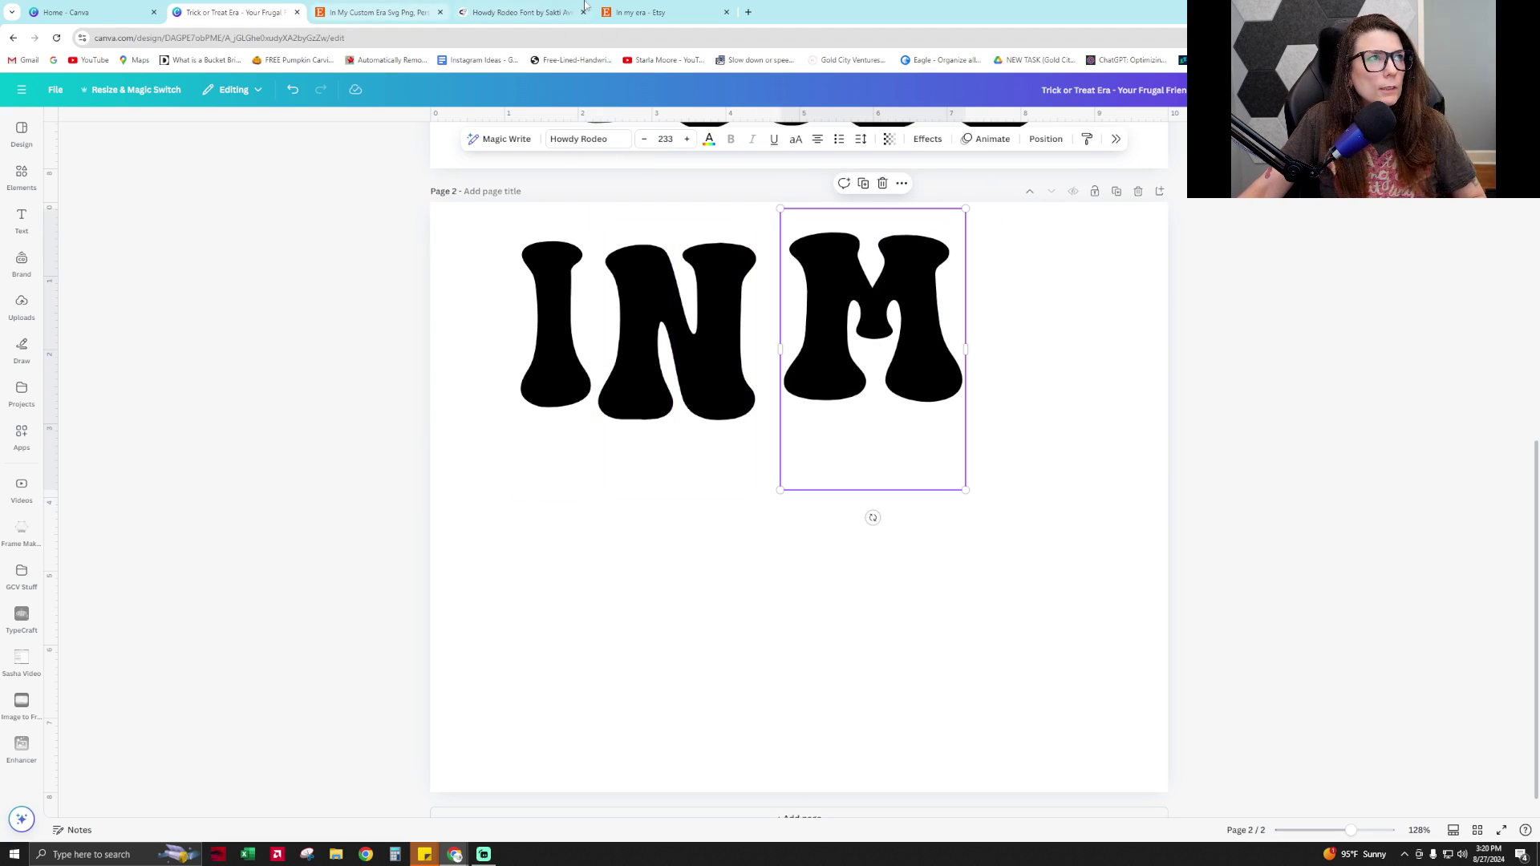
{"action": "left_click", "coordinate": [377, 12]}
{"action": "left_click", "coordinate": [210, 10]}
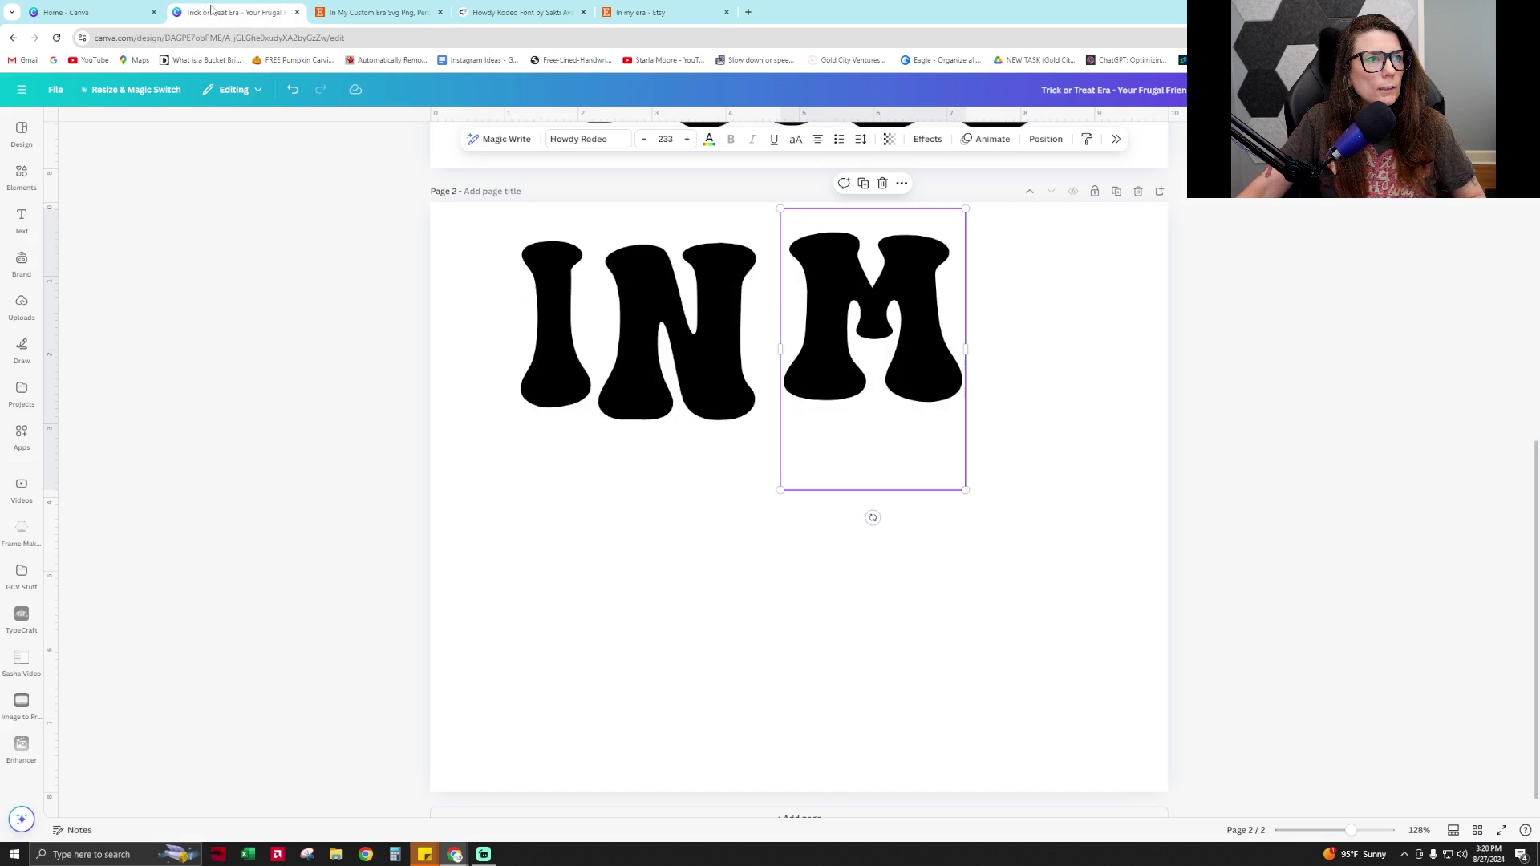
{"action": "left_click_drag", "start_coordinate": [964, 489], "coordinate": [940, 450]}
{"action": "left_click_drag", "start_coordinate": [909, 335], "coordinate": [1048, 362]}
Duplicate the M into a Y and nudge M and Y together to finish 'IN MY'
{"action": "key", "text": "ctrl+d"}
{"action": "double_click", "coordinate": [1076, 334]}
{"action": "type", "text": "Y"}
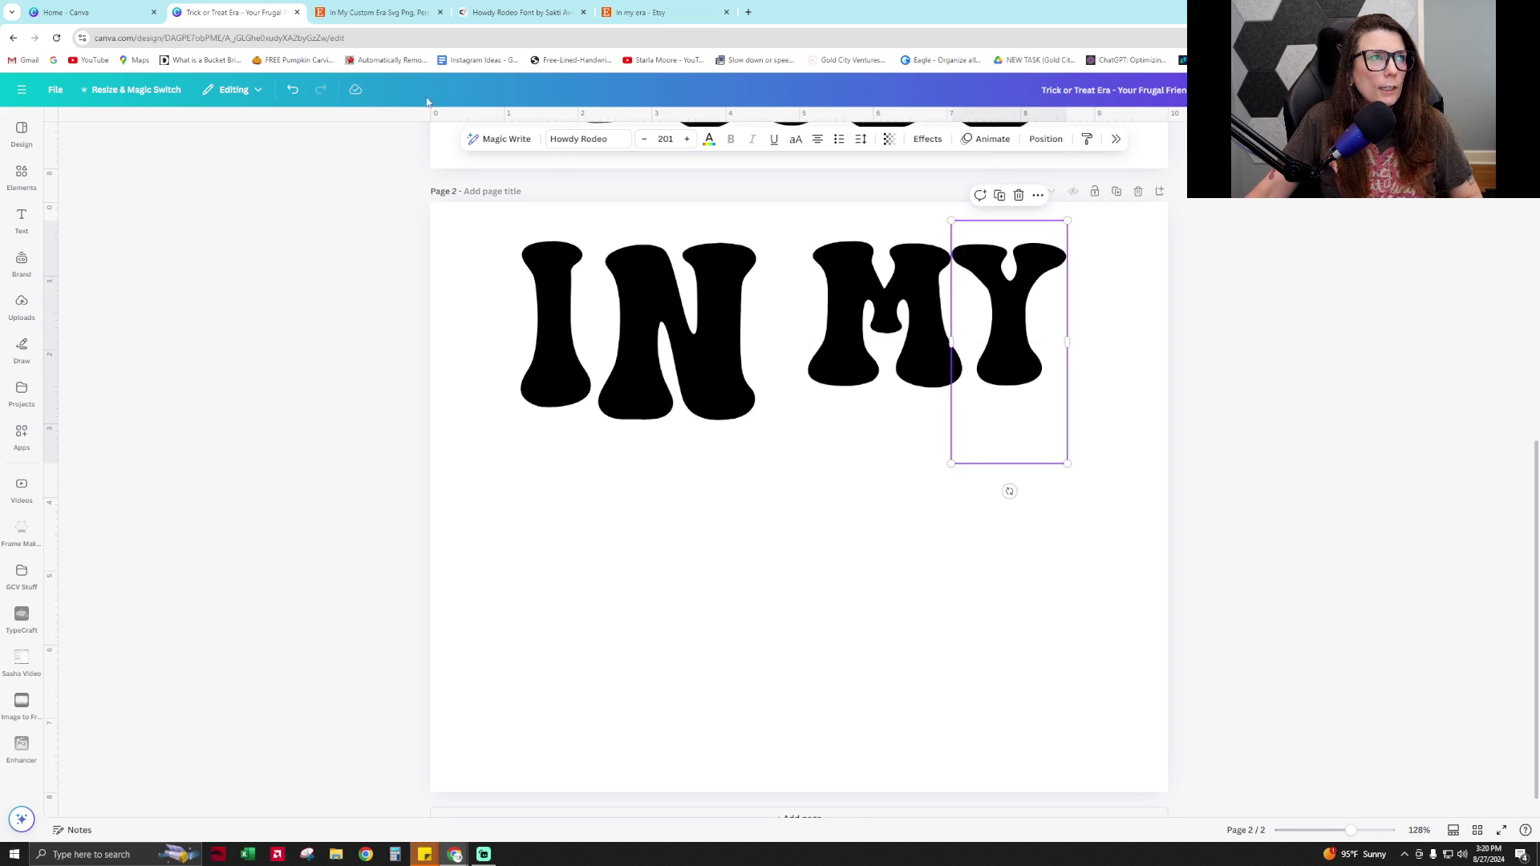
{"action": "left_click", "coordinate": [385, 12]}
{"action": "left_click", "coordinate": [272, 10]}
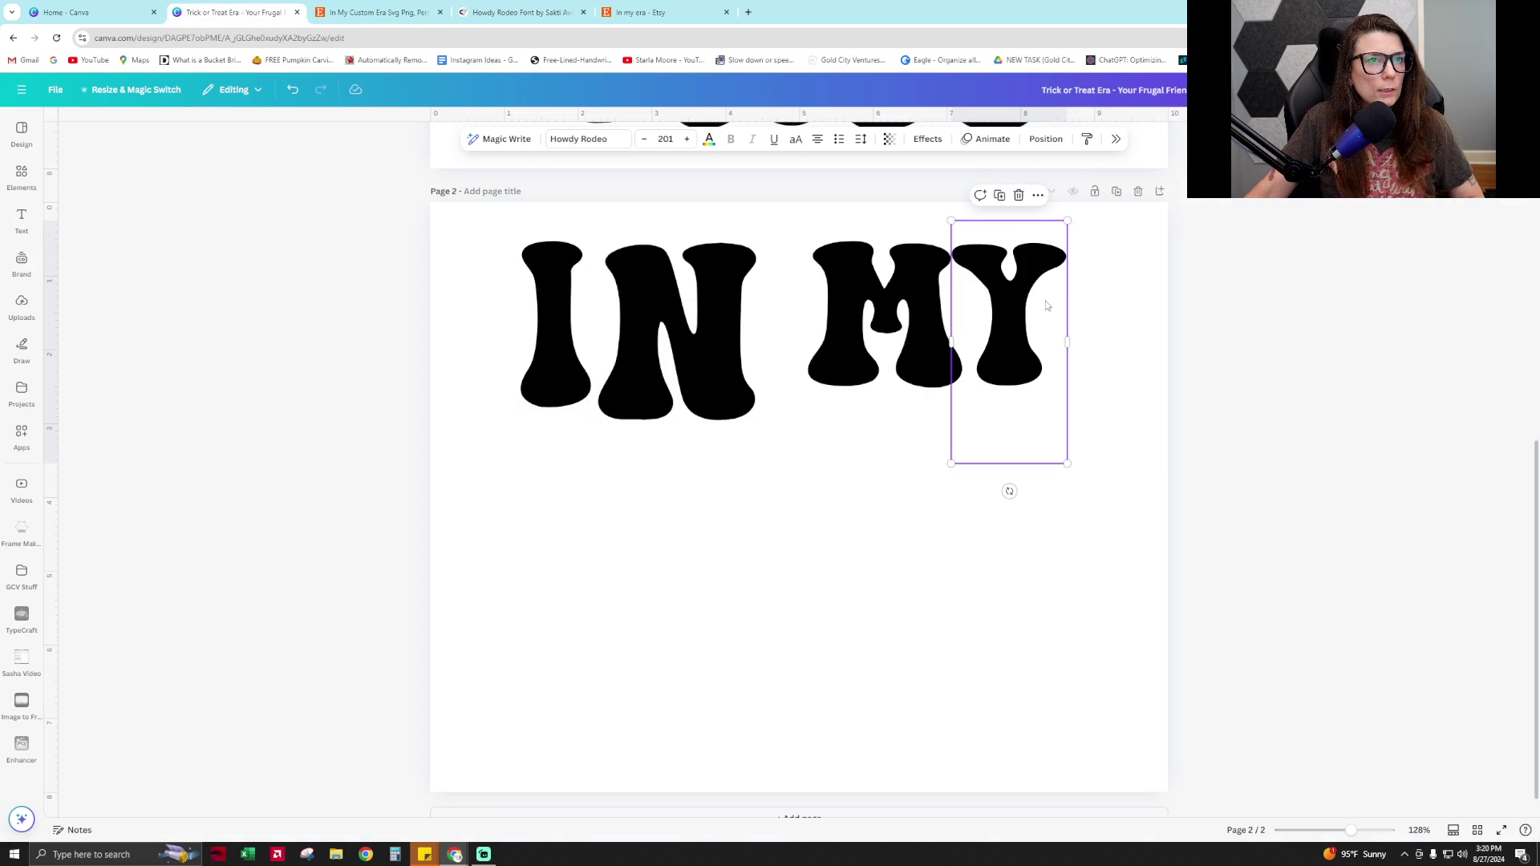
{"action": "left_click_drag", "start_coordinate": [1035, 331], "coordinate": [1056, 347]}
{"action": "left_click_drag", "start_coordinate": [918, 339], "coordinate": [931, 345]}
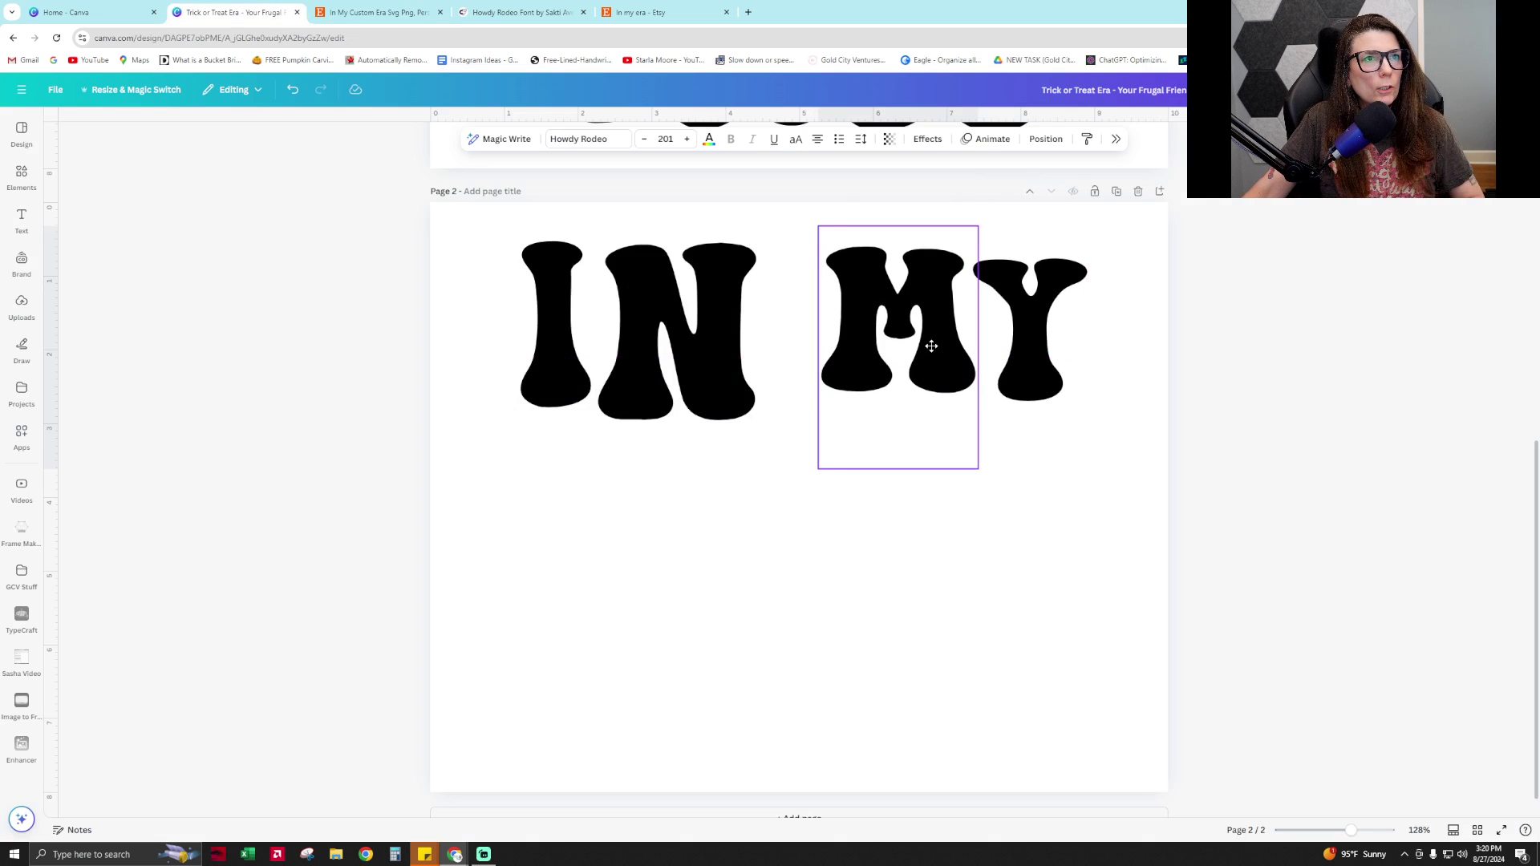
{"action": "left_click", "coordinate": [894, 498]}
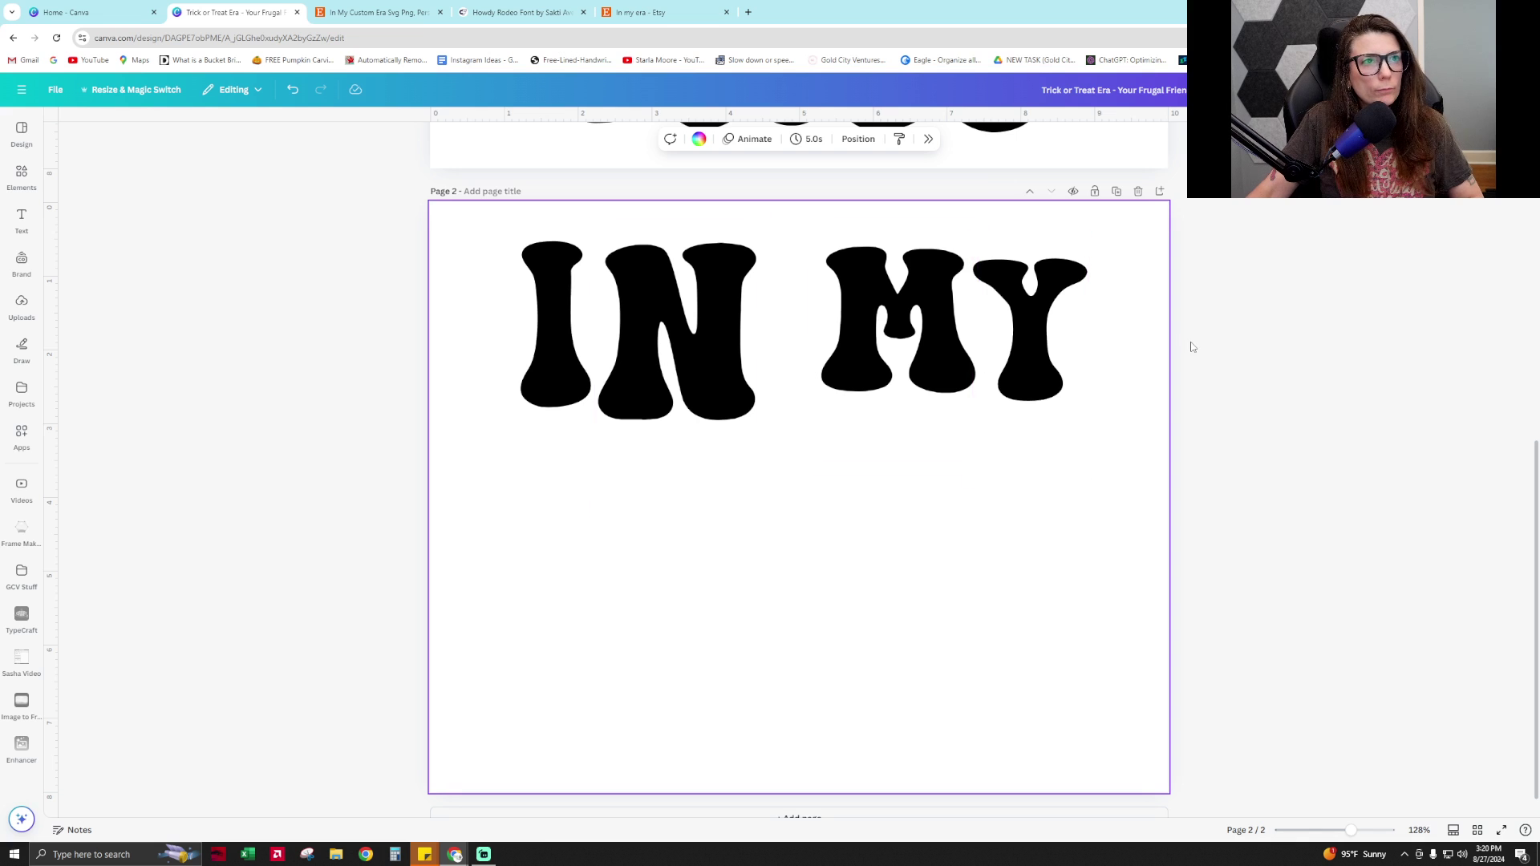
Turn a copy of the M into a smaller T placed under IN
{"action": "left_click_drag", "start_coordinate": [883, 481], "coordinate": [587, 619]}
{"action": "double_click", "coordinate": [600, 598]}
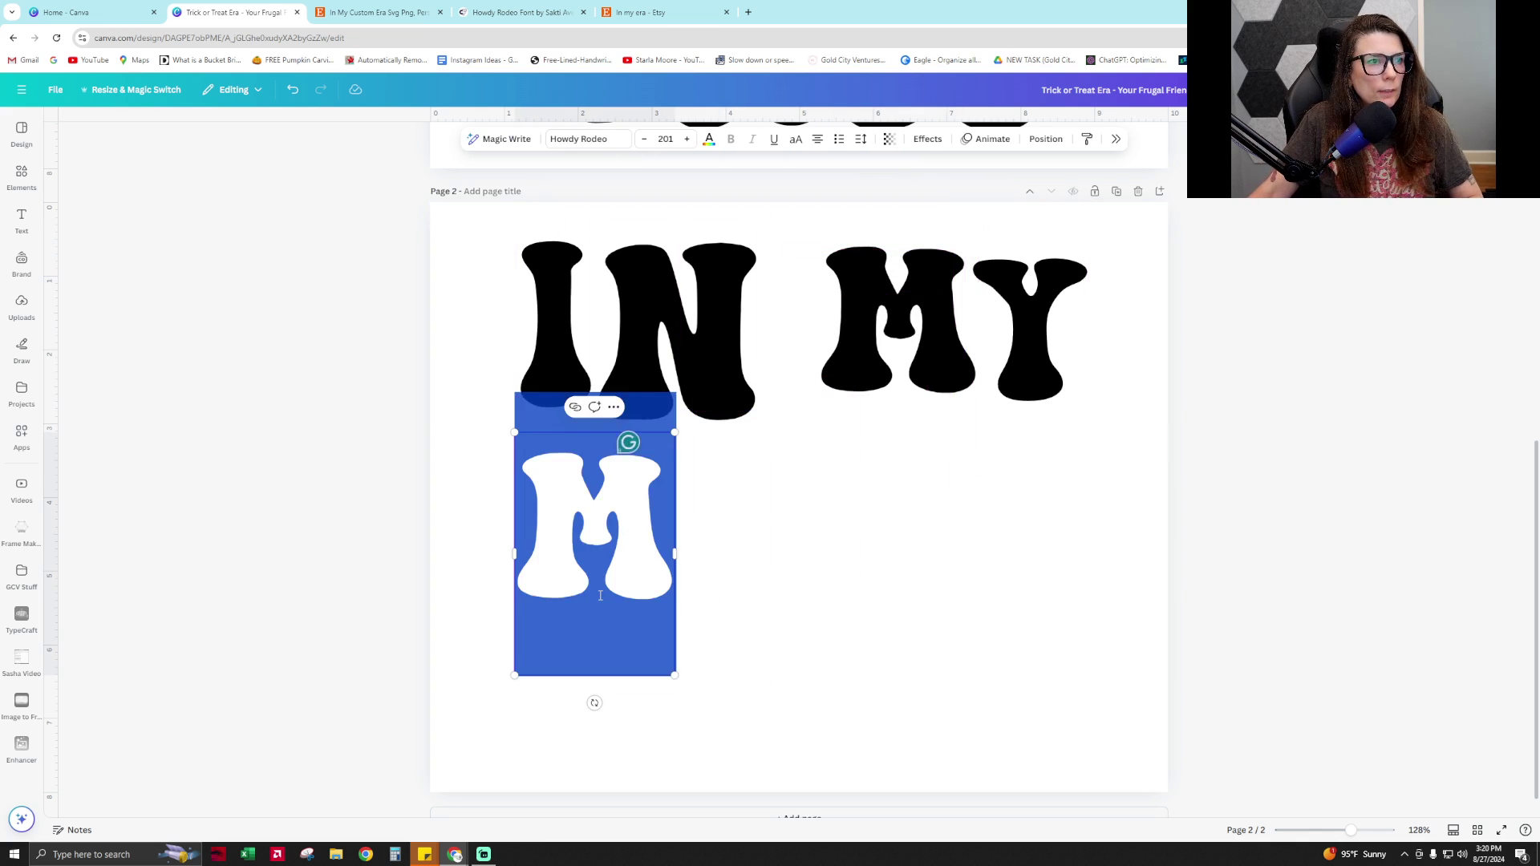
{"action": "type", "text": "T"}
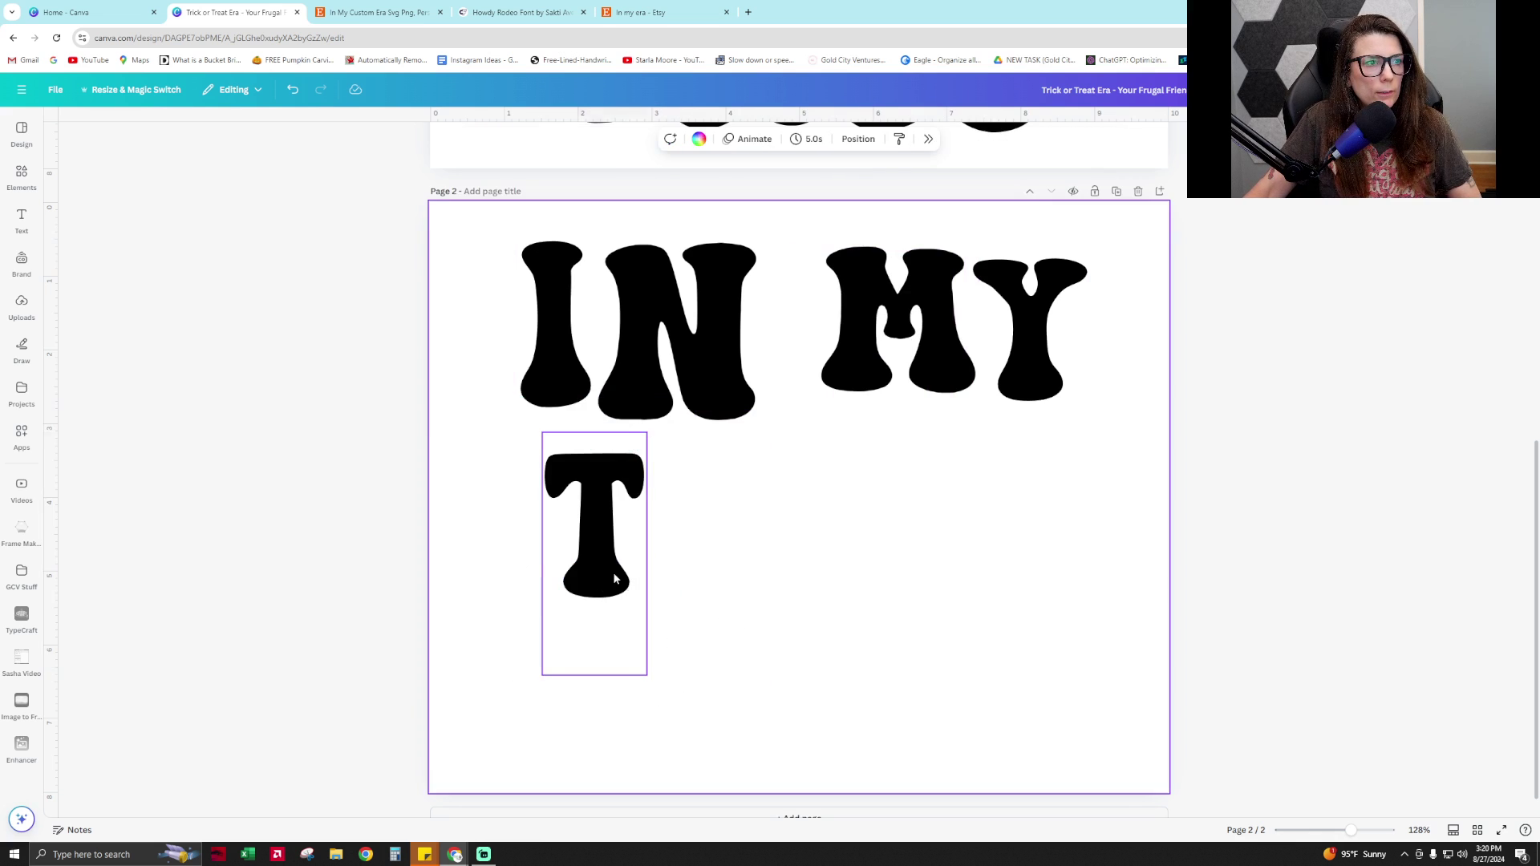
{"action": "left_click_drag", "start_coordinate": [647, 676], "coordinate": [609, 599]}
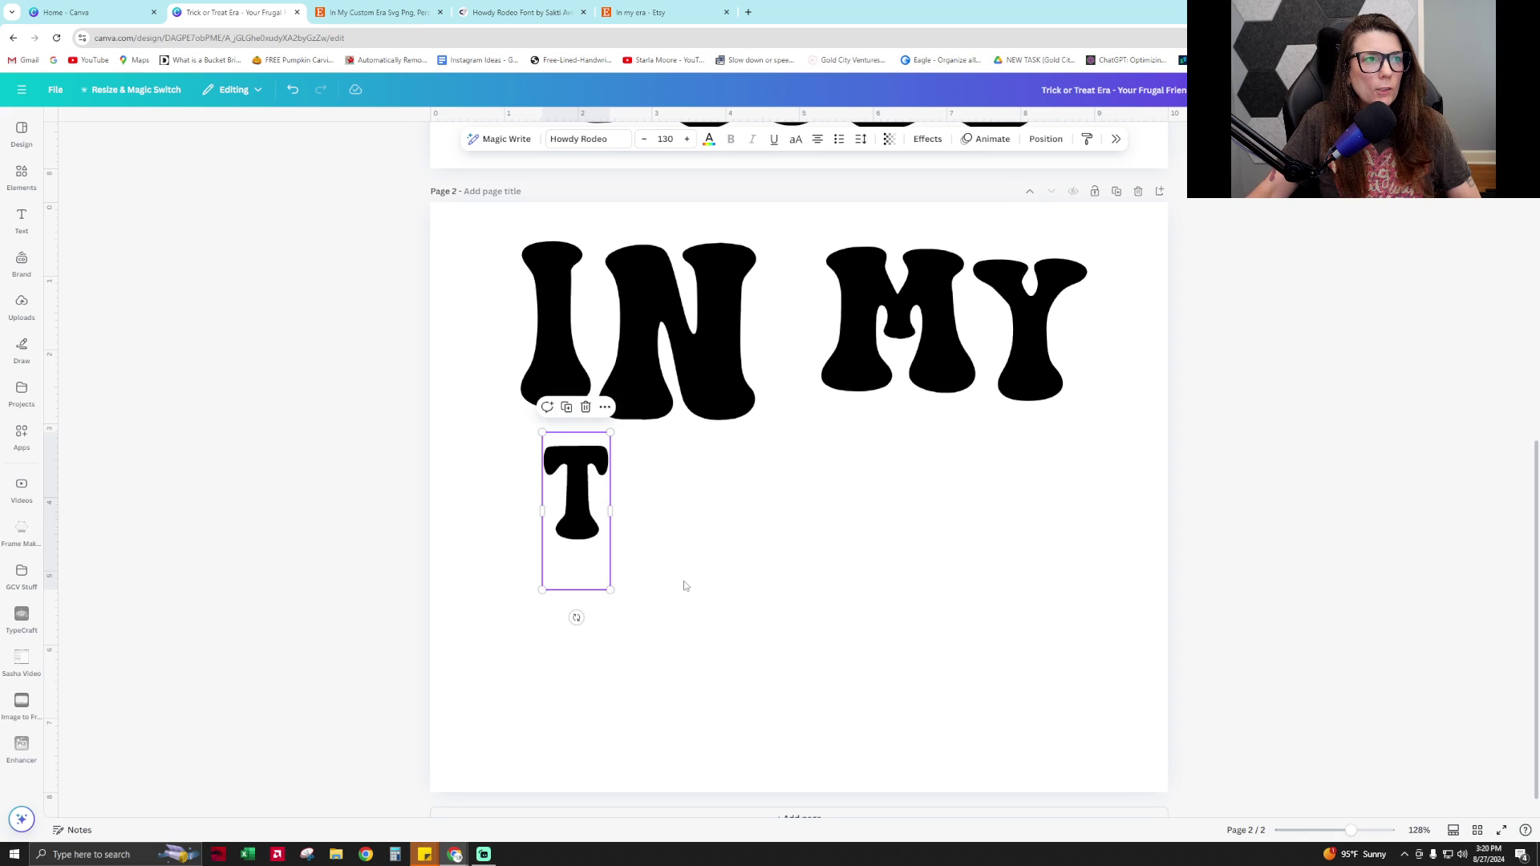
{"action": "mouse_move", "coordinate": [587, 495]}
{"action": "left_mouse_down"}
{"action": "mouse_move", "coordinate": [508, 510]}
{"action": "mouse_move", "coordinate": [571, 510]}
{"action": "left_mouse_up"}
Duplicate the T into an R and line up both letters beneath IN MY
{"action": "key", "text": "ctrl+d"}
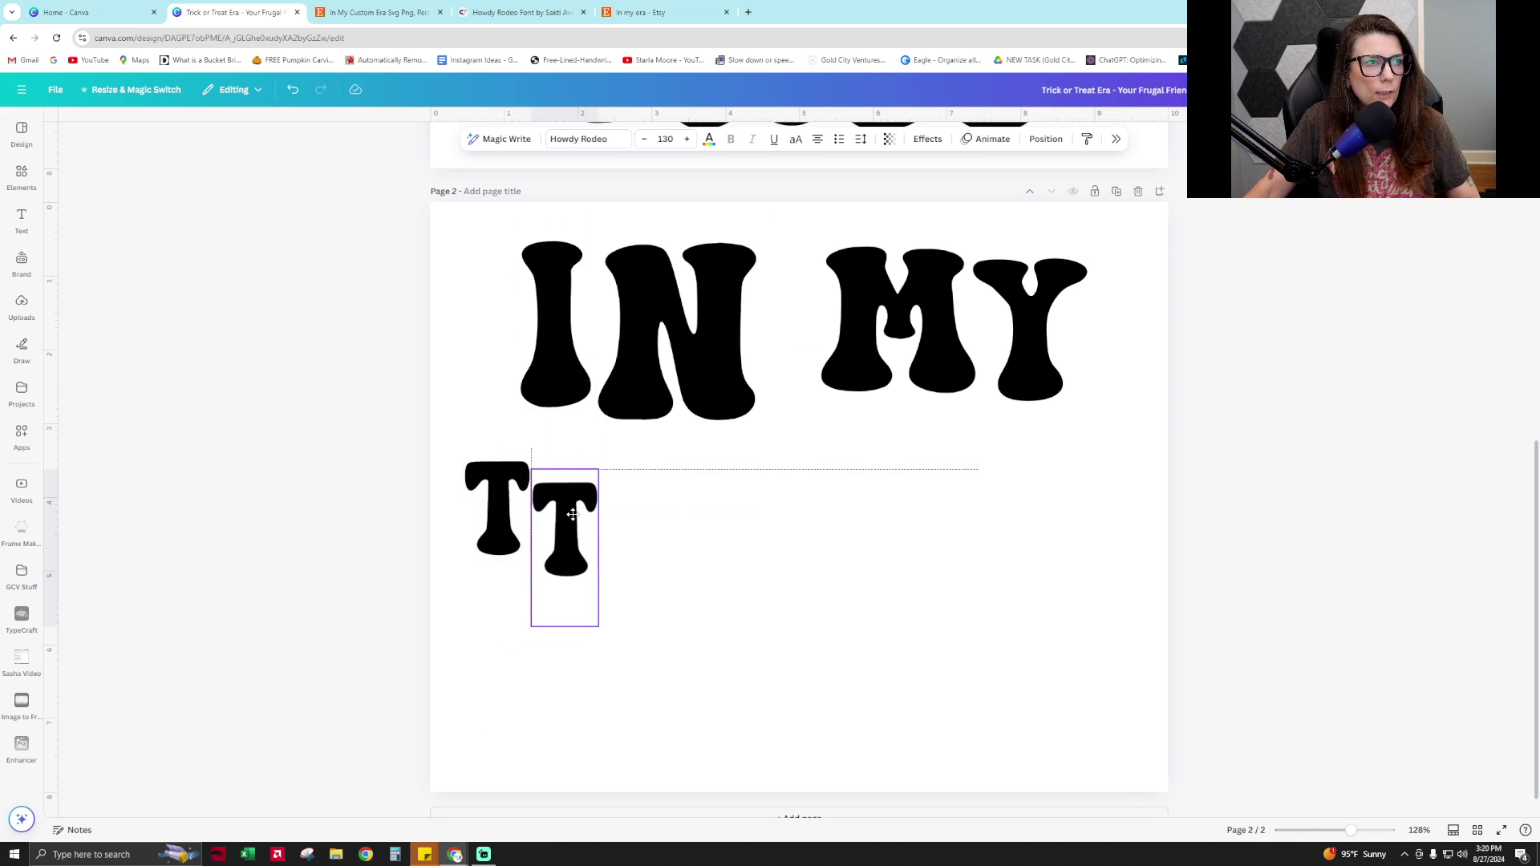
{"action": "double_click", "coordinate": [571, 509]}
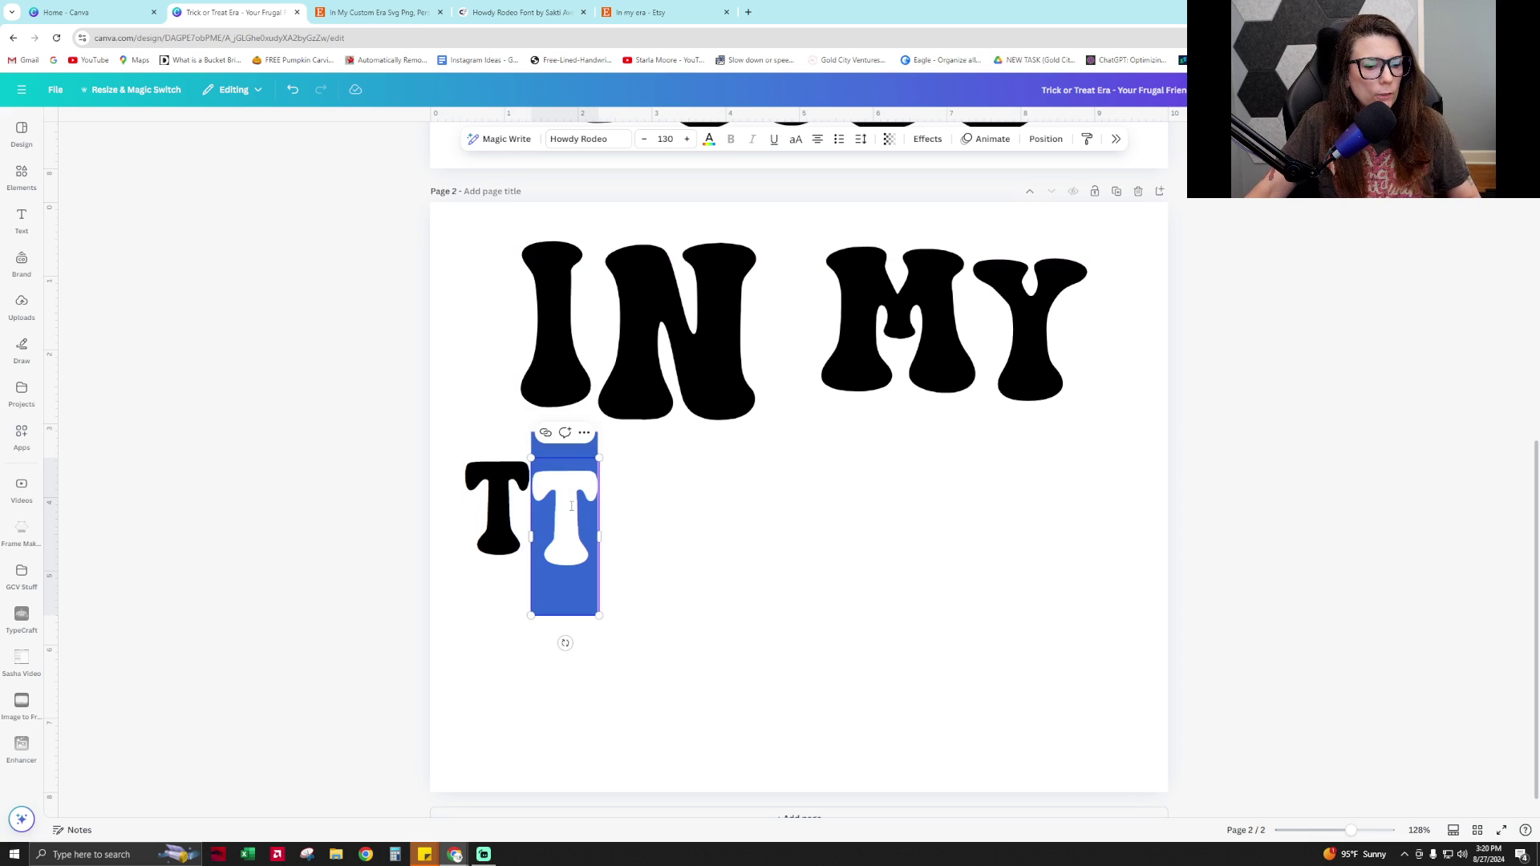
{"action": "type", "text": "R"}
{"action": "left_click", "coordinate": [677, 540]}
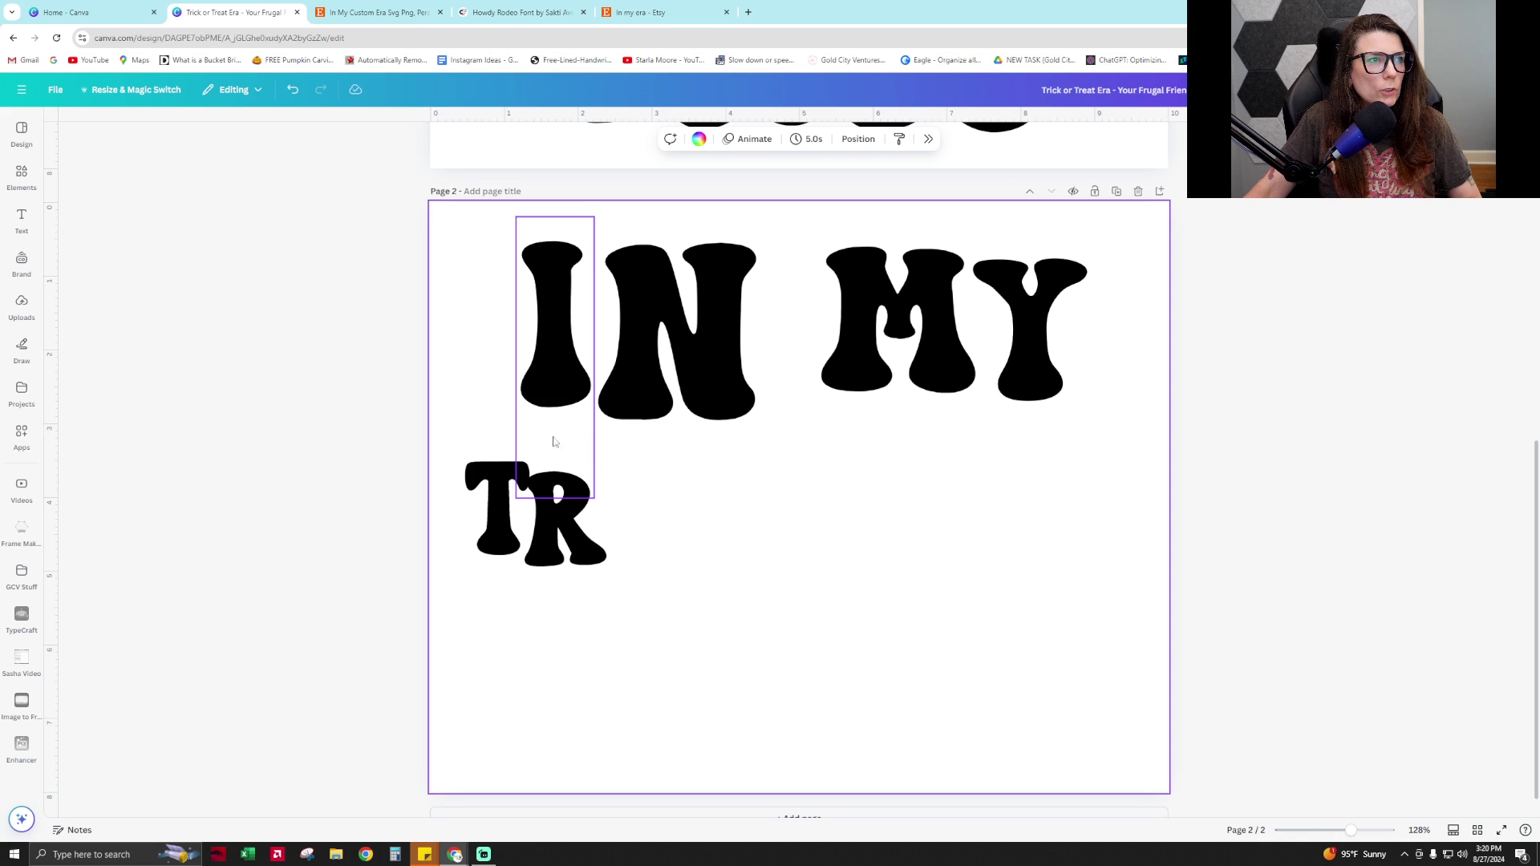
{"action": "left_click_drag", "start_coordinate": [497, 518], "coordinate": [567, 479]}
{"action": "left_click", "coordinate": [553, 513]}
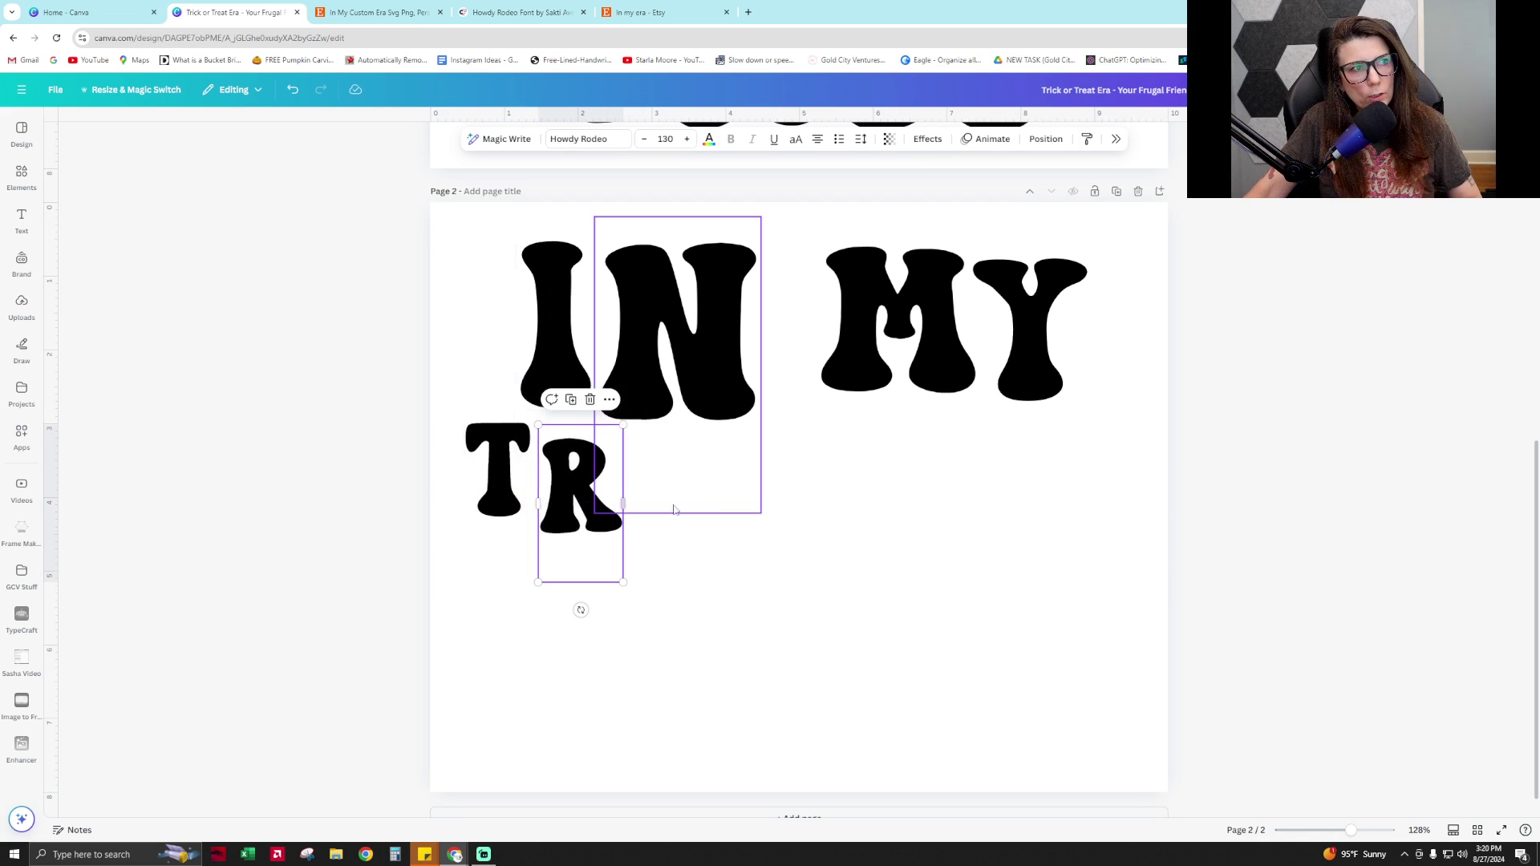
{"action": "left_click", "coordinate": [743, 567]}
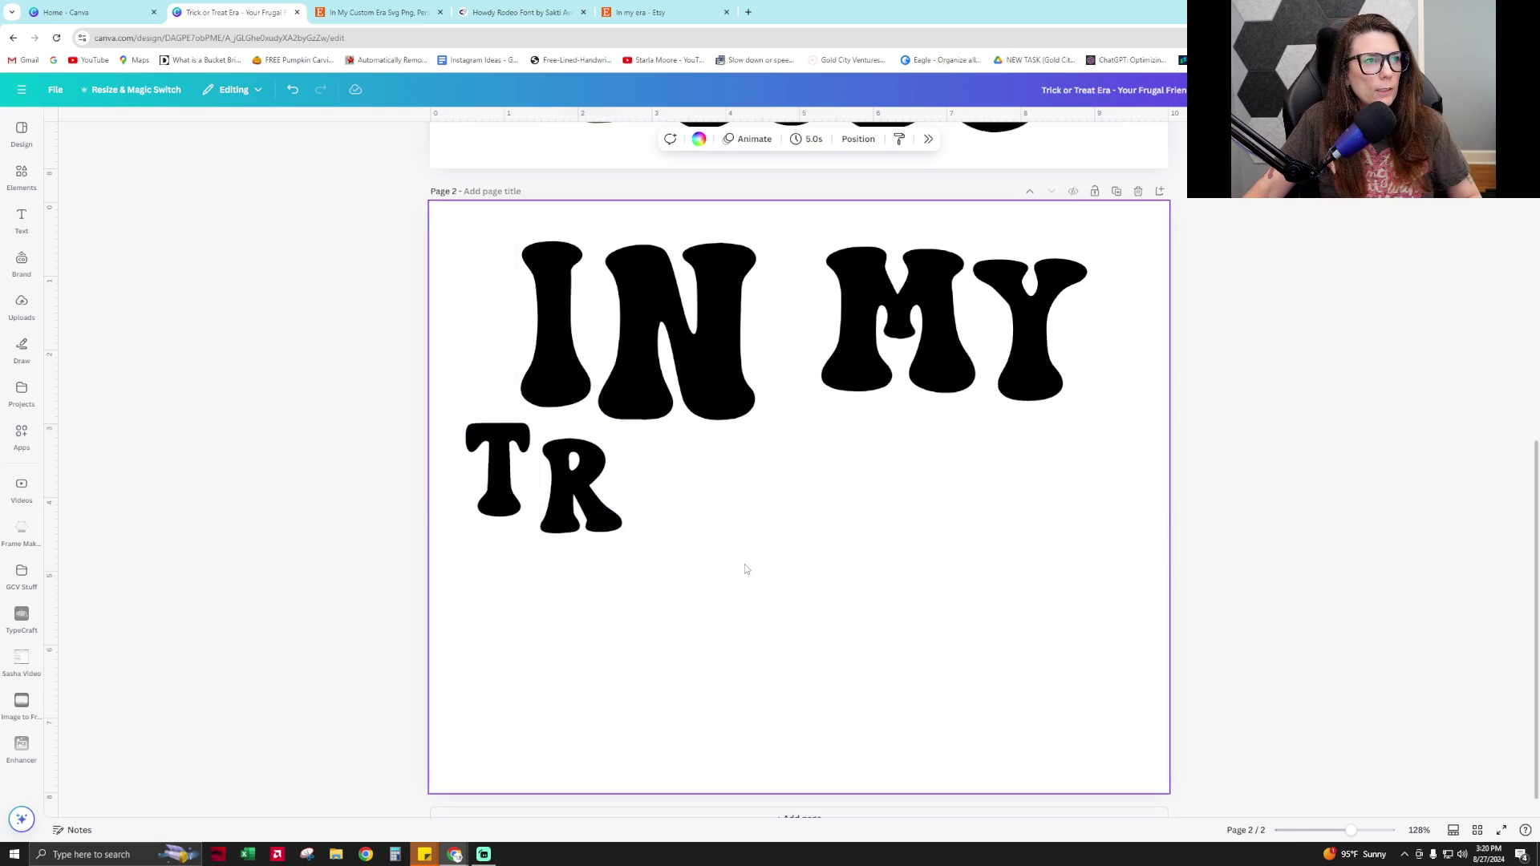
{"action": "left_click_drag", "start_coordinate": [686, 595], "coordinate": [521, 538]}
{"action": "left_click", "coordinate": [647, 639]}
{"action": "left_click_drag", "start_coordinate": [646, 639], "coordinate": [567, 563]}
{"action": "left_click", "coordinate": [729, 542]}
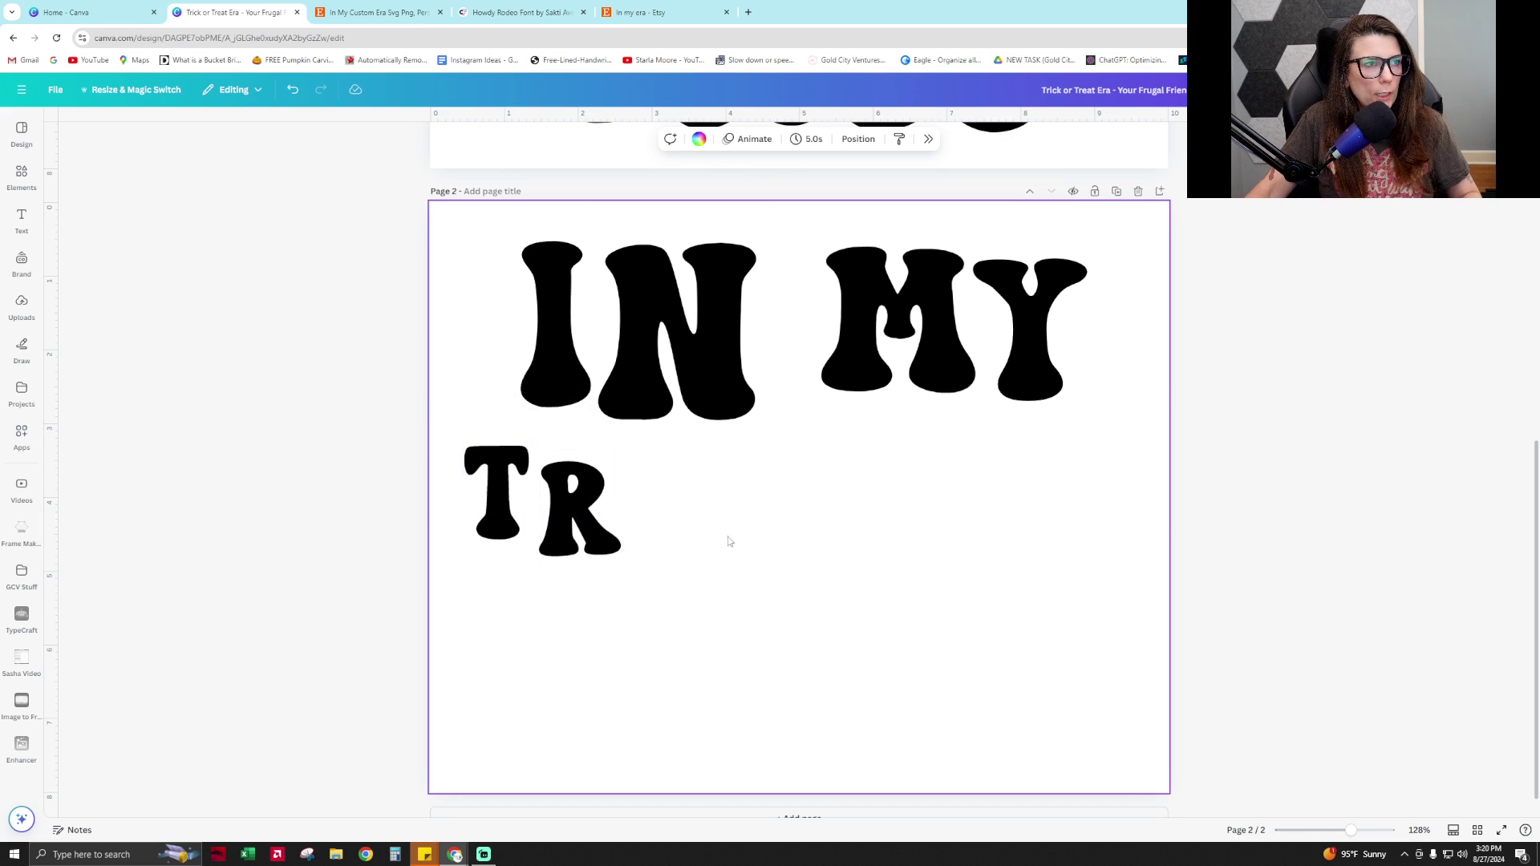
Copy the R into an I beside it and tighten the T–R spacing
{"action": "left_click", "coordinate": [575, 507]}
{"action": "left_click_drag", "start_coordinate": [575, 507], "coordinate": [670, 521]}
{"action": "double_click", "coordinate": [670, 521]}
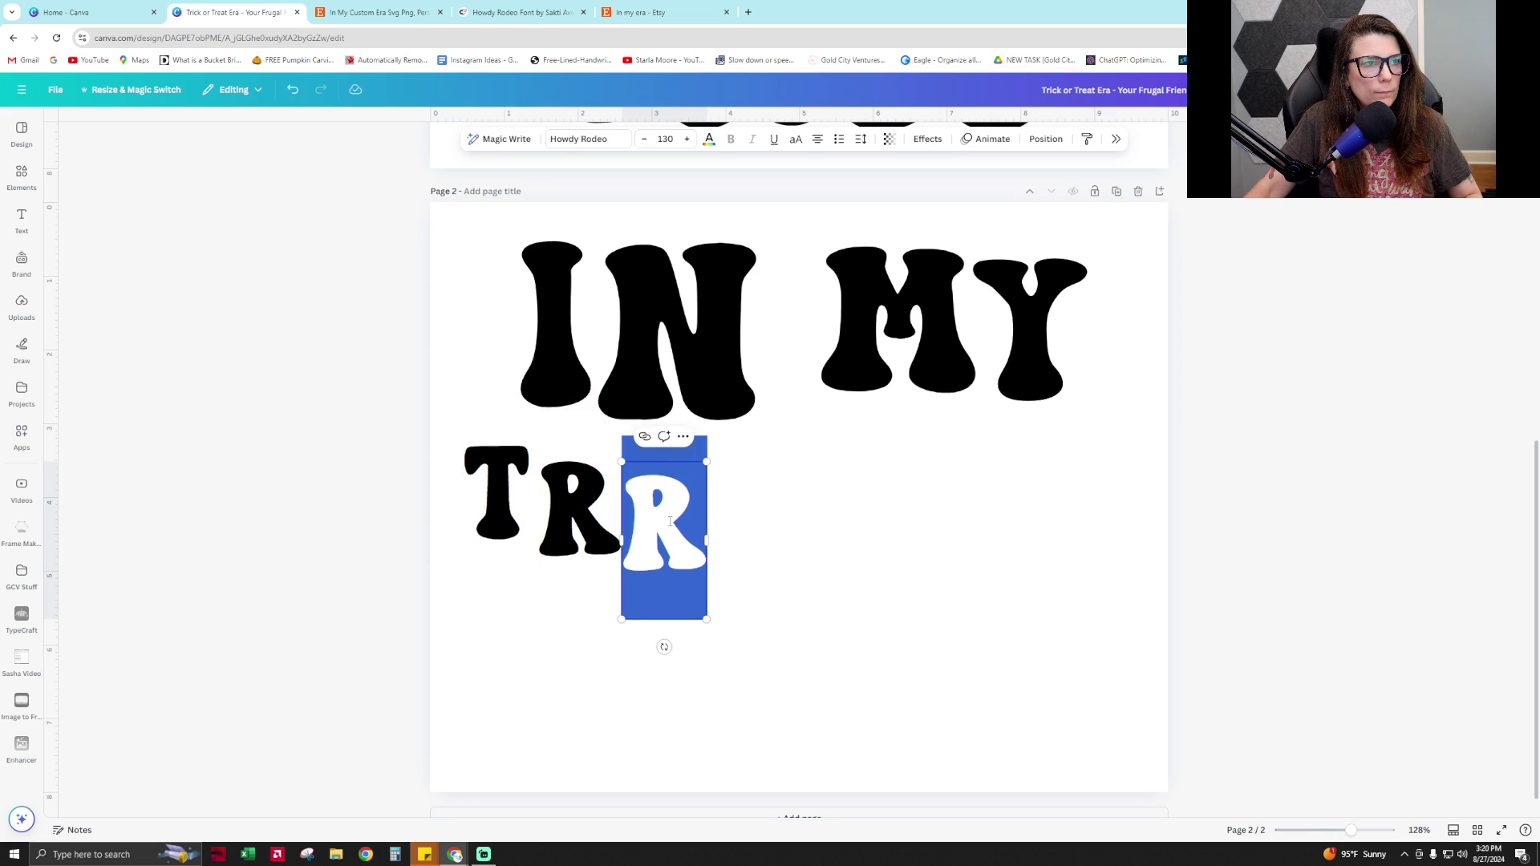
{"action": "type", "text": "I"}
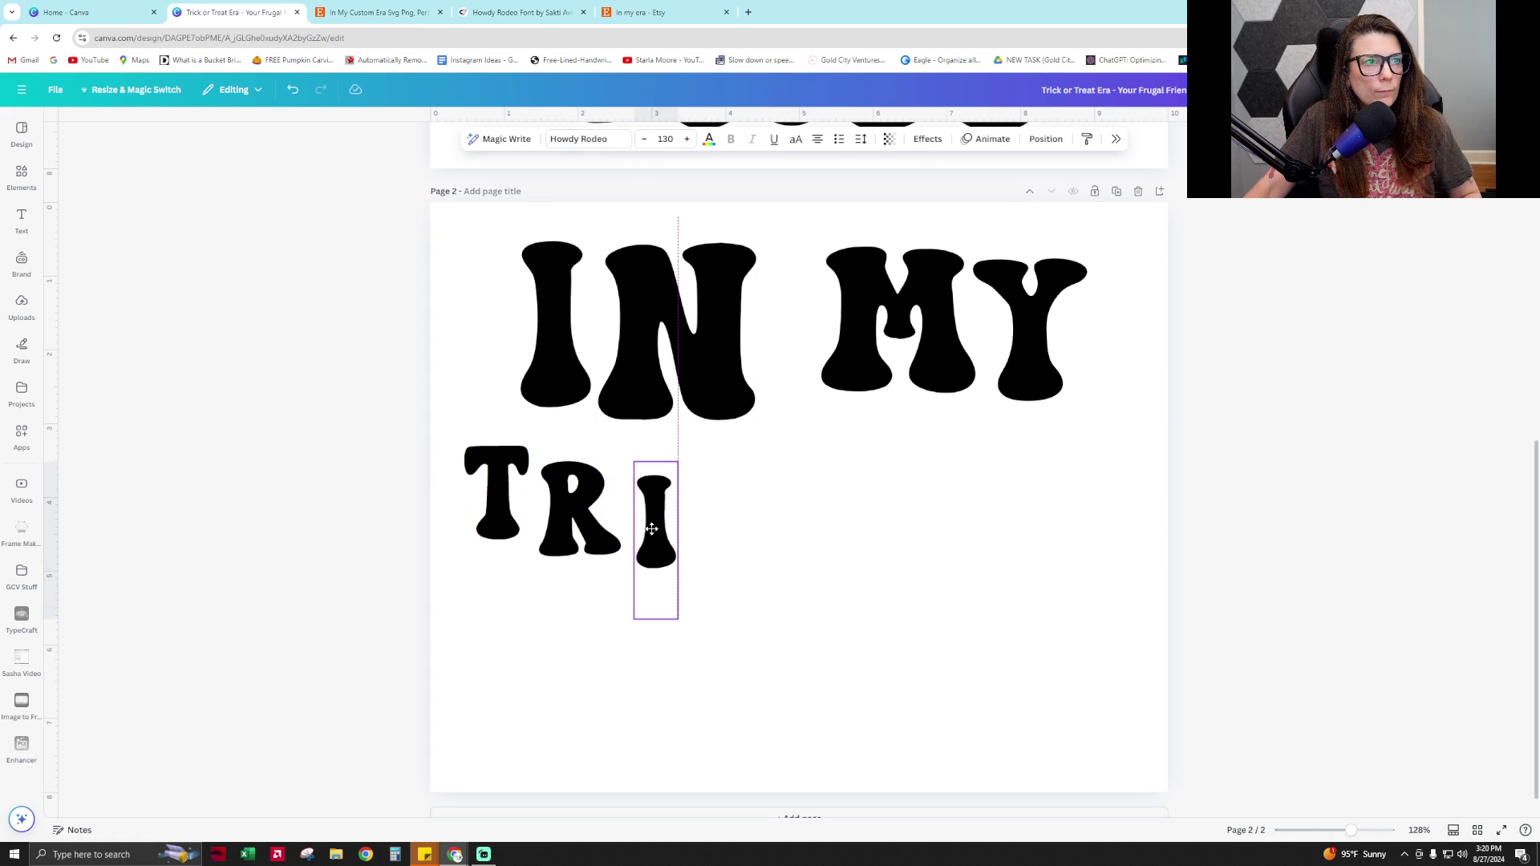
{"action": "left_click_drag", "start_coordinate": [647, 527], "coordinate": [695, 533]}
Duplicate the I into a C, then the C into a K, completing TRICK
{"action": "key", "text": "ctrl+d"}
{"action": "double_click", "coordinate": [696, 532]}
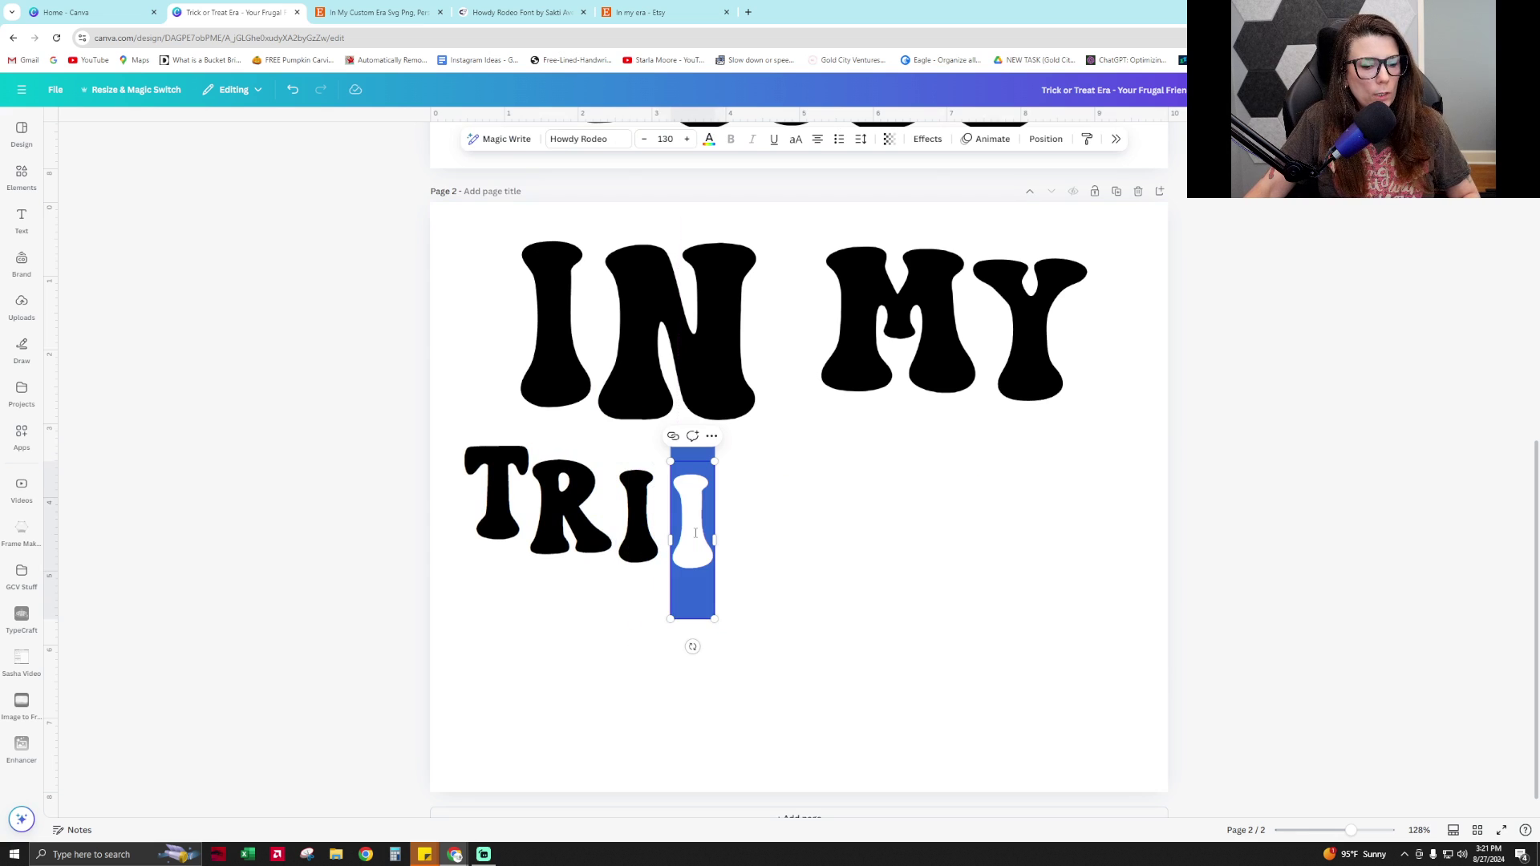
{"action": "type", "text": "C"}
{"action": "key", "text": "ctrl+d"}
{"action": "left_click_drag", "start_coordinate": [719, 530], "coordinate": [784, 495]}
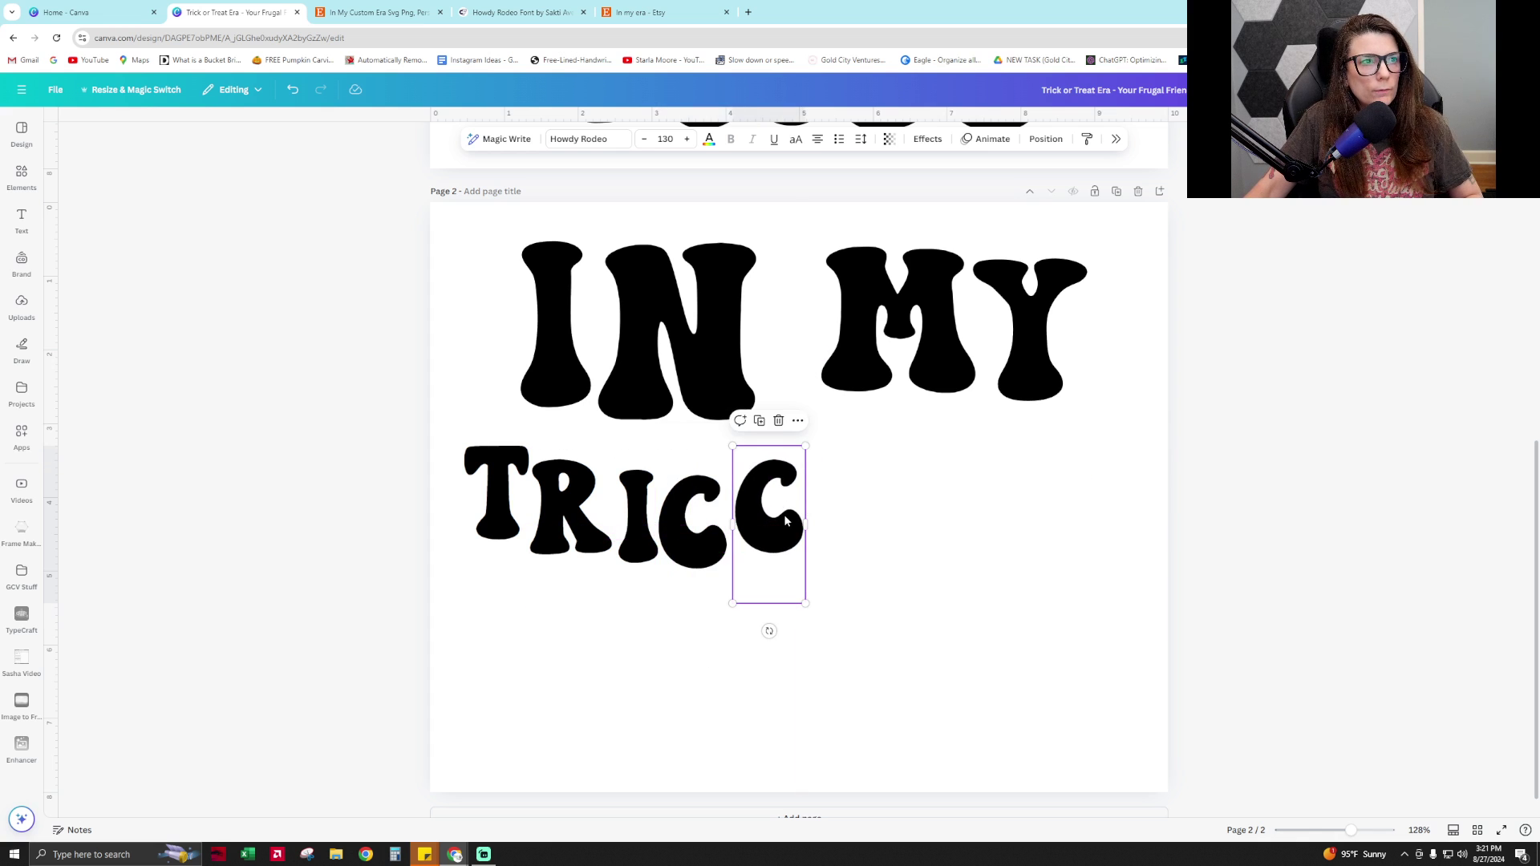
{"action": "double_click", "coordinate": [785, 517]}
{"action": "type", "text": "K"}
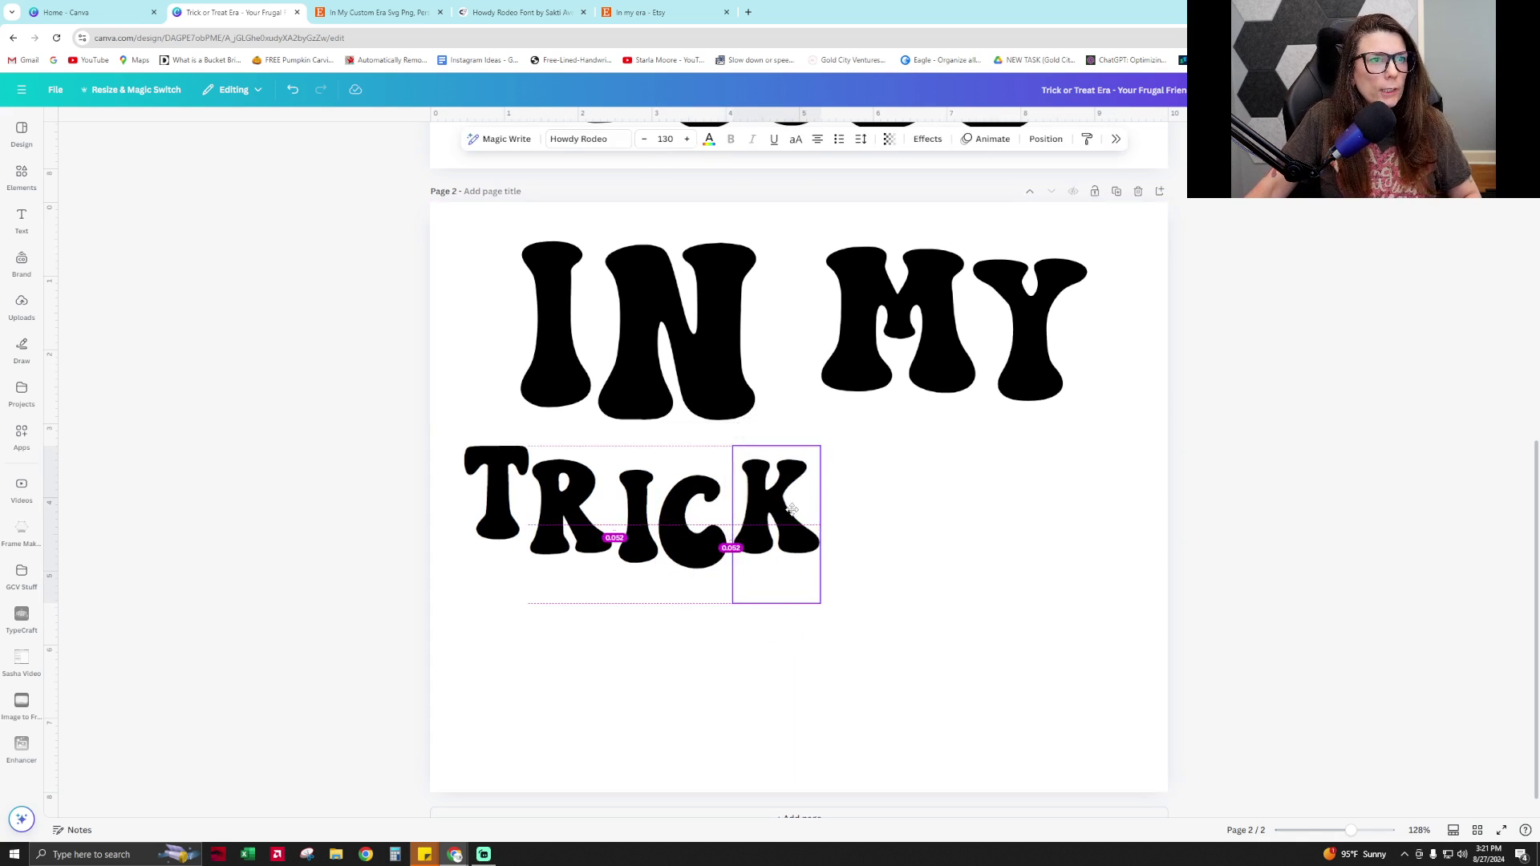
Place a smaller copy of the K to the right of TRICK
{"action": "left_click", "coordinate": [704, 546]}
{"action": "left_click", "coordinate": [806, 541]}
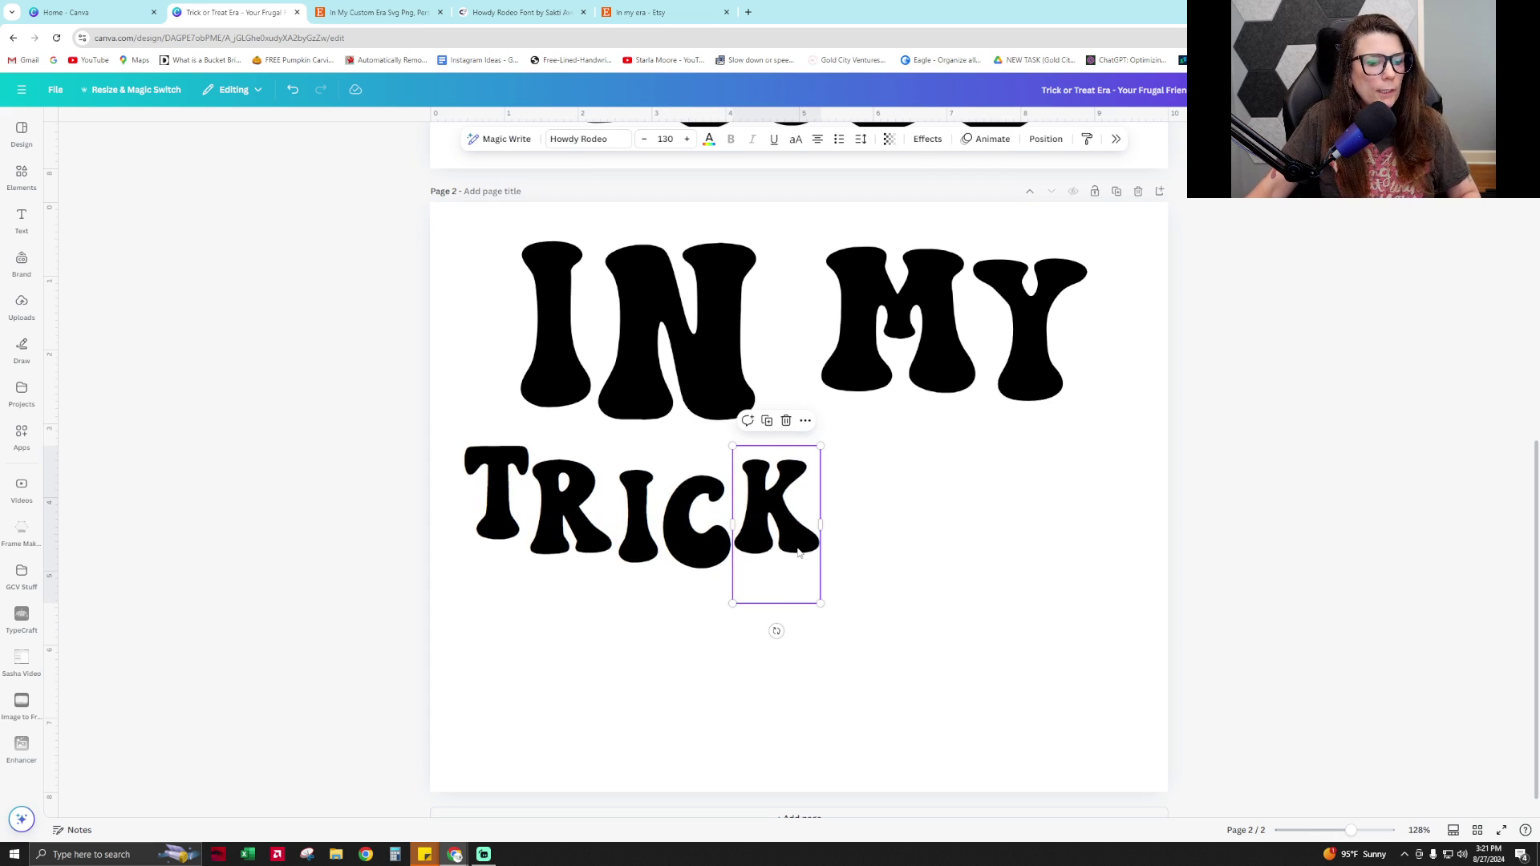
{"action": "key", "text": "ctrl+d"}
{"action": "left_click_drag", "start_coordinate": [818, 546], "coordinate": [922, 546]}
{"action": "left_click_drag", "start_coordinate": [936, 601], "coordinate": [896, 539]}
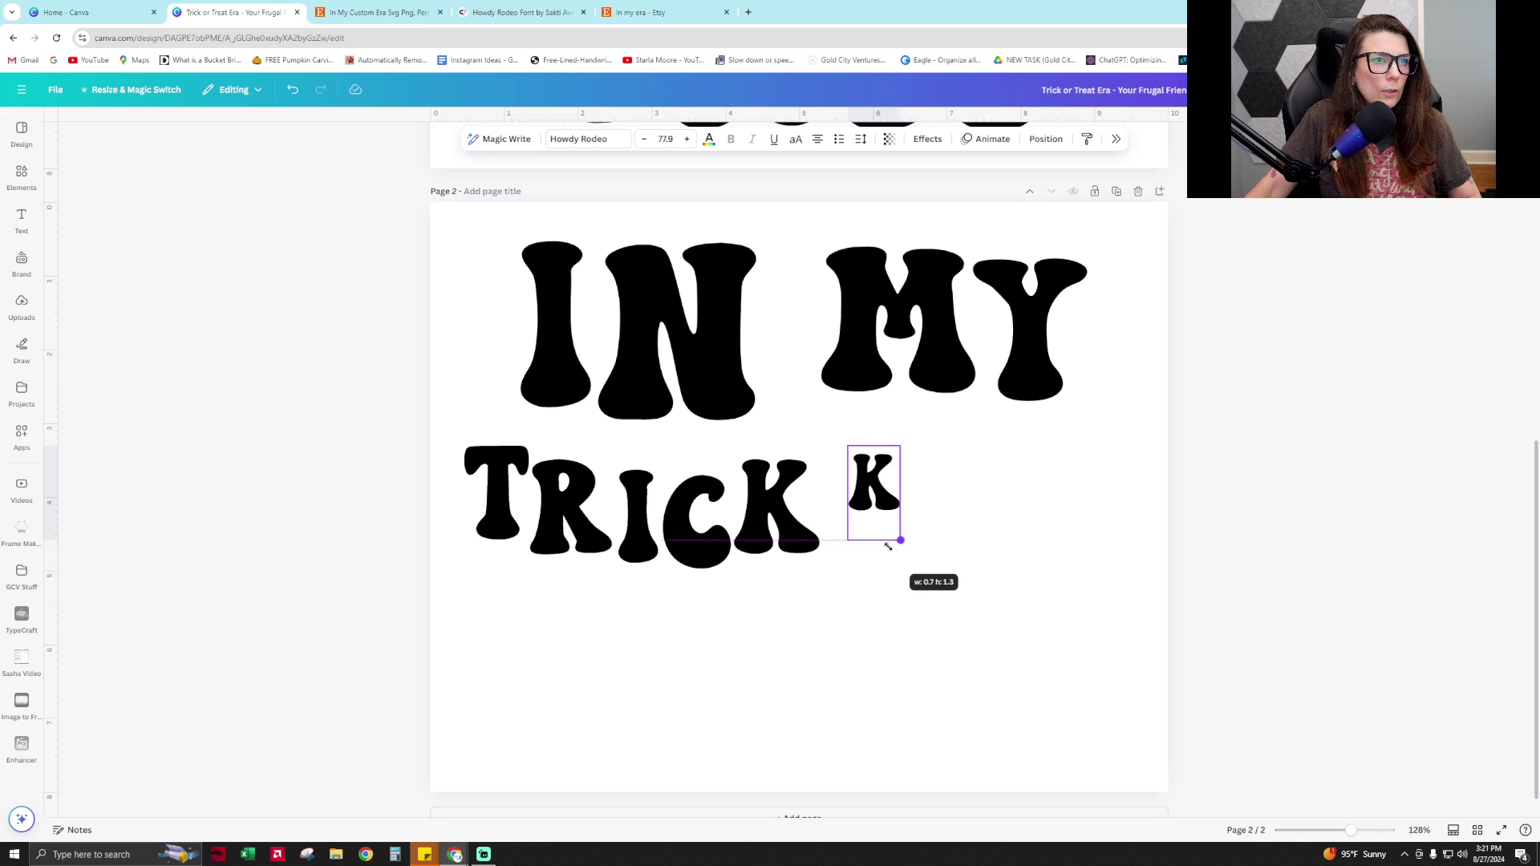
Retype the small K as OR and shrink it beside TRICK
{"action": "double_click", "coordinate": [885, 493]}
{"action": "type", "text": "OR"}
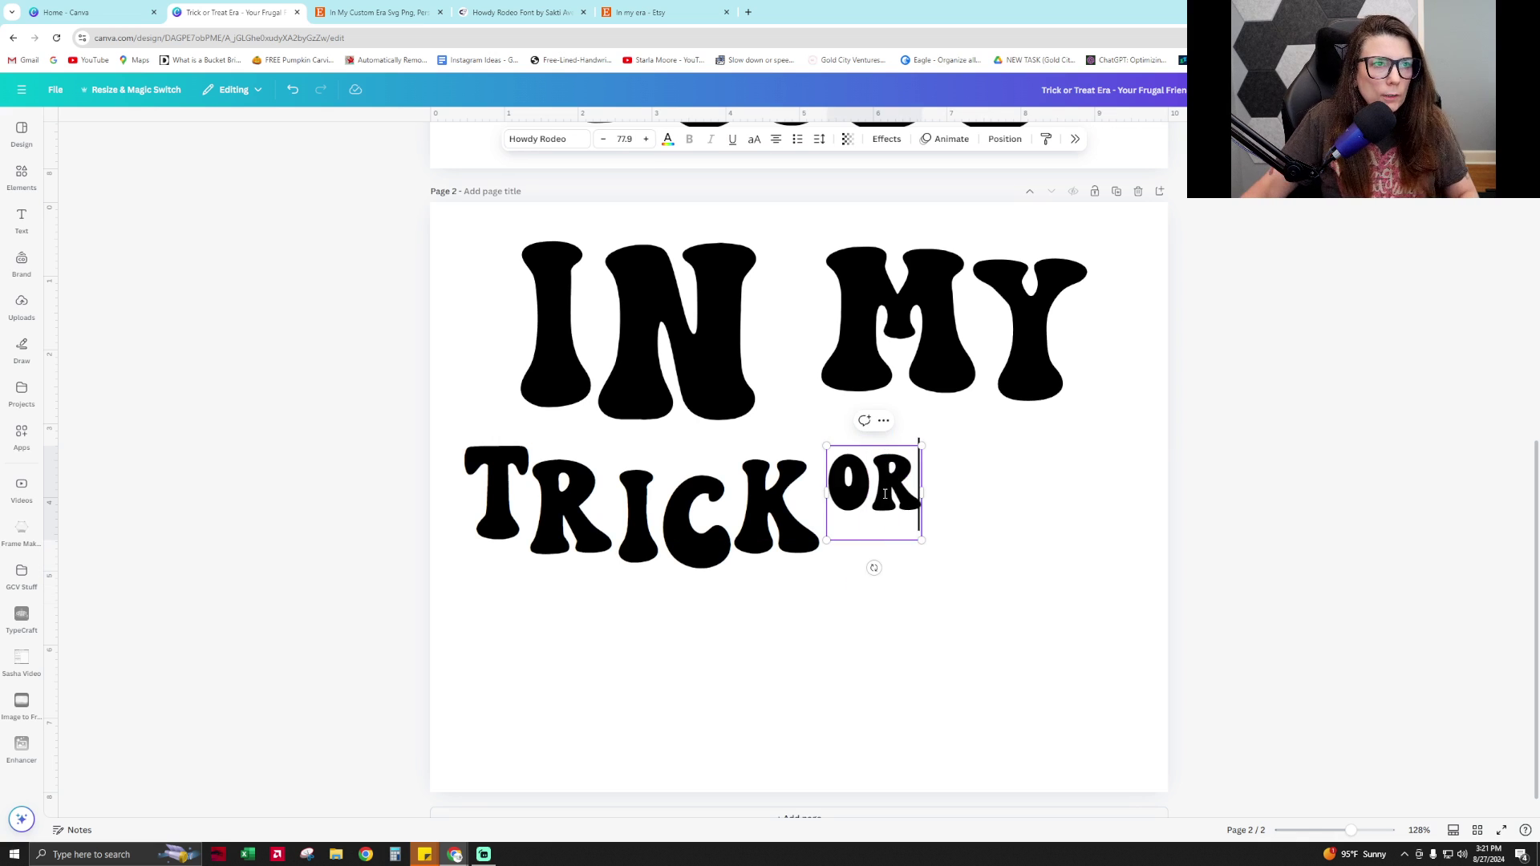
{"action": "left_click_drag", "start_coordinate": [825, 445], "coordinate": [856, 494]}
{"action": "left_click", "coordinate": [930, 577]}
{"action": "left_click", "coordinate": [948, 624]}
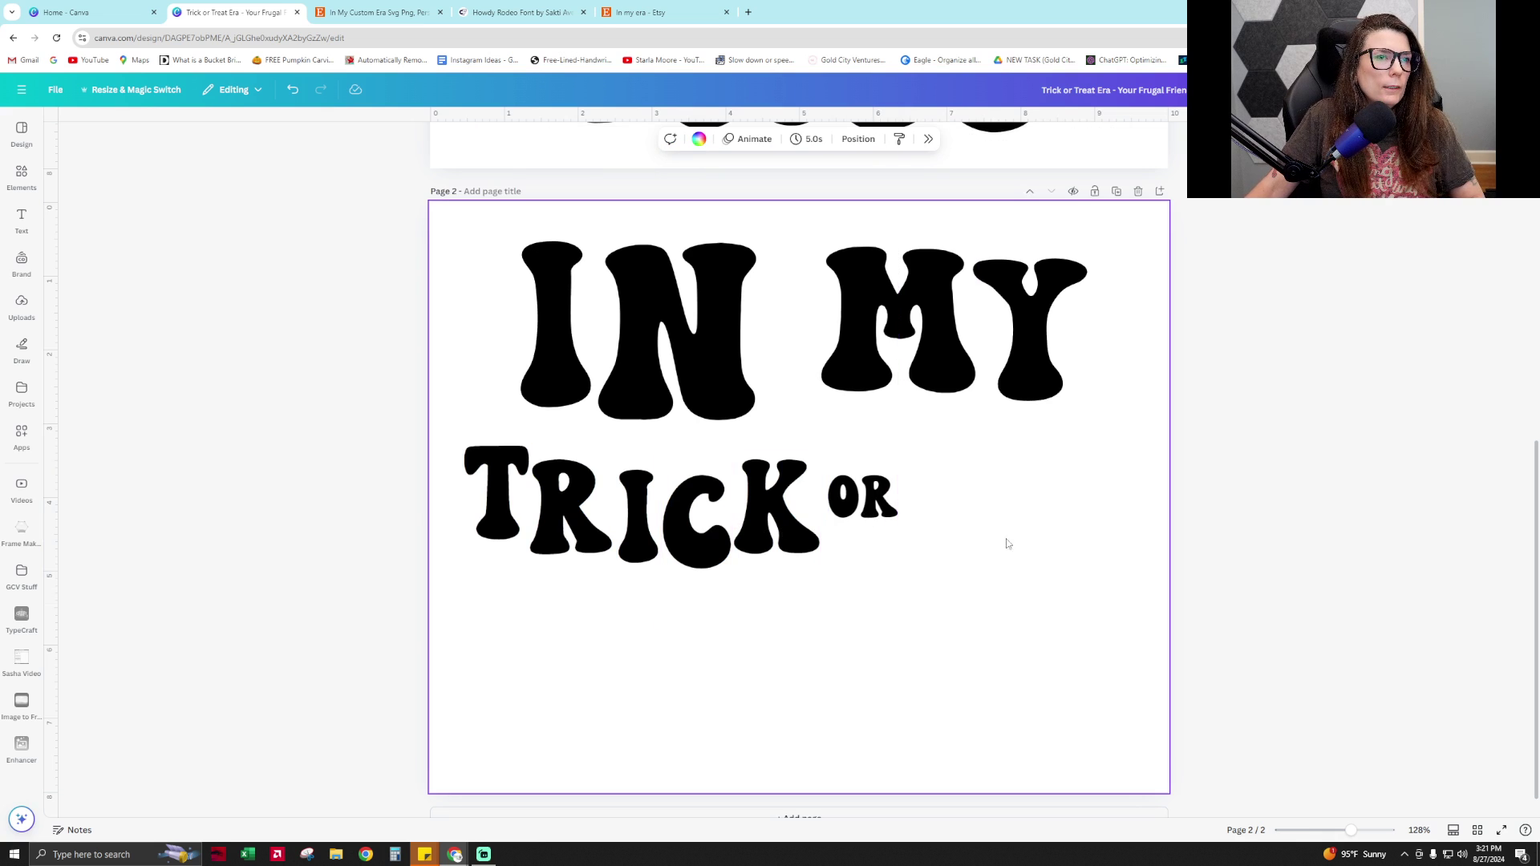
Duplicate the TRICK letters after OR, then shift and shrink the row to fit
{"action": "key", "text": "Tab"}
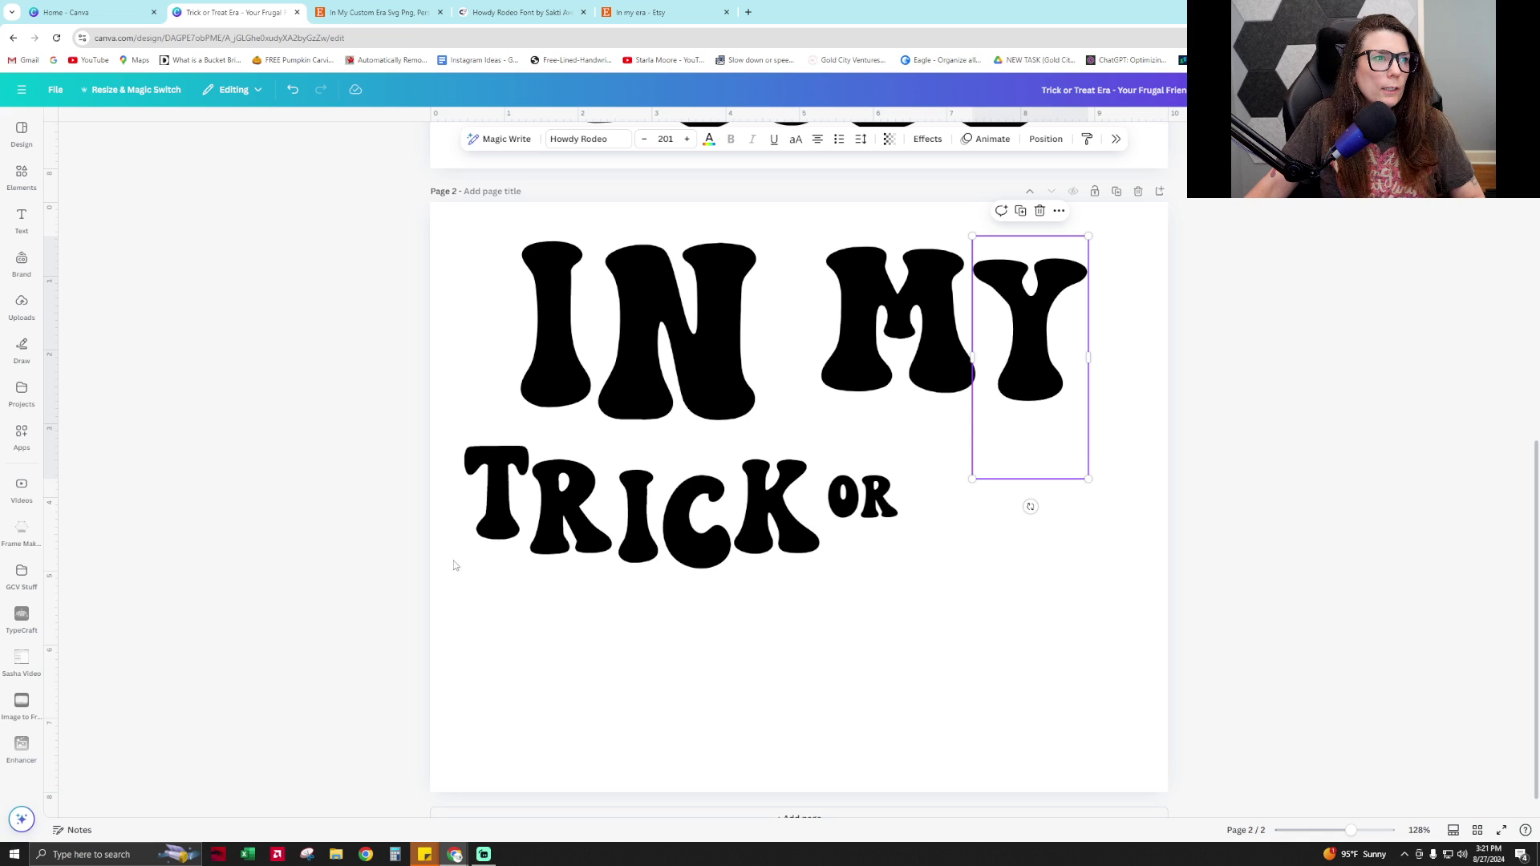
{"action": "left_click_drag", "start_coordinate": [450, 564], "coordinate": [1214, 550]}
{"action": "key", "text": "ctrl+d"}
{"action": "left_click_drag", "start_coordinate": [1350, 571], "coordinate": [462, 514]}
{"action": "left_click_drag", "start_coordinate": [484, 461], "coordinate": [540, 471]}
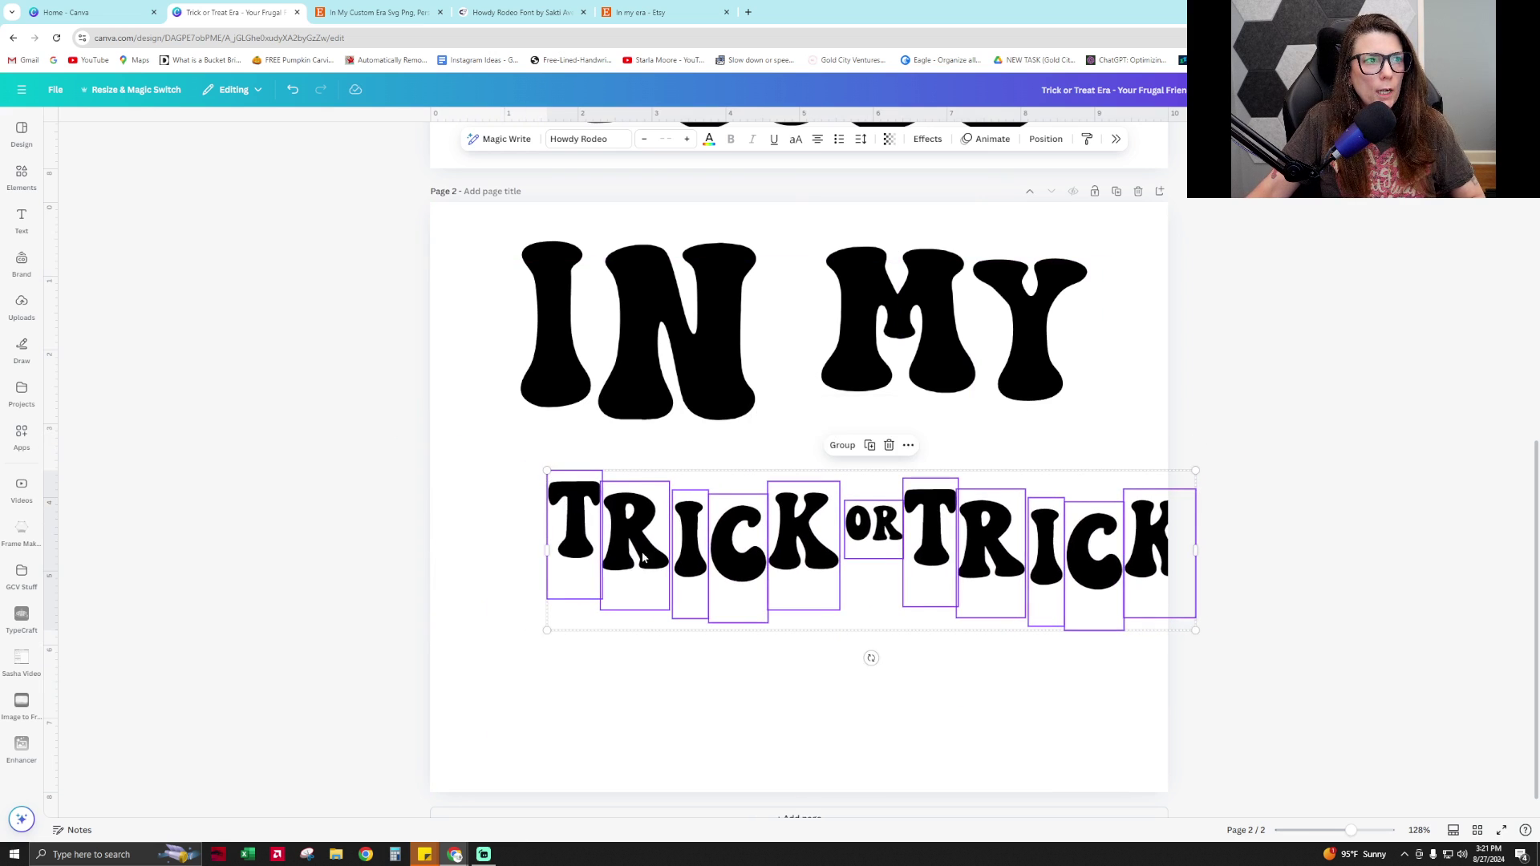
{"action": "left_click_drag", "start_coordinate": [641, 521], "coordinate": [566, 513]}
Fine-tune the TRICK OR TRICK row's position under IN MY, then view the Etsy listing
{"action": "left_click", "coordinate": [950, 739]}
{"action": "left_click_drag", "start_coordinate": [1175, 662], "coordinate": [400, 216]}
{"action": "left_click", "coordinate": [719, 711]}
{"action": "left_click_drag", "start_coordinate": [1150, 575], "coordinate": [532, 529]}
{"action": "left_click_drag", "start_coordinate": [703, 538], "coordinate": [703, 555]}
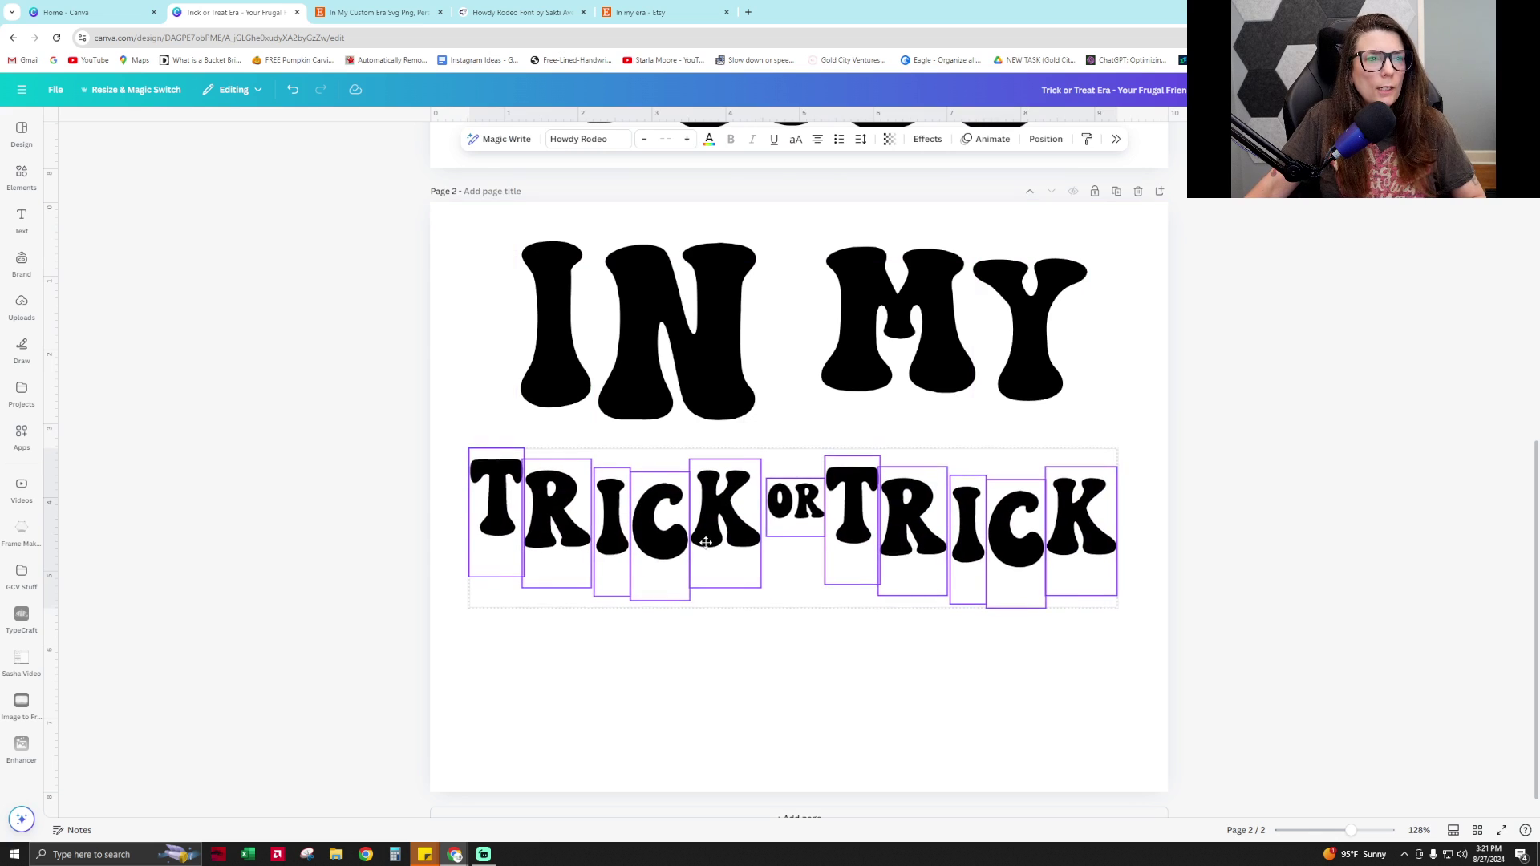
{"action": "left_click_drag", "start_coordinate": [706, 542], "coordinate": [705, 524]}
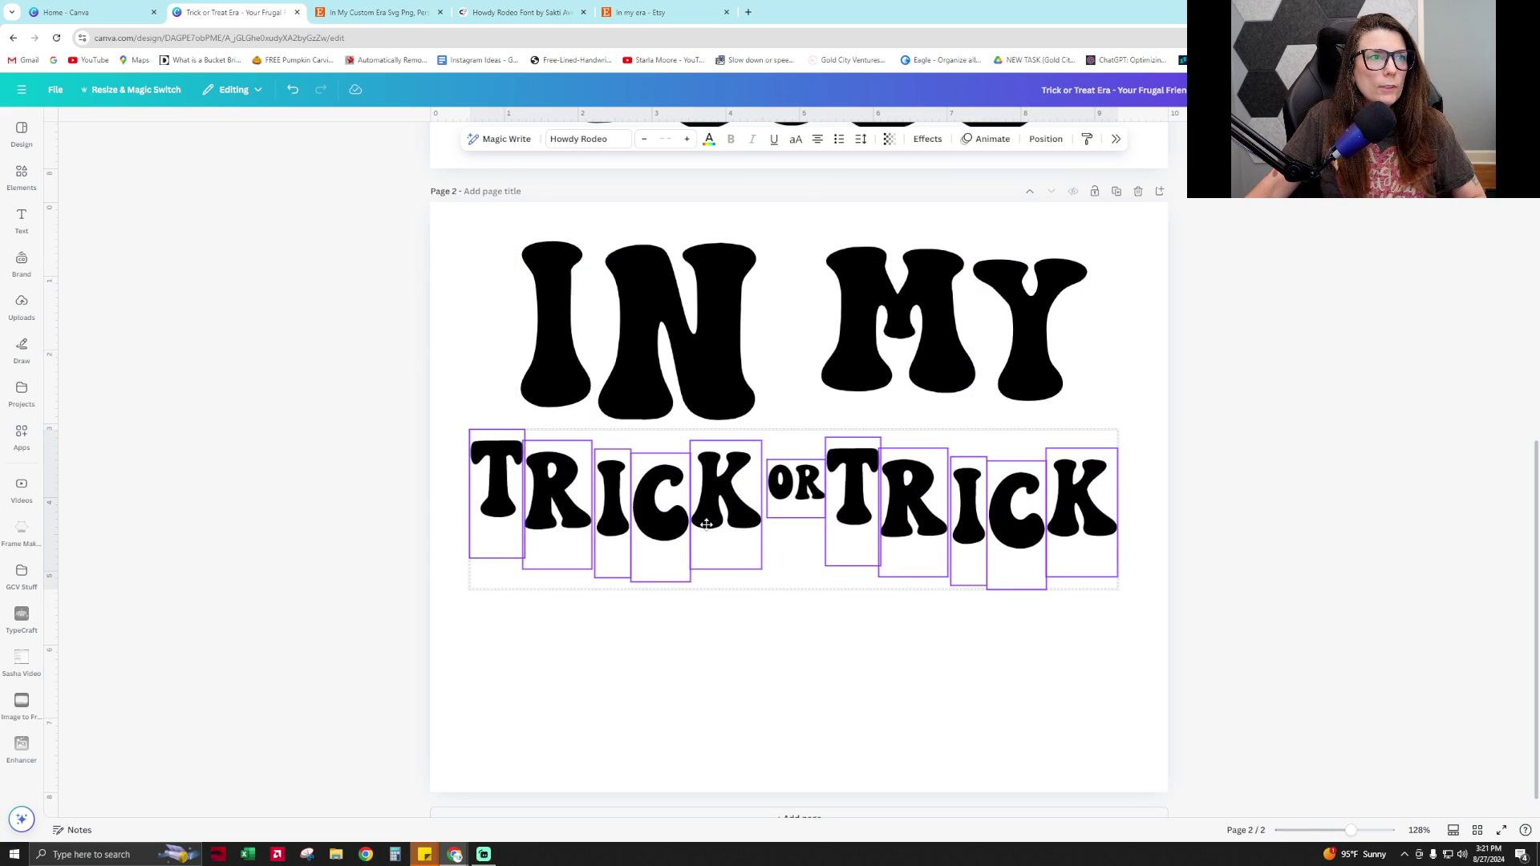
{"action": "left_click", "coordinate": [1012, 640]}
{"action": "left_click", "coordinate": [380, 8]}
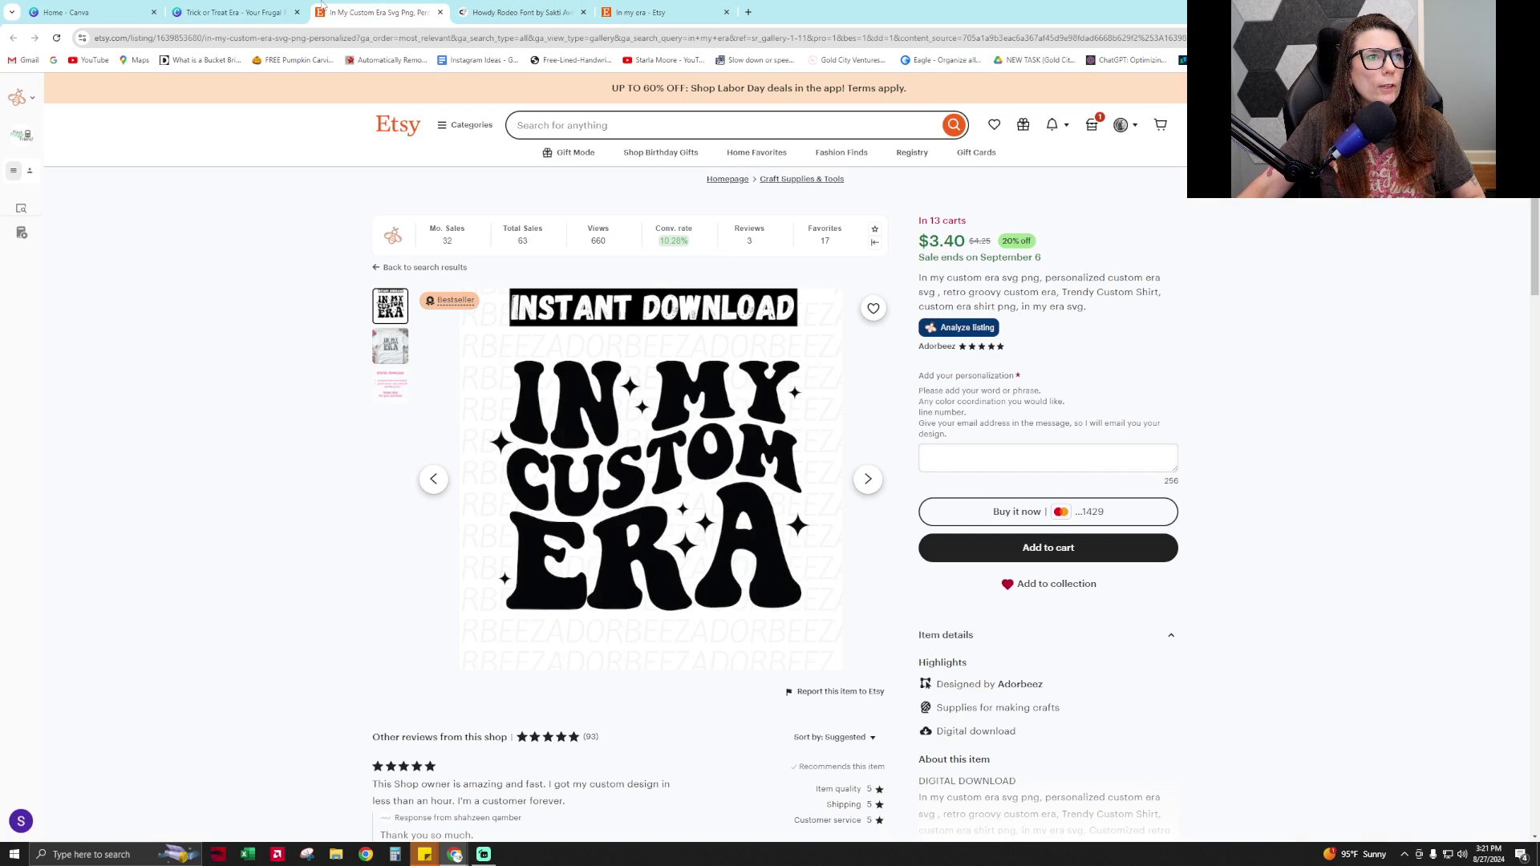
Back in Canva, raise the second R, retype its I as E, and shift the K right
{"action": "left_click", "coordinate": [233, 12]}
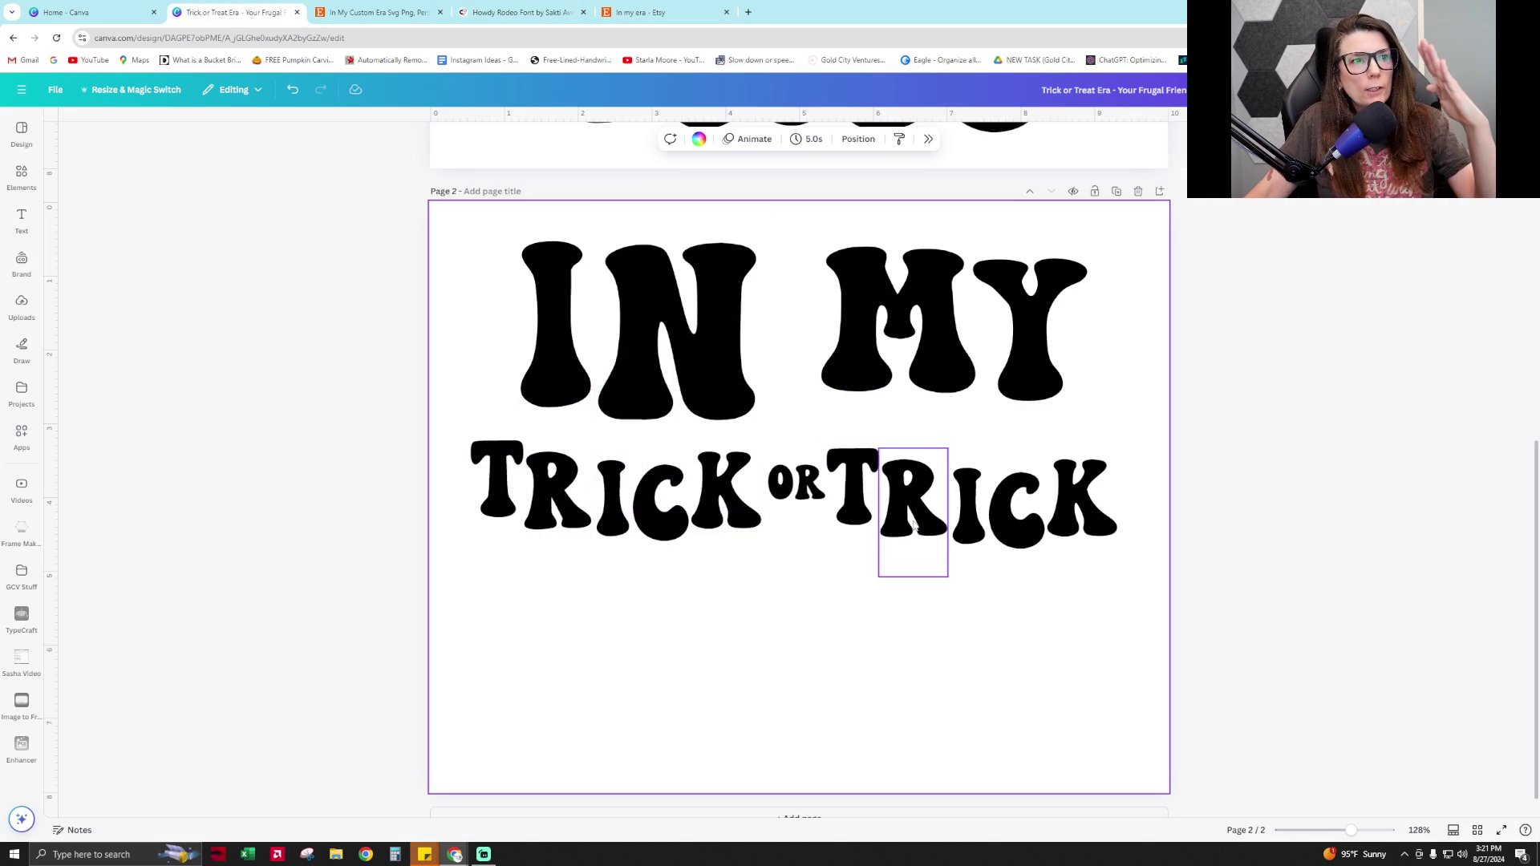
{"action": "left_click_drag", "start_coordinate": [914, 525], "coordinate": [1026, 465]}
{"action": "double_click", "coordinate": [968, 484]}
{"action": "type", "text": "E"}
{"action": "left_click", "coordinate": [1107, 503]}
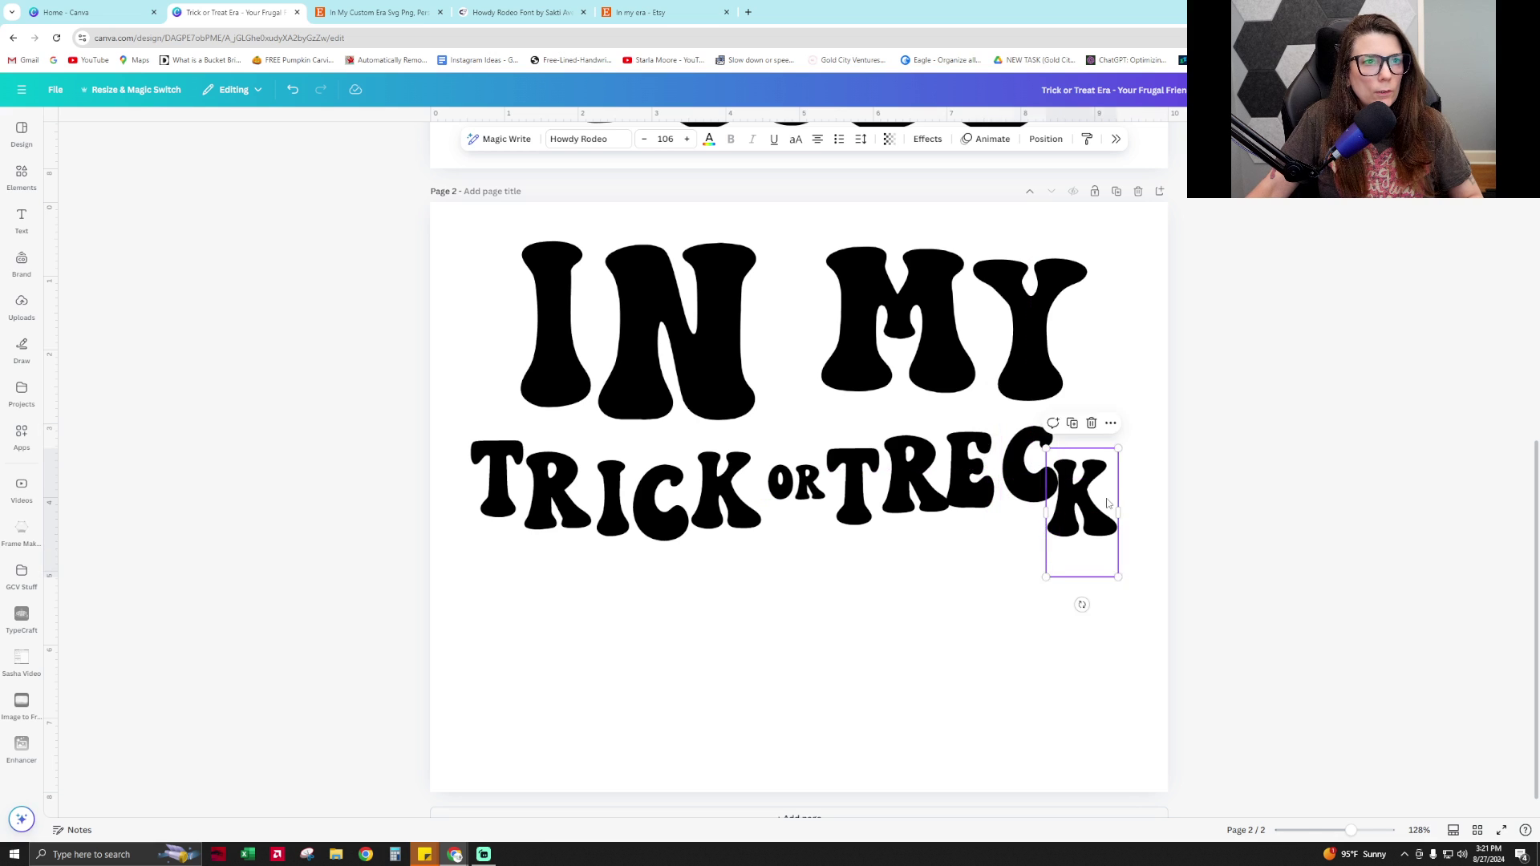
{"action": "left_click_drag", "start_coordinate": [1106, 503], "coordinate": [1123, 503]}
Retype the C as A and the raised K as T, spelling TREAT
{"action": "left_click", "coordinate": [966, 494]}
{"action": "left_click", "coordinate": [1056, 491]}
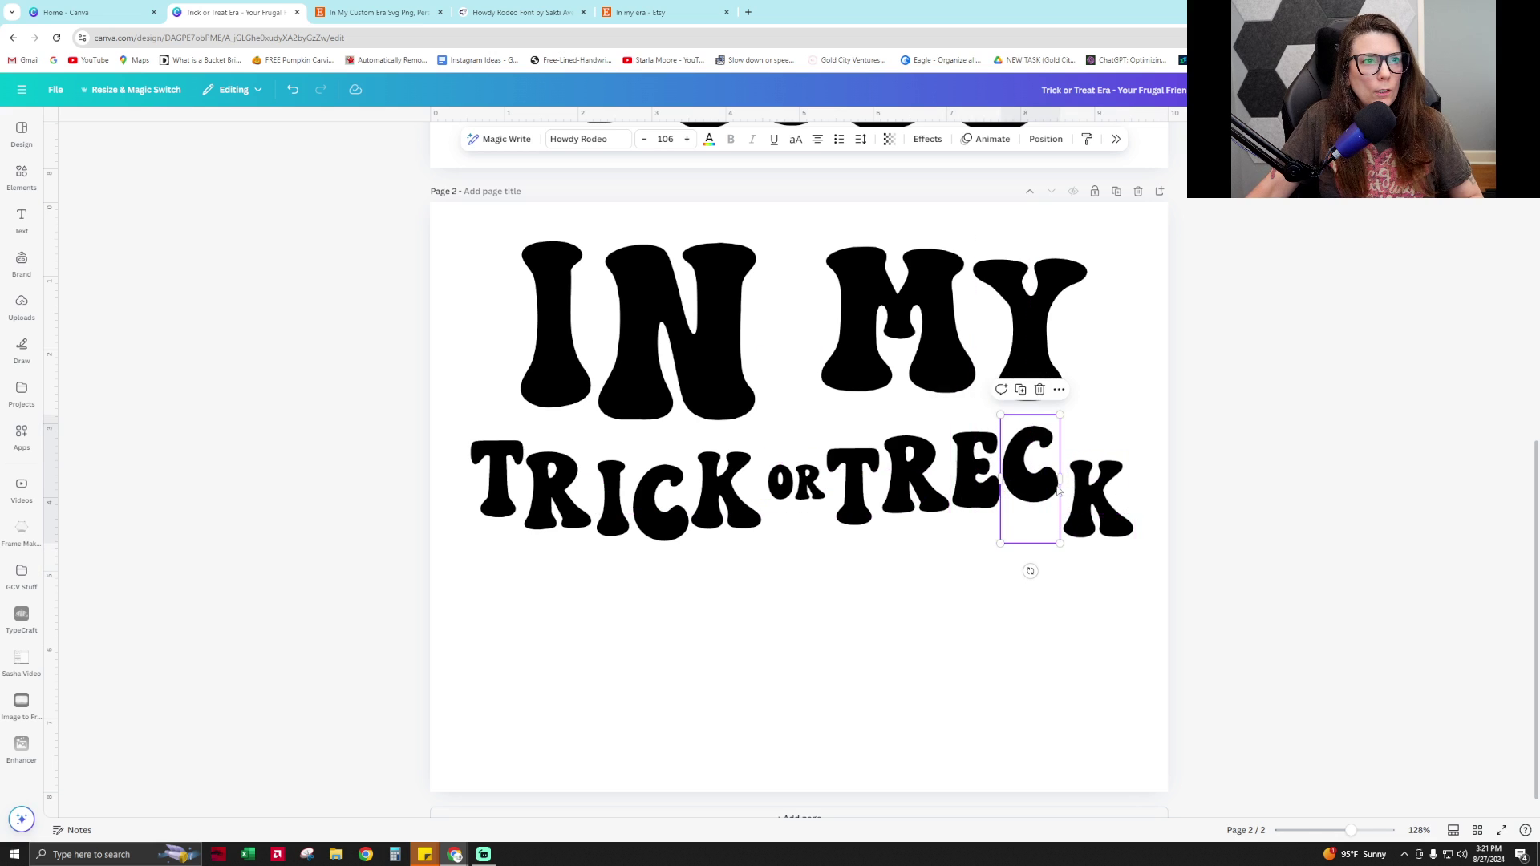
{"action": "double_click", "coordinate": [1056, 490]}
{"action": "type", "text": "A"}
{"action": "left_click", "coordinate": [1115, 526]}
{"action": "left_click_drag", "start_coordinate": [1114, 526], "coordinate": [1108, 492]}
{"action": "double_click", "coordinate": [1118, 503]}
{"action": "type", "text": "T"}
{"action": "left_click", "coordinate": [1067, 503]}
{"action": "left_click", "coordinate": [1113, 481]}
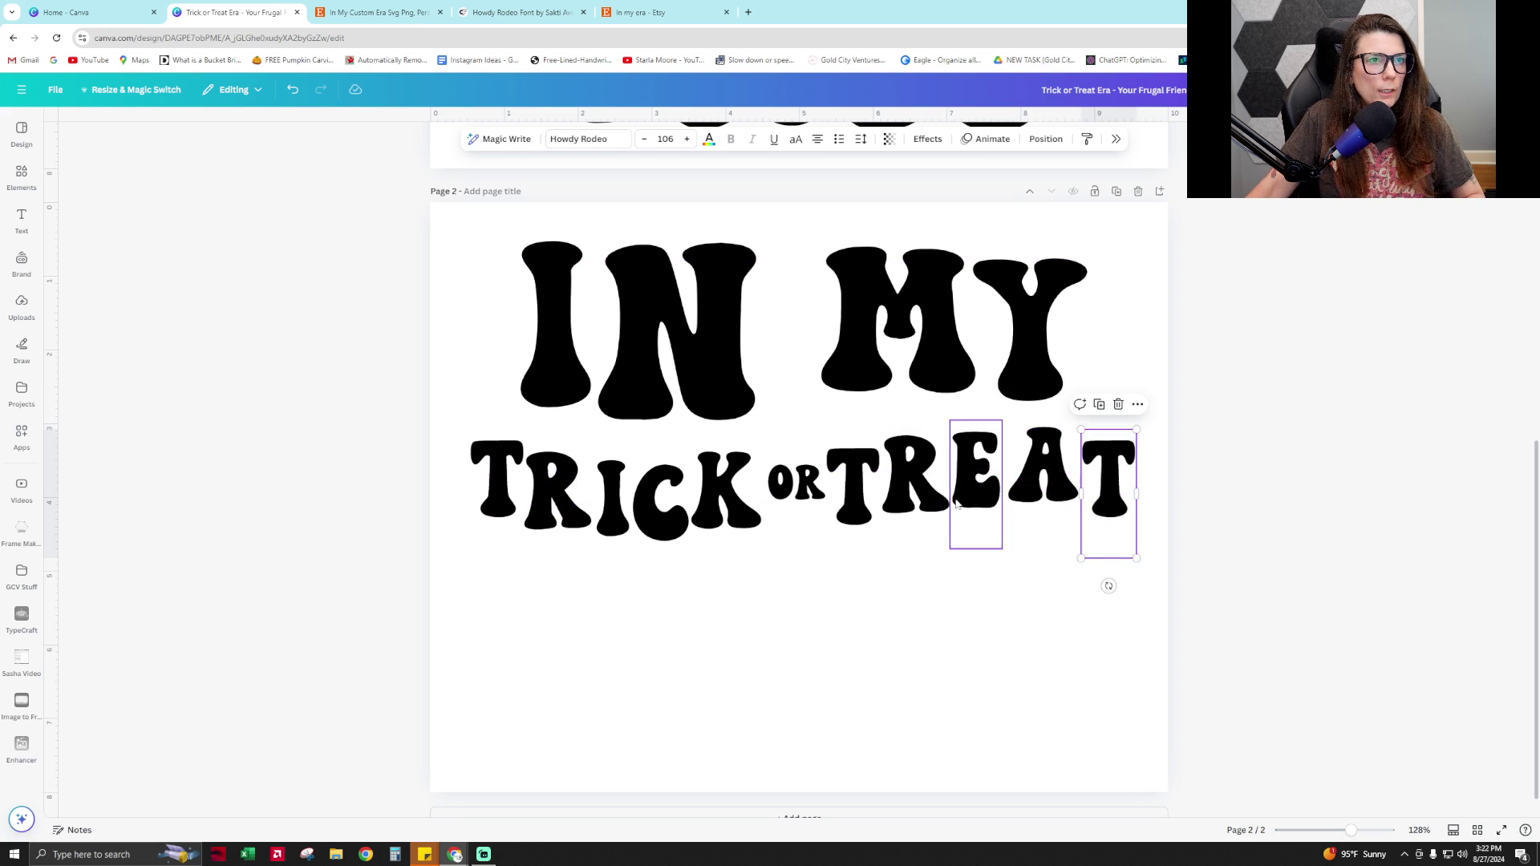
{"action": "left_click", "coordinate": [862, 519]}
Copy the N below TRICK OR TREAT and retype it as E
{"action": "left_click", "coordinate": [710, 317]}
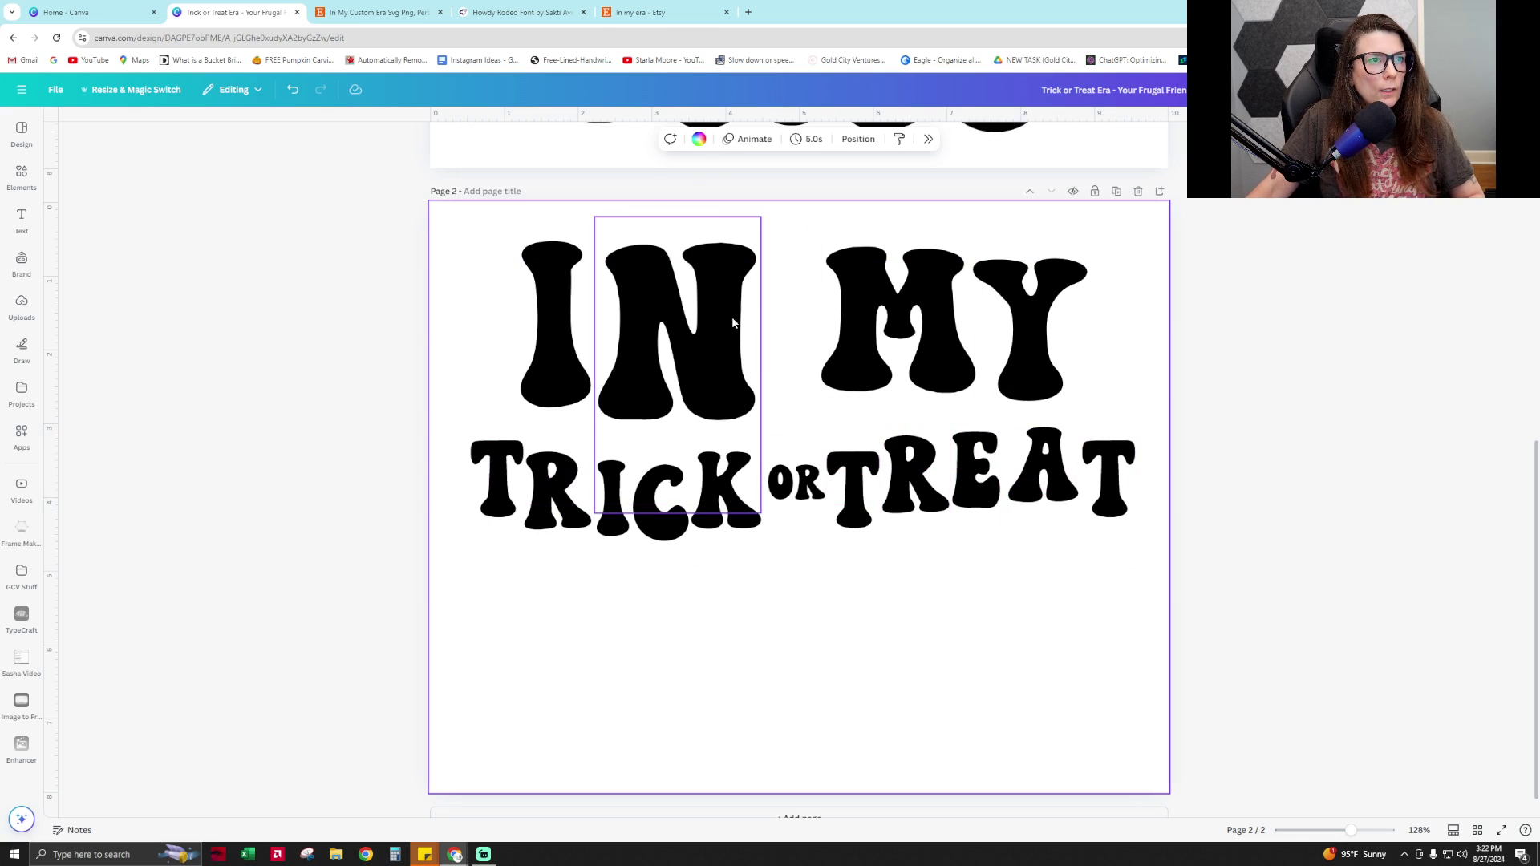
{"action": "left_click_drag", "start_coordinate": [710, 317], "coordinate": [690, 578]}
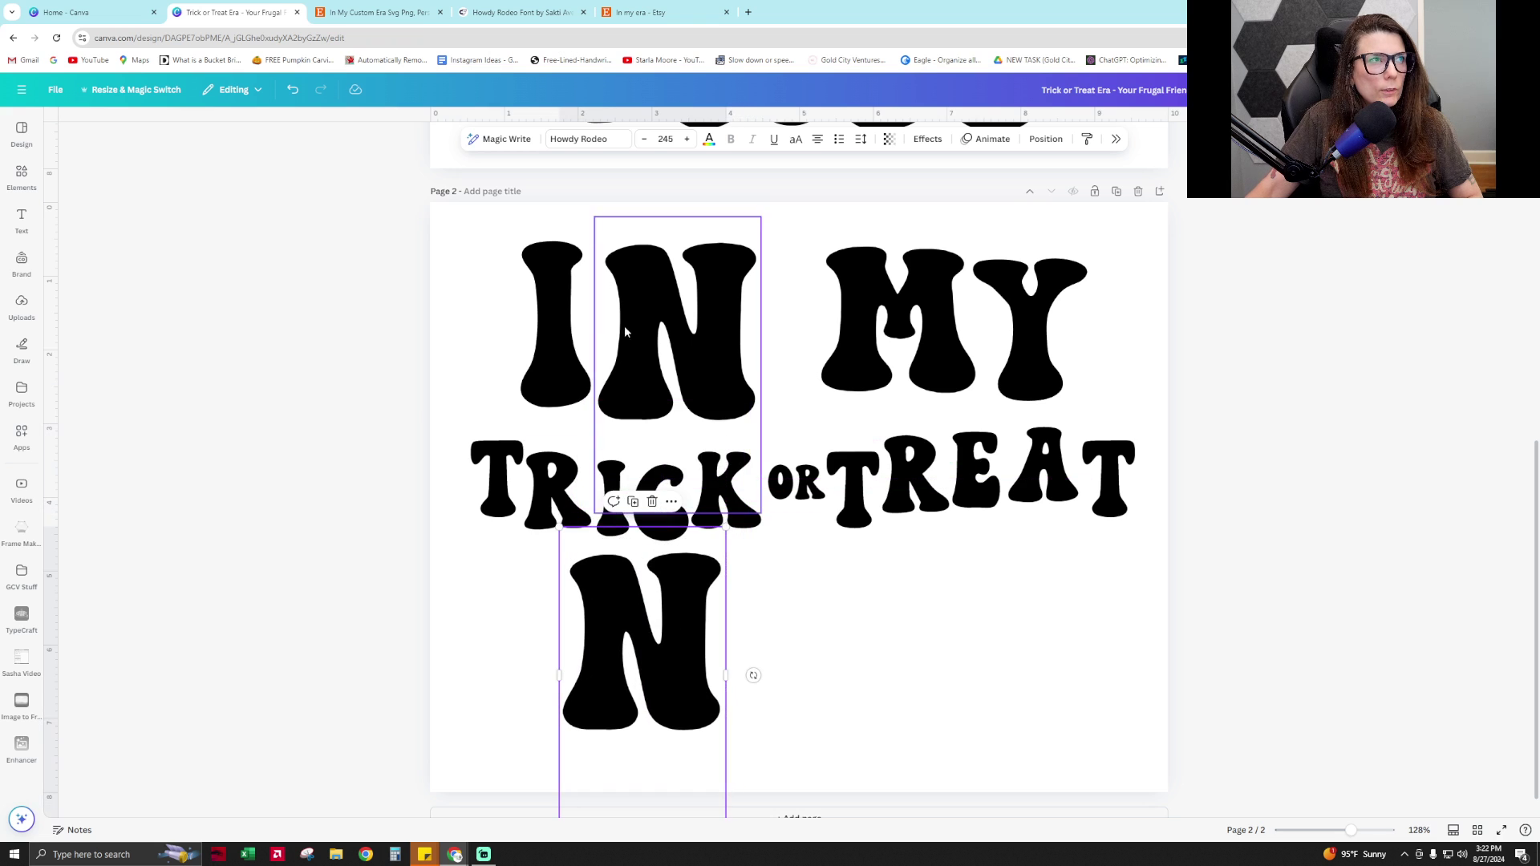
{"action": "left_click", "coordinate": [358, 8]}
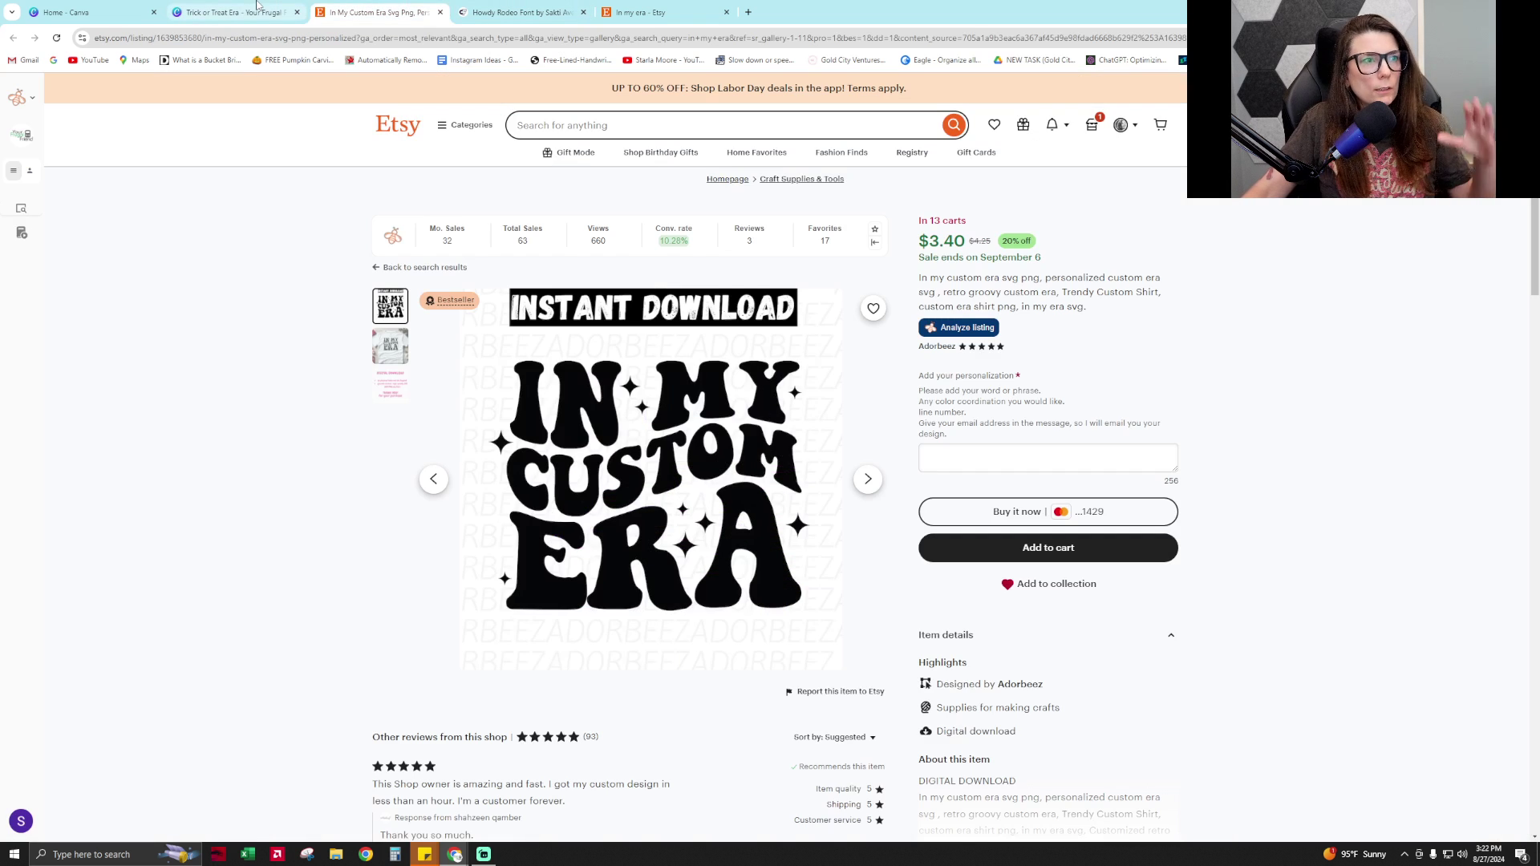
{"action": "mouse_move", "coordinate": [258, 4]}
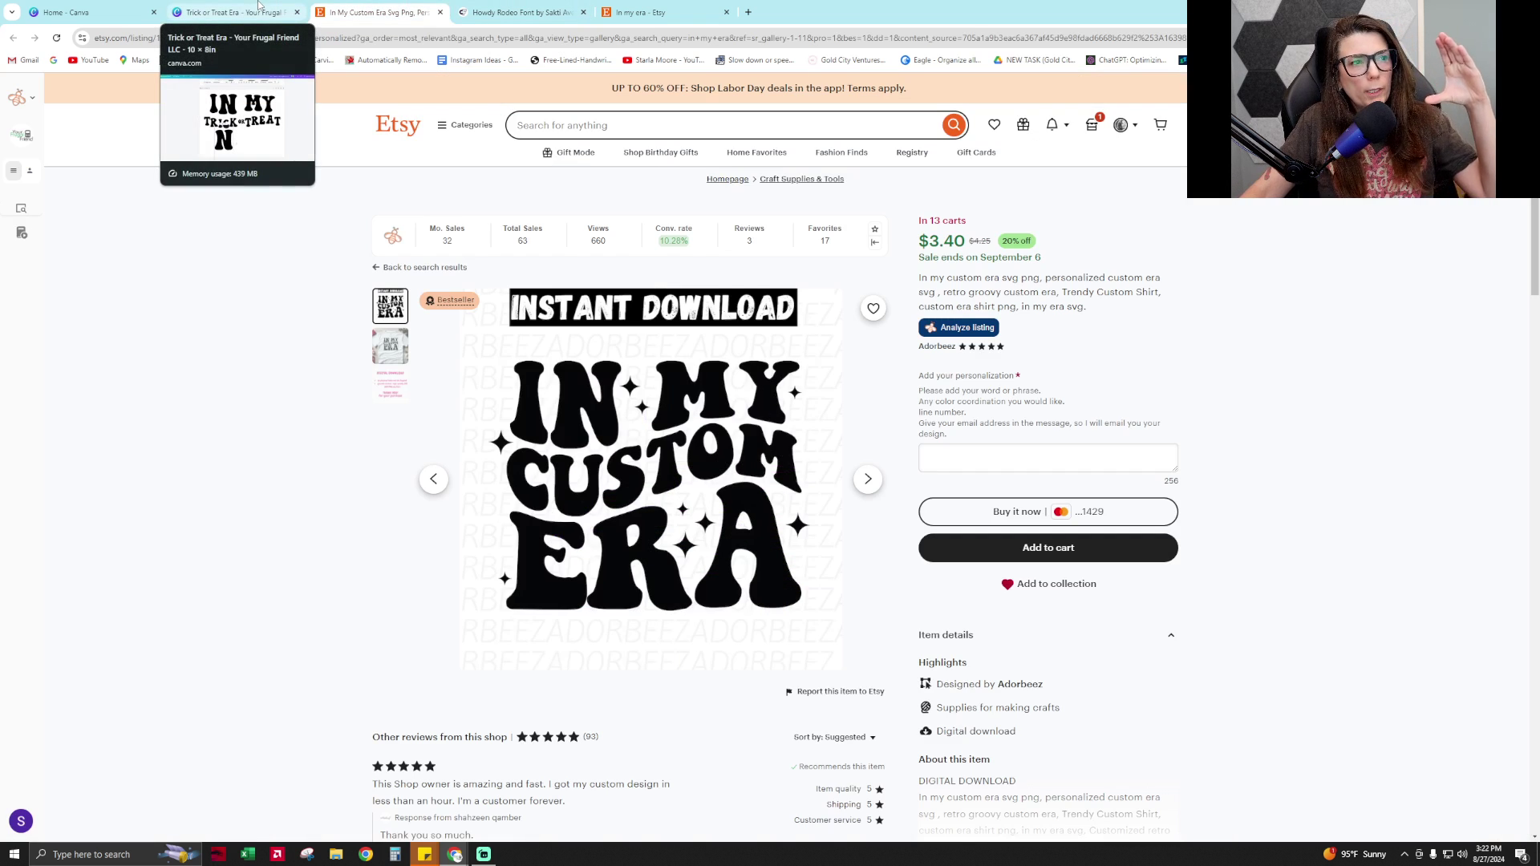
{"action": "left_click", "coordinate": [258, 5]}
{"action": "double_click", "coordinate": [680, 669]}
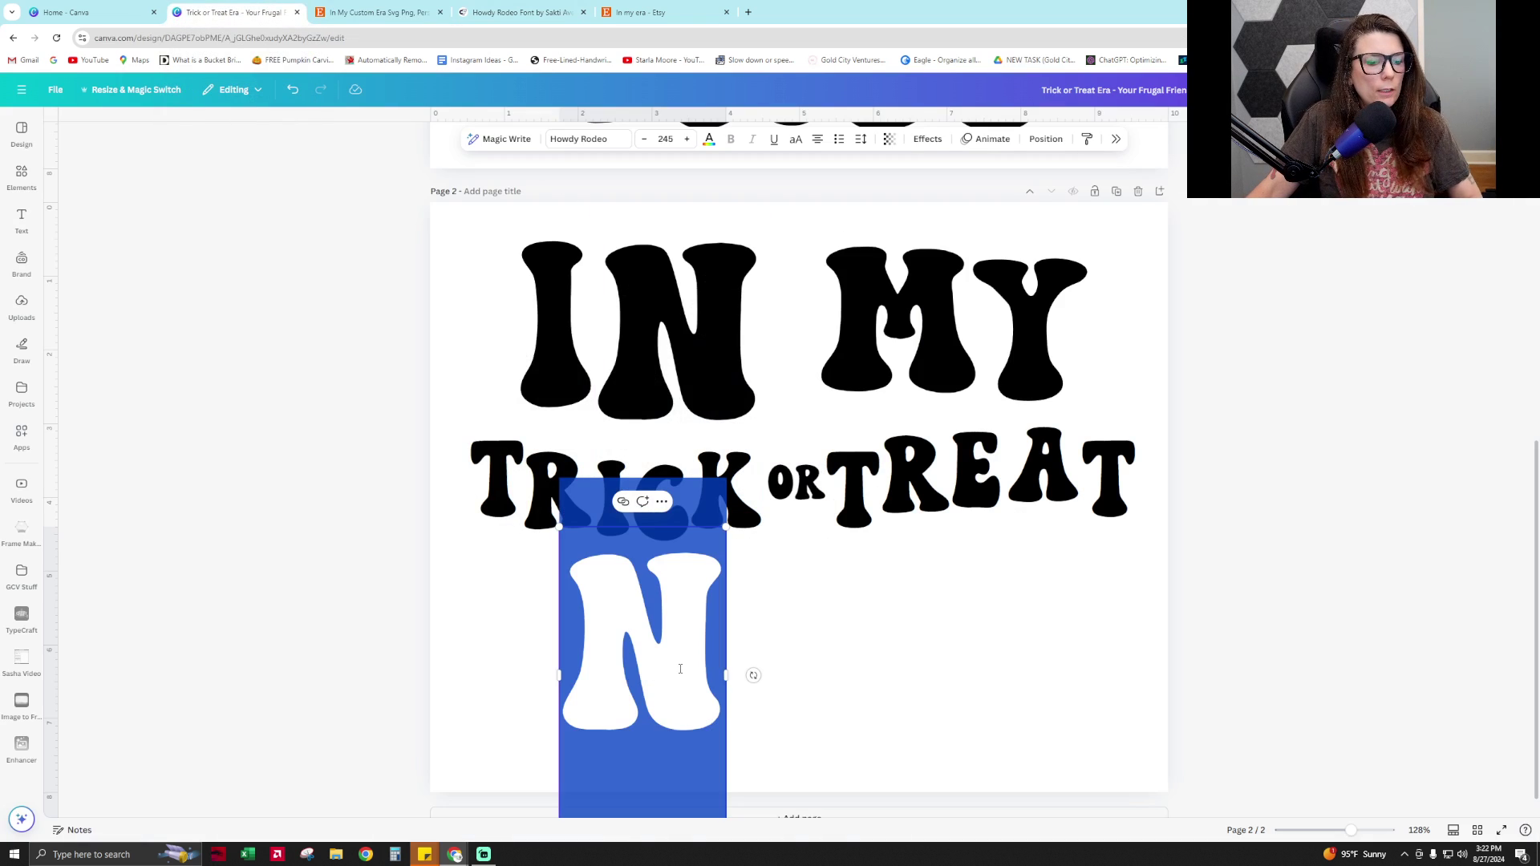
{"action": "type", "text": "E"}
{"action": "key", "text": "Escape"}
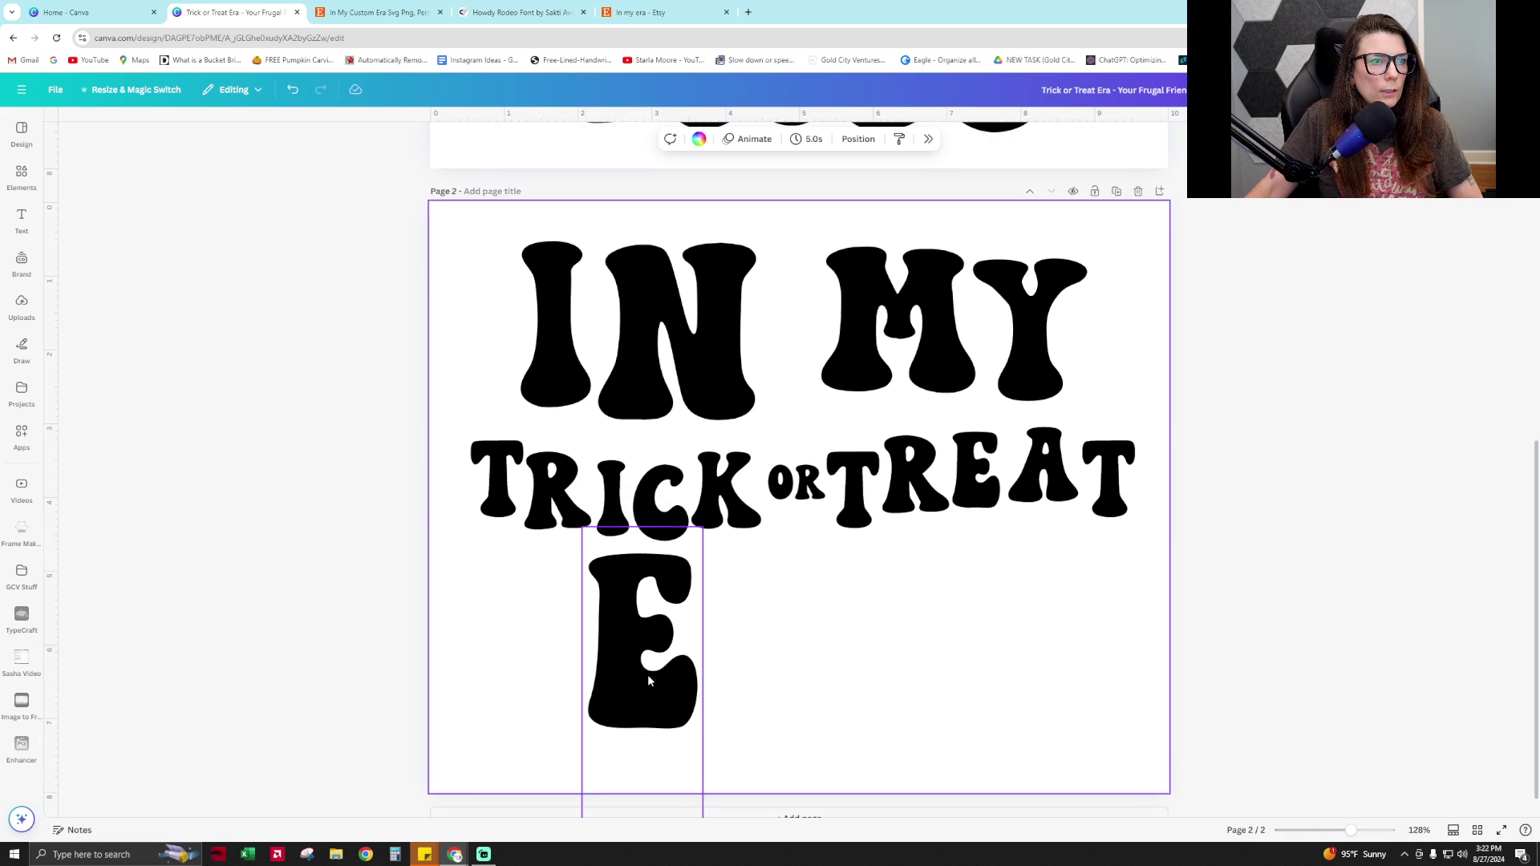
Duplicate the E into an R enlarged to size 288, then the R into an A
{"action": "key", "text": "ctrl+d"}
{"action": "left_click_drag", "start_coordinate": [651, 705], "coordinate": [766, 678]}
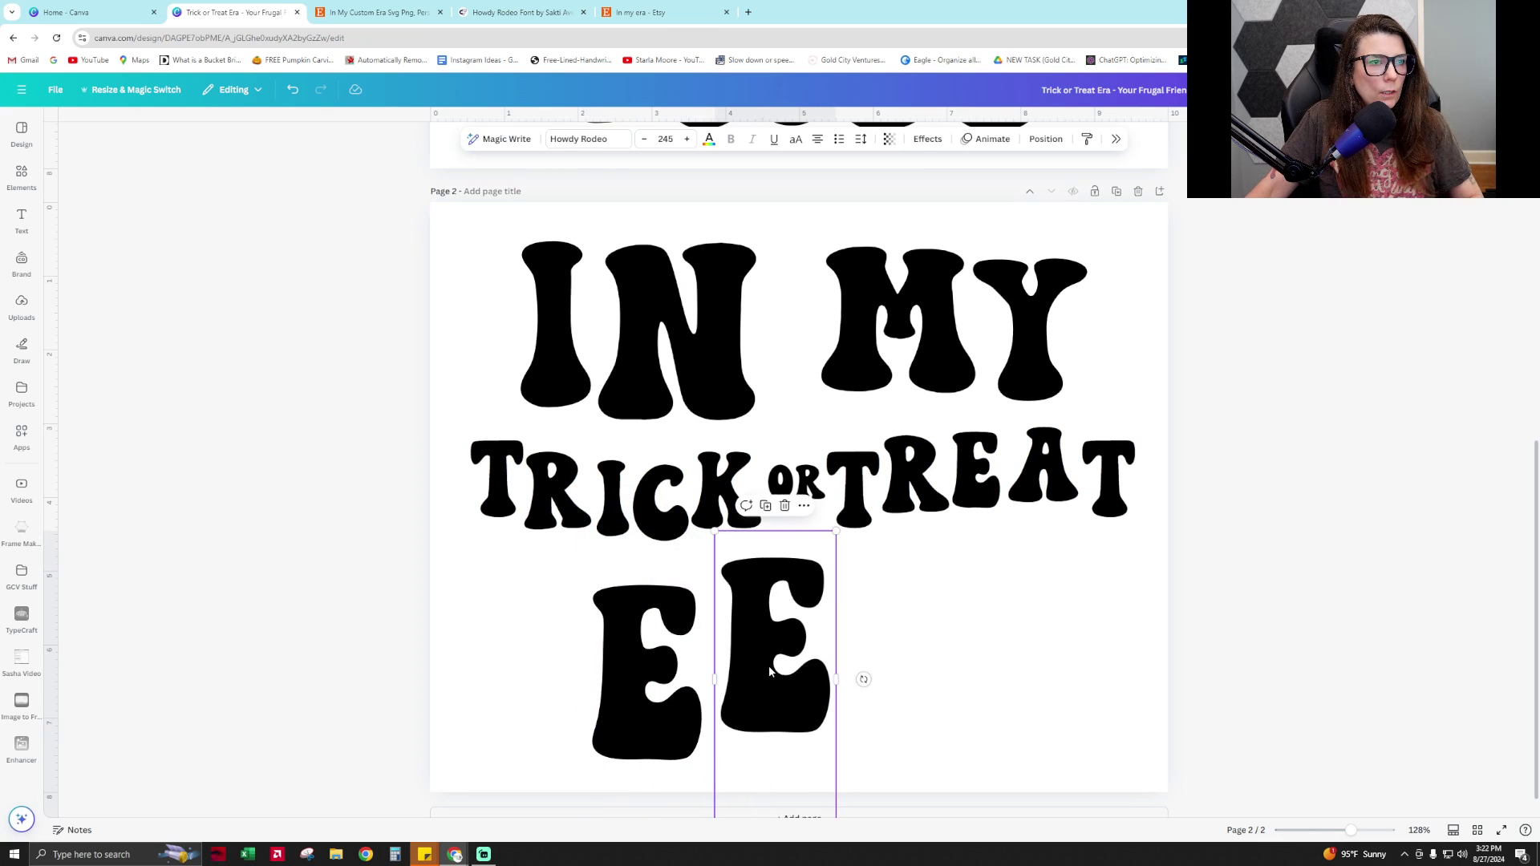
{"action": "double_click", "coordinate": [770, 667]}
{"action": "type", "text": "R"}
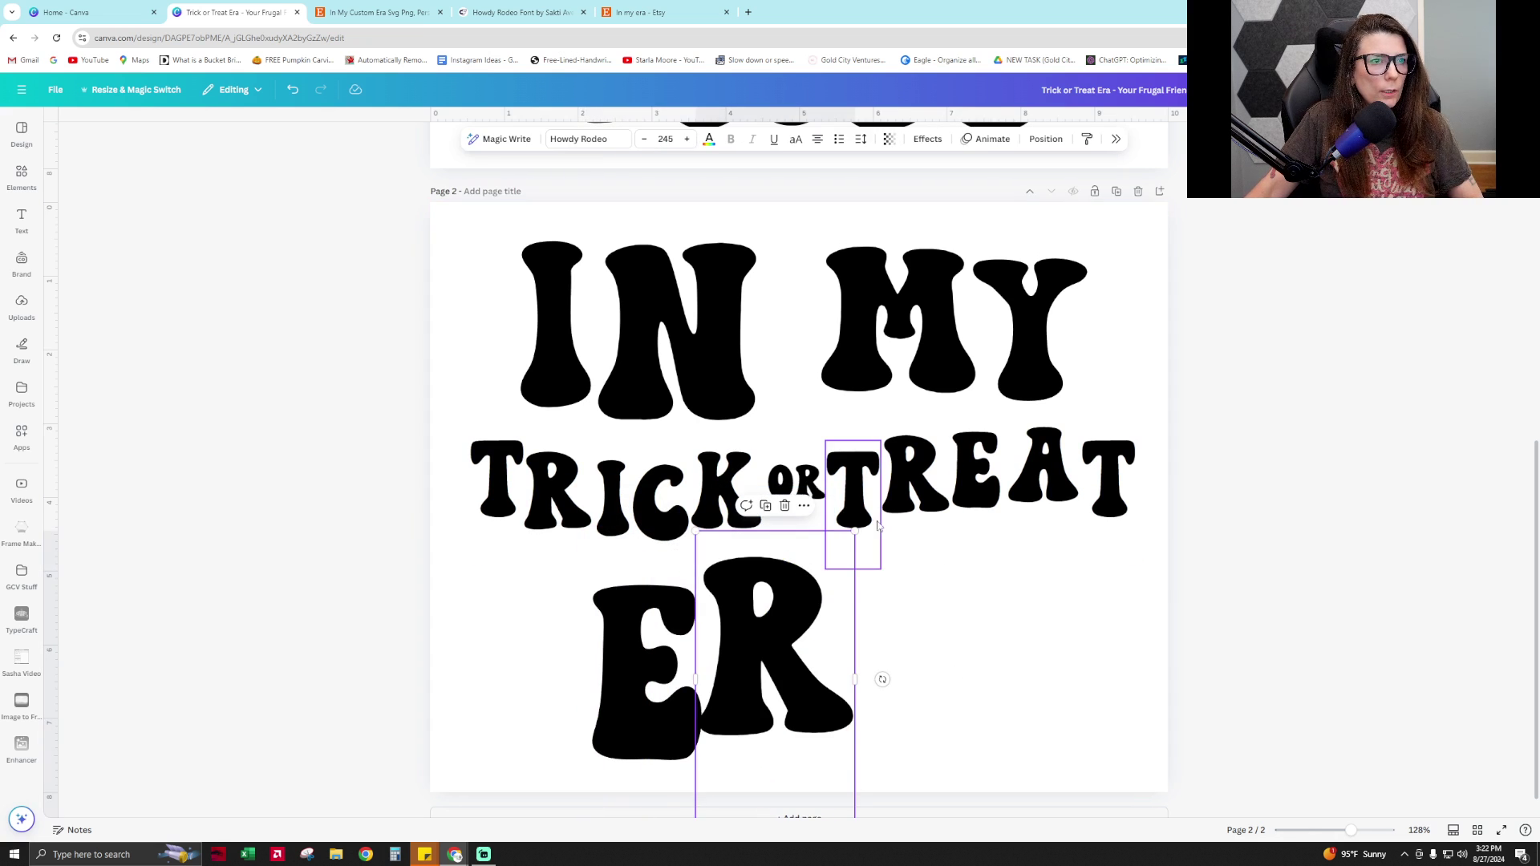
{"action": "left_click_drag", "start_coordinate": [853, 527], "coordinate": [904, 489]}
{"action": "left_click_drag", "start_coordinate": [829, 646], "coordinate": [1033, 659]}
{"action": "key", "text": "ctrl+d"}
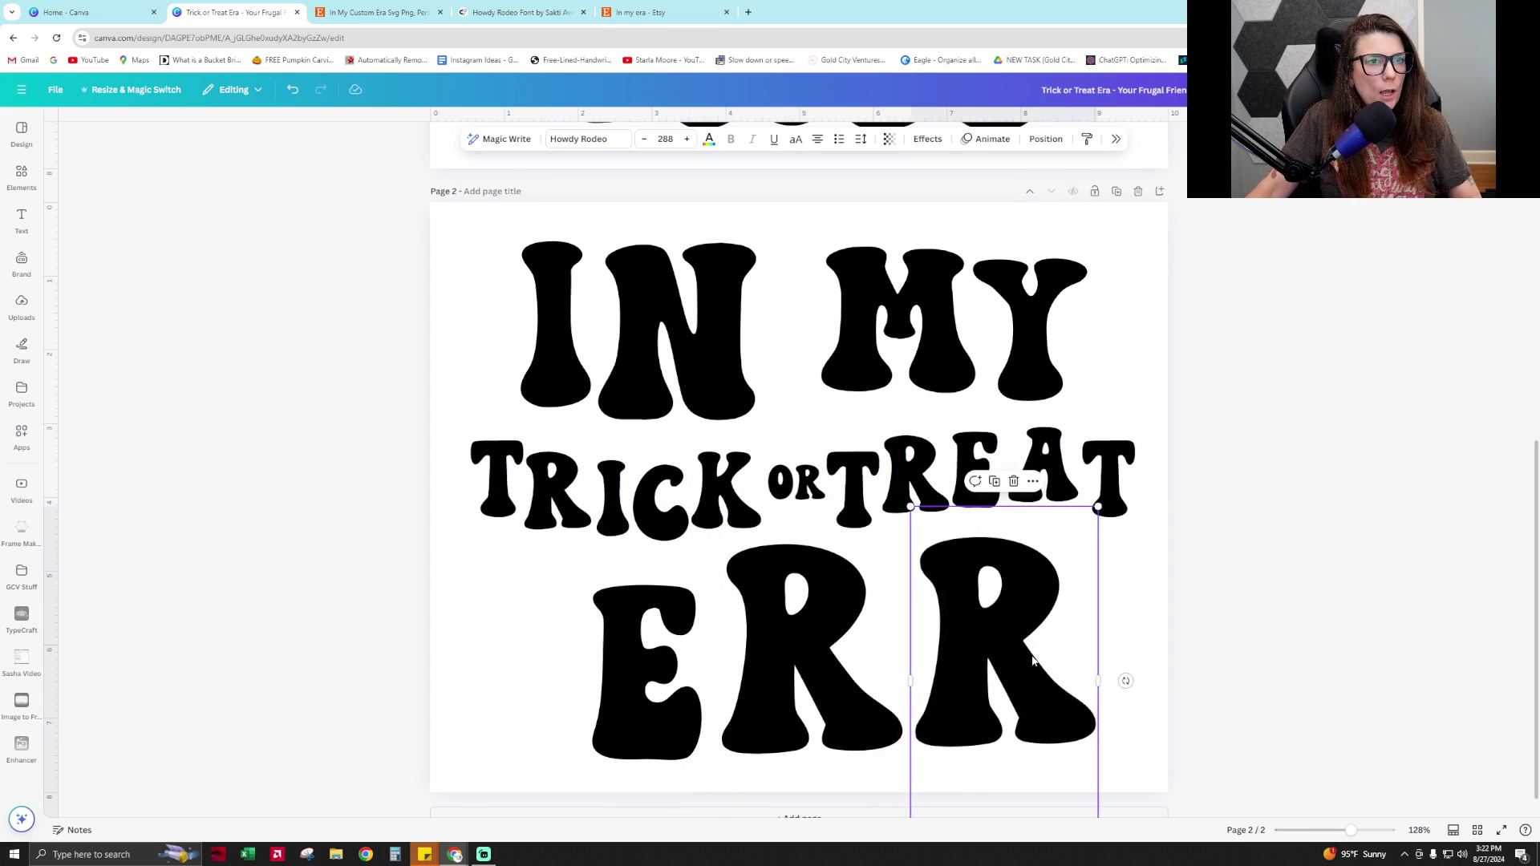
{"action": "double_click", "coordinate": [994, 611]}
{"action": "type", "text": "A"}
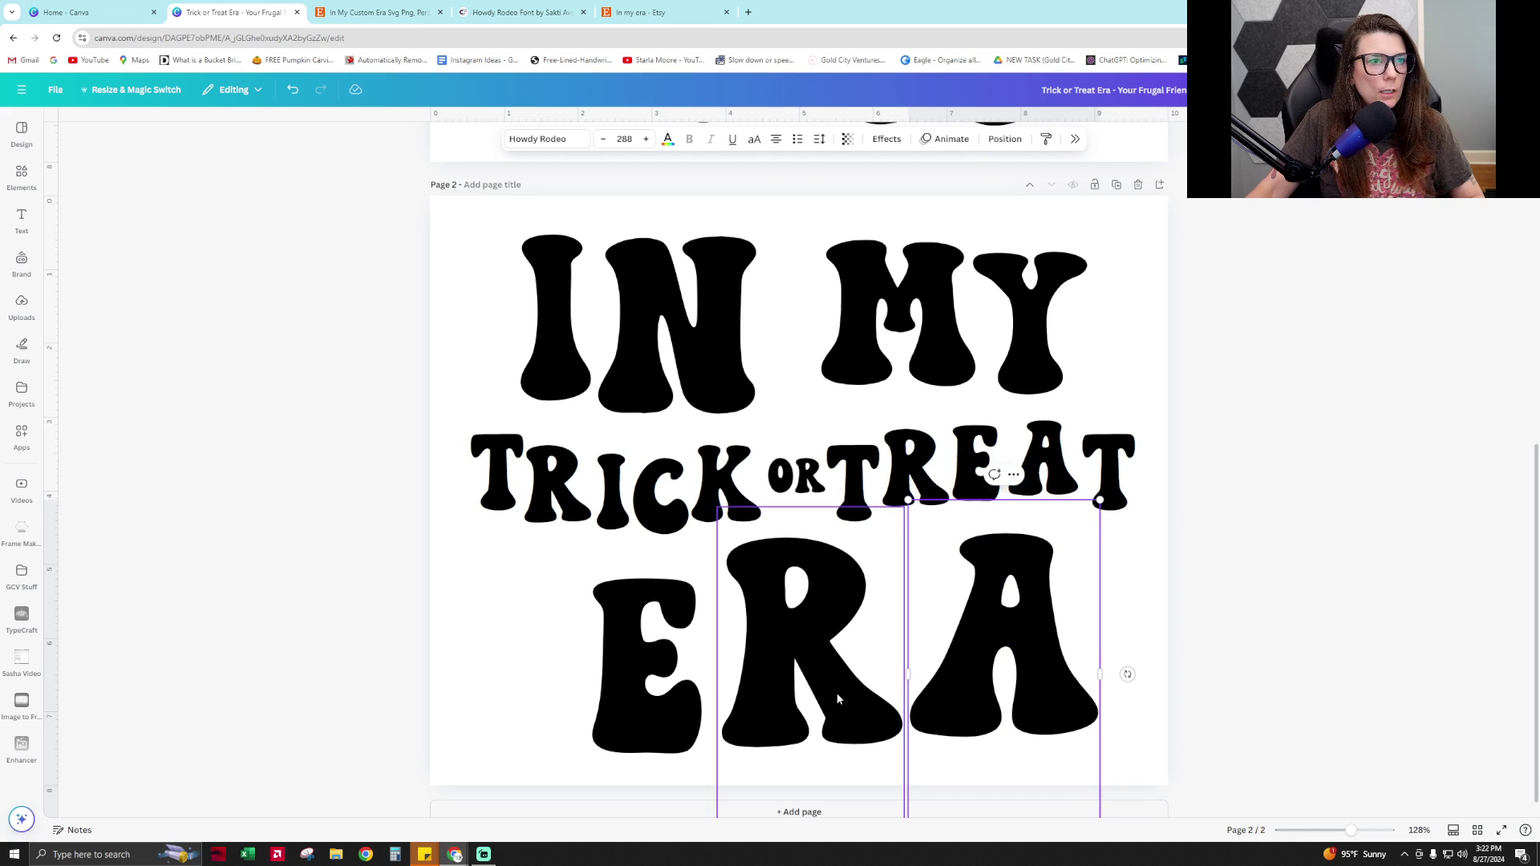
Space the E, R and A letters evenly and enlarge the A to size 313
{"action": "left_click", "coordinate": [631, 701]}
{"action": "left_click_drag", "start_coordinate": [631, 701], "coordinate": [579, 701]}
{"action": "left_click_drag", "start_coordinate": [818, 705], "coordinate": [767, 706]}
{"action": "left_click_drag", "start_coordinate": [1094, 563], "coordinate": [1067, 487]}
{"action": "left_click_drag", "start_coordinate": [769, 682], "coordinate": [780, 682]}
{"action": "left_click_drag", "start_coordinate": [939, 713], "coordinate": [948, 713]}
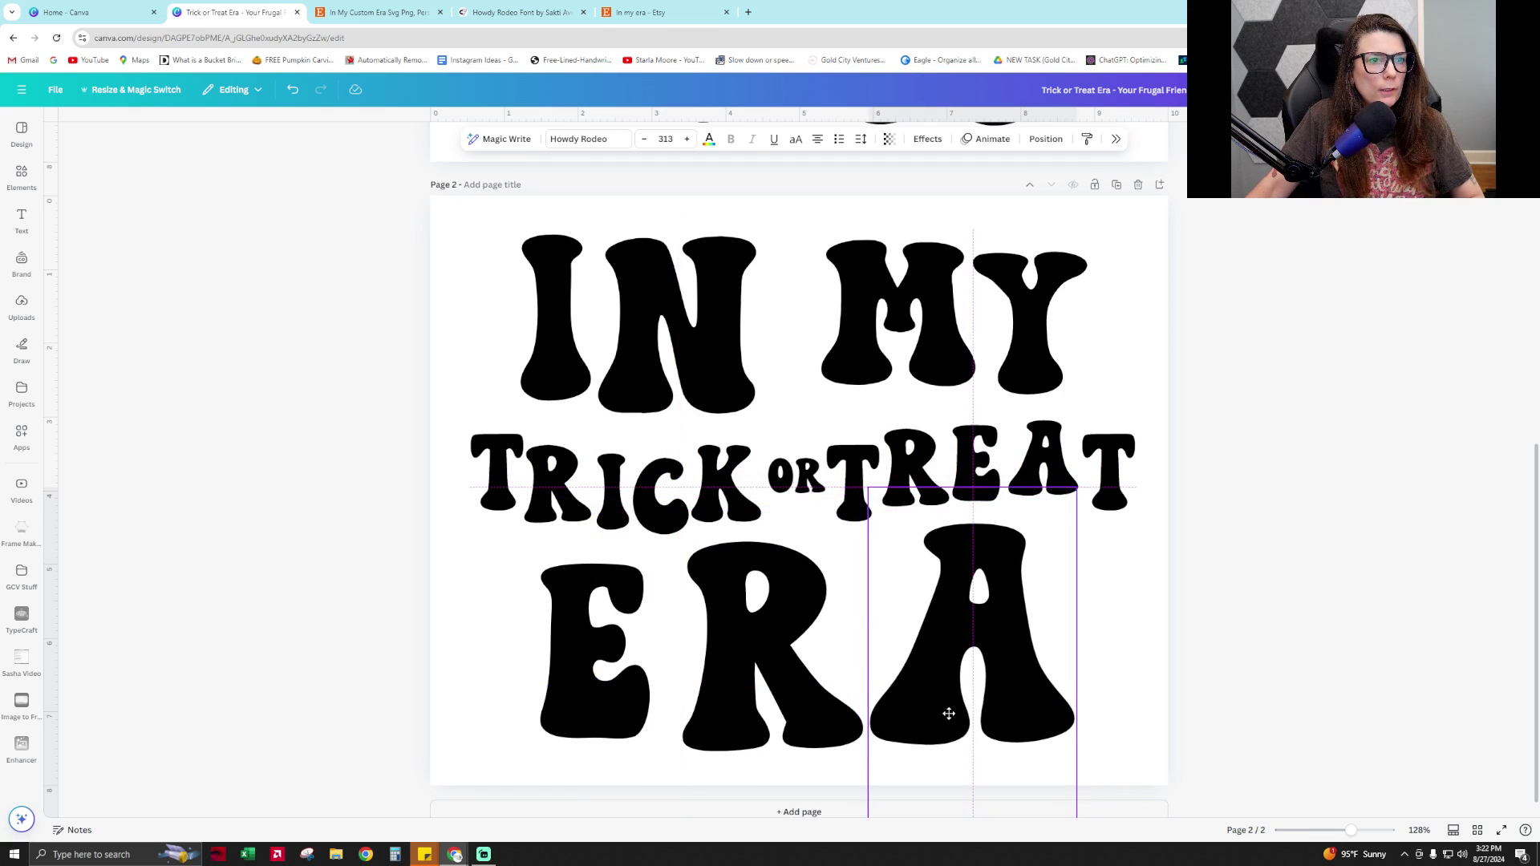
{"action": "left_click_drag", "start_coordinate": [1272, 741], "coordinate": [598, 696]}
{"action": "left_click", "coordinate": [1200, 705]}
Shift ERA slightly right and move the entire lettering up a little
{"action": "left_click", "coordinate": [591, 687]}
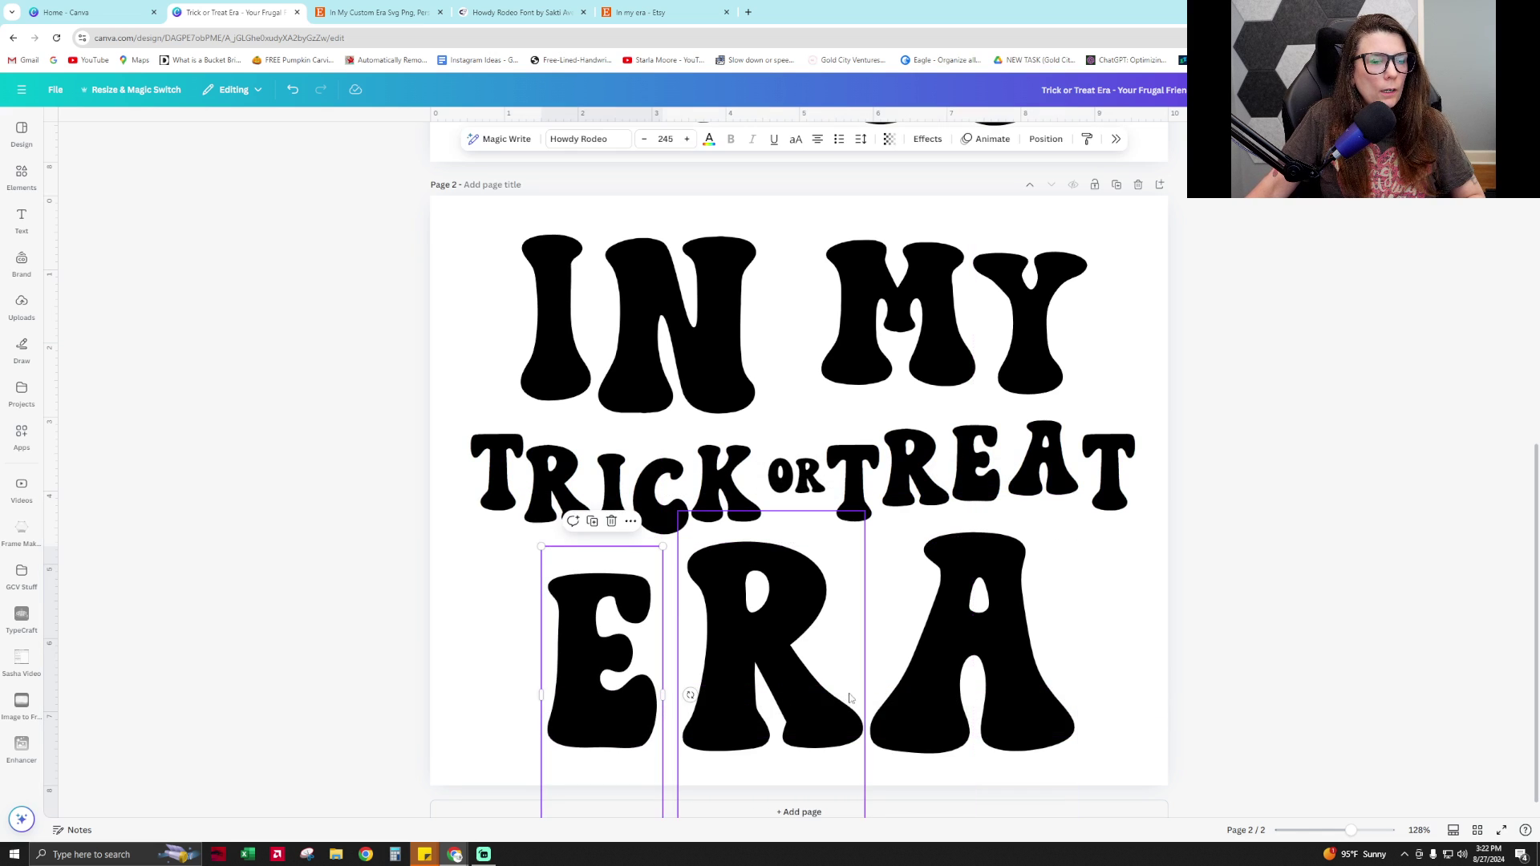
{"action": "left_click", "coordinate": [1195, 684]}
{"action": "left_click_drag", "start_coordinate": [1195, 683], "coordinate": [641, 689]}
{"action": "left_click_drag", "start_coordinate": [798, 695], "coordinate": [806, 696]}
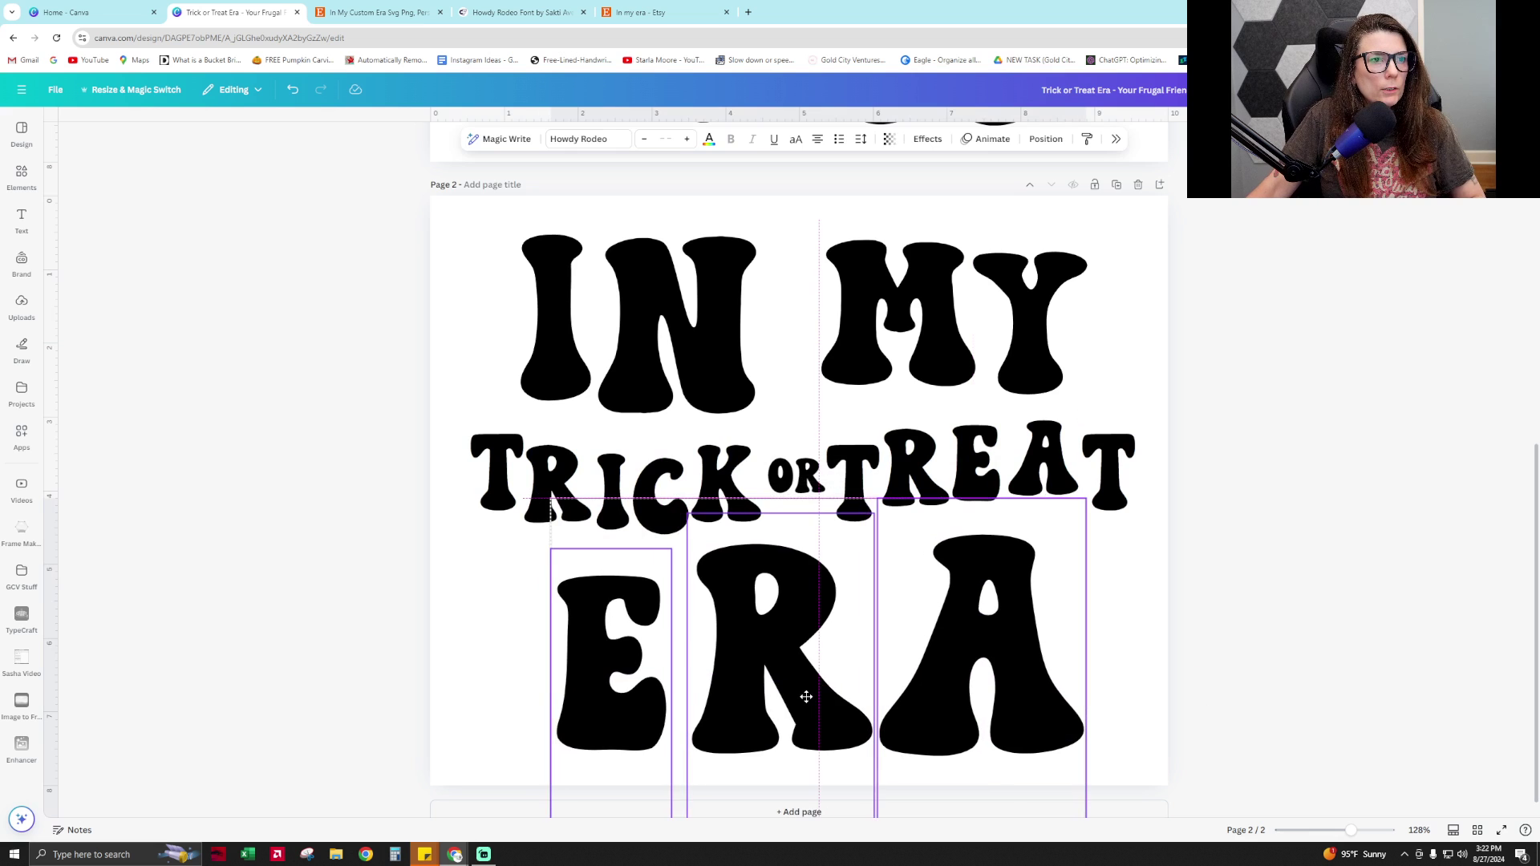
{"action": "left_click", "coordinate": [1217, 699]}
{"action": "left_click_drag", "start_coordinate": [1217, 699], "coordinate": [389, 339]}
{"action": "left_click_drag", "start_coordinate": [704, 393], "coordinate": [702, 384]}
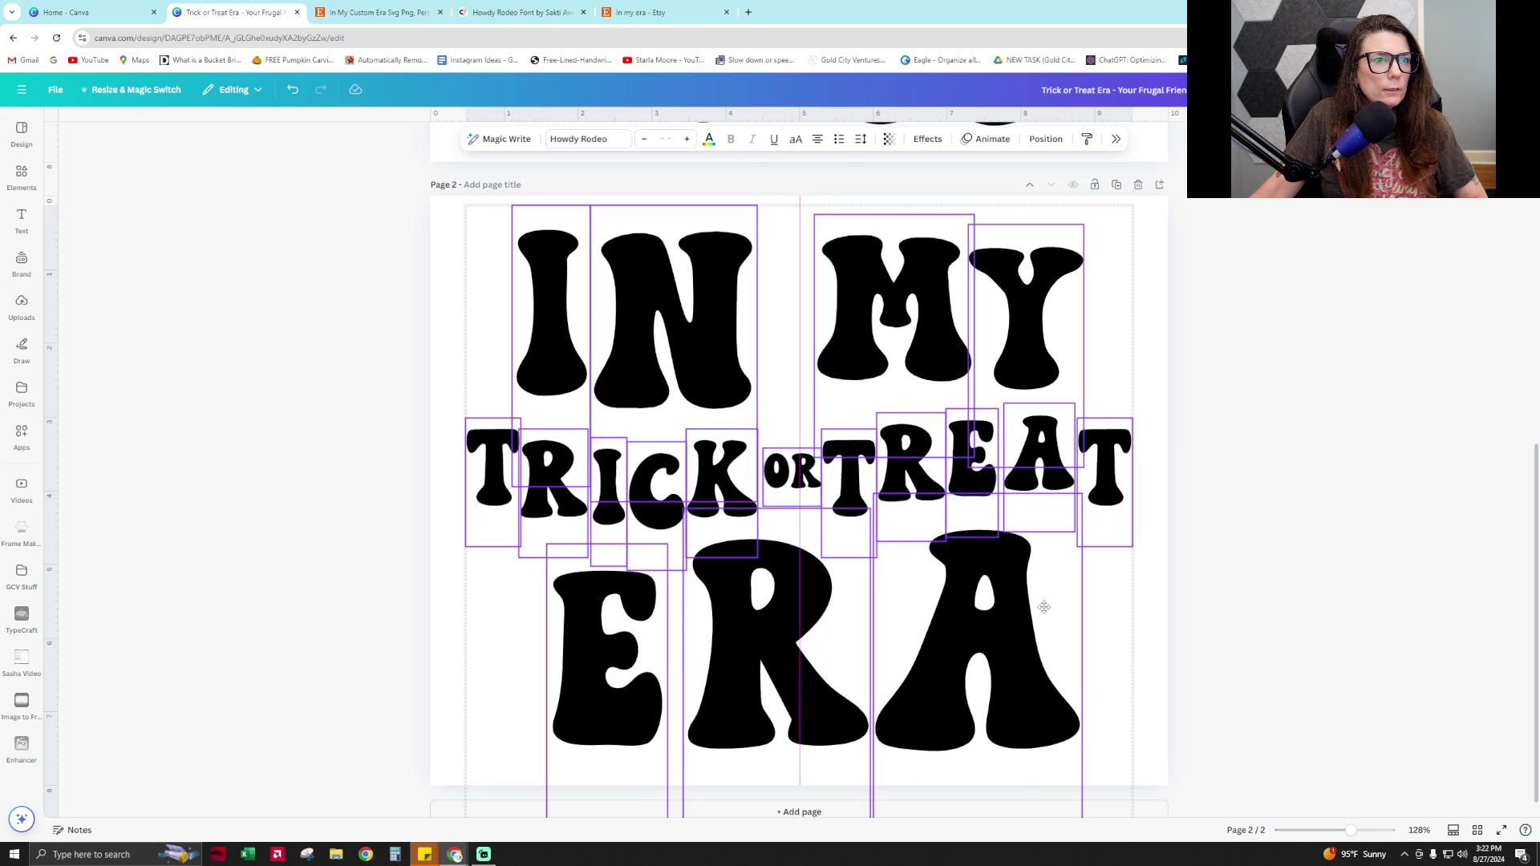
{"action": "left_click", "coordinate": [1385, 588]}
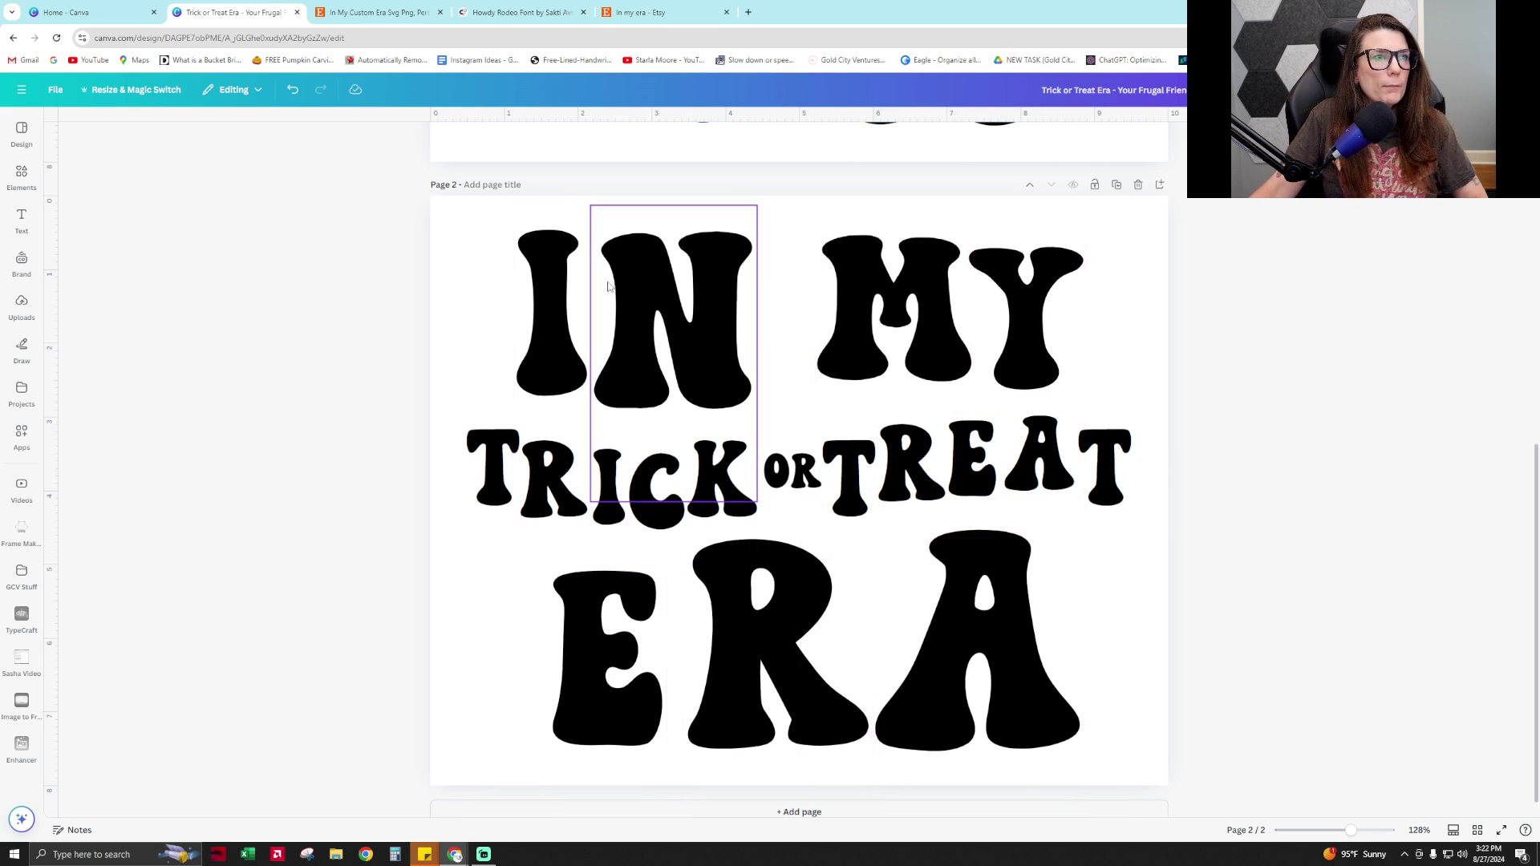
Colour the I of IN purple, the N orange and the Y of MY muted purple
{"action": "scroll", "coordinate": [609, 294], "scroll_direction": "up", "scroll_amount": 7}
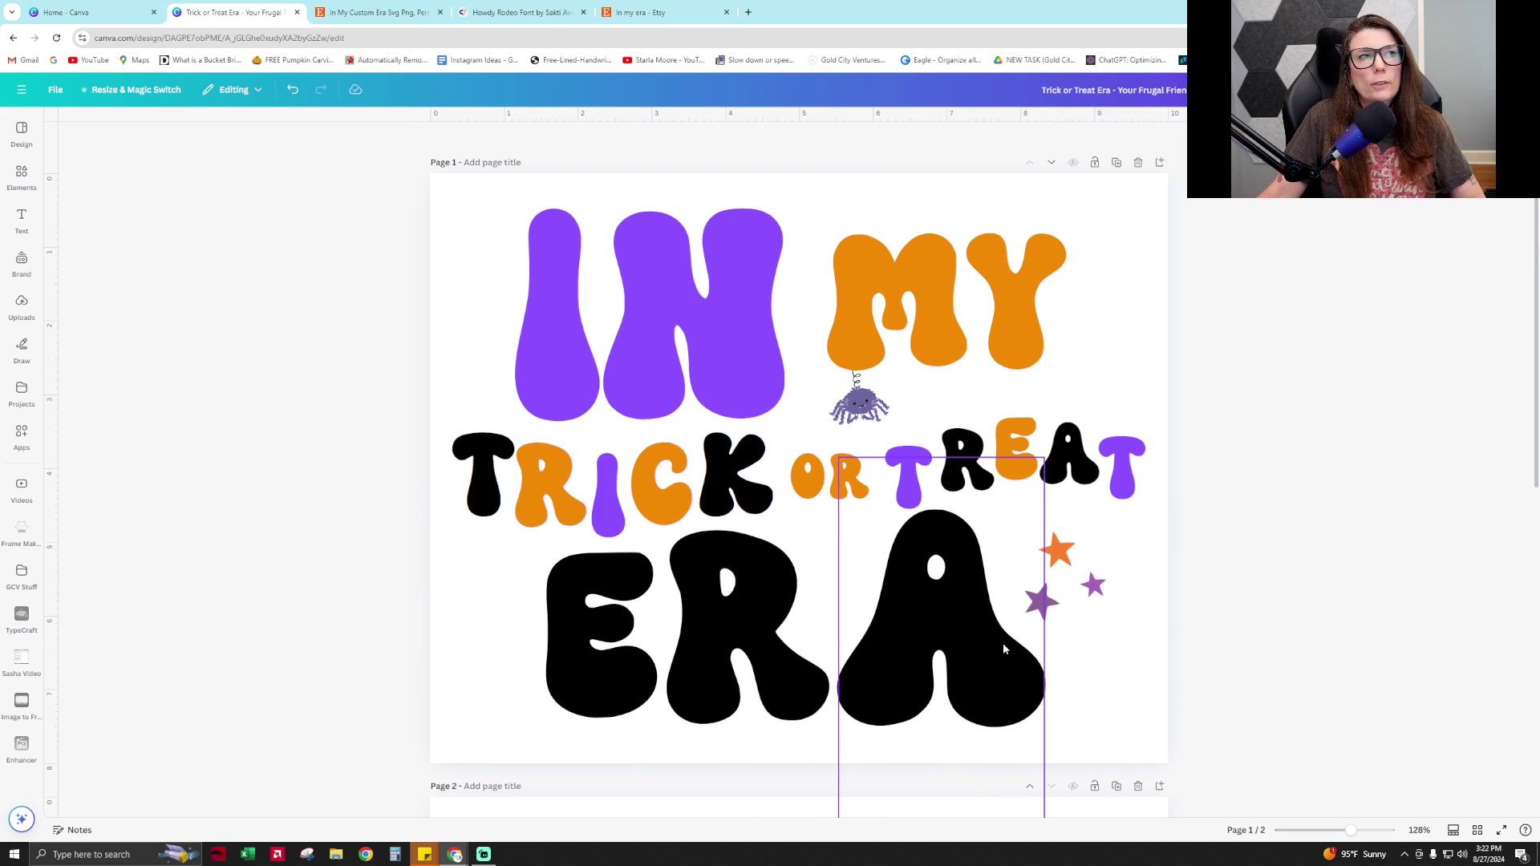
{"action": "scroll", "coordinate": [1003, 648], "scroll_direction": "down", "scroll_amount": 5}
{"action": "left_click", "coordinate": [546, 433]}
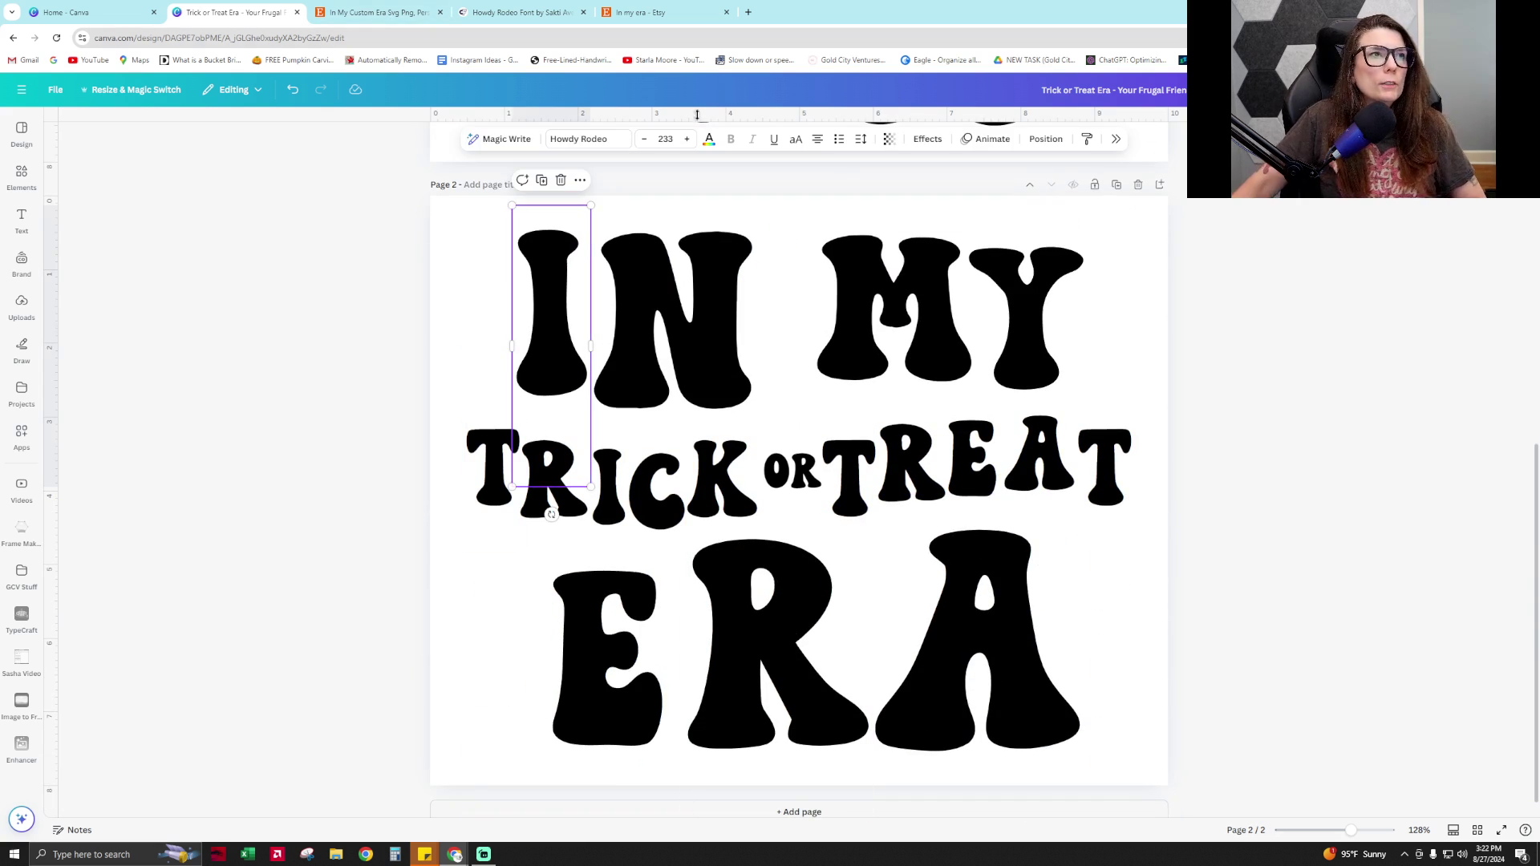
{"action": "left_click", "coordinate": [709, 139]}
{"action": "left_click", "coordinate": [1475, 217]}
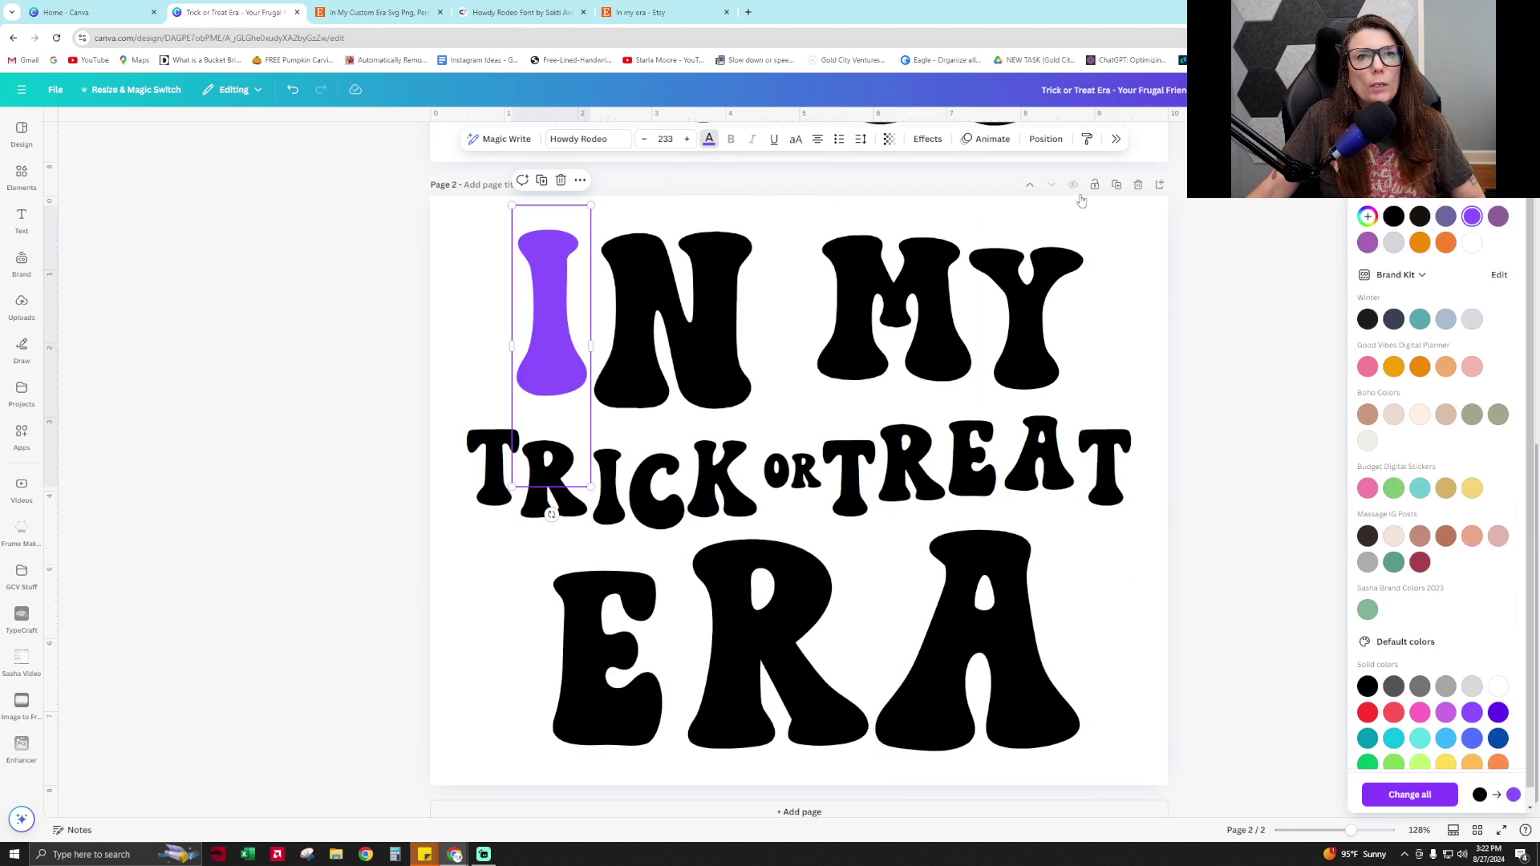
{"action": "left_click", "coordinate": [670, 305]}
{"action": "left_click", "coordinate": [1424, 245]}
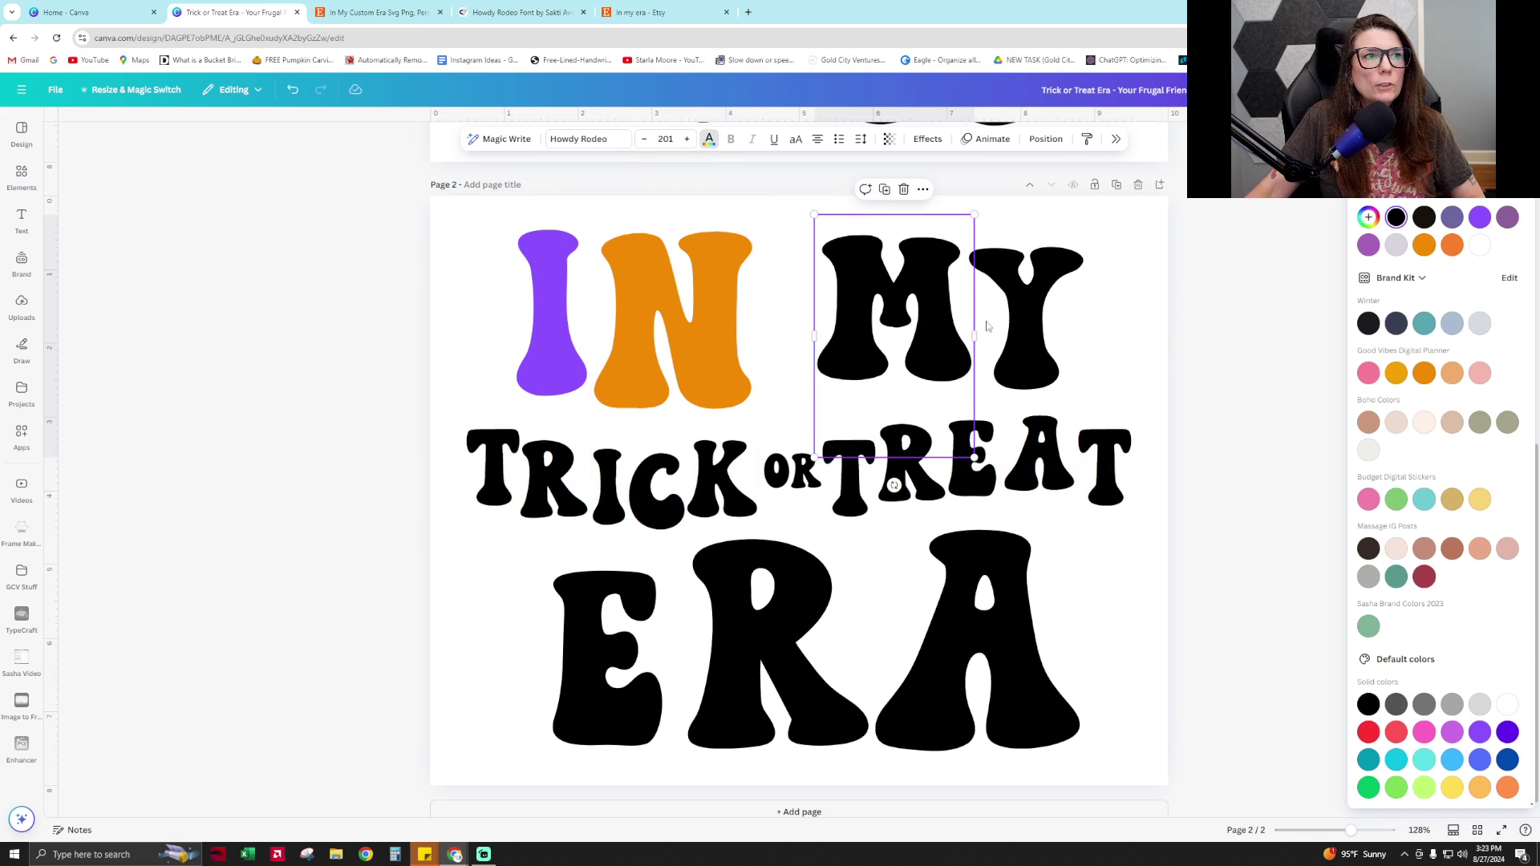
{"action": "left_click", "coordinate": [1034, 316]}
{"action": "left_click", "coordinate": [1453, 217]}
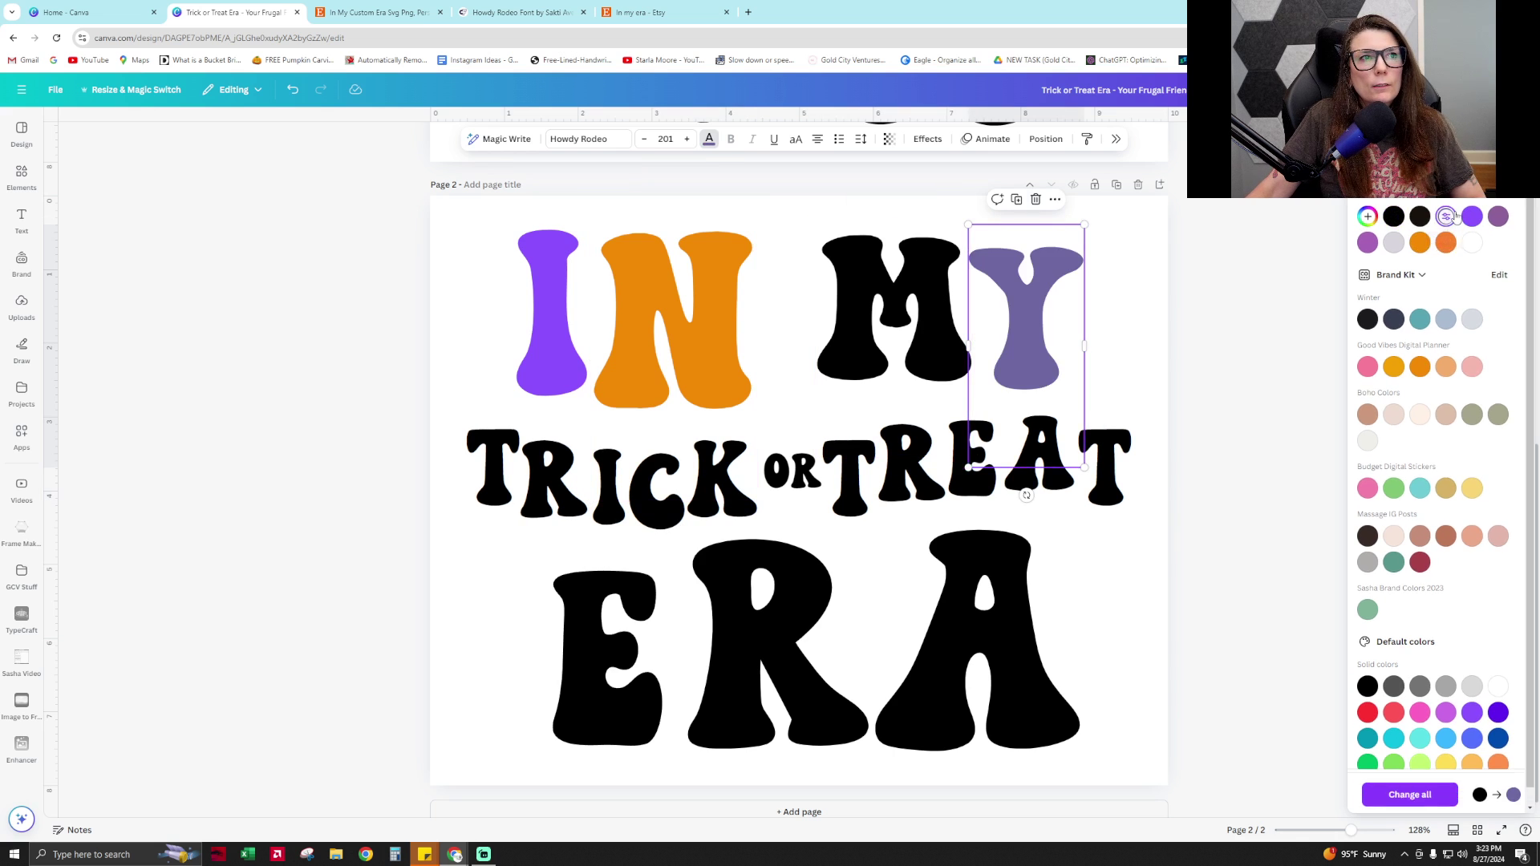
Make TRICK's T muted purple and its R and C orange
{"action": "left_click", "coordinate": [504, 453]}
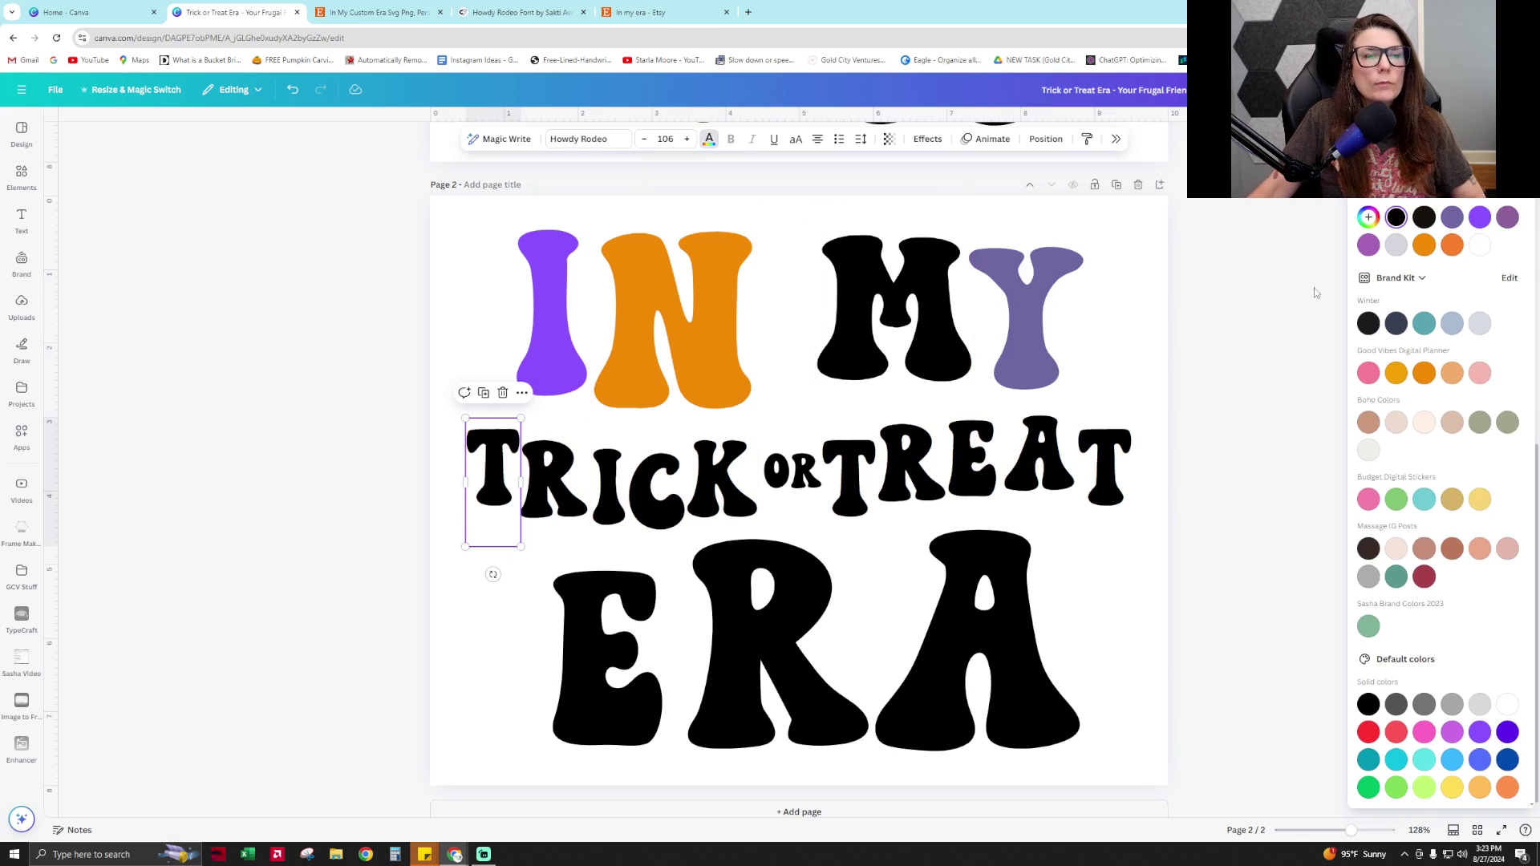
{"action": "left_click", "coordinate": [1453, 218]}
{"action": "left_click", "coordinate": [553, 474]}
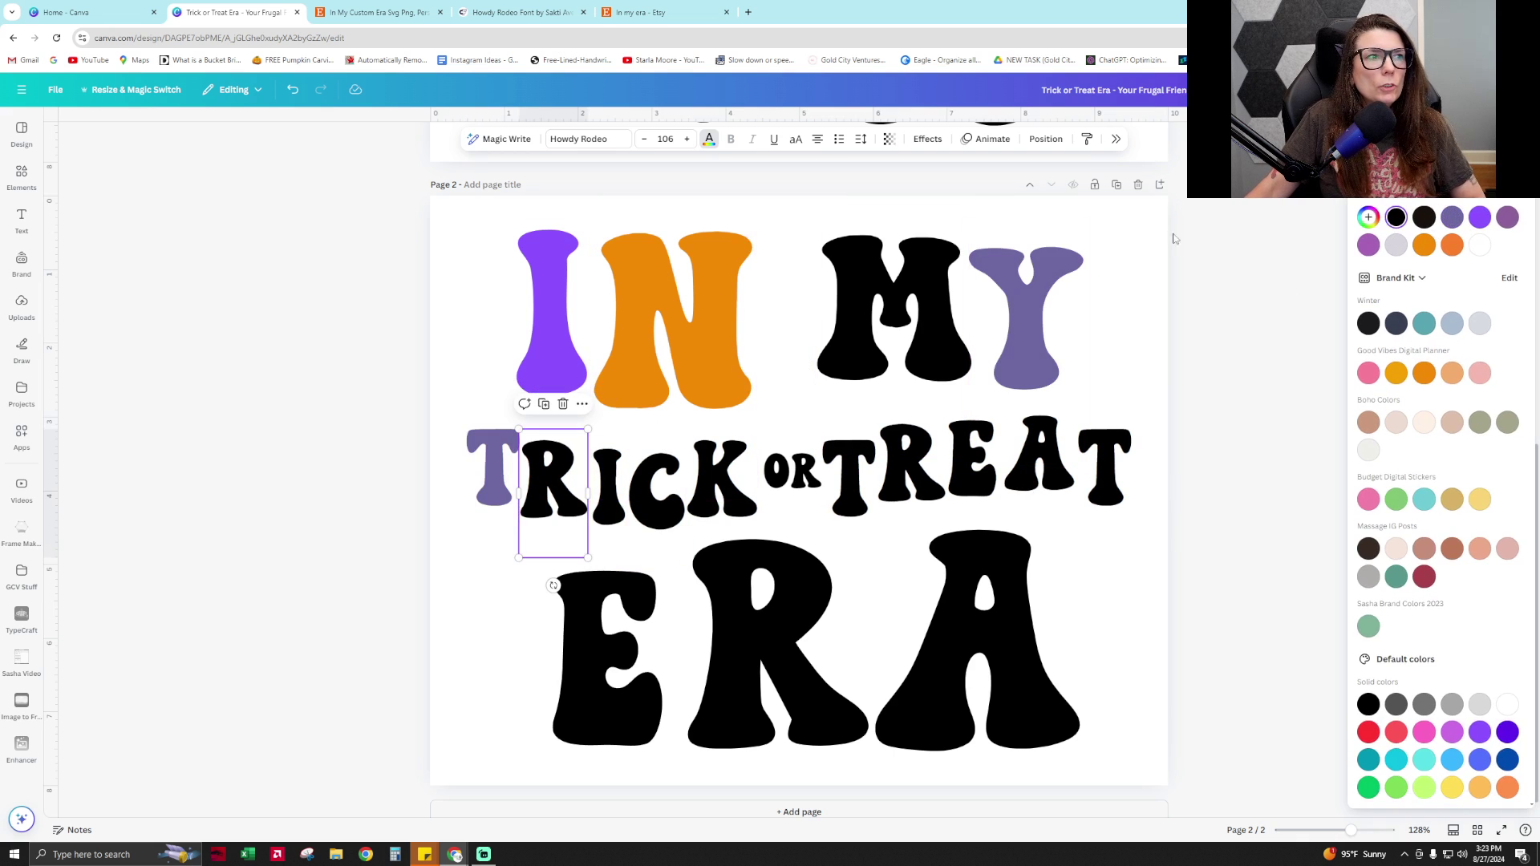
{"action": "left_click", "coordinate": [1453, 217]}
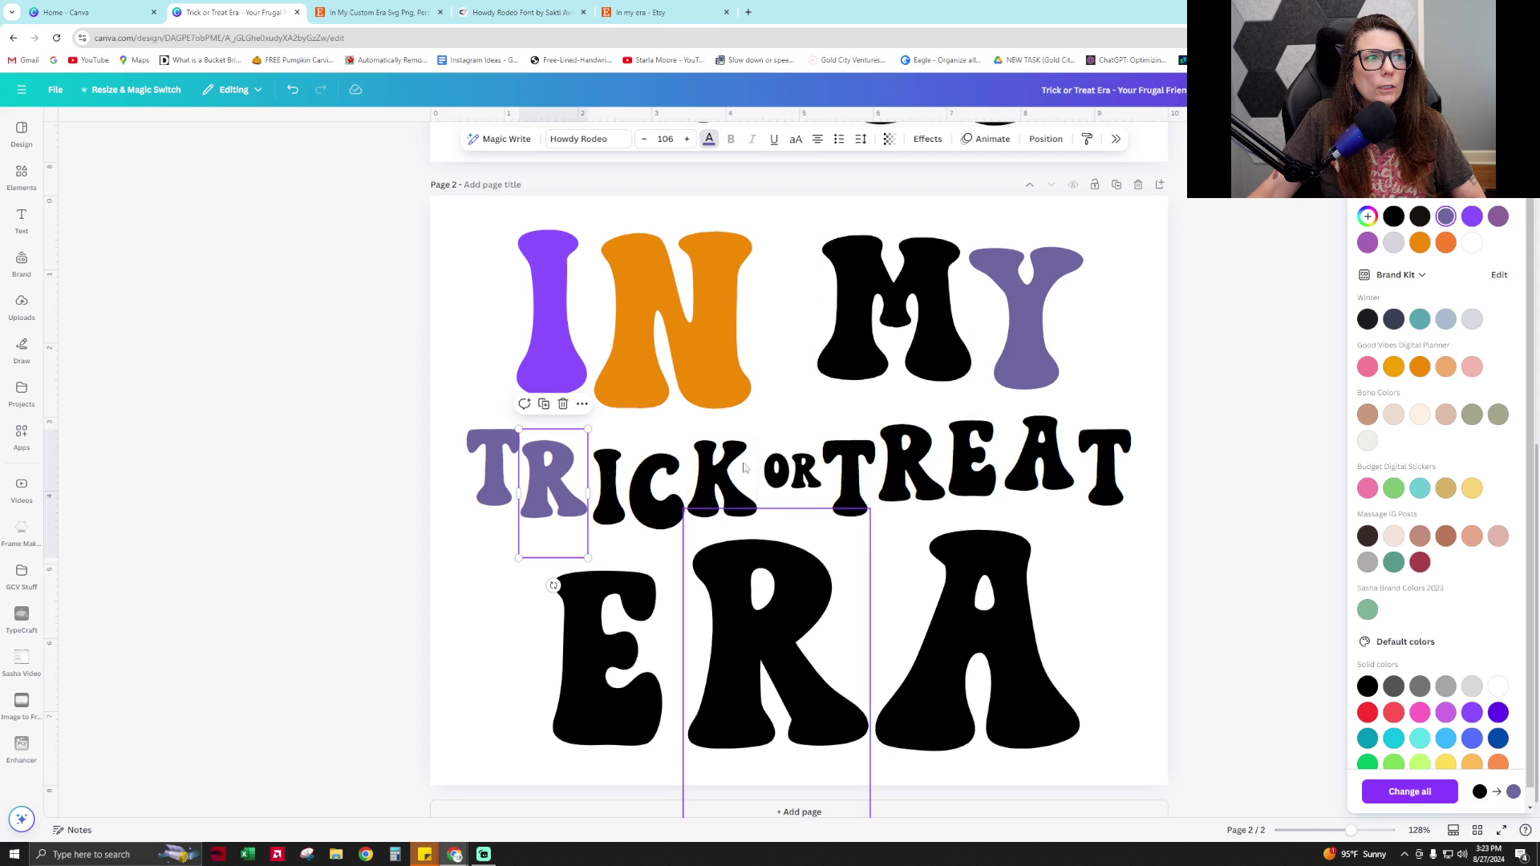
{"action": "left_click", "coordinate": [1420, 243]}
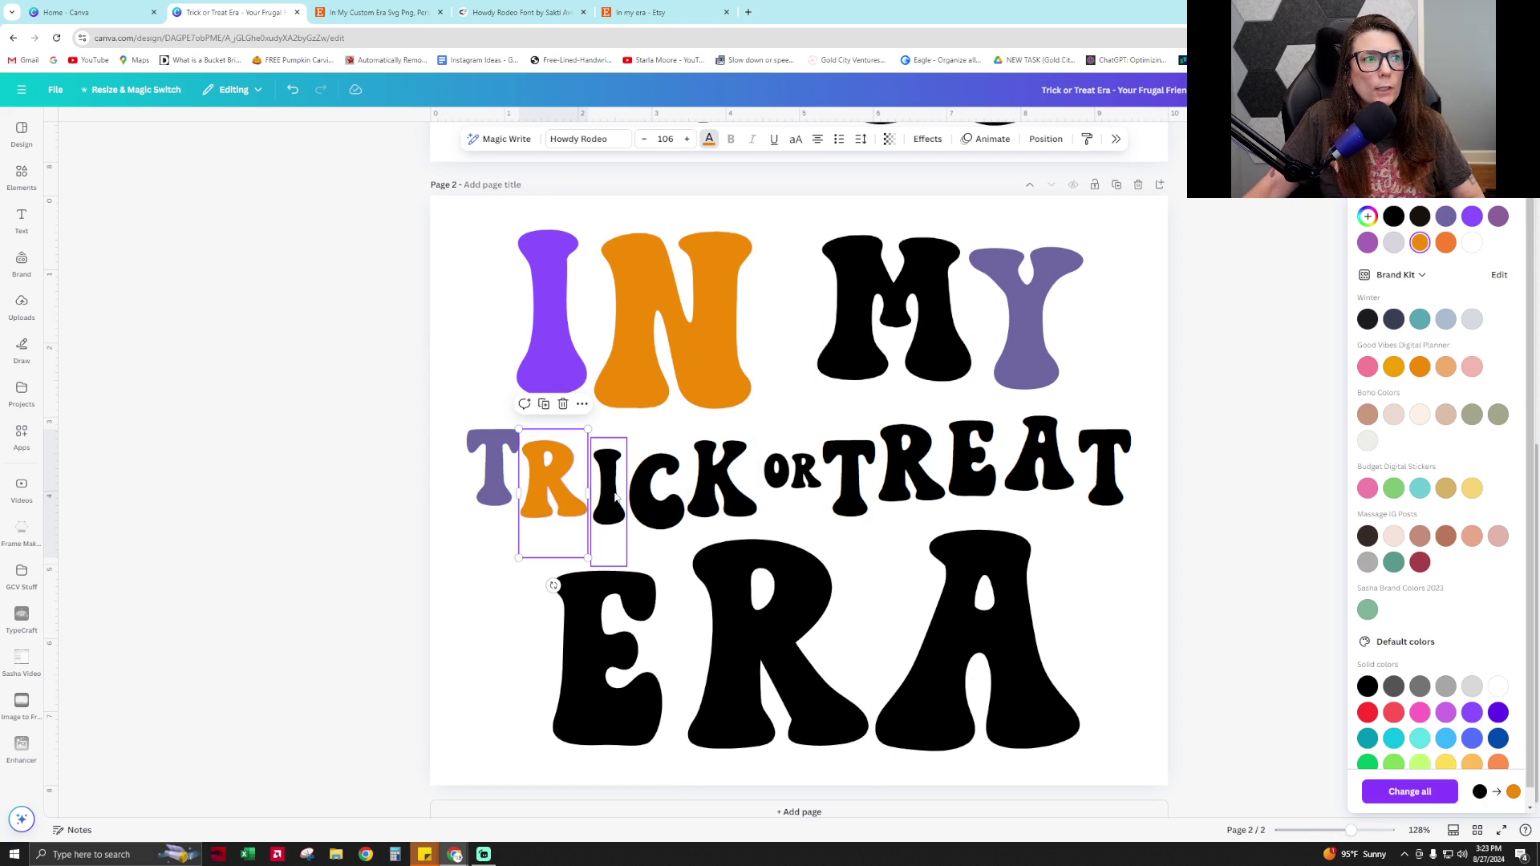
{"action": "left_click", "coordinate": [611, 494]}
{"action": "left_click", "coordinate": [656, 501]}
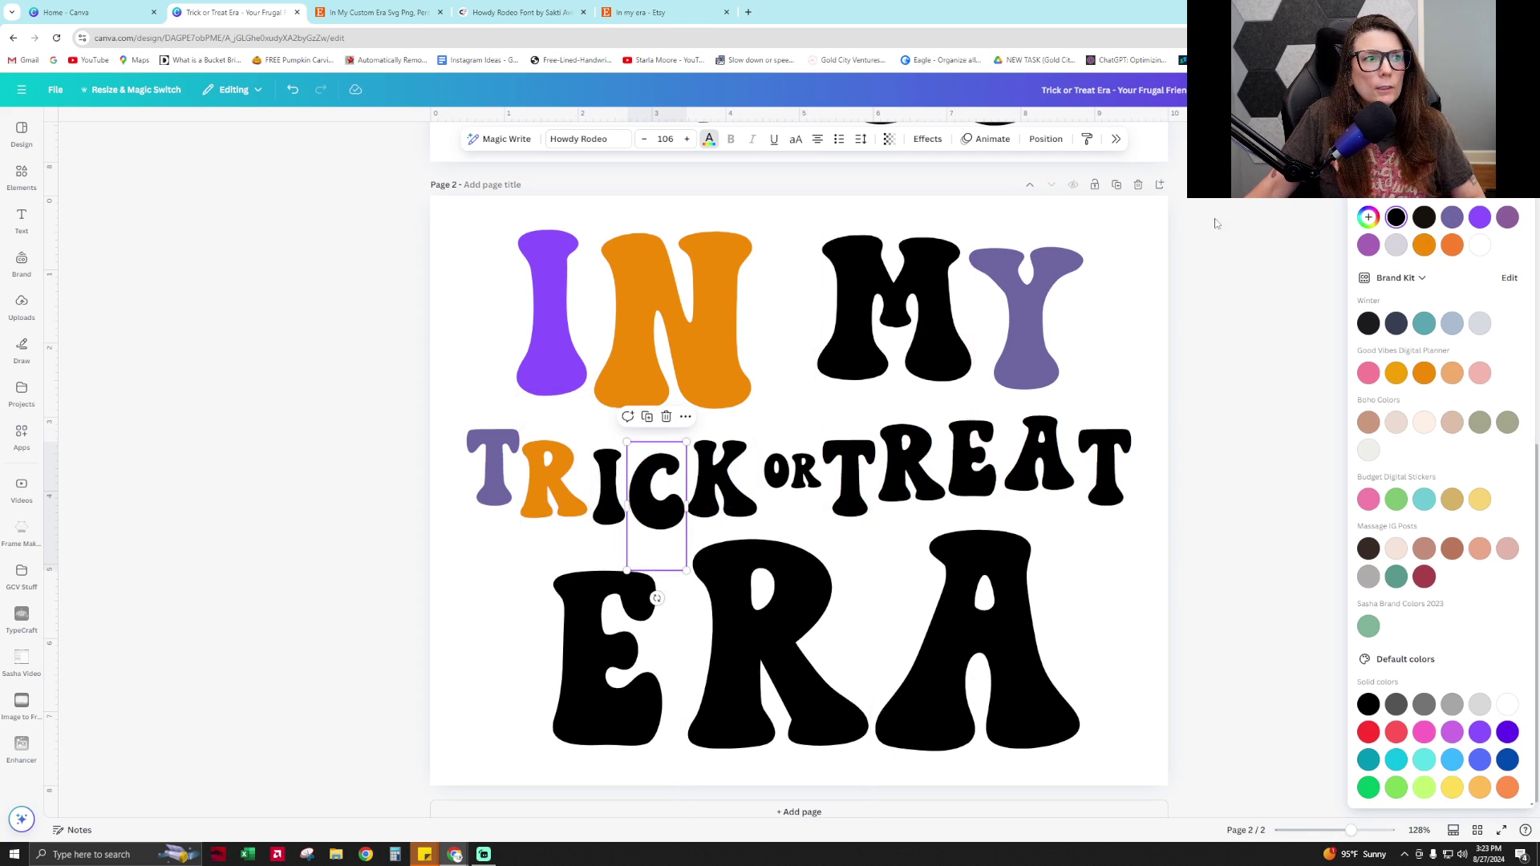
{"action": "left_click", "coordinate": [1420, 245]}
{"action": "left_click", "coordinate": [721, 477]}
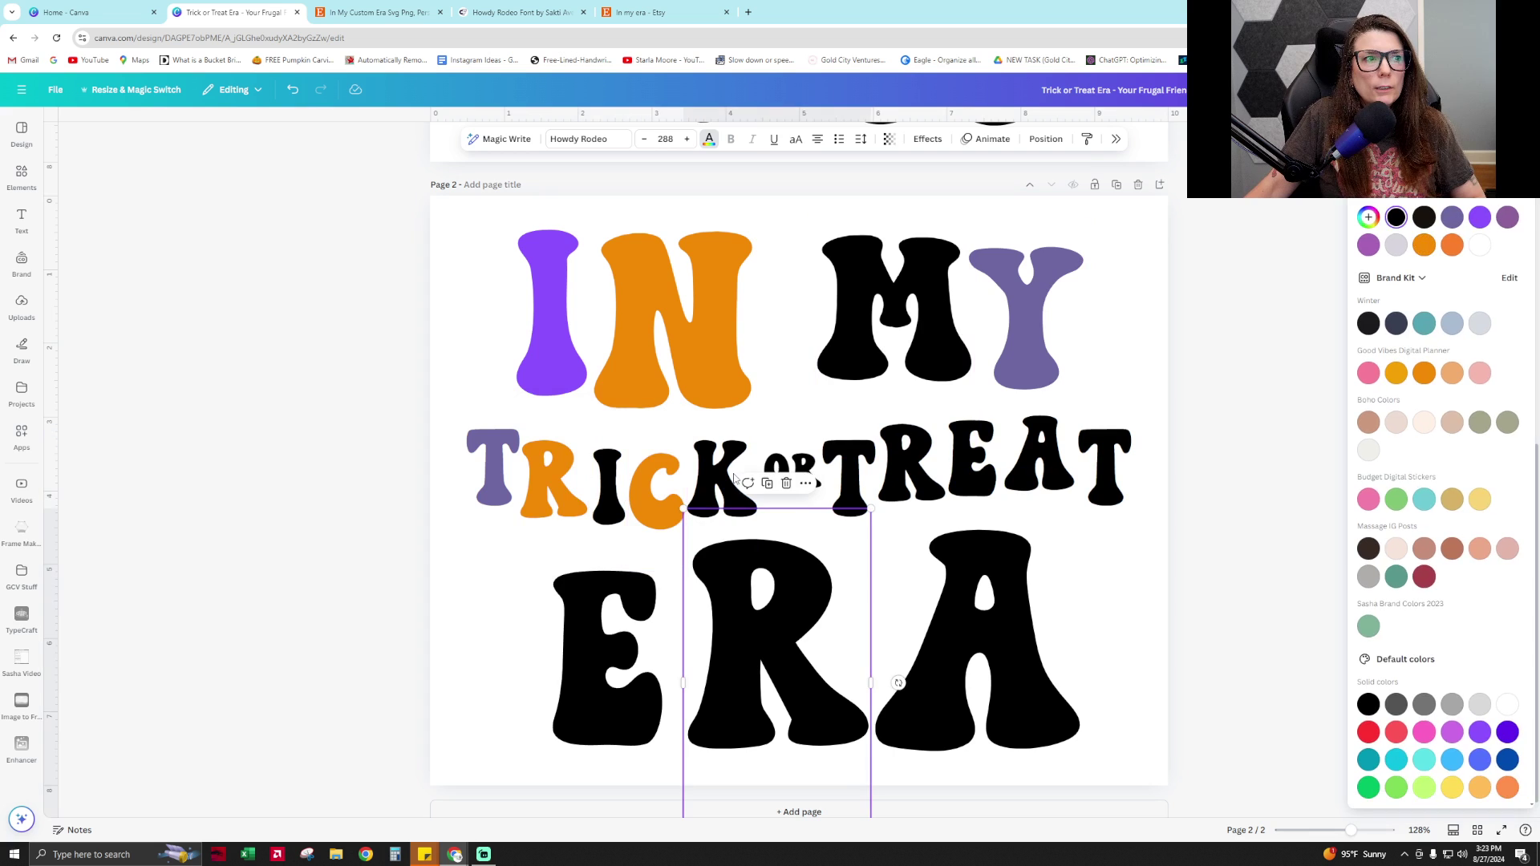
Set the I of IN and the Y of MY back to bright purple, and make OR bright purple
{"action": "left_click", "coordinate": [537, 356]}
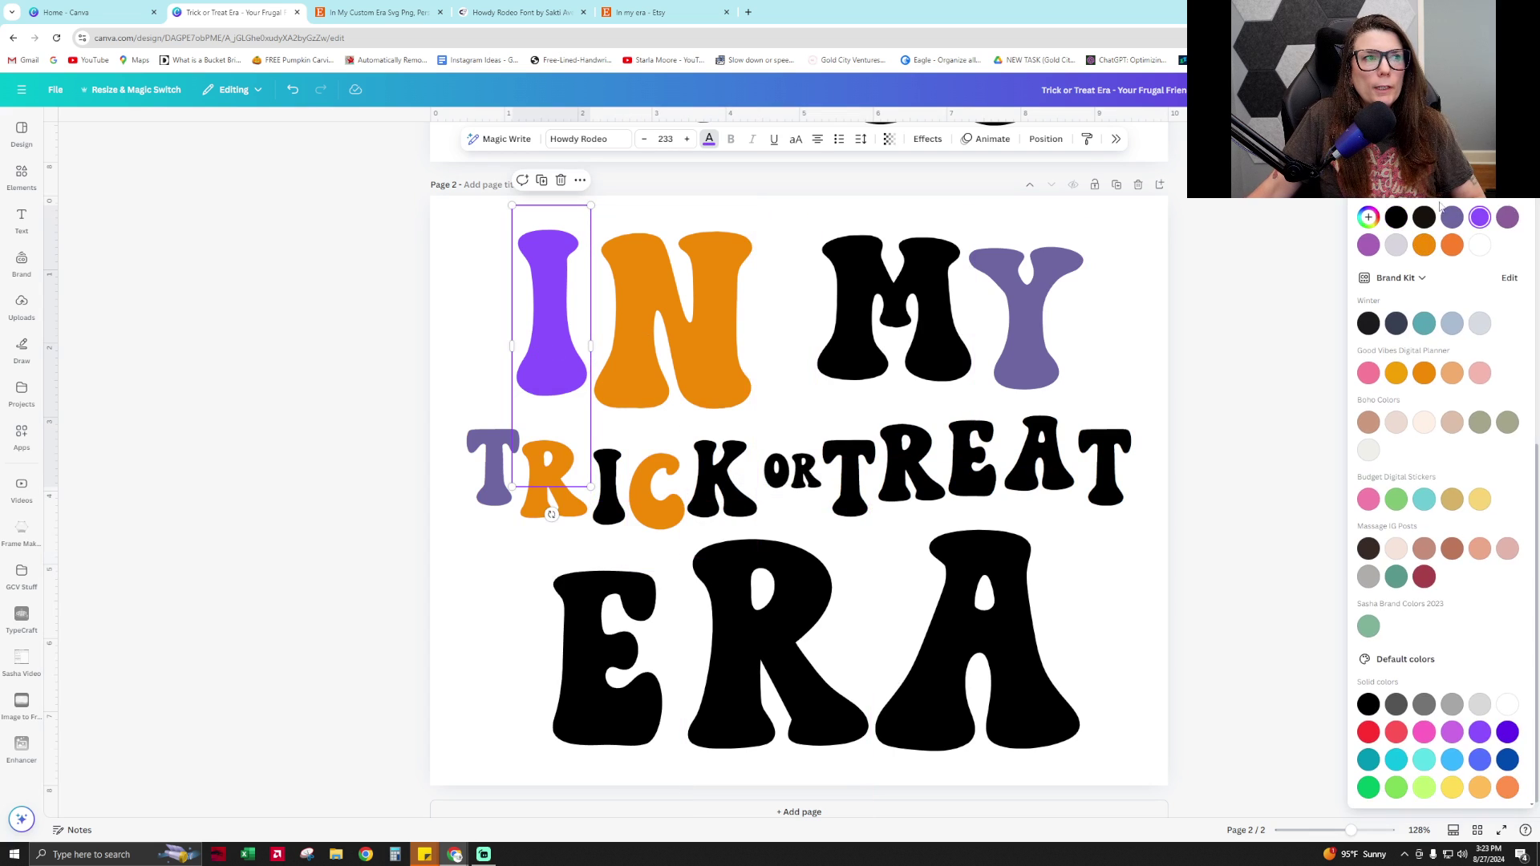
{"action": "left_click", "coordinate": [1510, 217]}
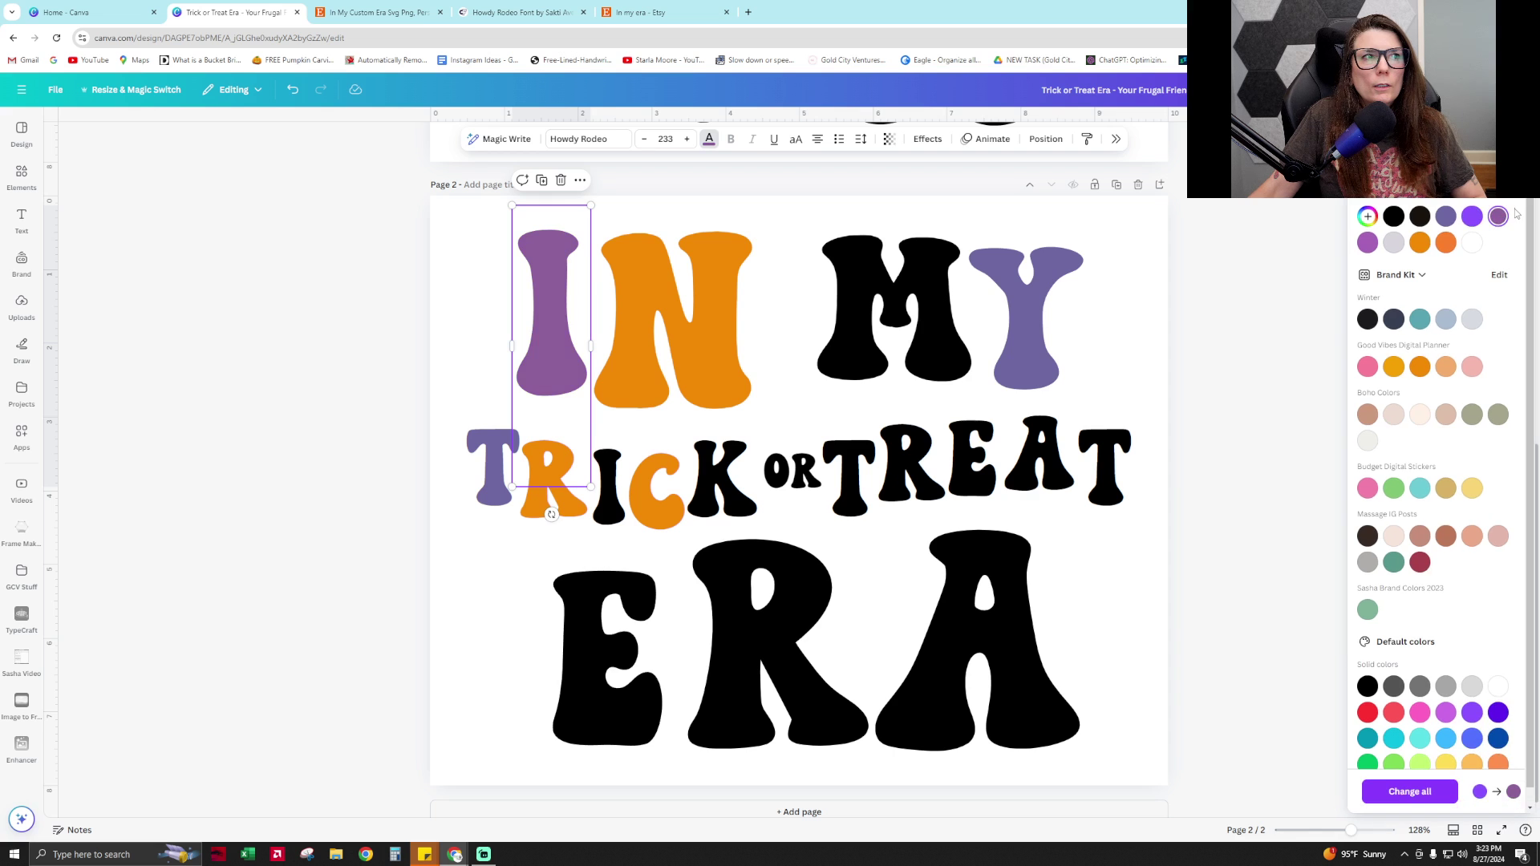
{"action": "left_click", "coordinate": [1471, 217]}
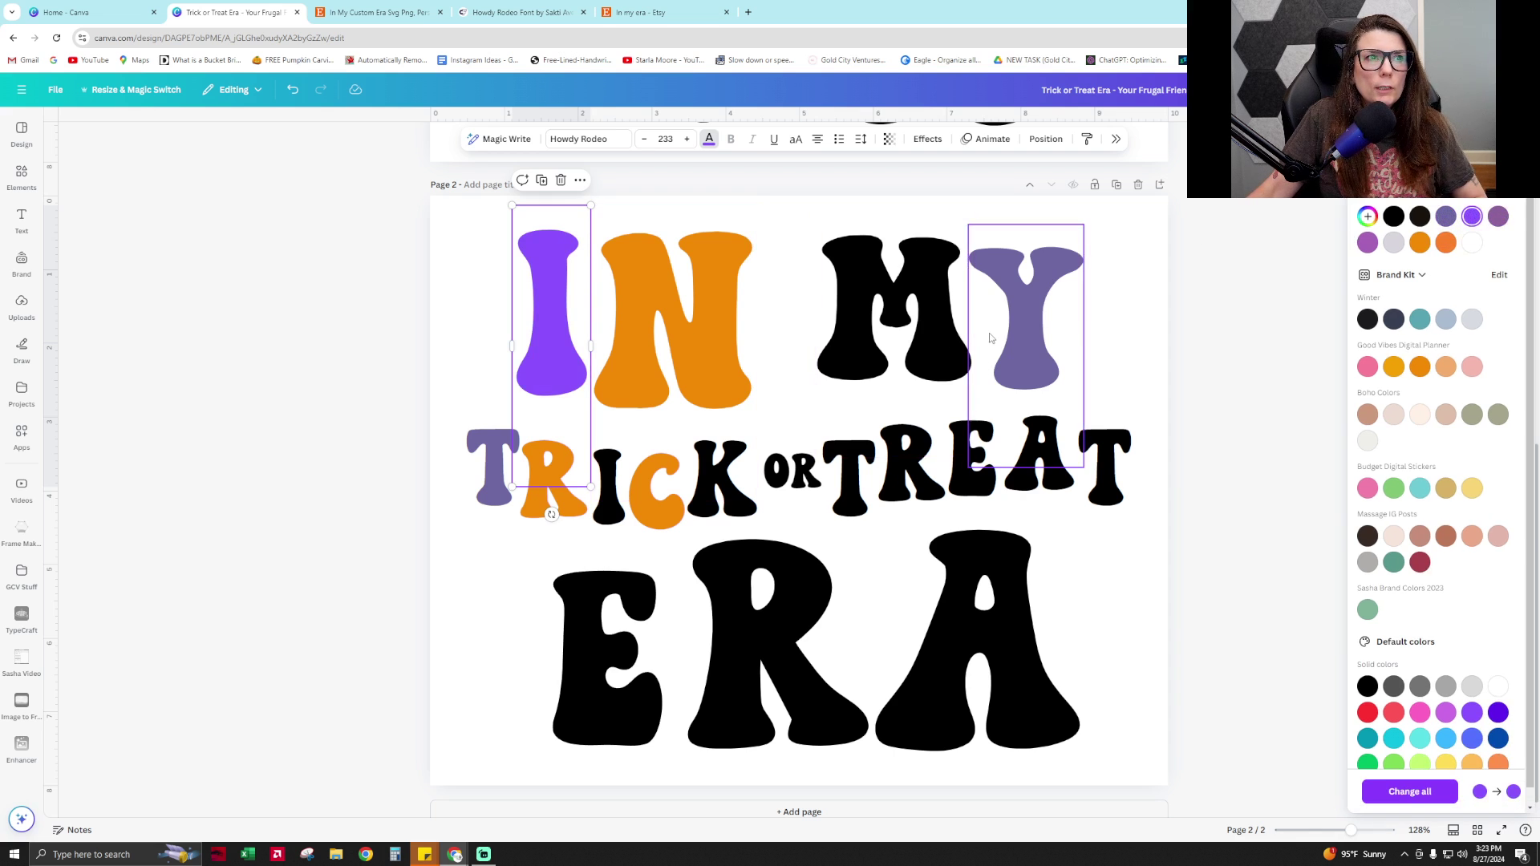
{"action": "left_click", "coordinate": [1026, 321]}
{"action": "left_click", "coordinate": [1480, 218]}
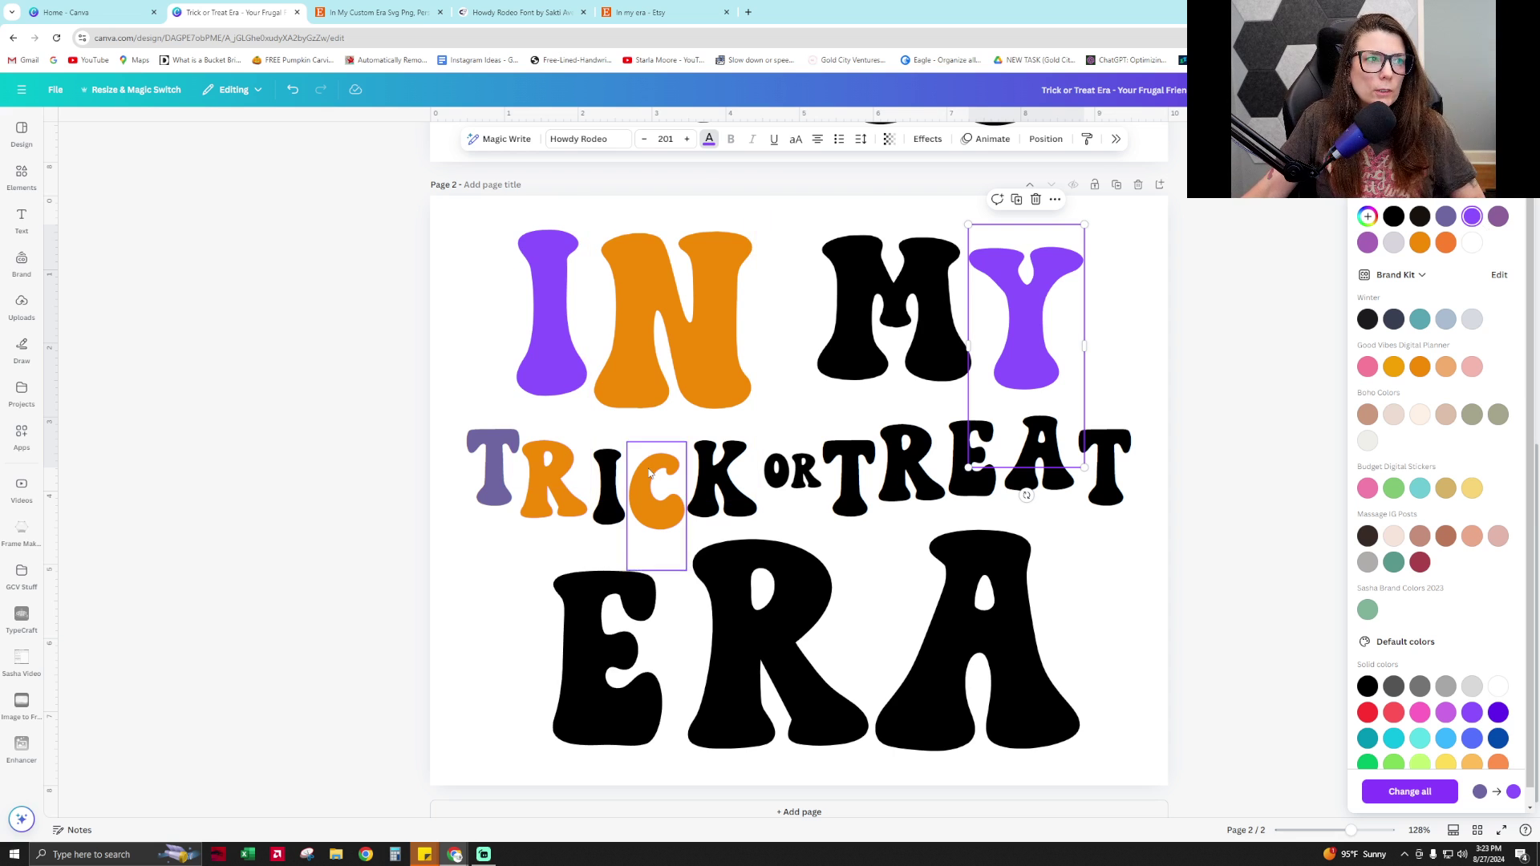
{"action": "left_click", "coordinate": [488, 488]}
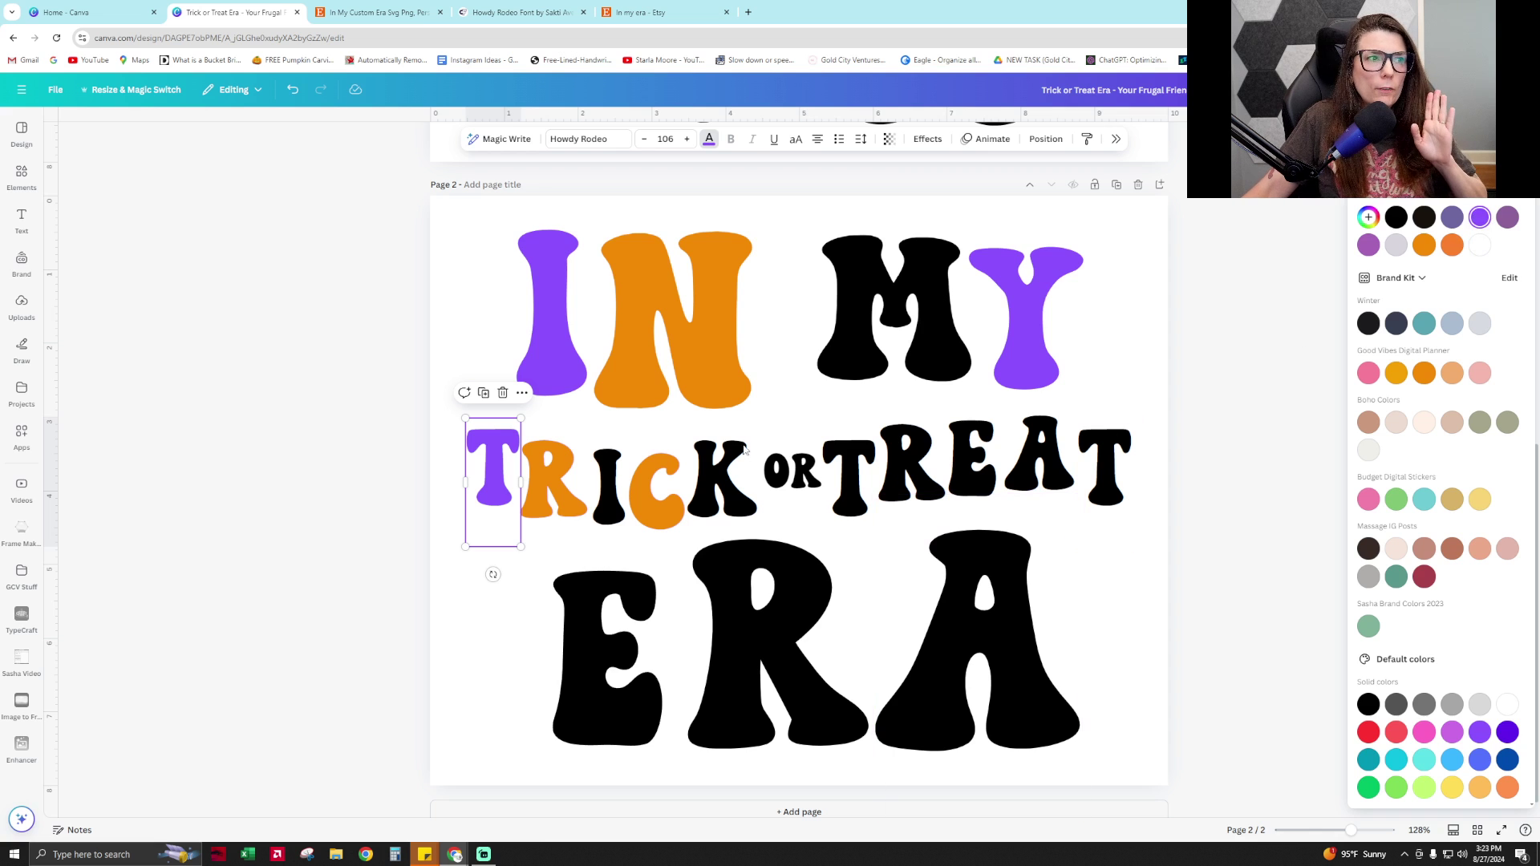
{"action": "left_click", "coordinate": [799, 462]}
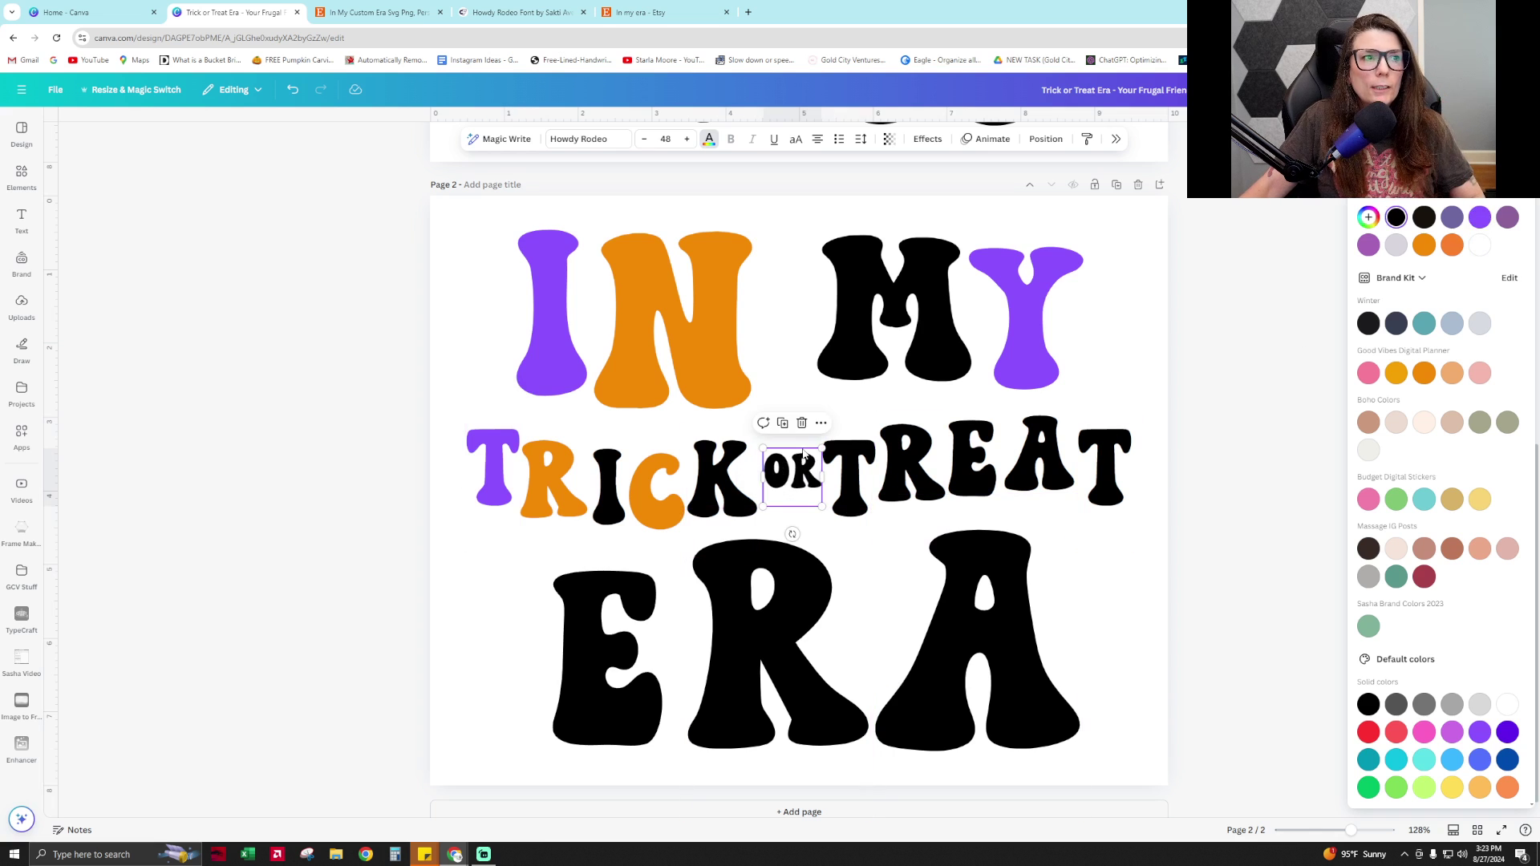
{"action": "left_click", "coordinate": [1480, 218]}
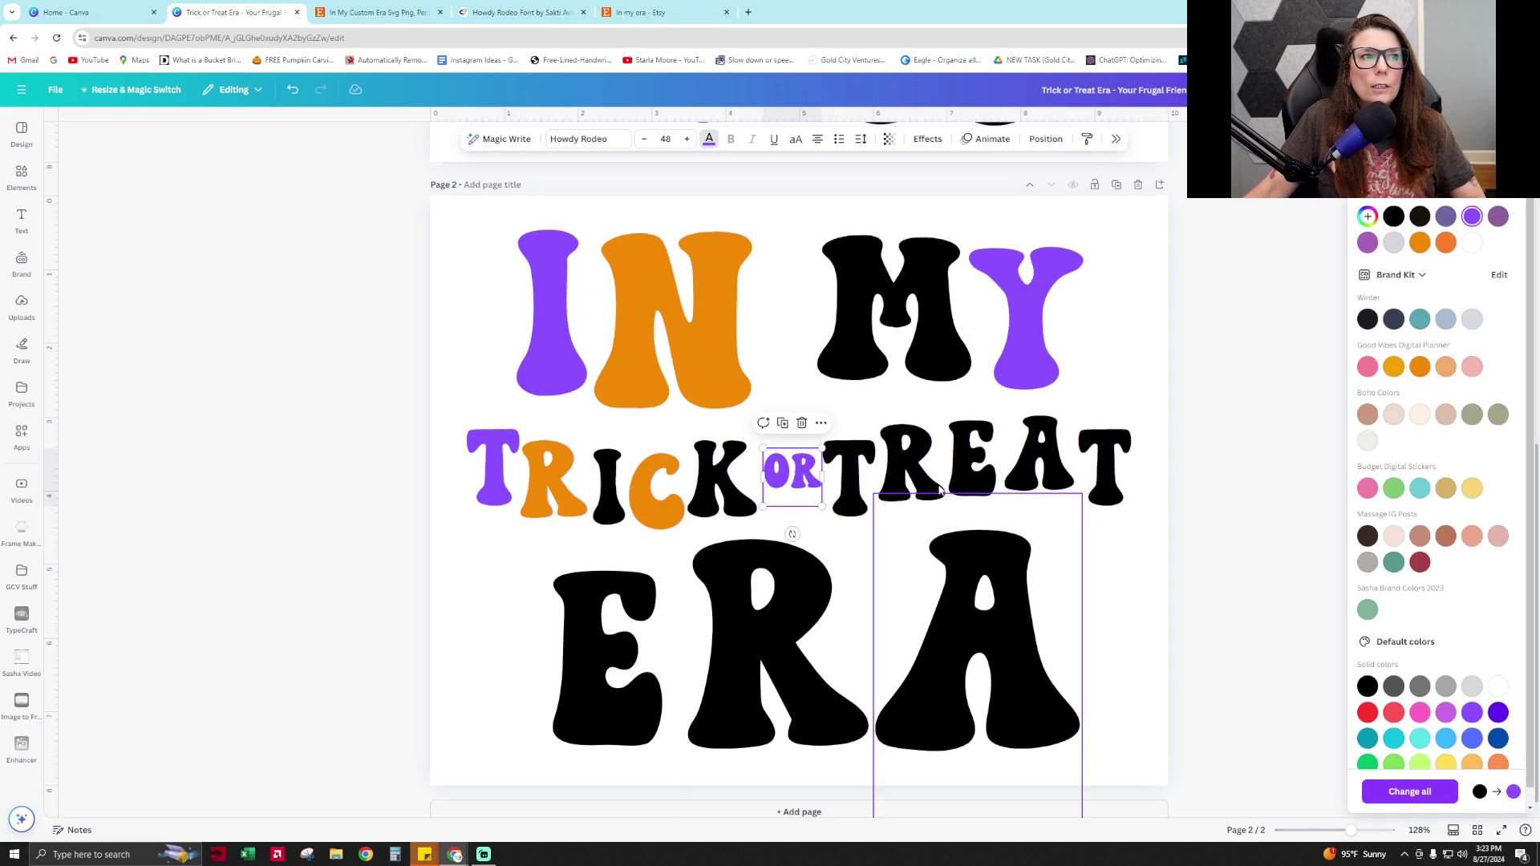
Alternate TREAT's letters orange, purple, orange, purple
{"action": "left_click", "coordinate": [855, 449]}
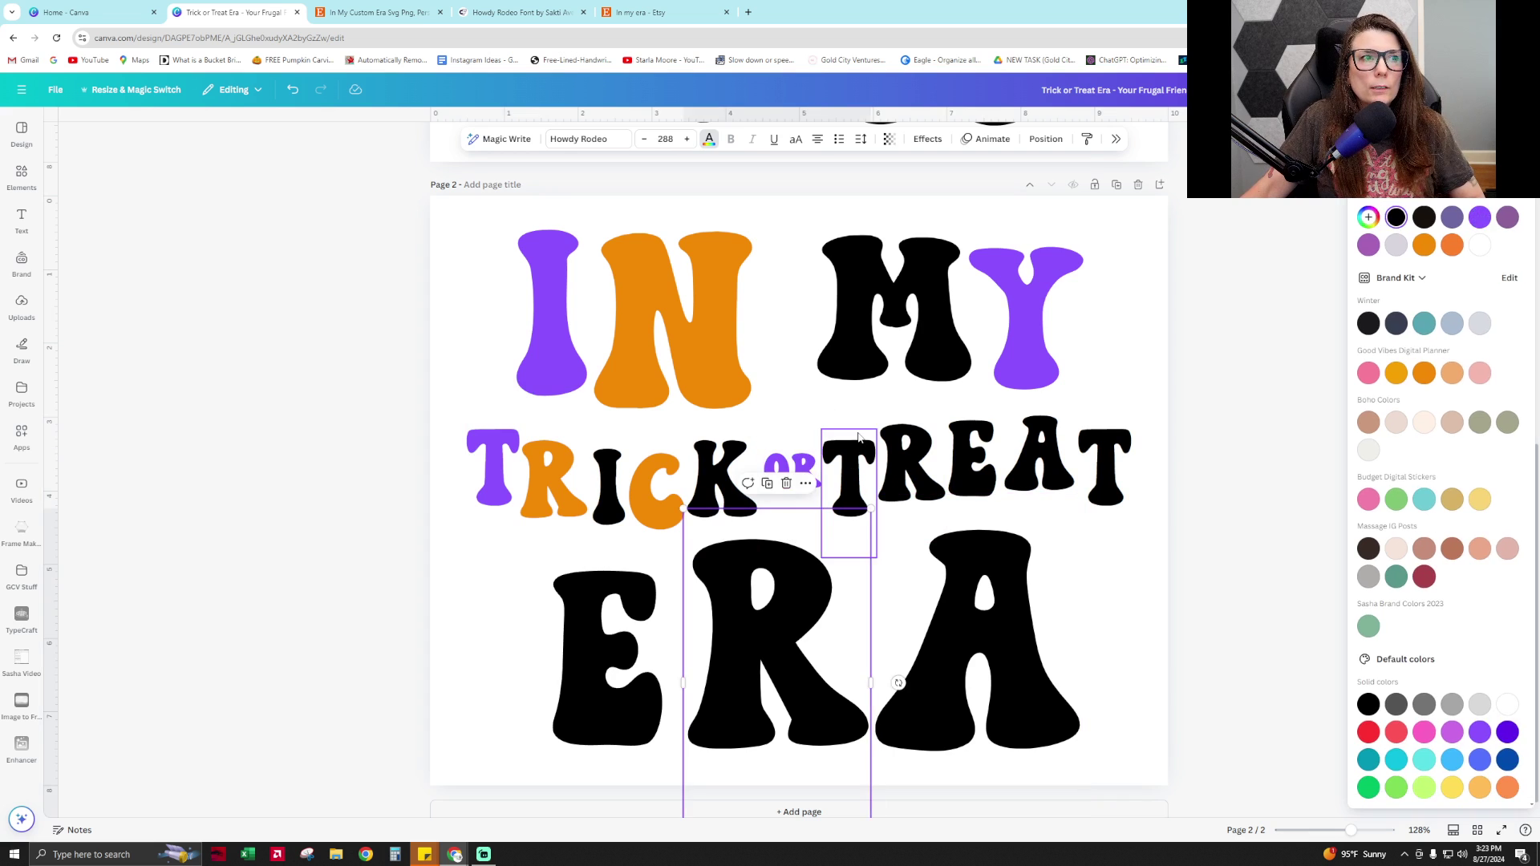
{"action": "left_click", "coordinate": [1453, 246]}
{"action": "left_click", "coordinate": [922, 431]}
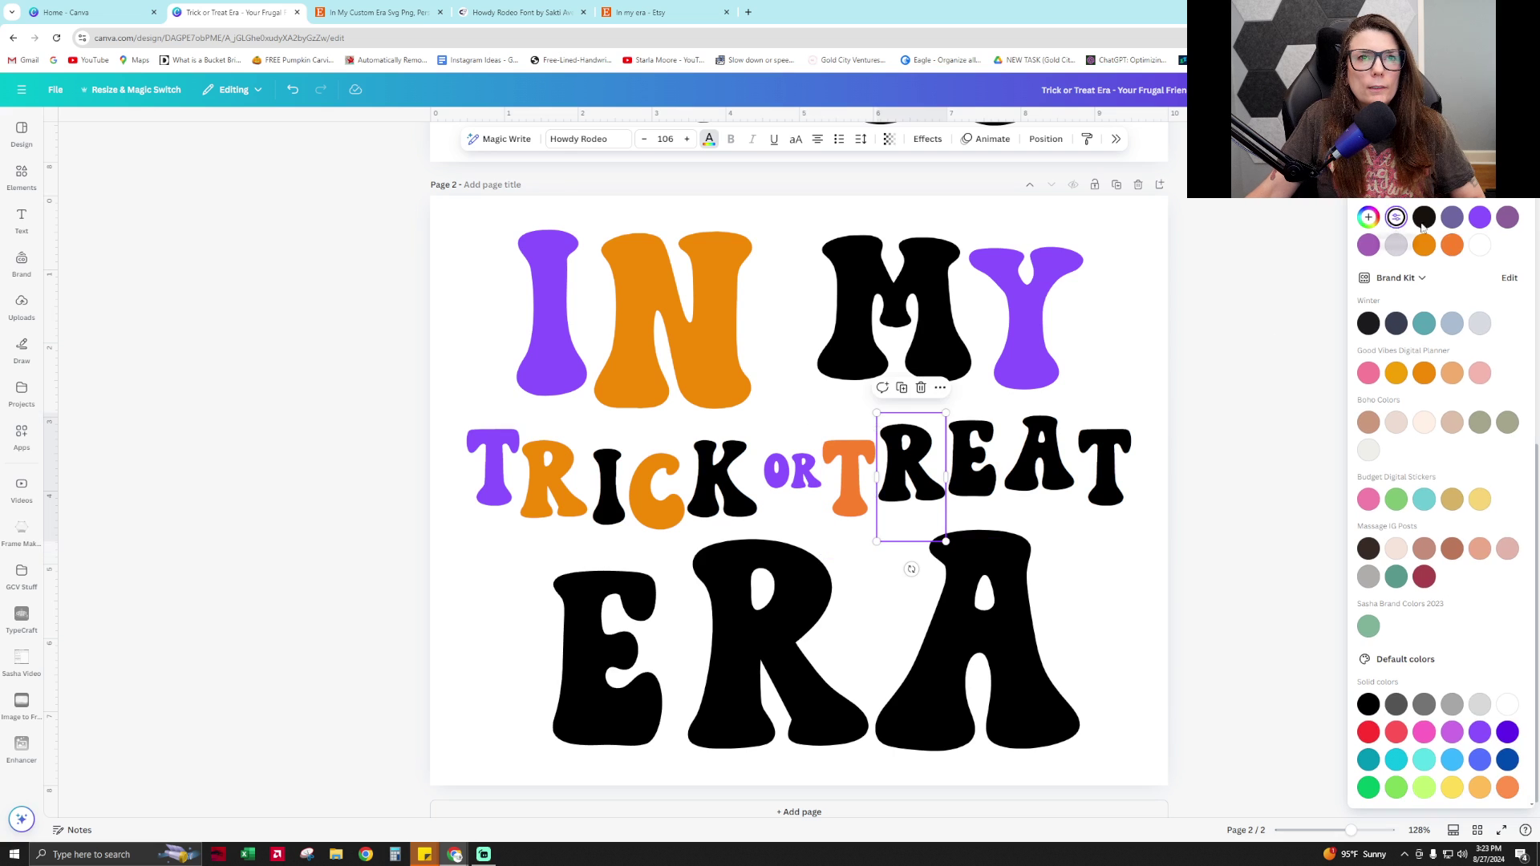
{"action": "left_click", "coordinate": [1480, 218]}
{"action": "left_click", "coordinate": [1039, 449]}
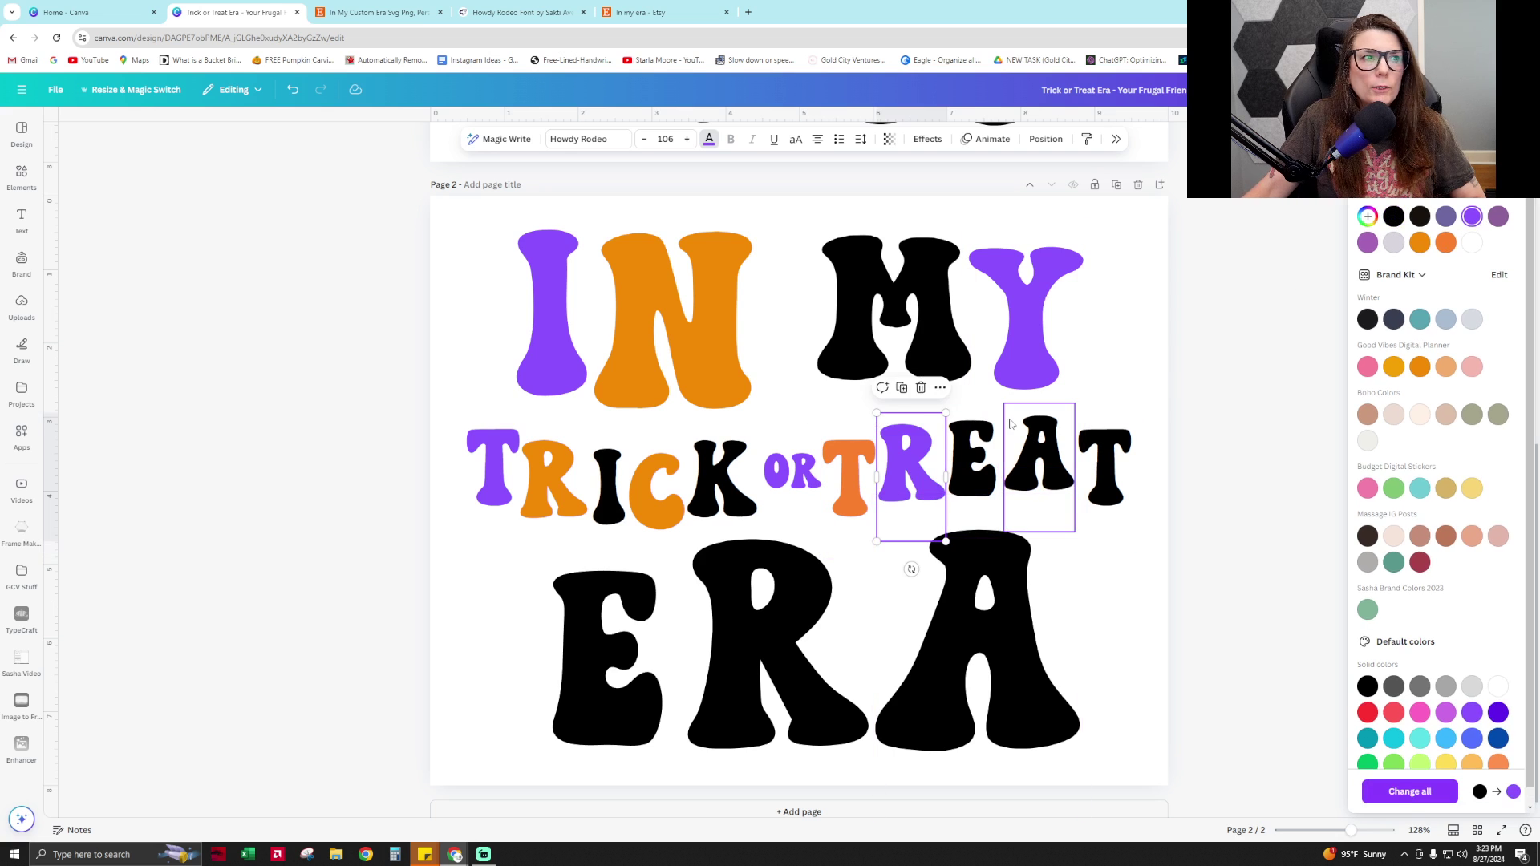
{"action": "left_click", "coordinate": [1452, 246]}
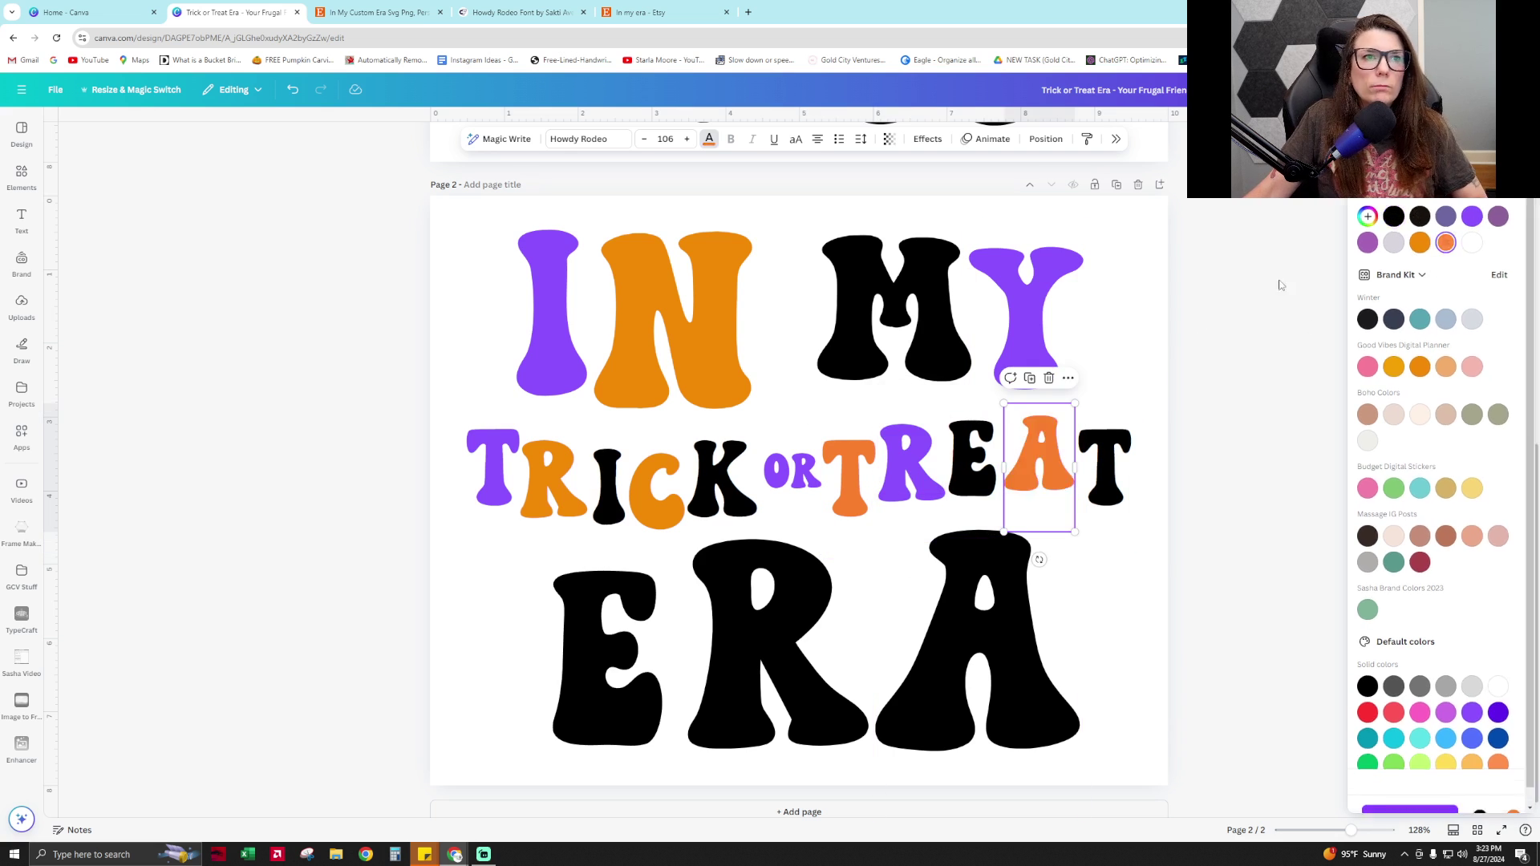
{"action": "left_click", "coordinate": [1104, 473]}
{"action": "left_click", "coordinate": [1479, 218]}
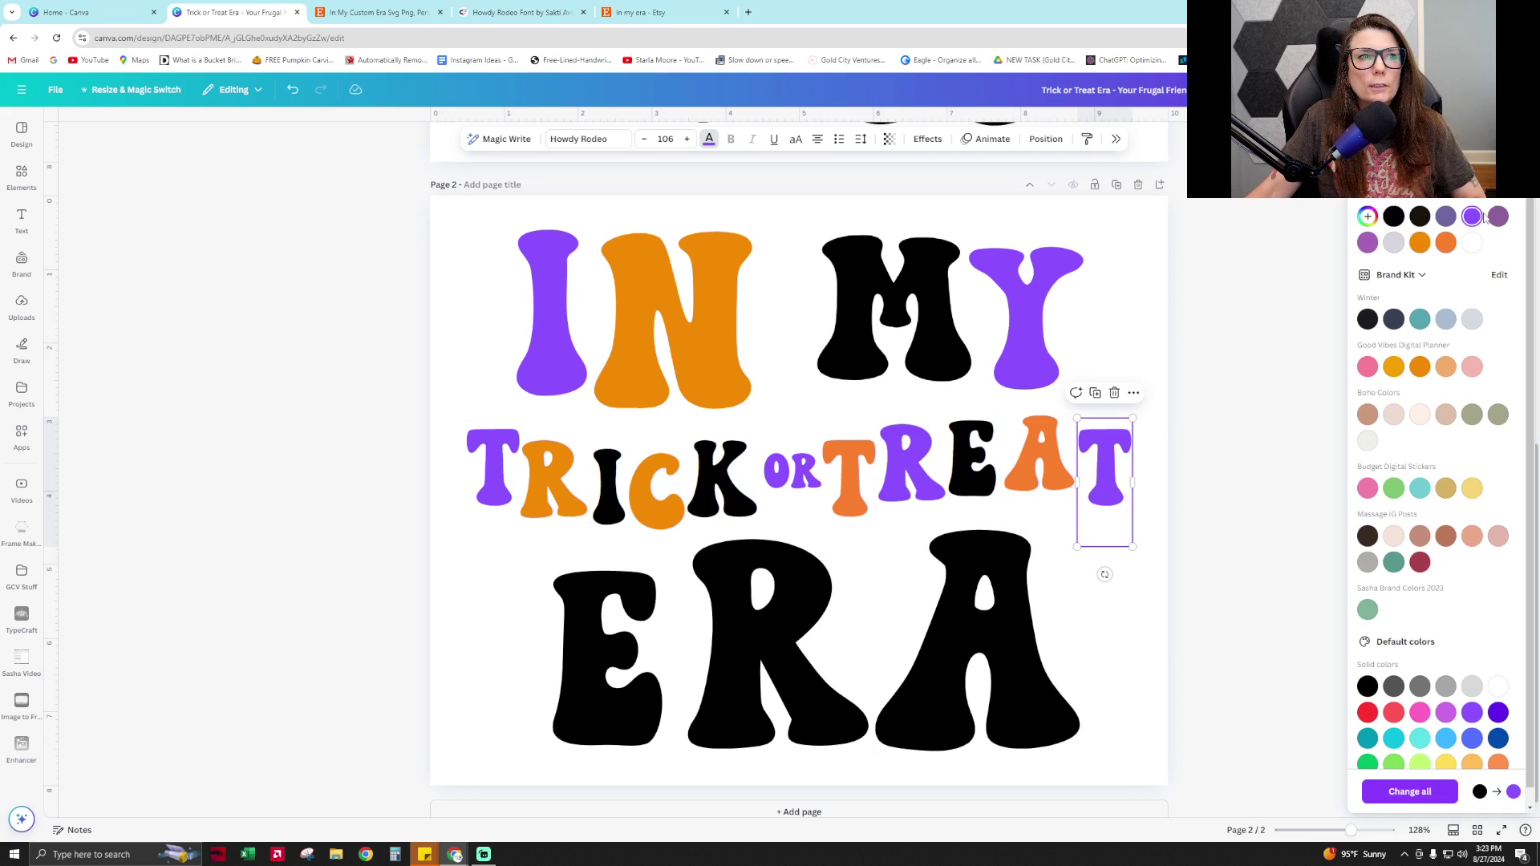
Colour ERA's E orange and its R purple, then clear the selection
{"action": "left_click", "coordinate": [607, 642]}
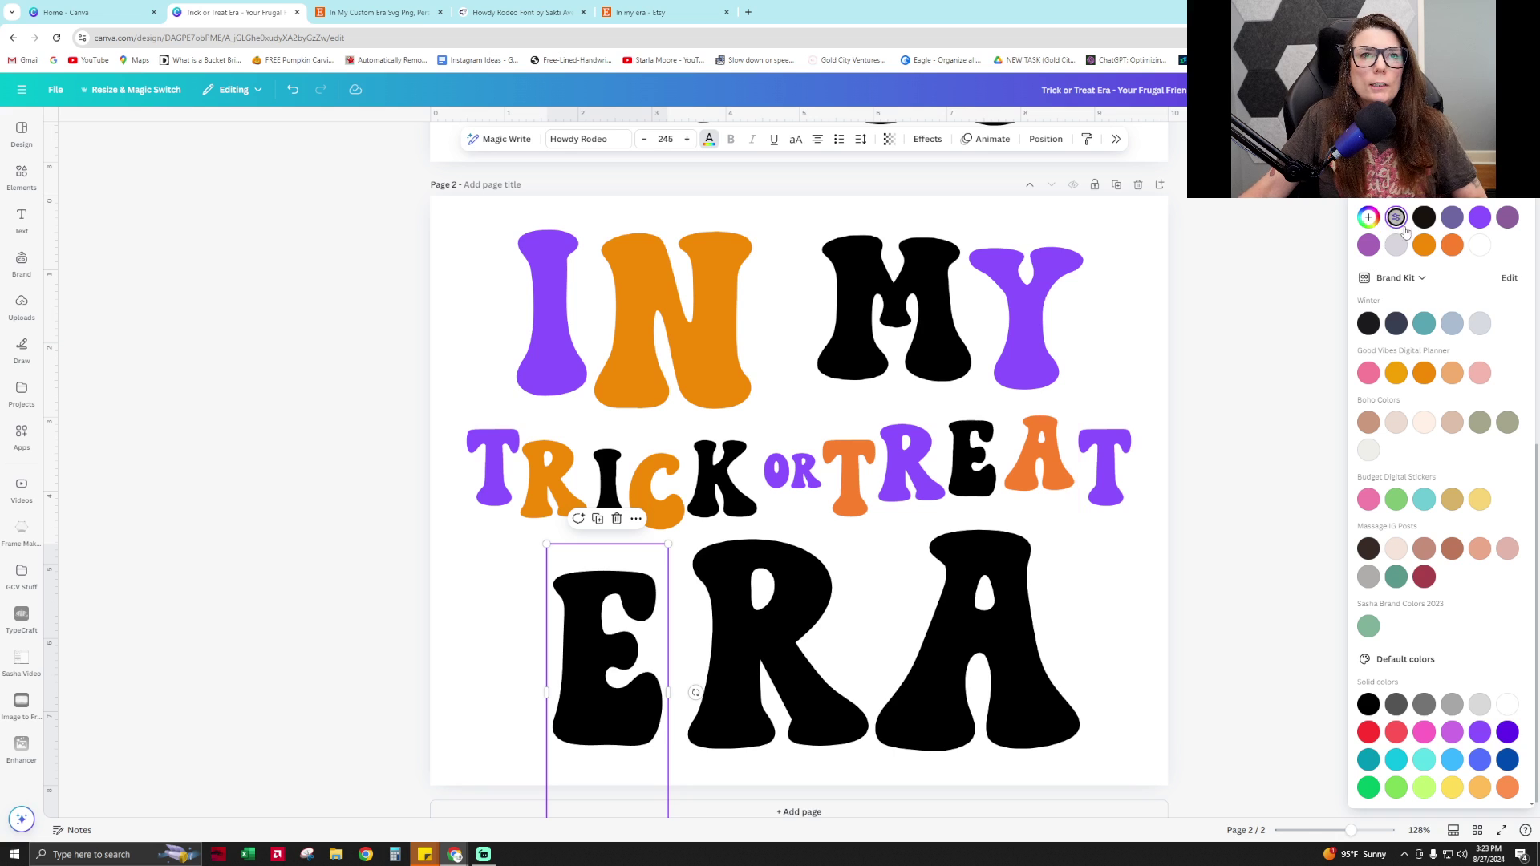
{"action": "left_click", "coordinate": [1447, 247]}
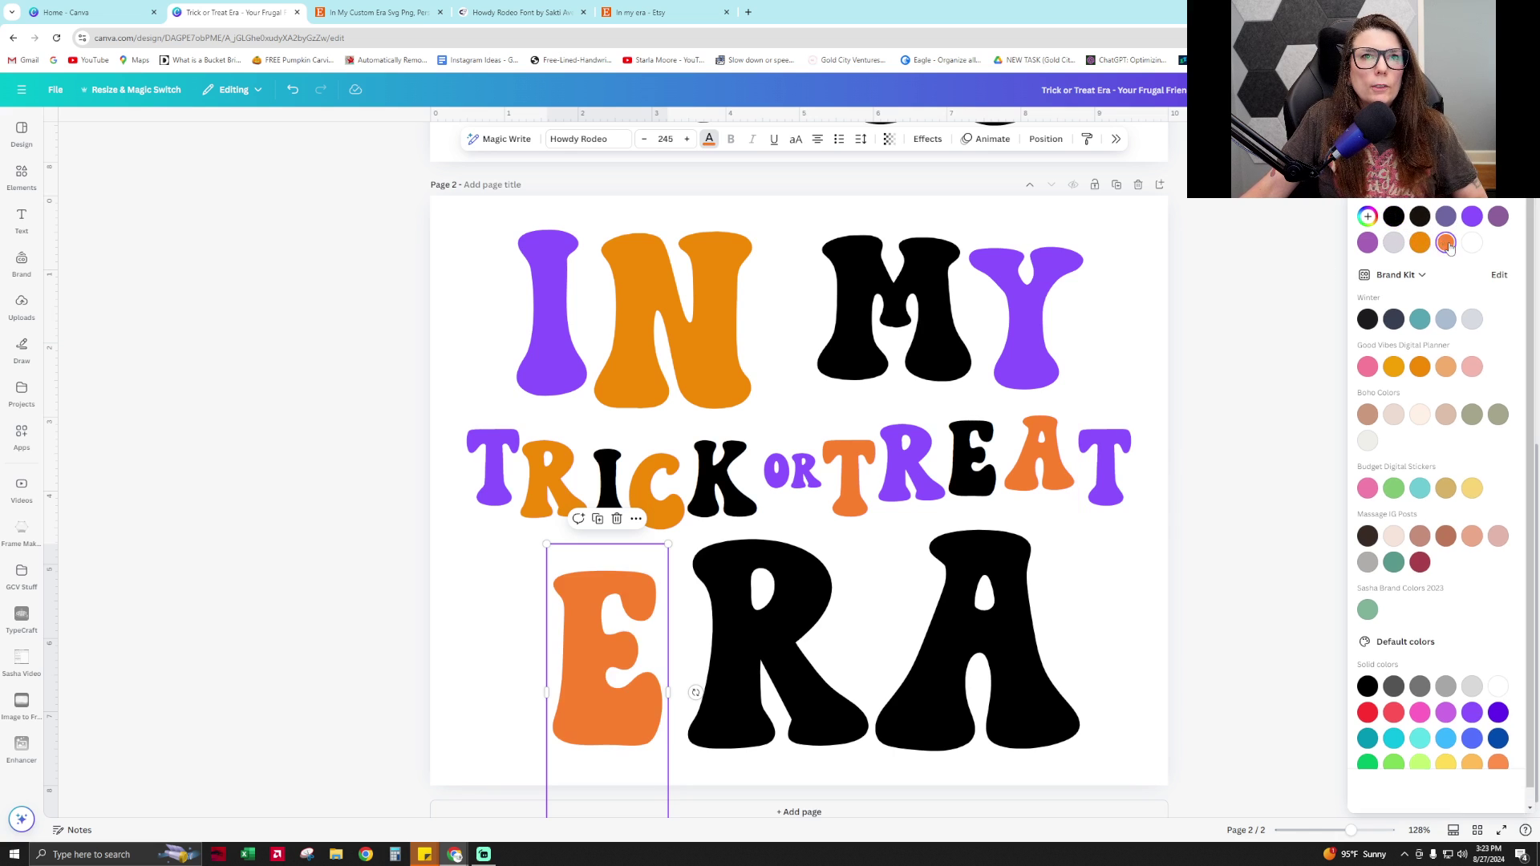
{"action": "key", "text": "Tab"}
{"action": "left_click", "coordinate": [1480, 218]}
{"action": "key", "text": "Tab"}
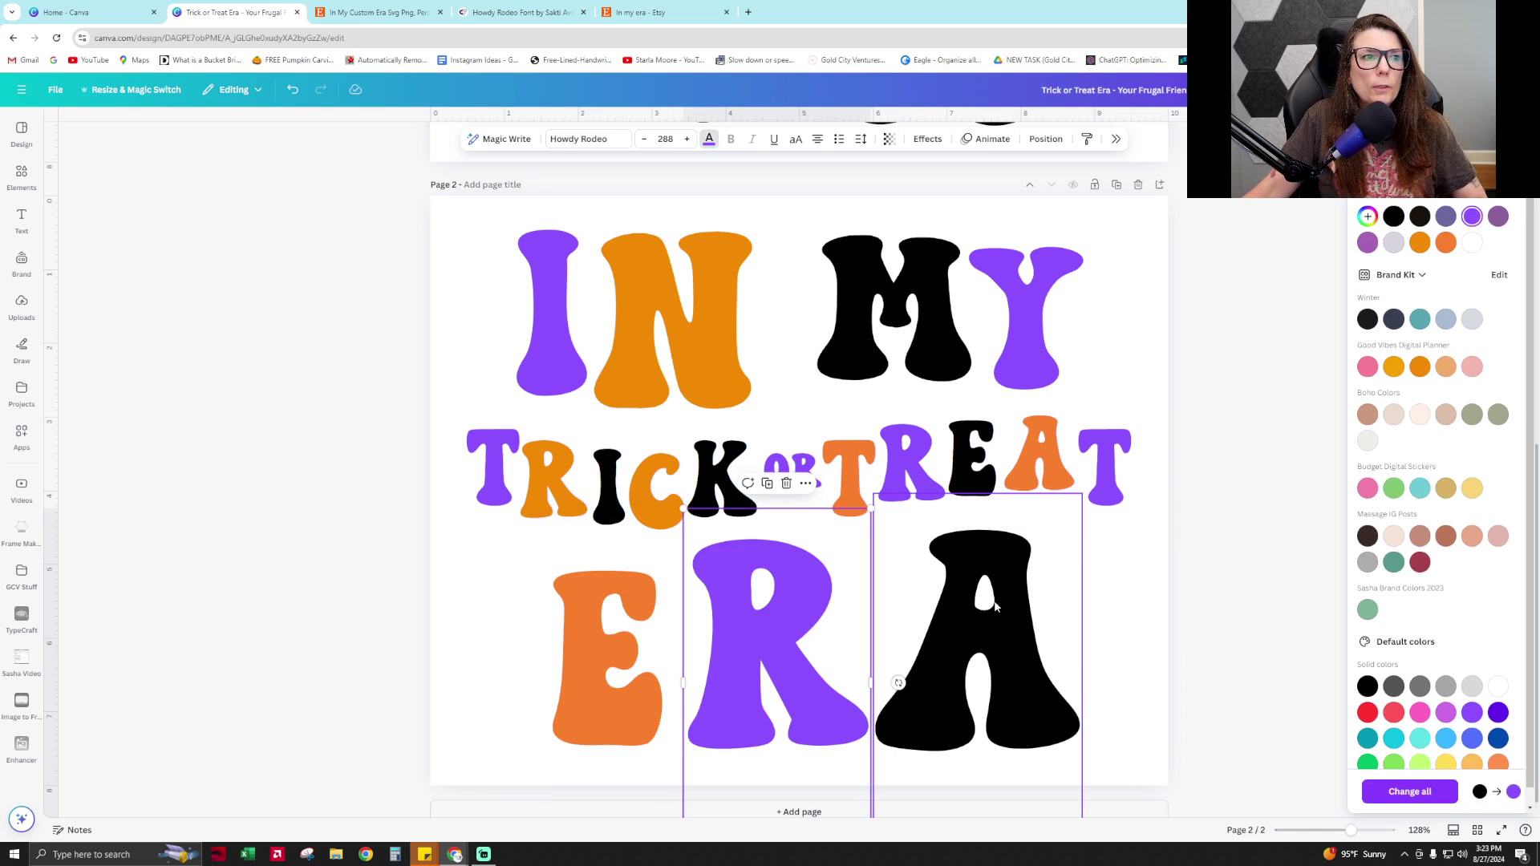
{"action": "key", "text": "Escape"}
{"action": "left_click", "coordinate": [1208, 585]}
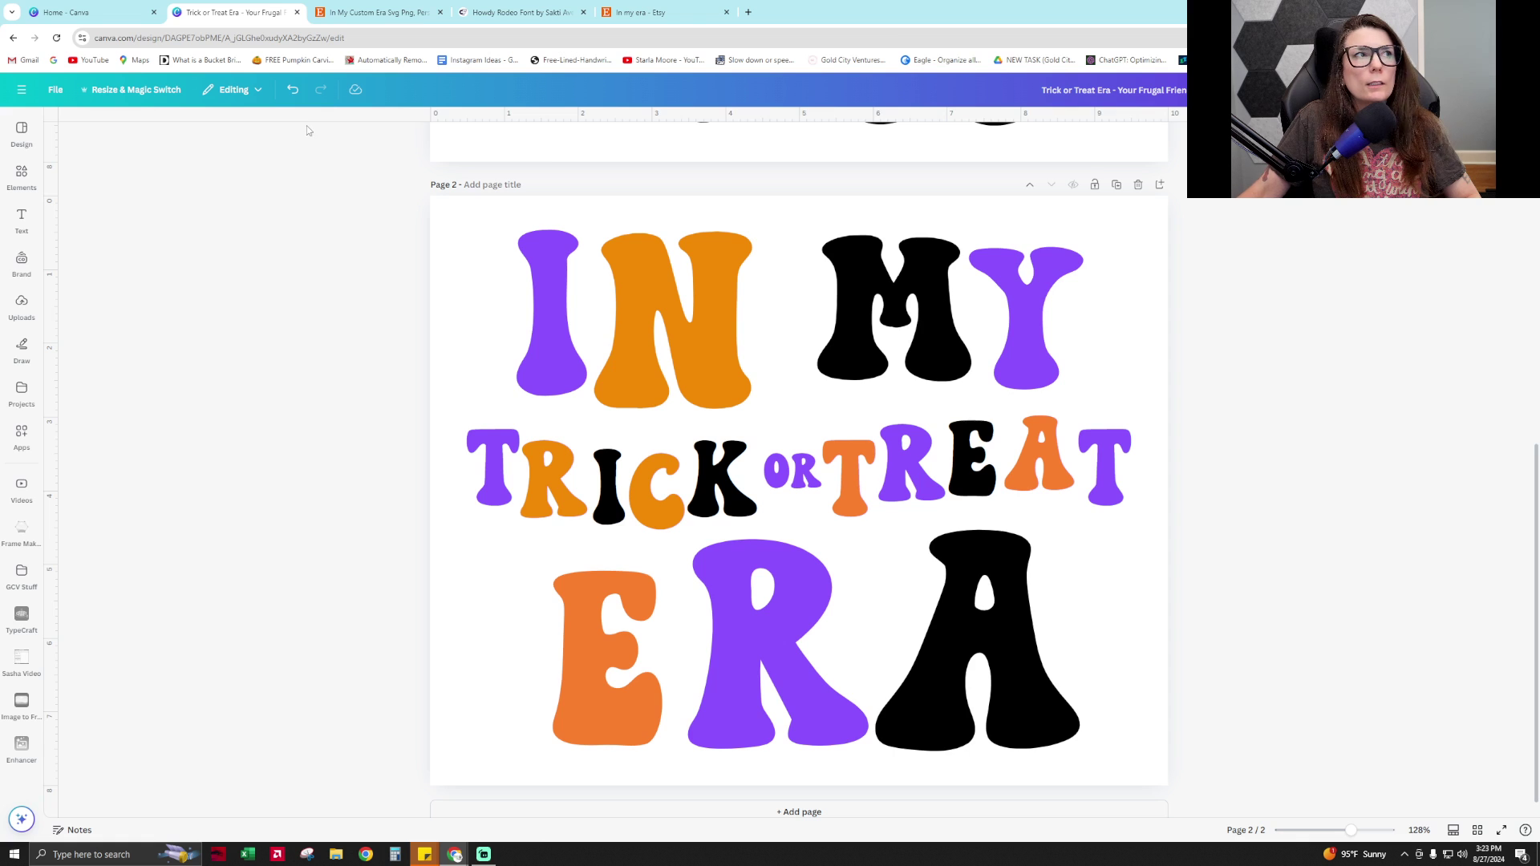
Check the Etsy reference listing, then return to the design's Elements library
{"action": "left_click", "coordinate": [376, 12]}
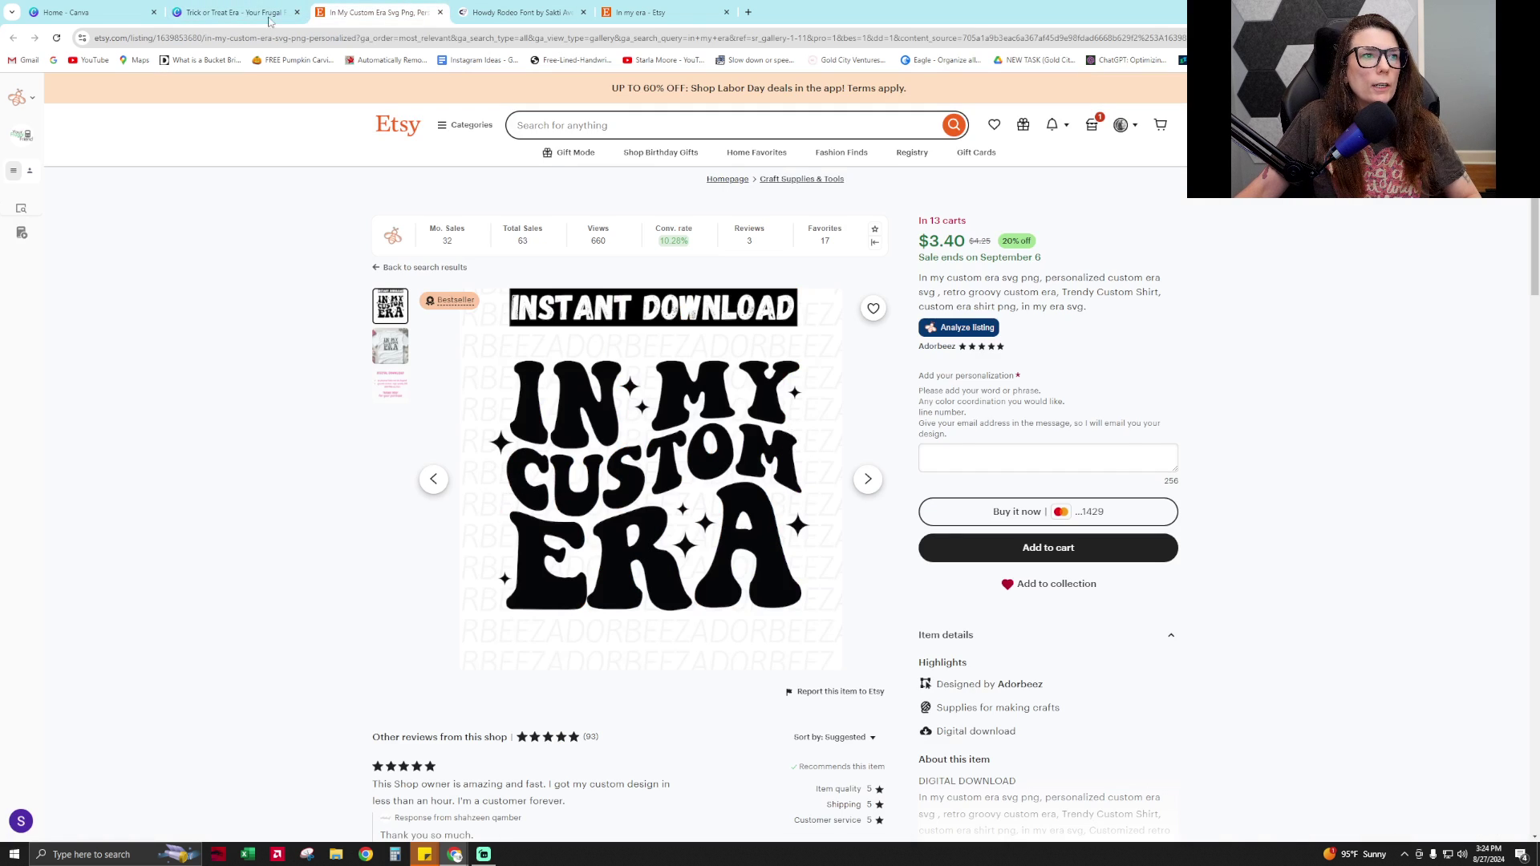
{"action": "left_click", "coordinate": [241, 13]}
{"action": "left_click", "coordinate": [22, 177]}
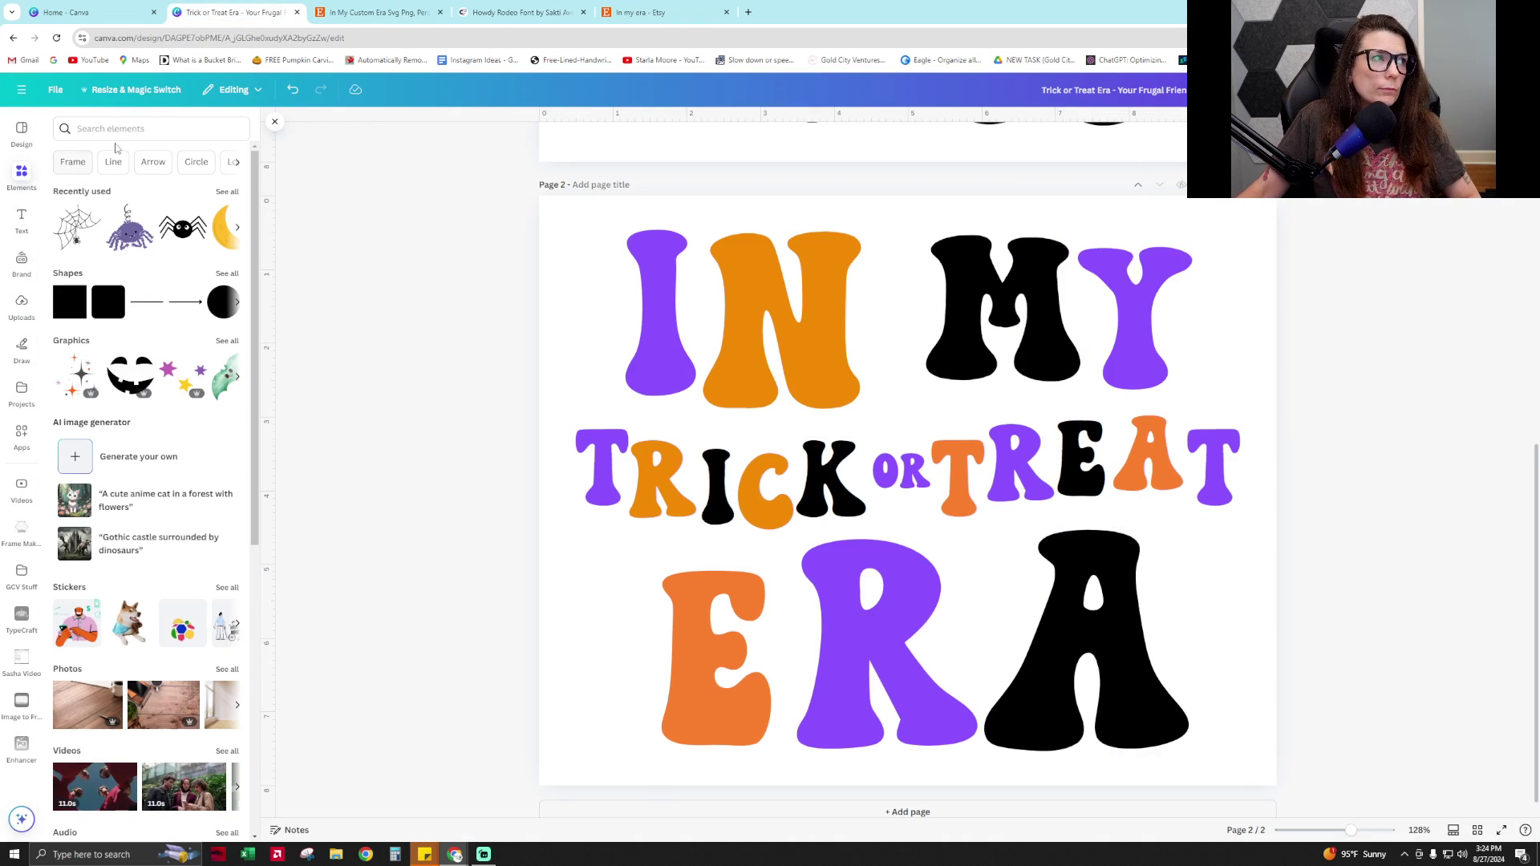
Try a sparkle, then a confetti-stars graphic from a STARS search, deleting both
{"action": "left_click", "coordinate": [78, 375]}
{"action": "left_click_drag", "start_coordinate": [899, 420], "coordinate": [564, 529]}
{"action": "key", "text": "Delete"}
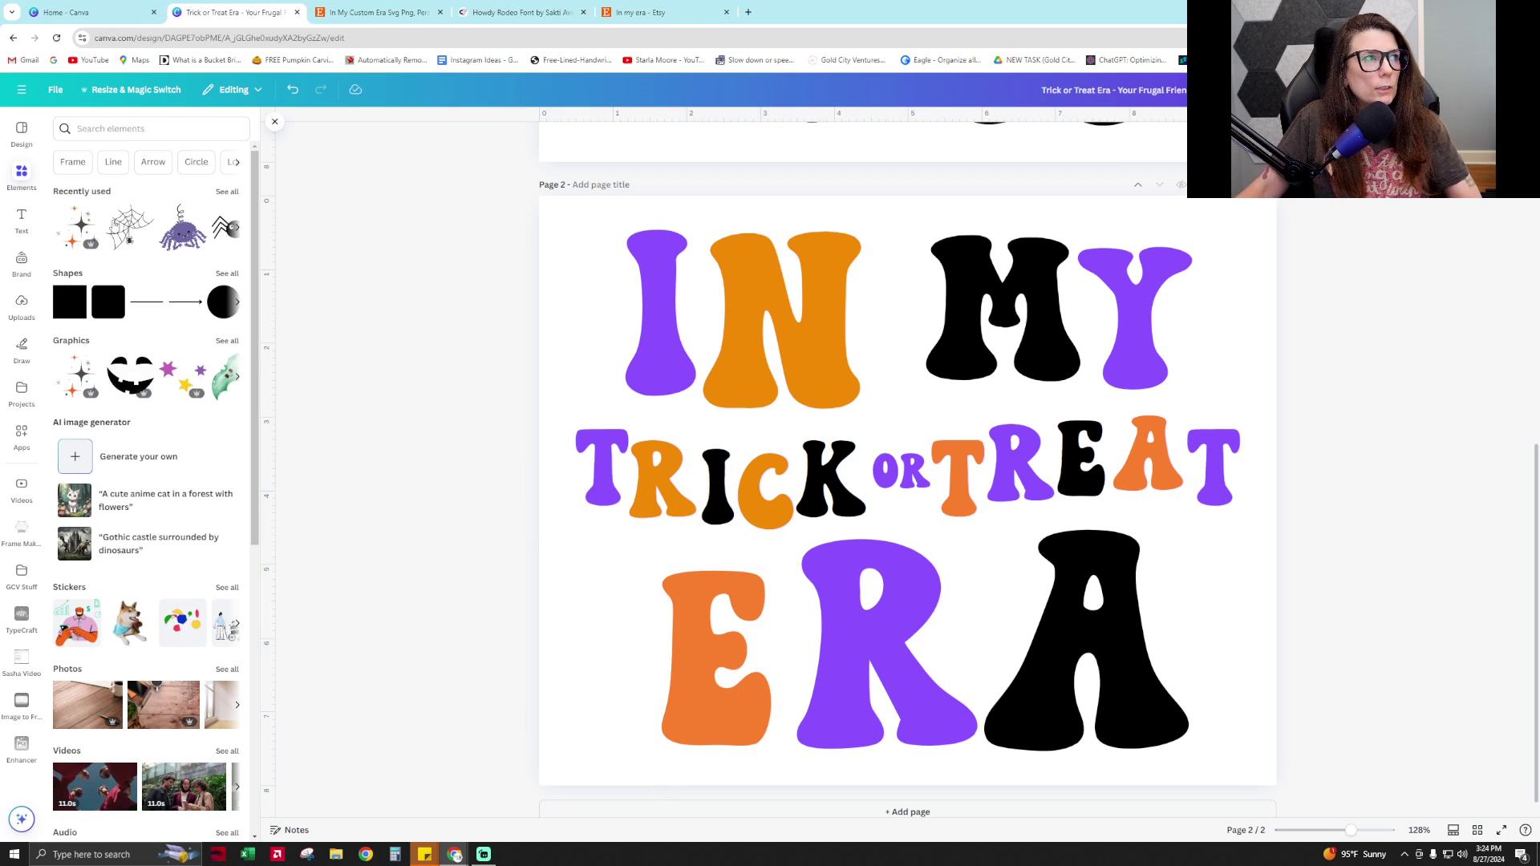
{"action": "left_click", "coordinate": [130, 128]}
{"action": "type", "text": "STARS"}
{"action": "key", "text": "Return"}
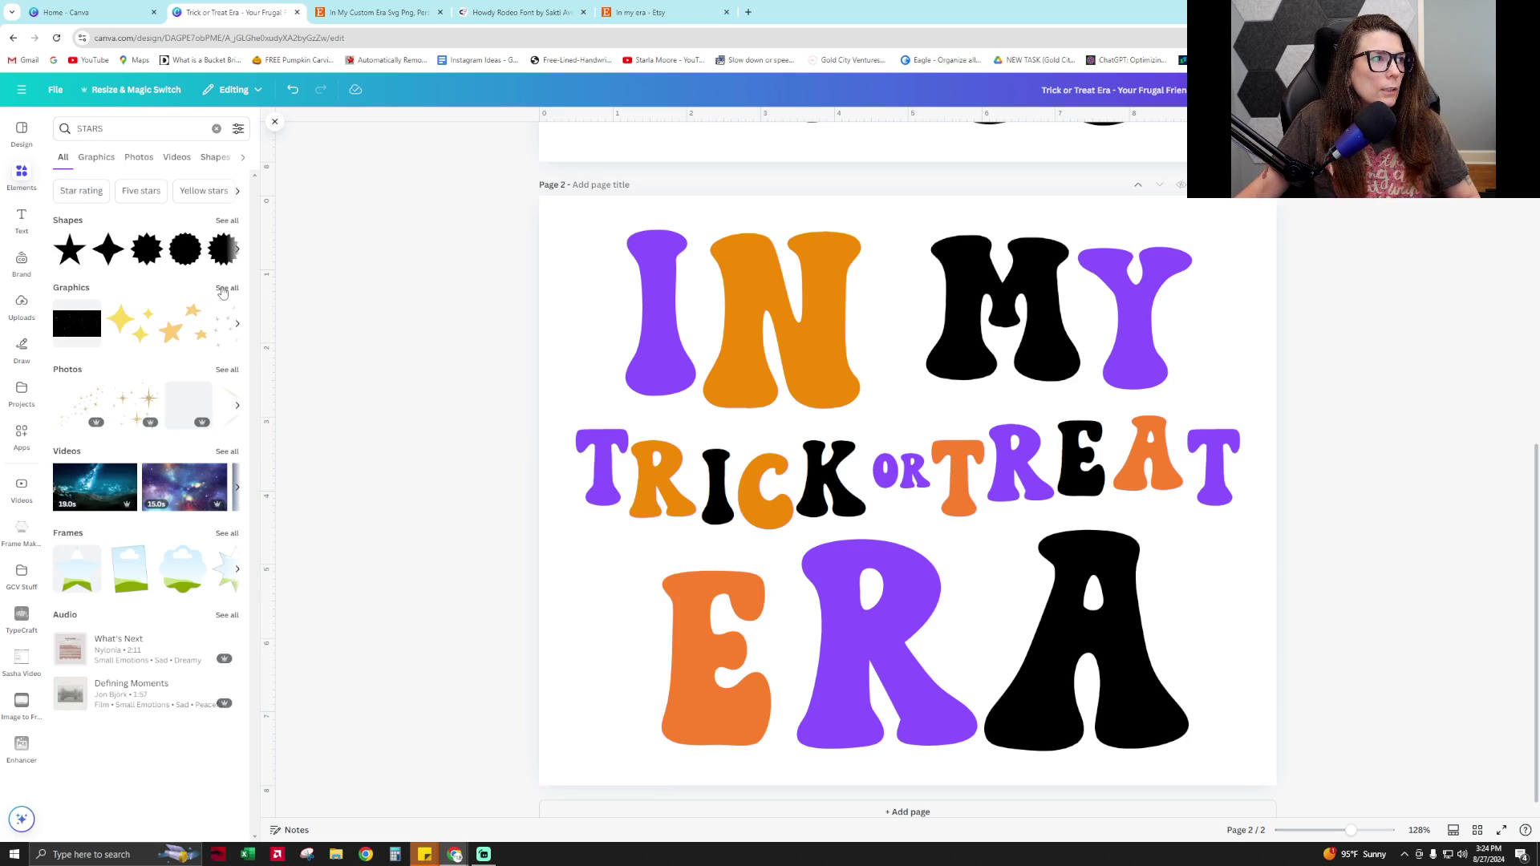
{"action": "left_click", "coordinate": [223, 290]}
{"action": "scroll", "coordinate": [183, 447], "scroll_direction": "down", "scroll_amount": 4}
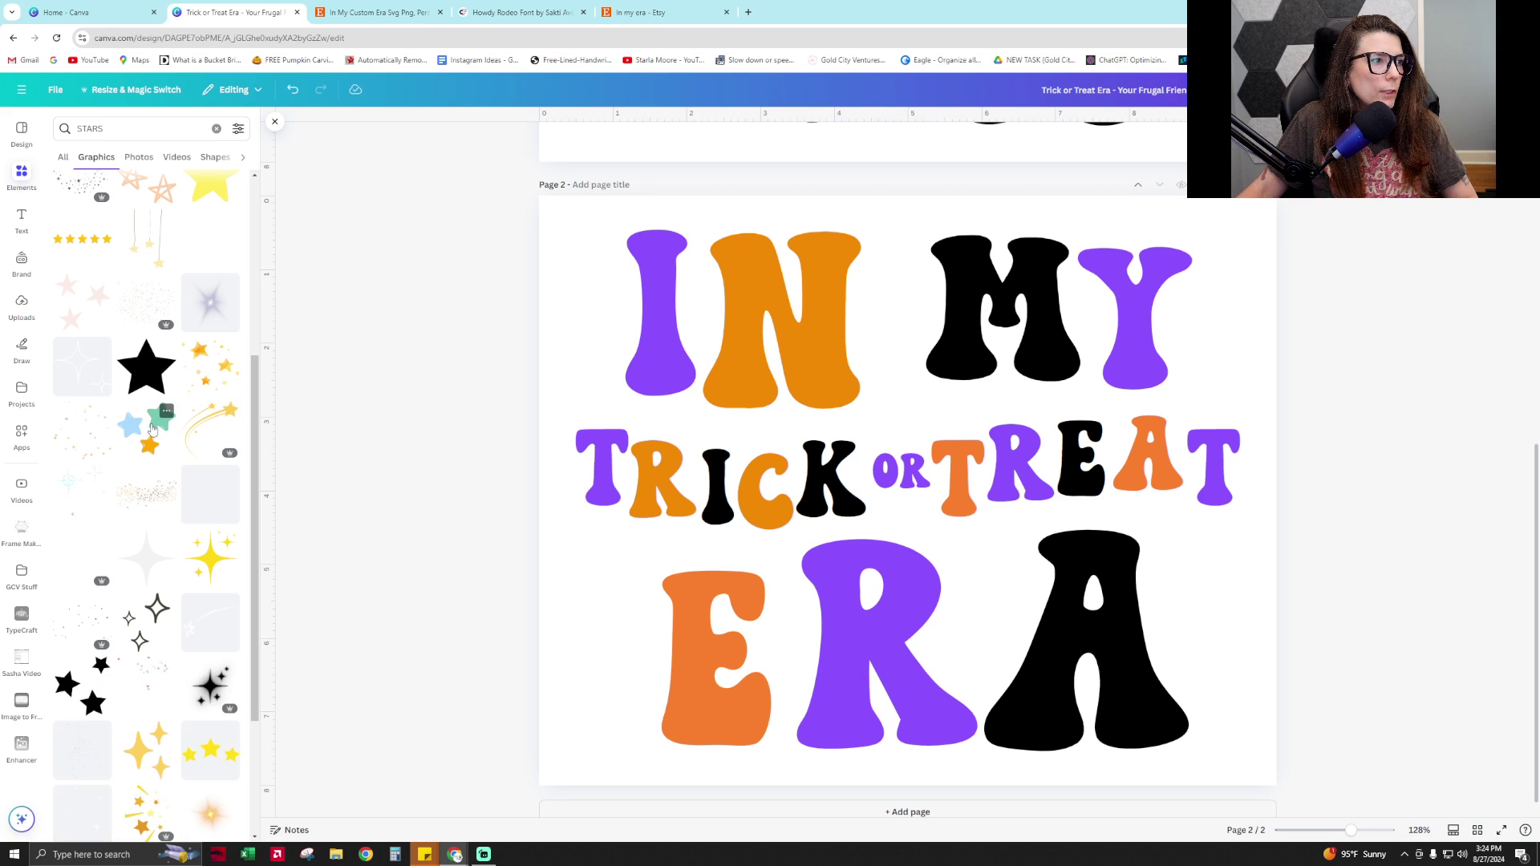
{"action": "scroll", "coordinate": [152, 429], "scroll_direction": "down", "scroll_amount": 3}
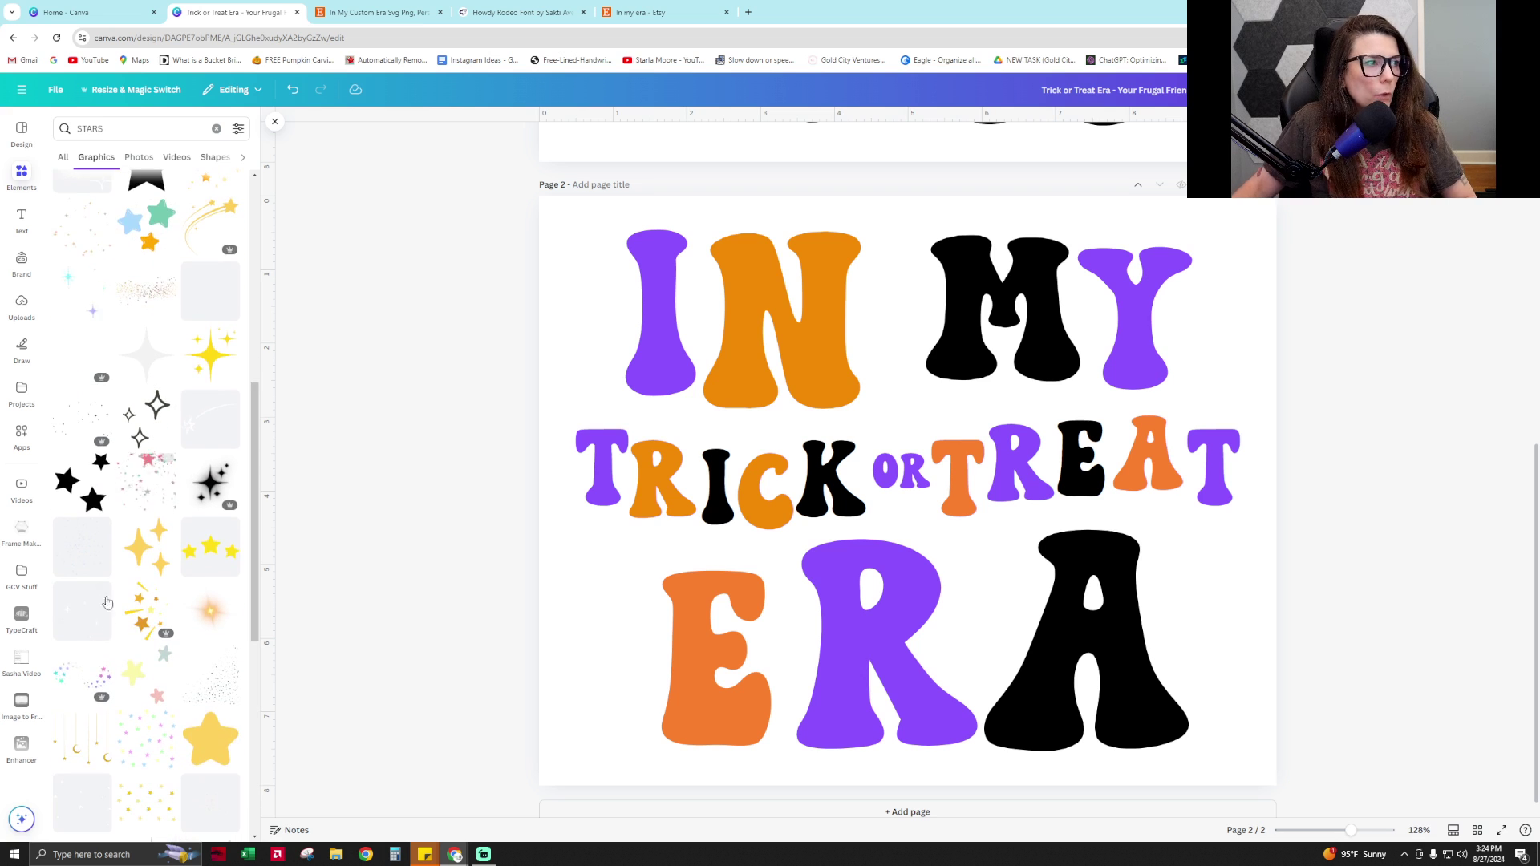
{"action": "left_click", "coordinate": [103, 670]}
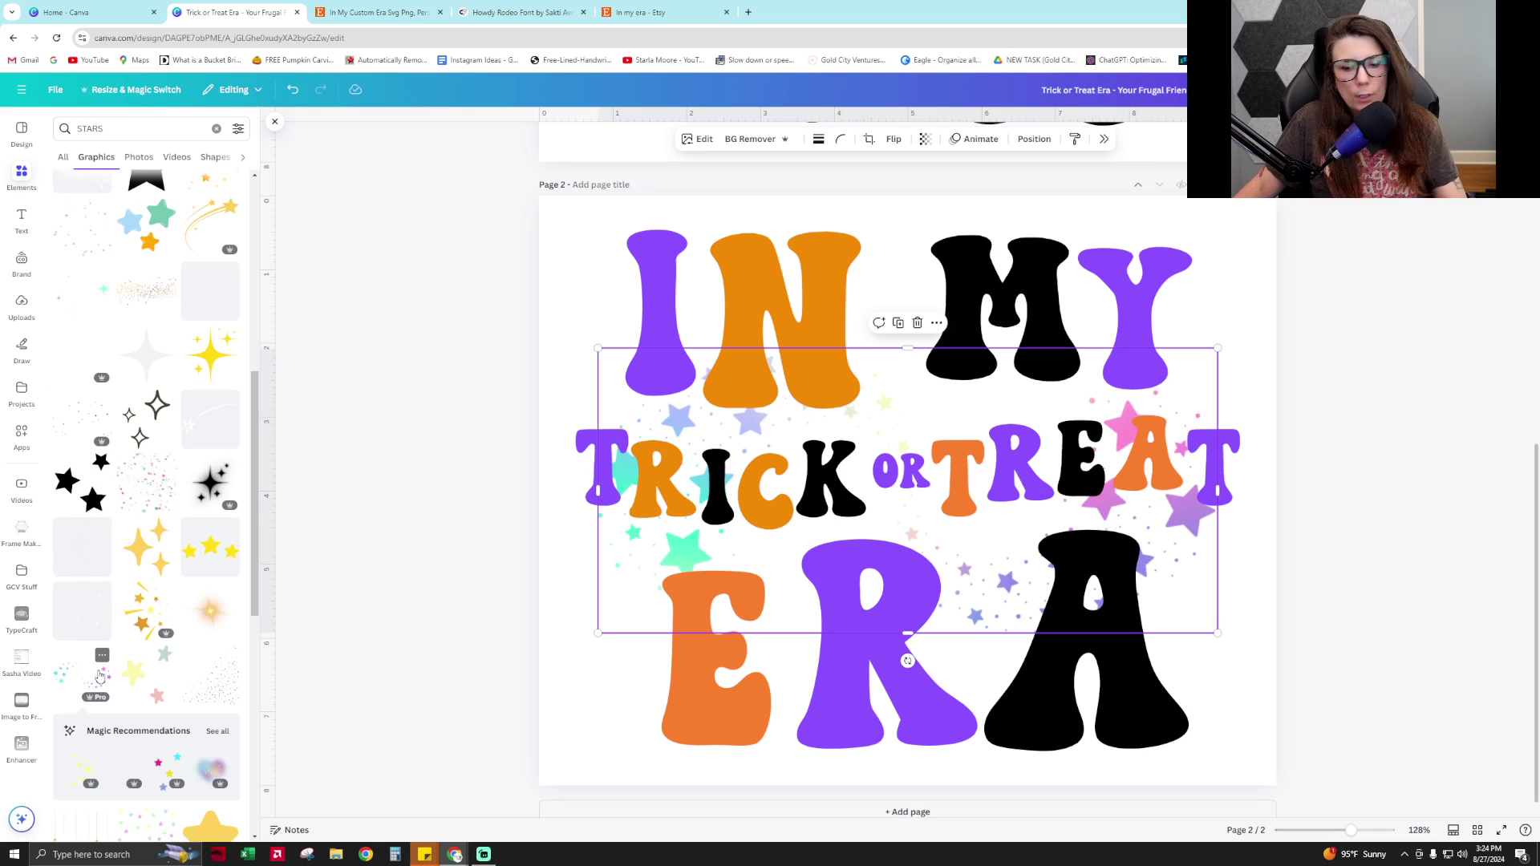
{"action": "key", "text": "Delete"}
Replace the search term with 'cute halloween' and run the search
{"action": "left_click", "coordinate": [125, 130]}
{"action": "double_click", "coordinate": [125, 130]}
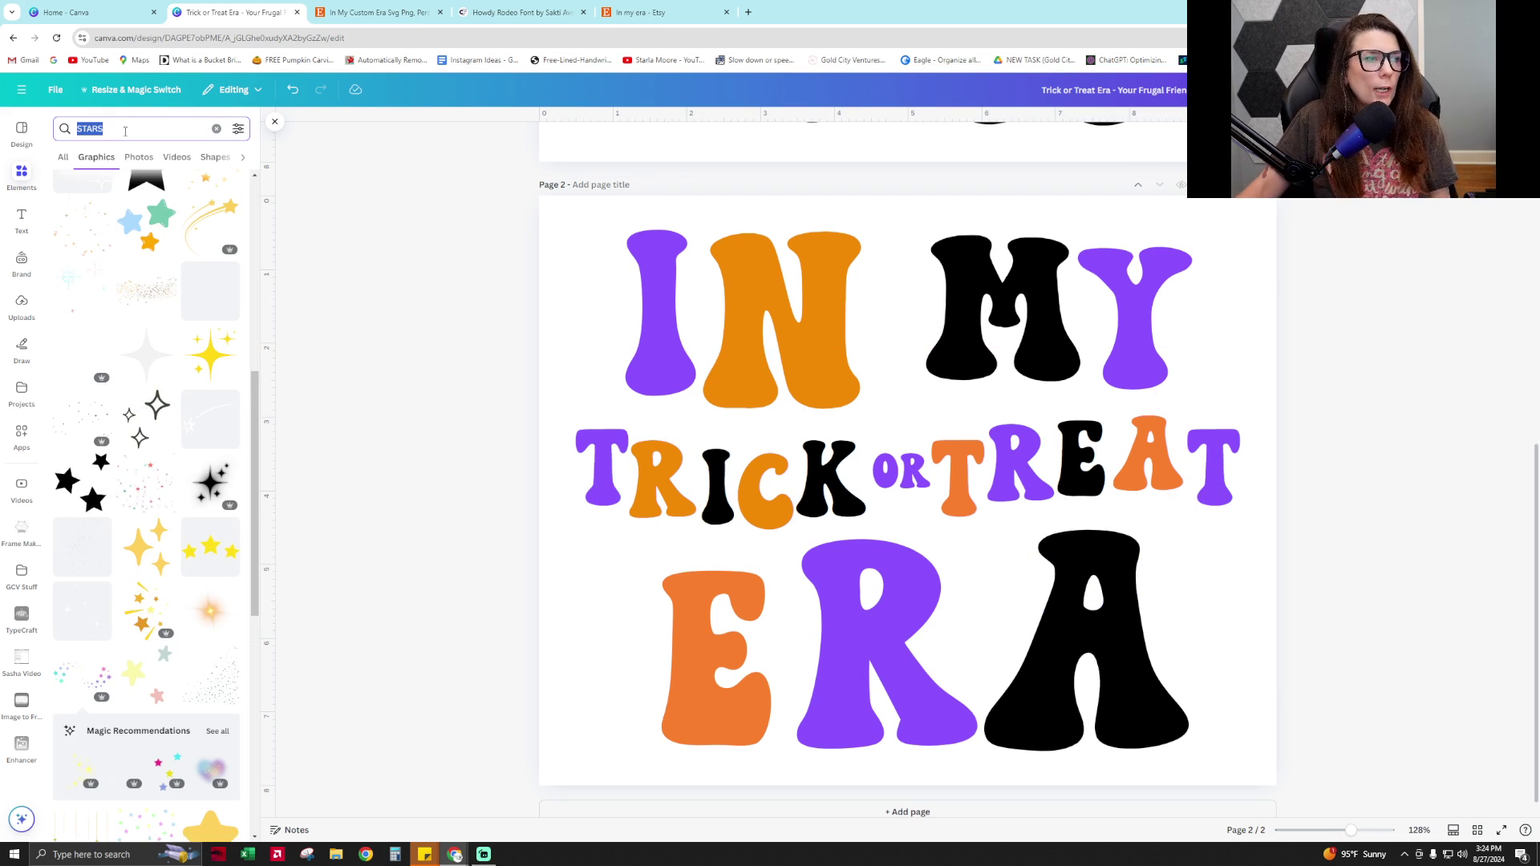
{"action": "type", "text": "cute halloween"}
{"action": "key", "text": "Return"}
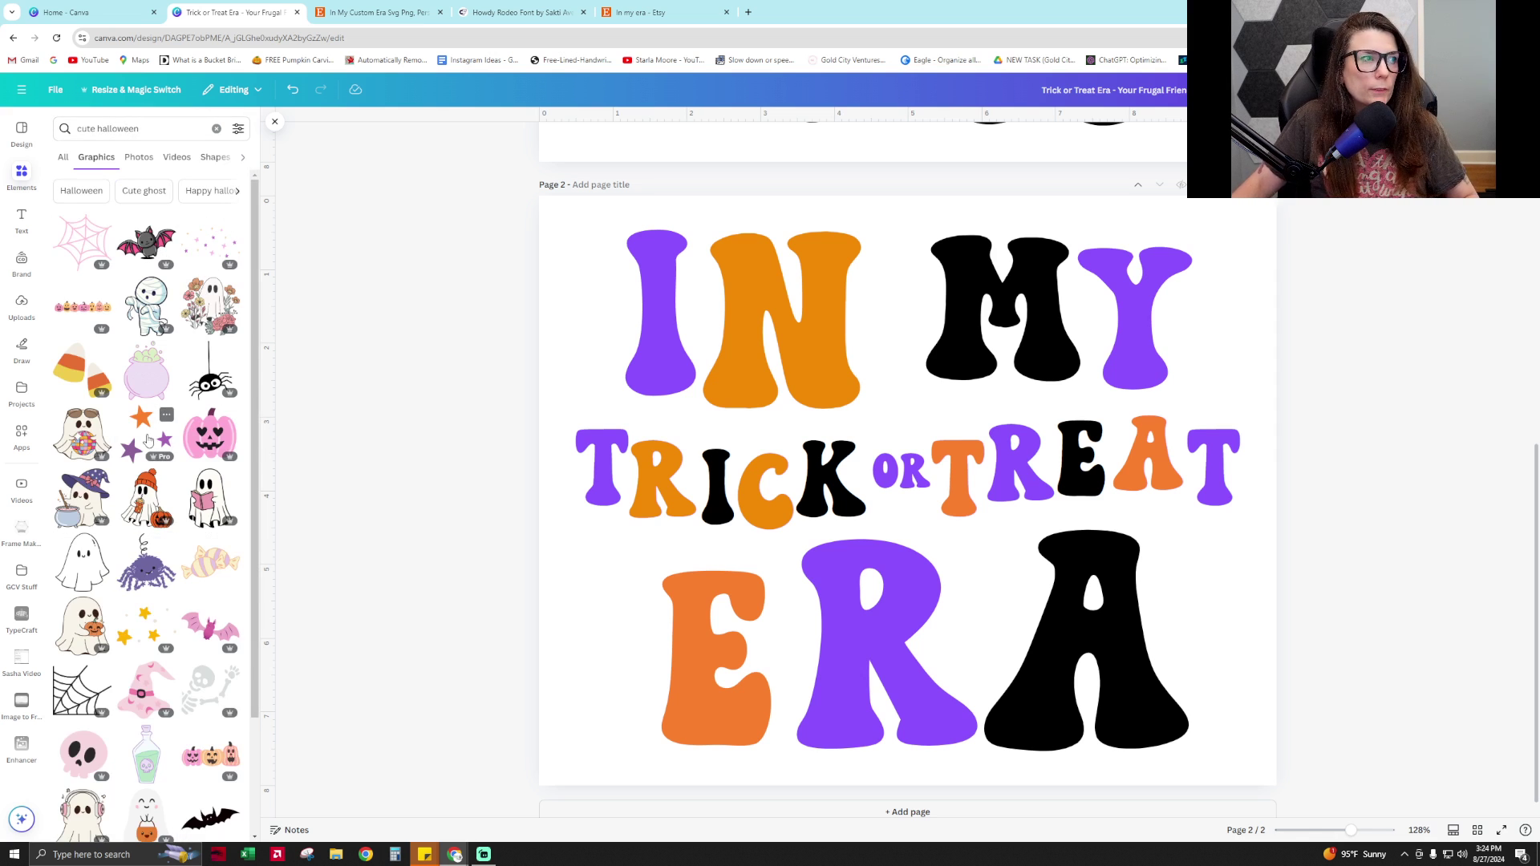
Add the star cluster, pick it from Layers, and shrink it beside ERA's E
{"action": "left_click", "coordinate": [130, 448]}
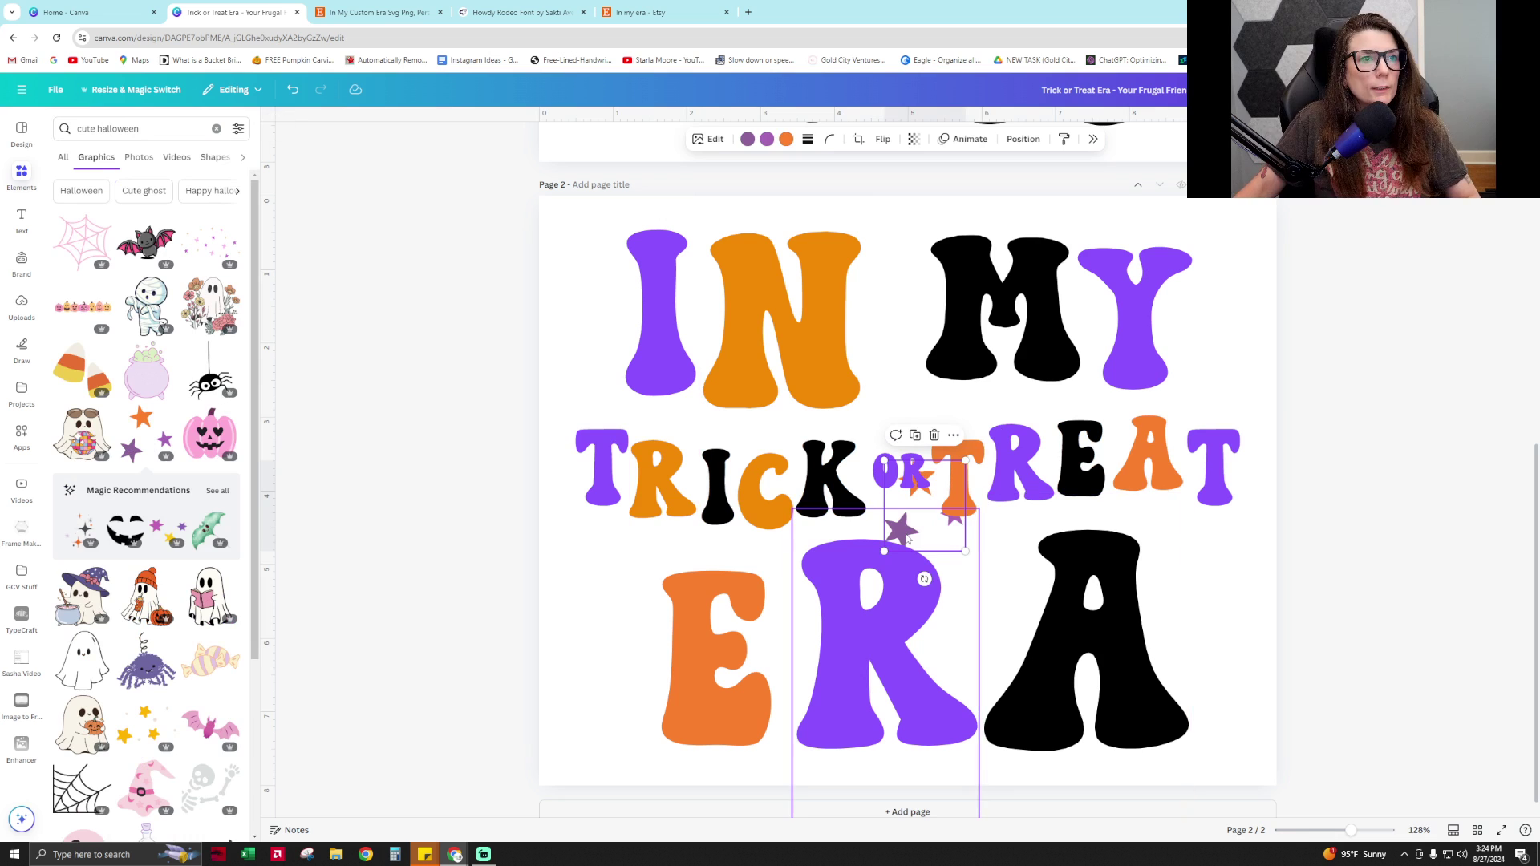
{"action": "left_click", "coordinate": [934, 513]}
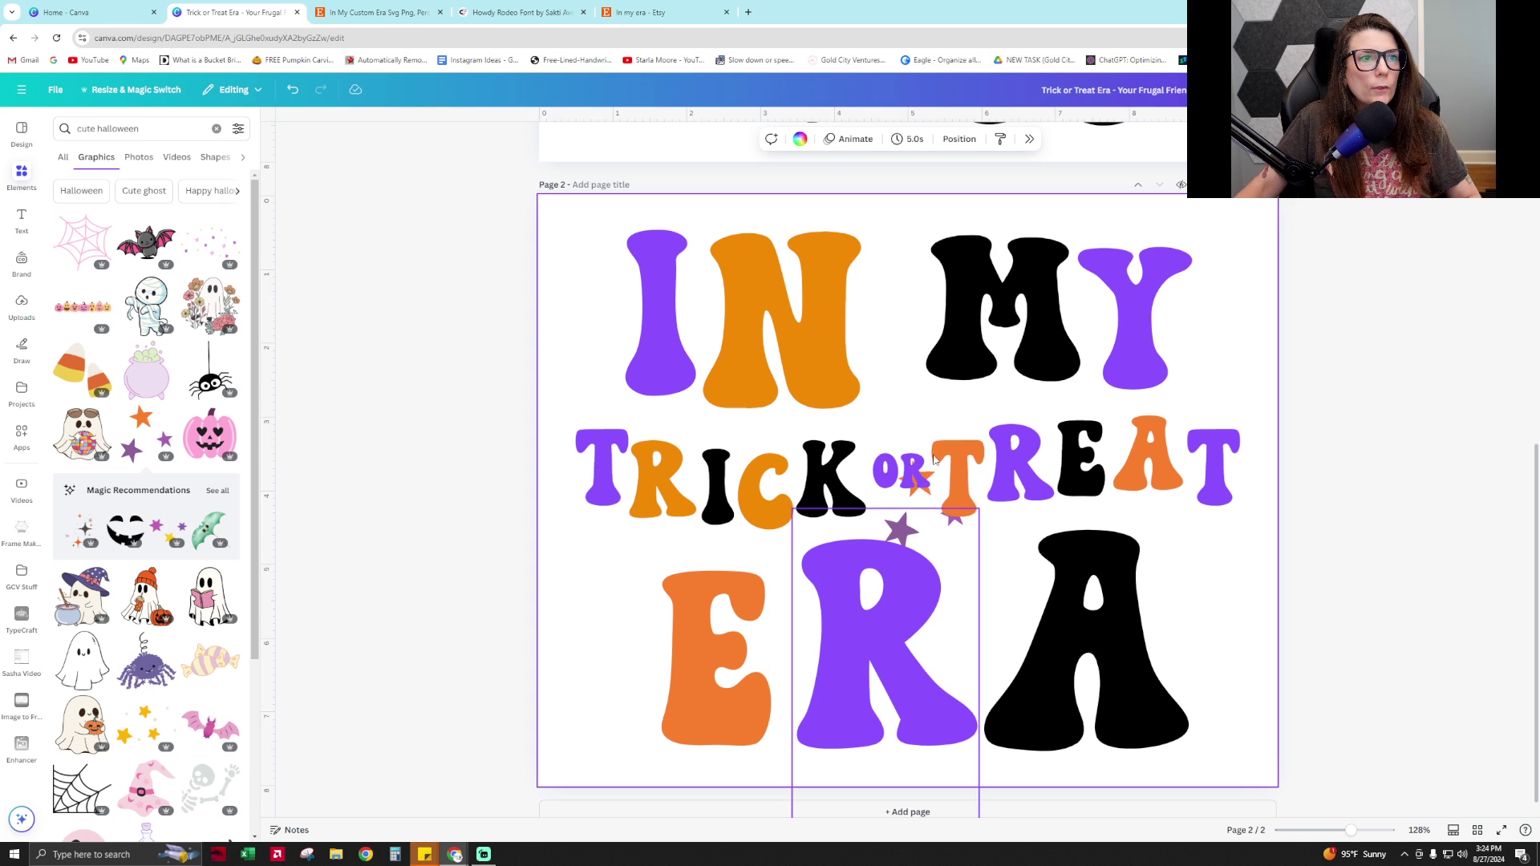
{"action": "left_click", "coordinate": [912, 571]}
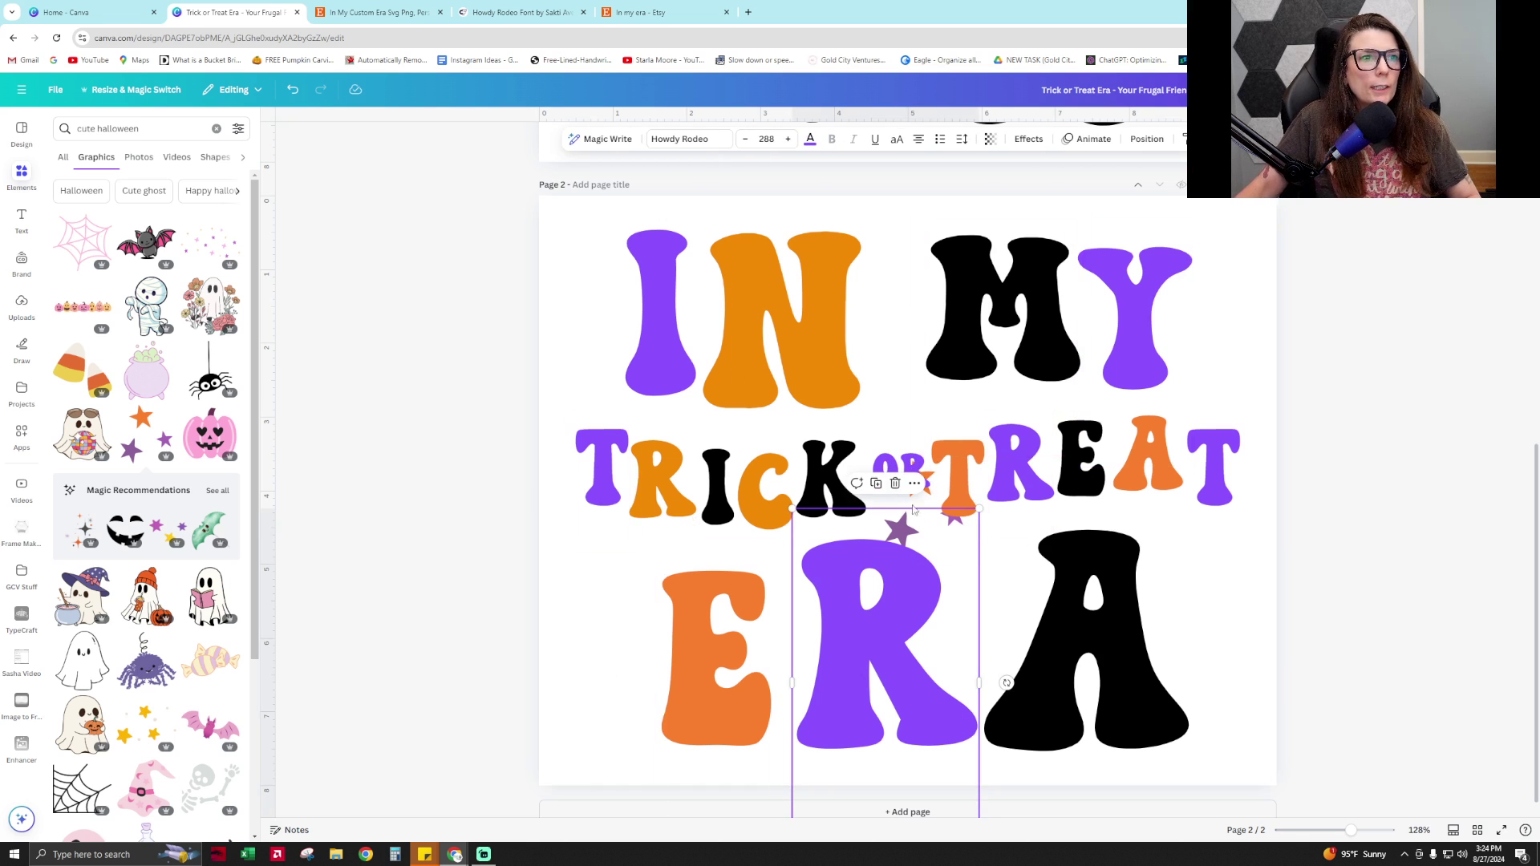
{"action": "left_click", "coordinate": [1146, 139]}
{"action": "left_click", "coordinate": [1482, 178]}
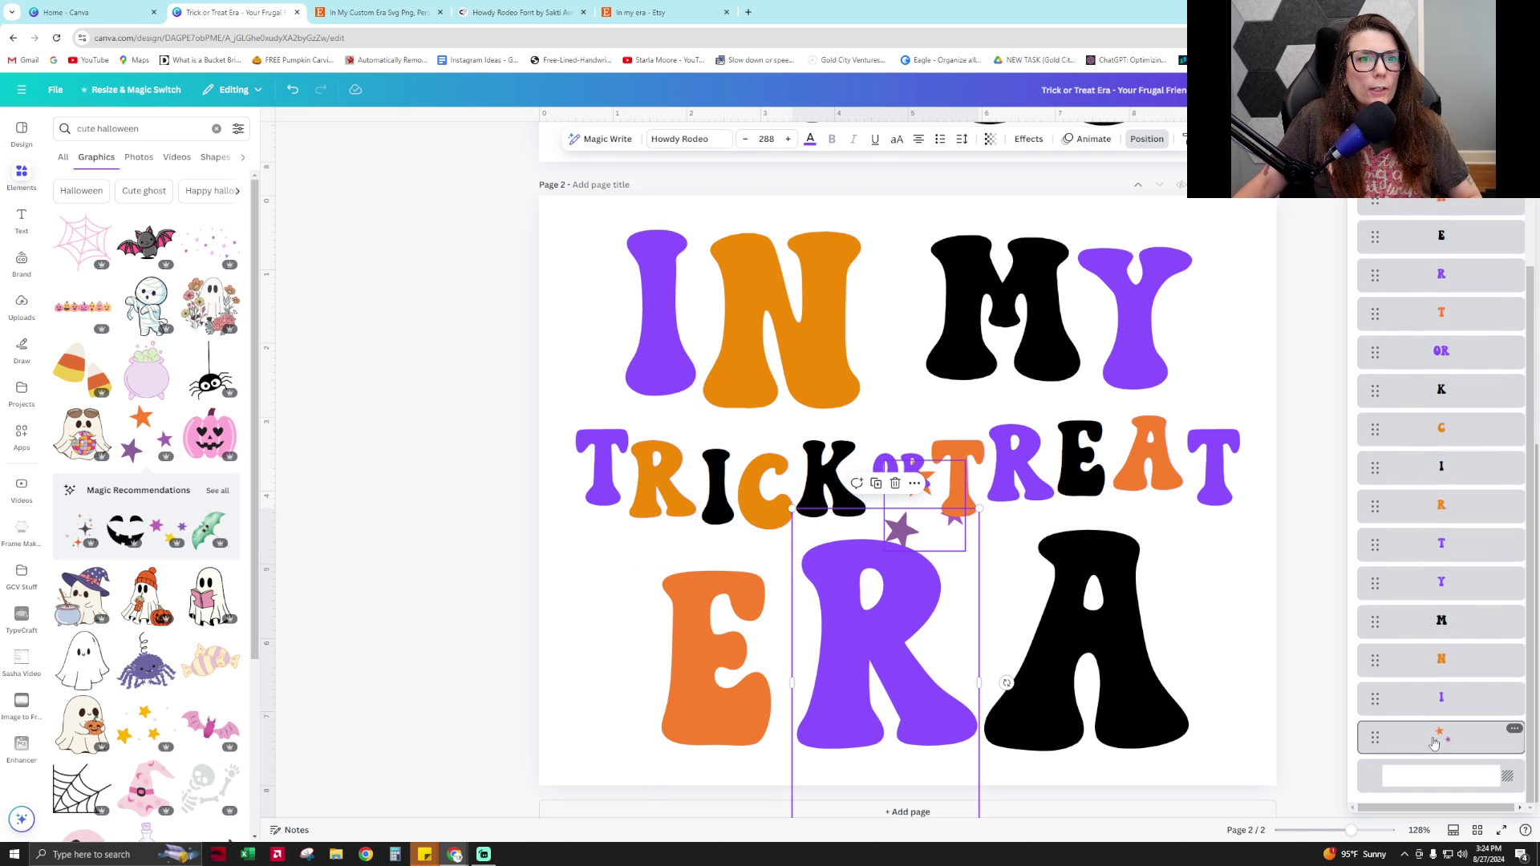
{"action": "left_click", "coordinate": [1434, 743]}
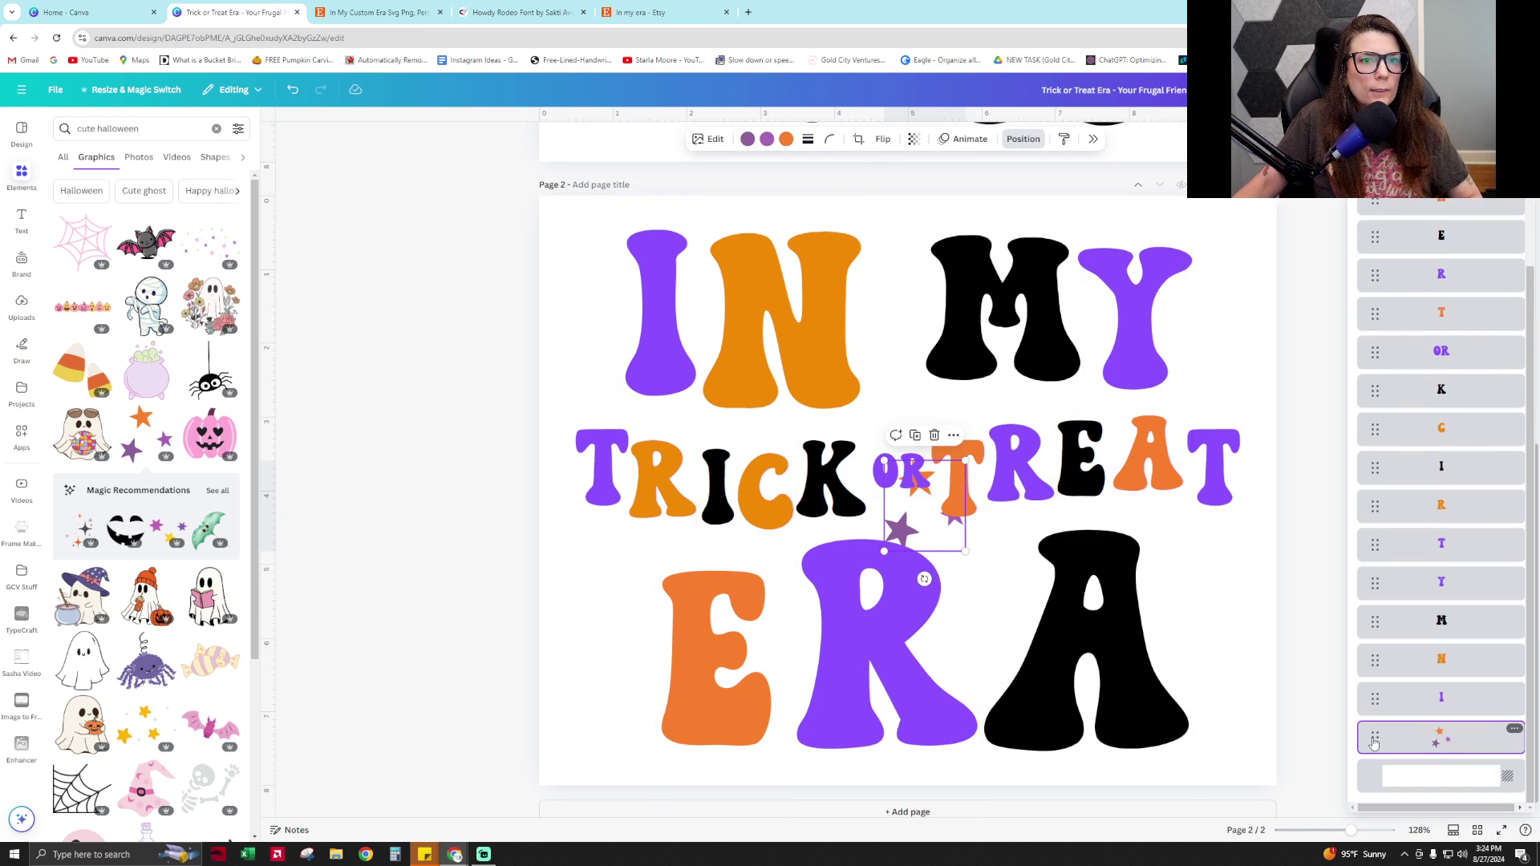
{"action": "left_click_drag", "start_coordinate": [945, 484], "coordinate": [636, 567]}
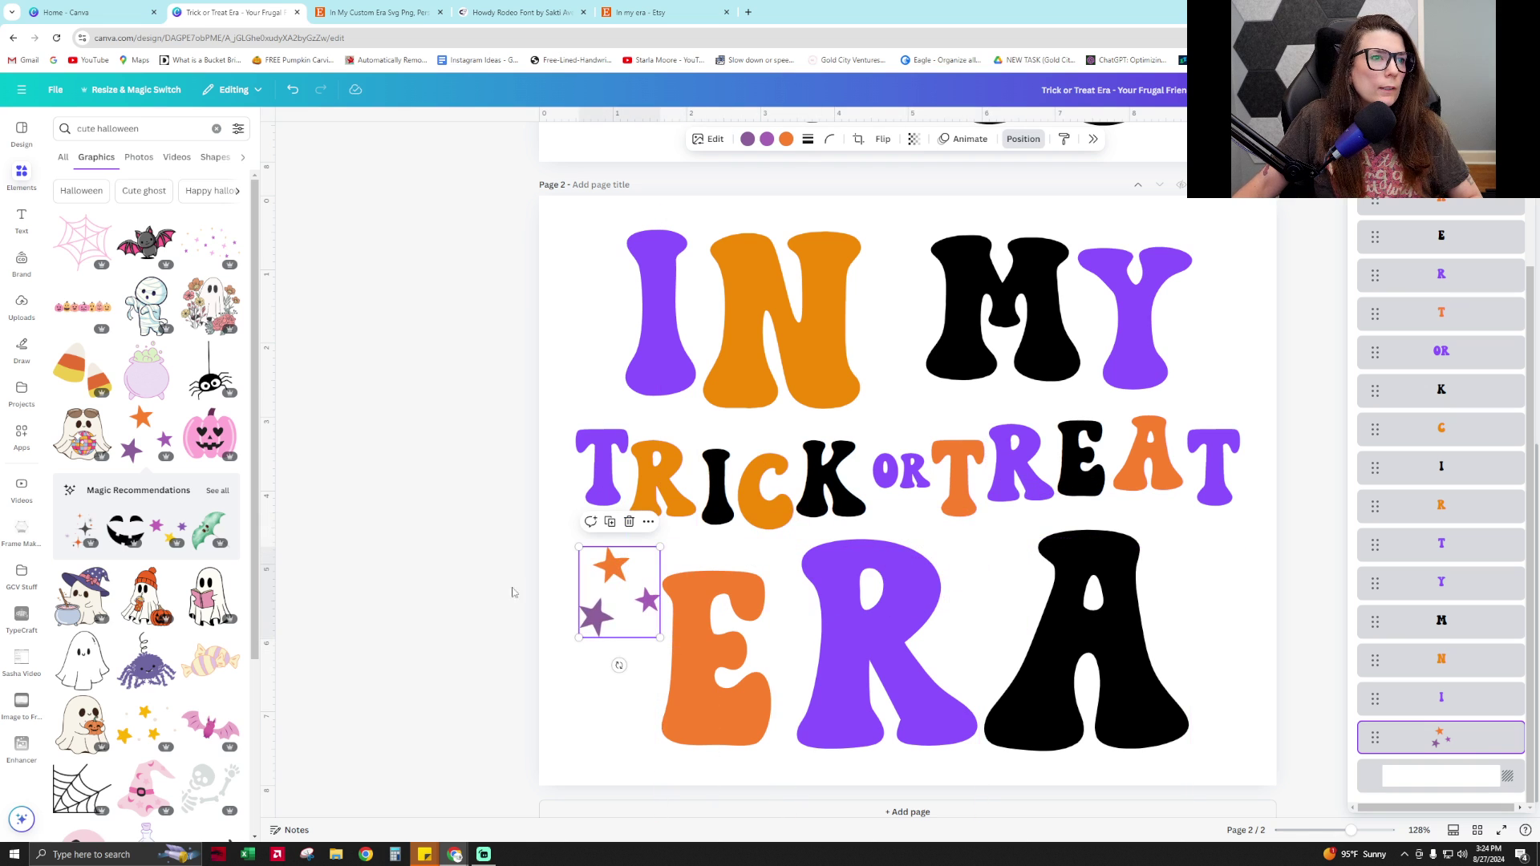
{"action": "left_click_drag", "start_coordinate": [579, 637], "coordinate": [619, 650]}
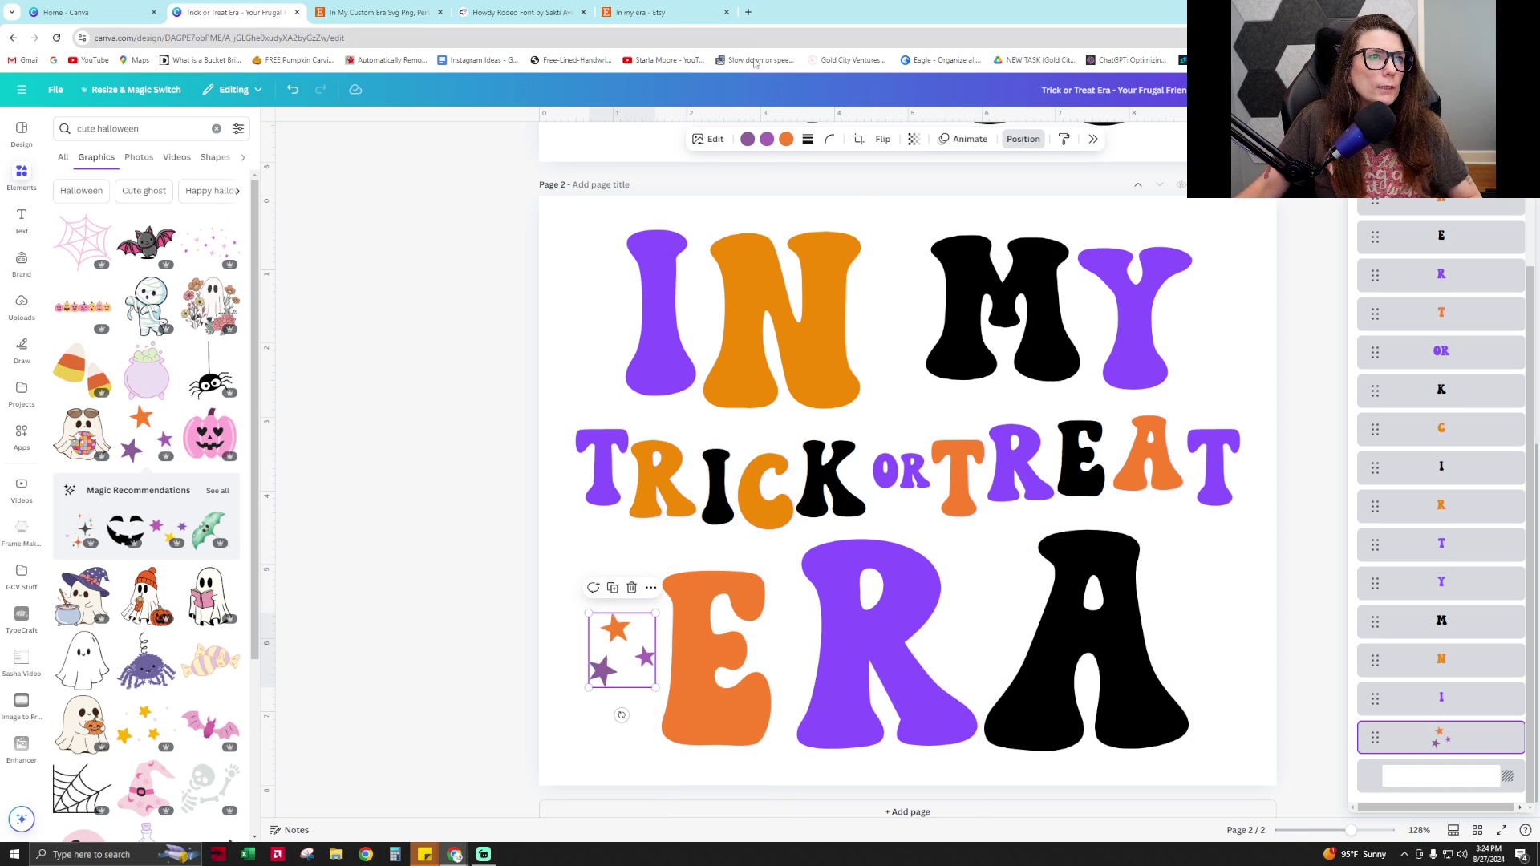
Change one purple star in the cluster to black
{"action": "left_click", "coordinate": [766, 140]}
{"action": "left_click", "coordinate": [1419, 218]}
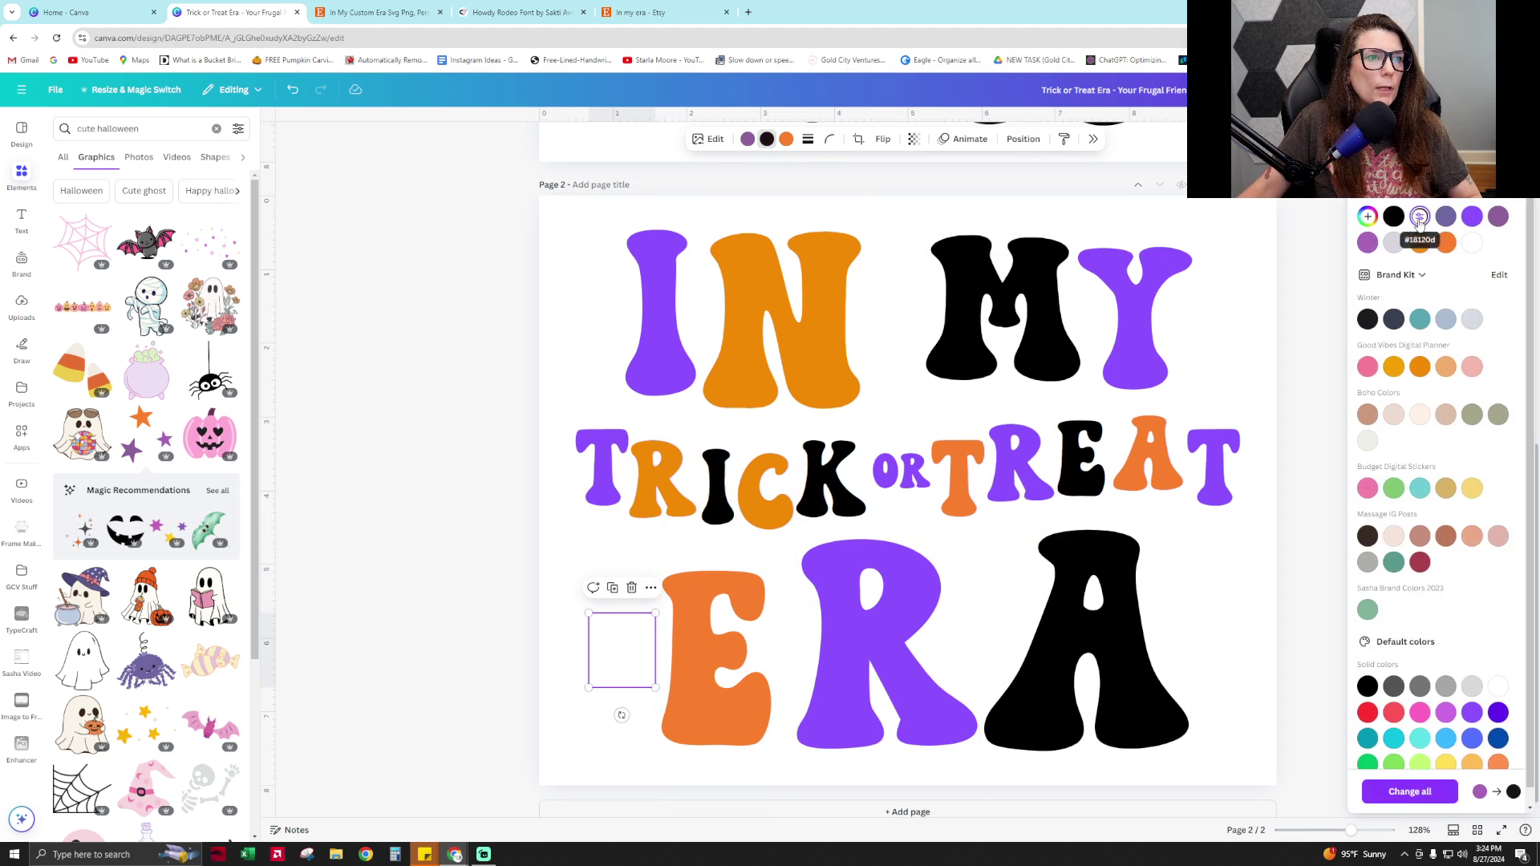
{"action": "left_click", "coordinate": [1220, 640]}
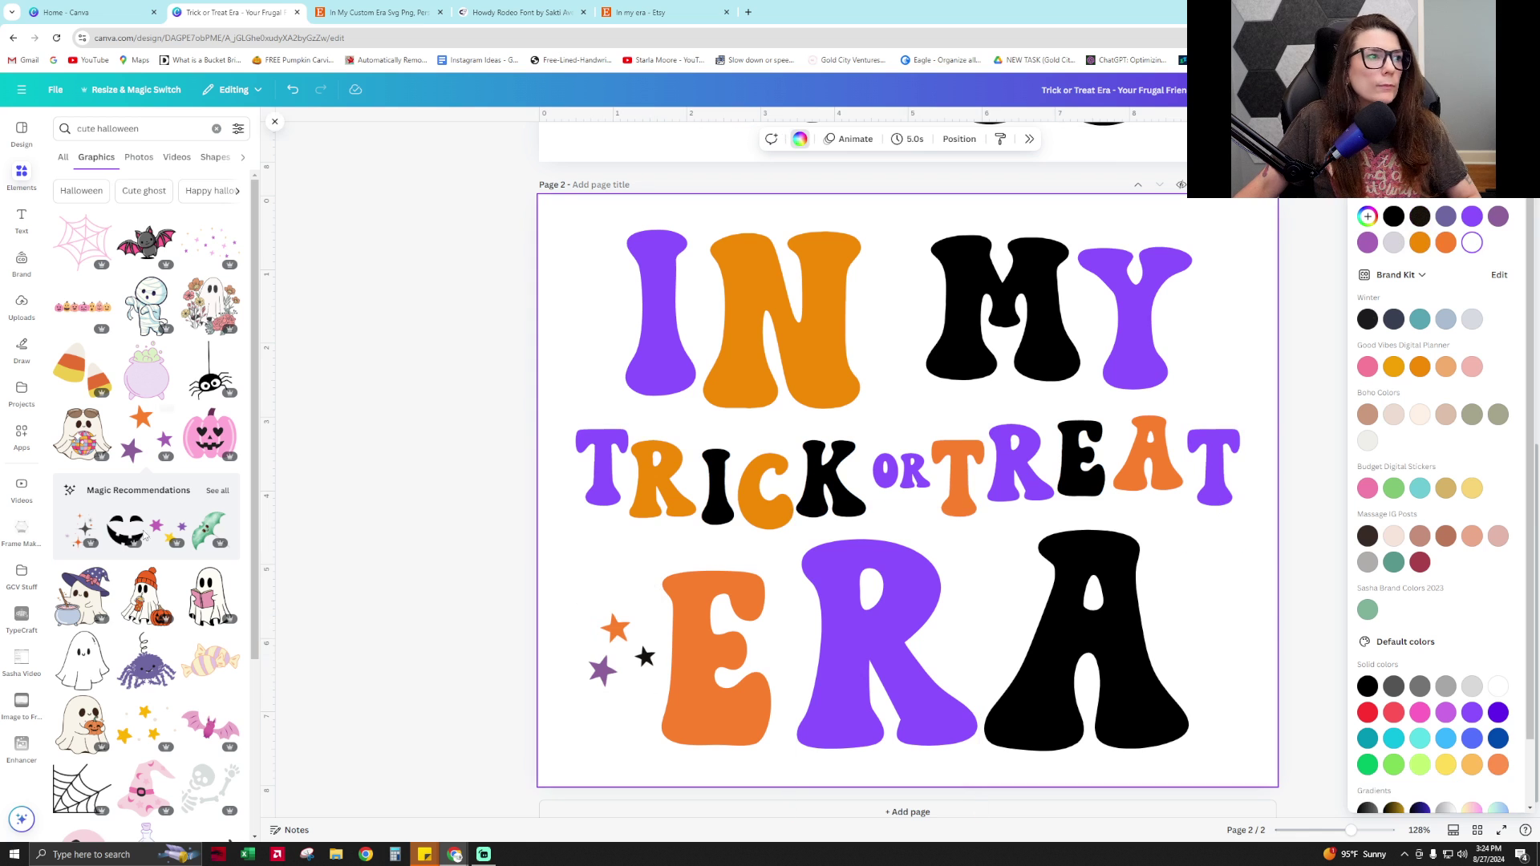
{"action": "scroll", "coordinate": [168, 607], "scroll_direction": "down", "scroll_amount": 1}
{"action": "scroll", "coordinate": [168, 607], "scroll_direction": "down", "scroll_amount": 3}
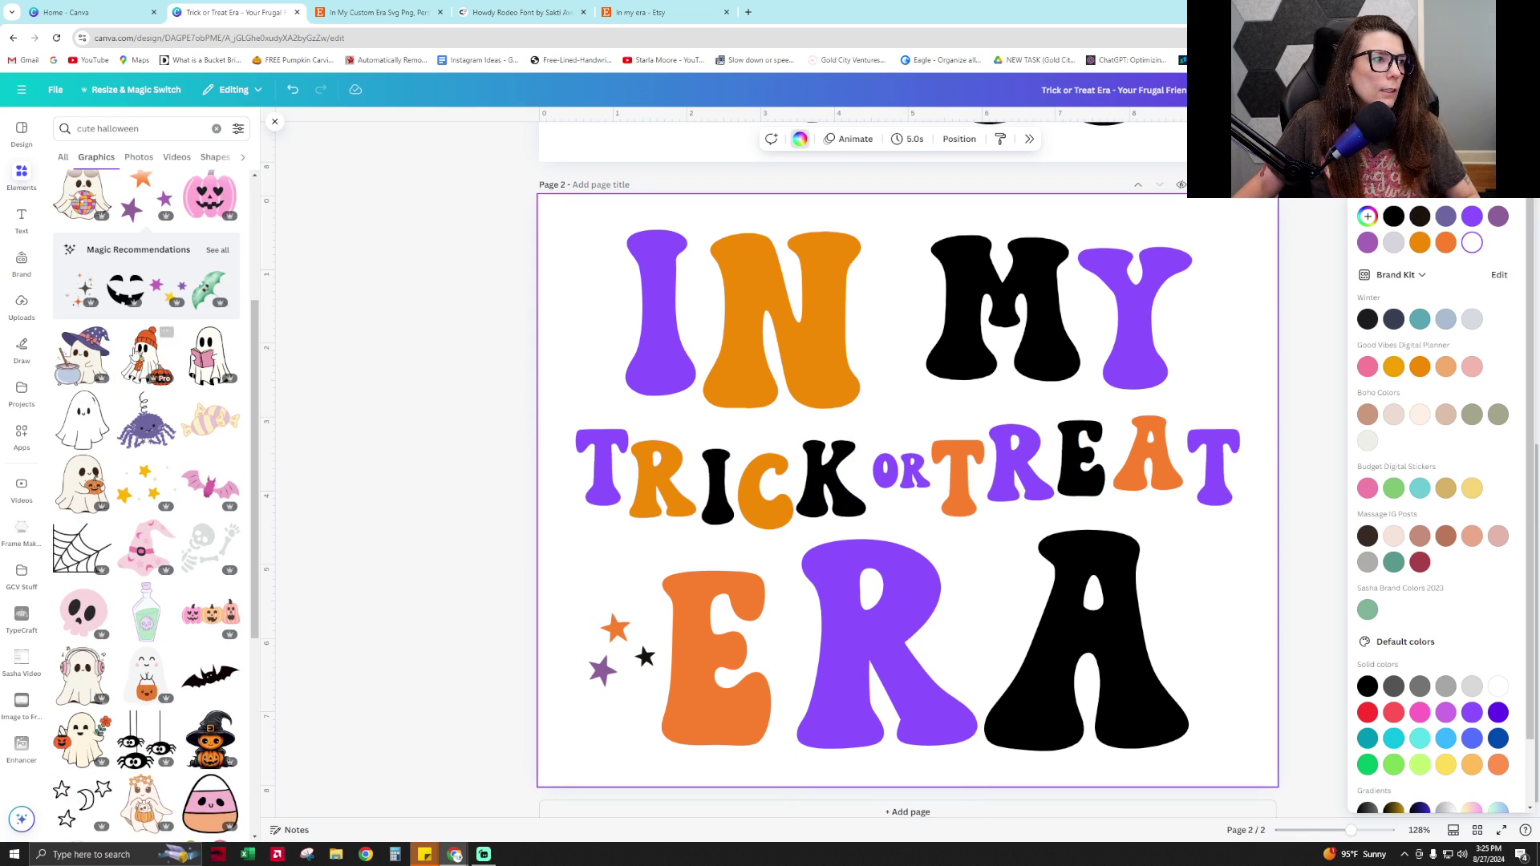
Add a purple spider and place it just below the M of MY
{"action": "left_click", "coordinate": [148, 424]}
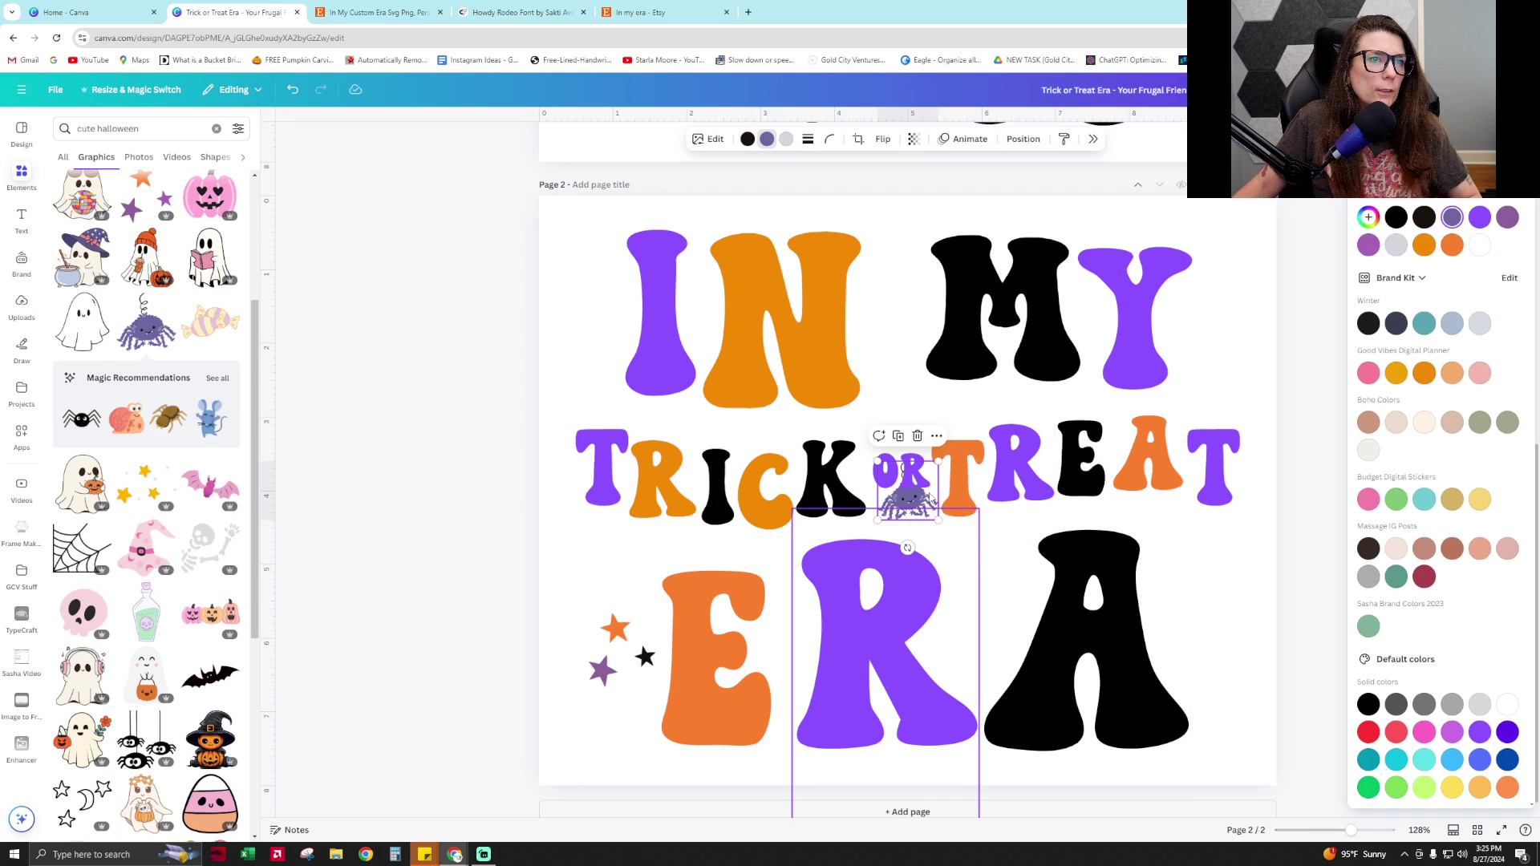
{"action": "left_click_drag", "start_coordinate": [928, 497], "coordinate": [976, 398]}
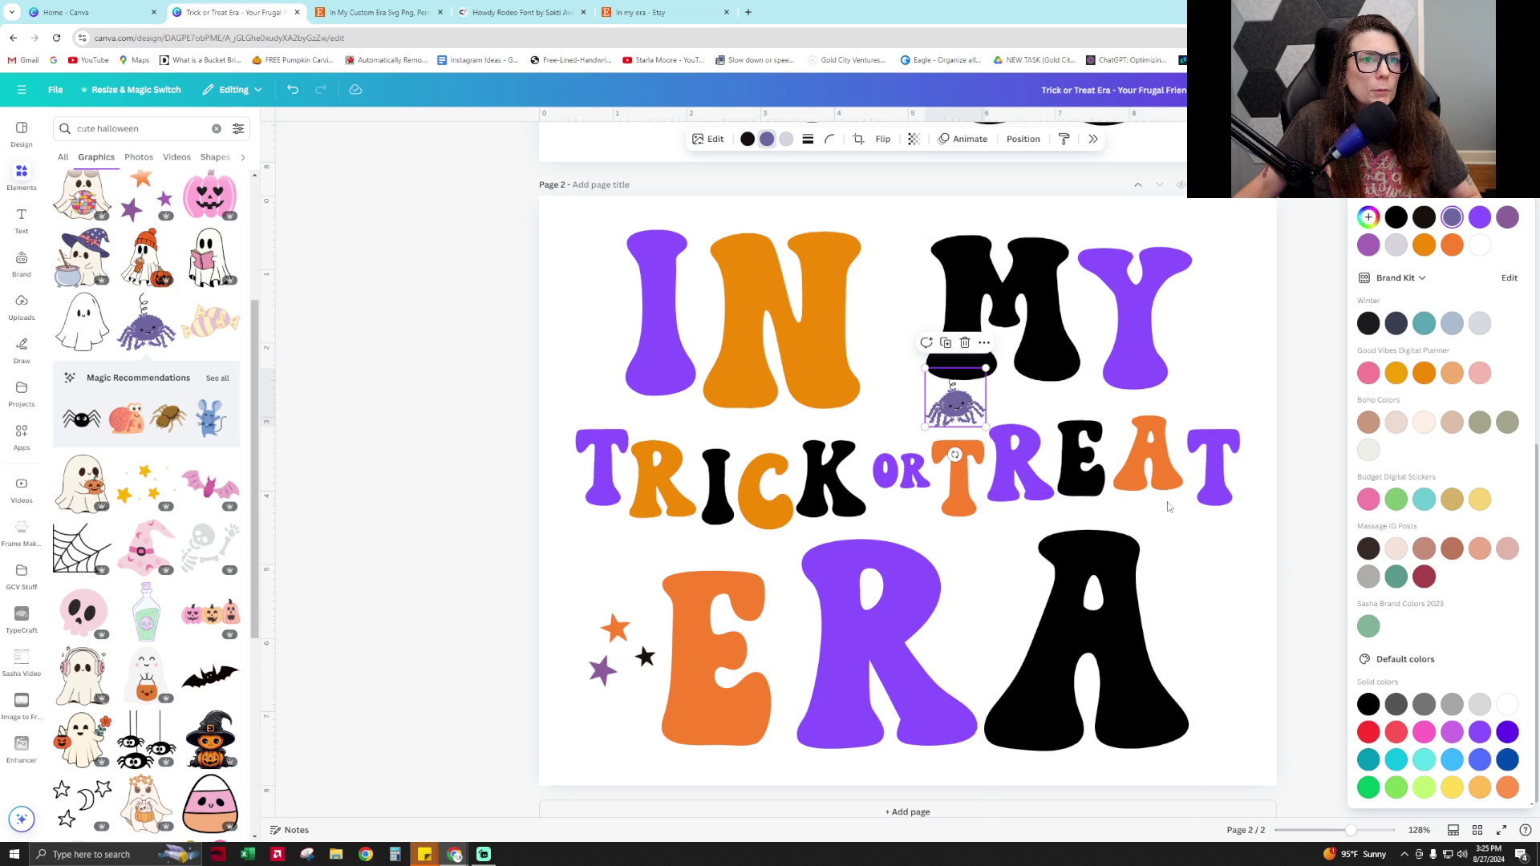
{"action": "left_click", "coordinate": [1034, 139]}
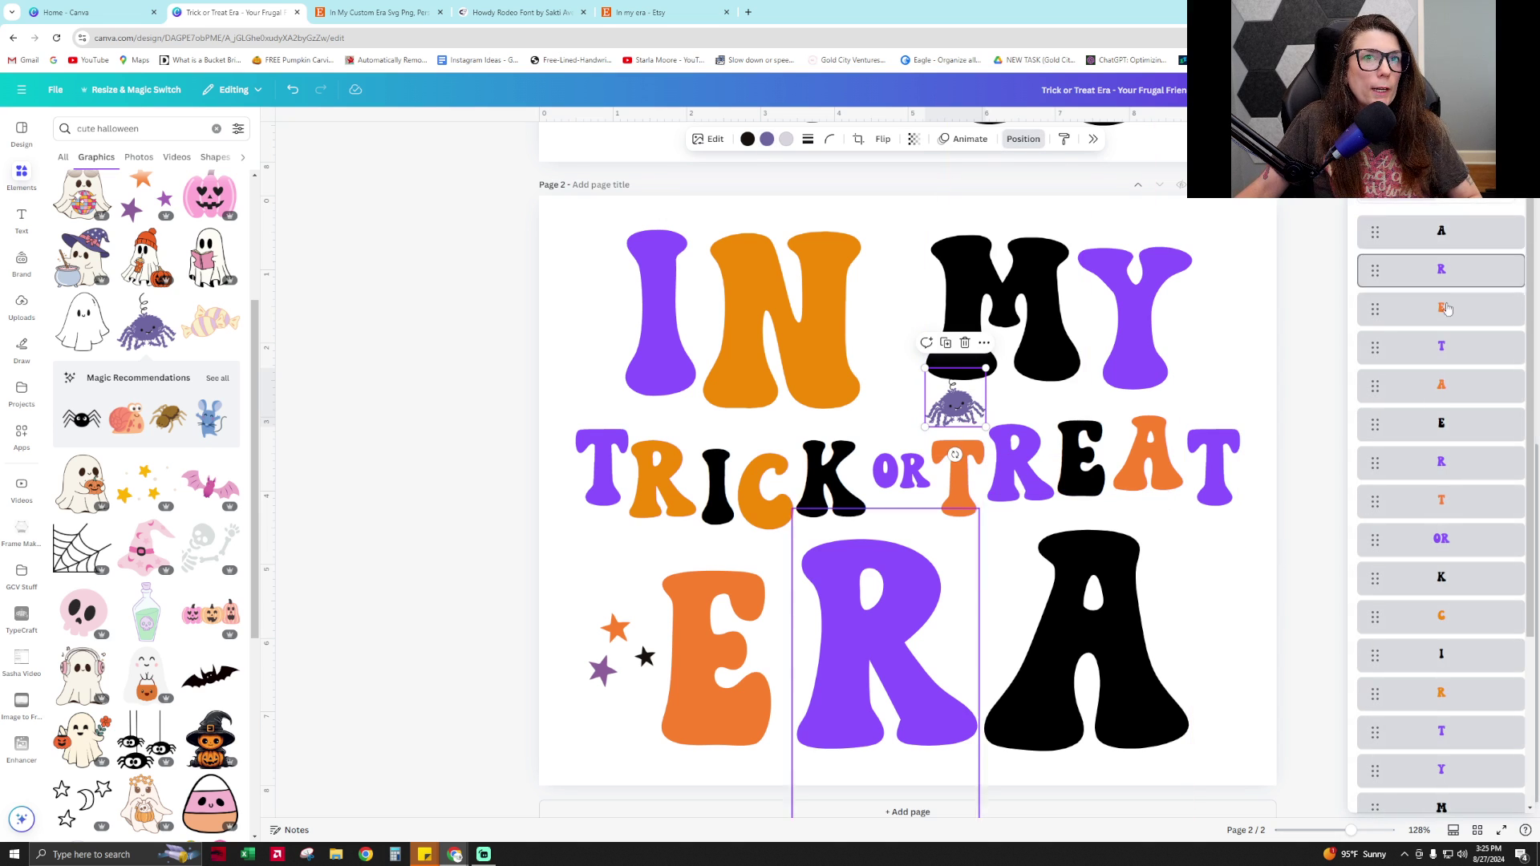
{"action": "left_click", "coordinate": [1399, 165]}
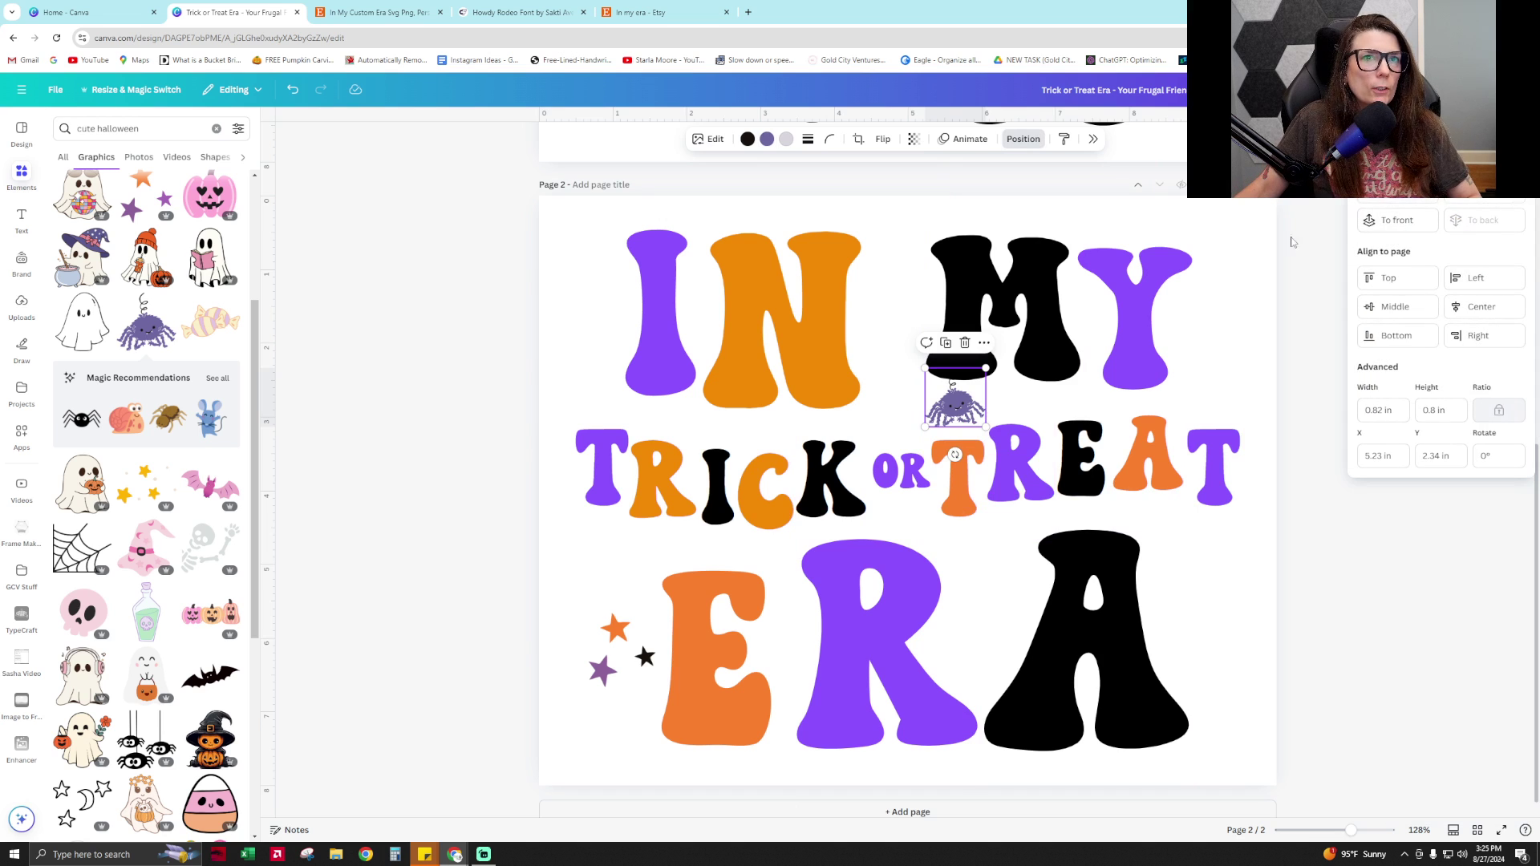
{"action": "left_click", "coordinate": [1246, 293]}
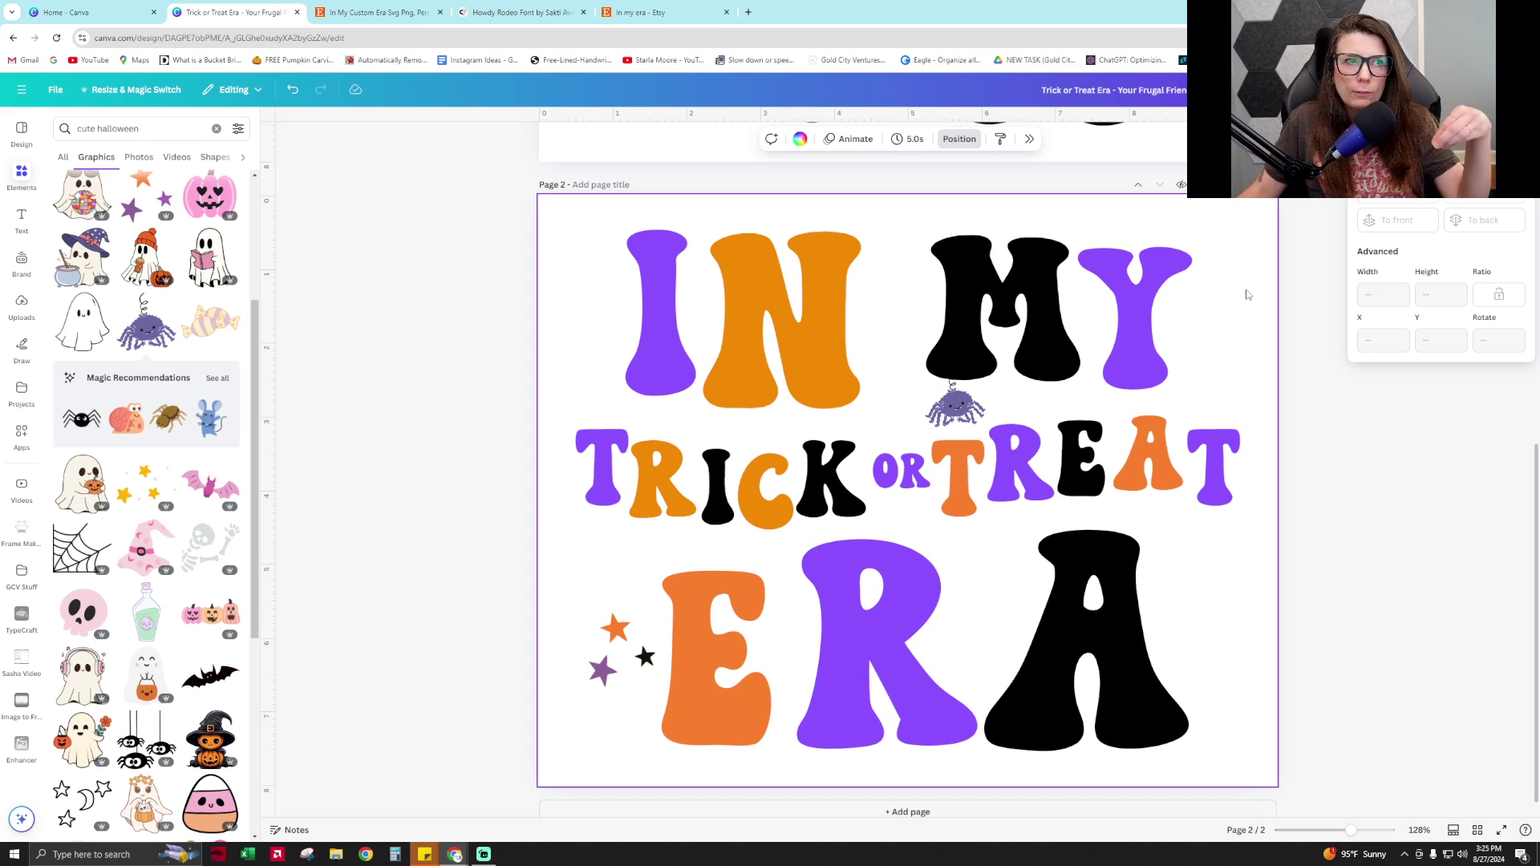
{"action": "scroll", "coordinate": [166, 522], "scroll_direction": "down", "scroll_amount": 1}
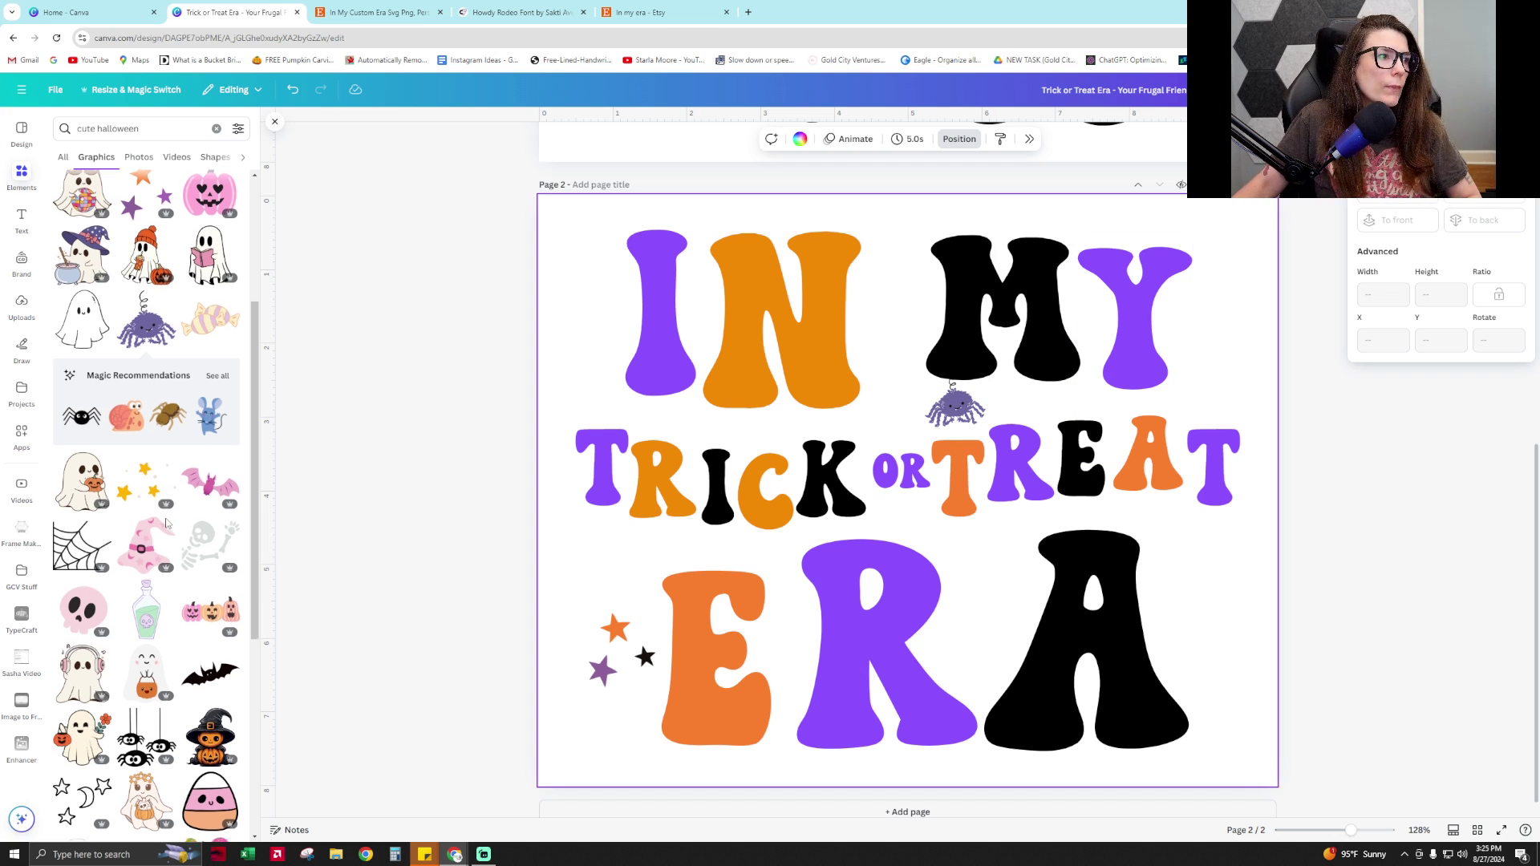
{"action": "scroll", "coordinate": [166, 522], "scroll_direction": "down", "scroll_amount": 5}
Add a small black bat between ERA's R and A, lifting it out from behind the R
{"action": "left_click", "coordinate": [210, 315]}
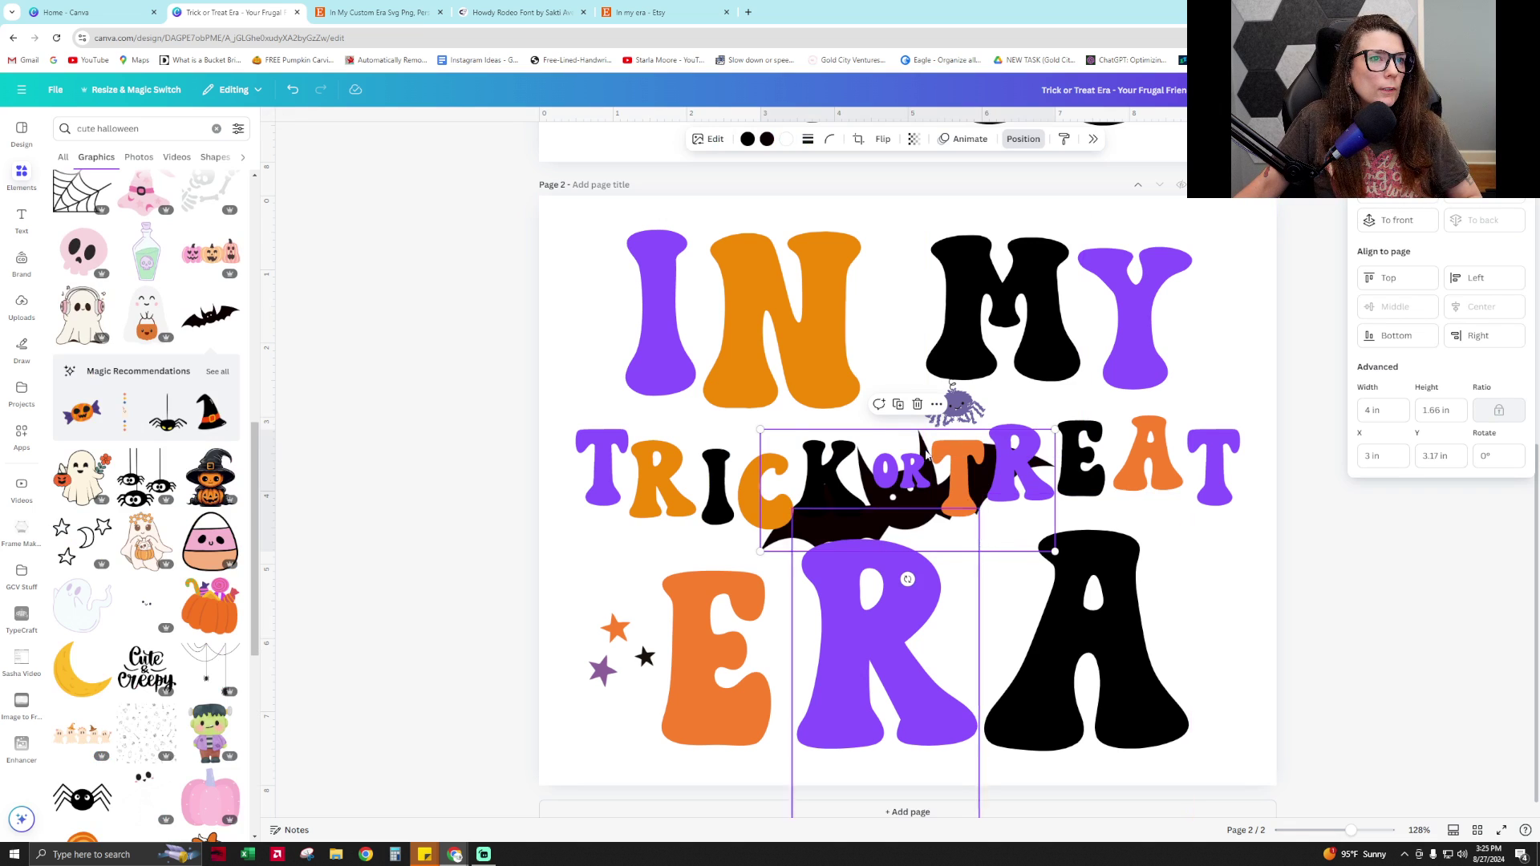
{"action": "left_click_drag", "start_coordinate": [784, 440], "coordinate": [1003, 608]}
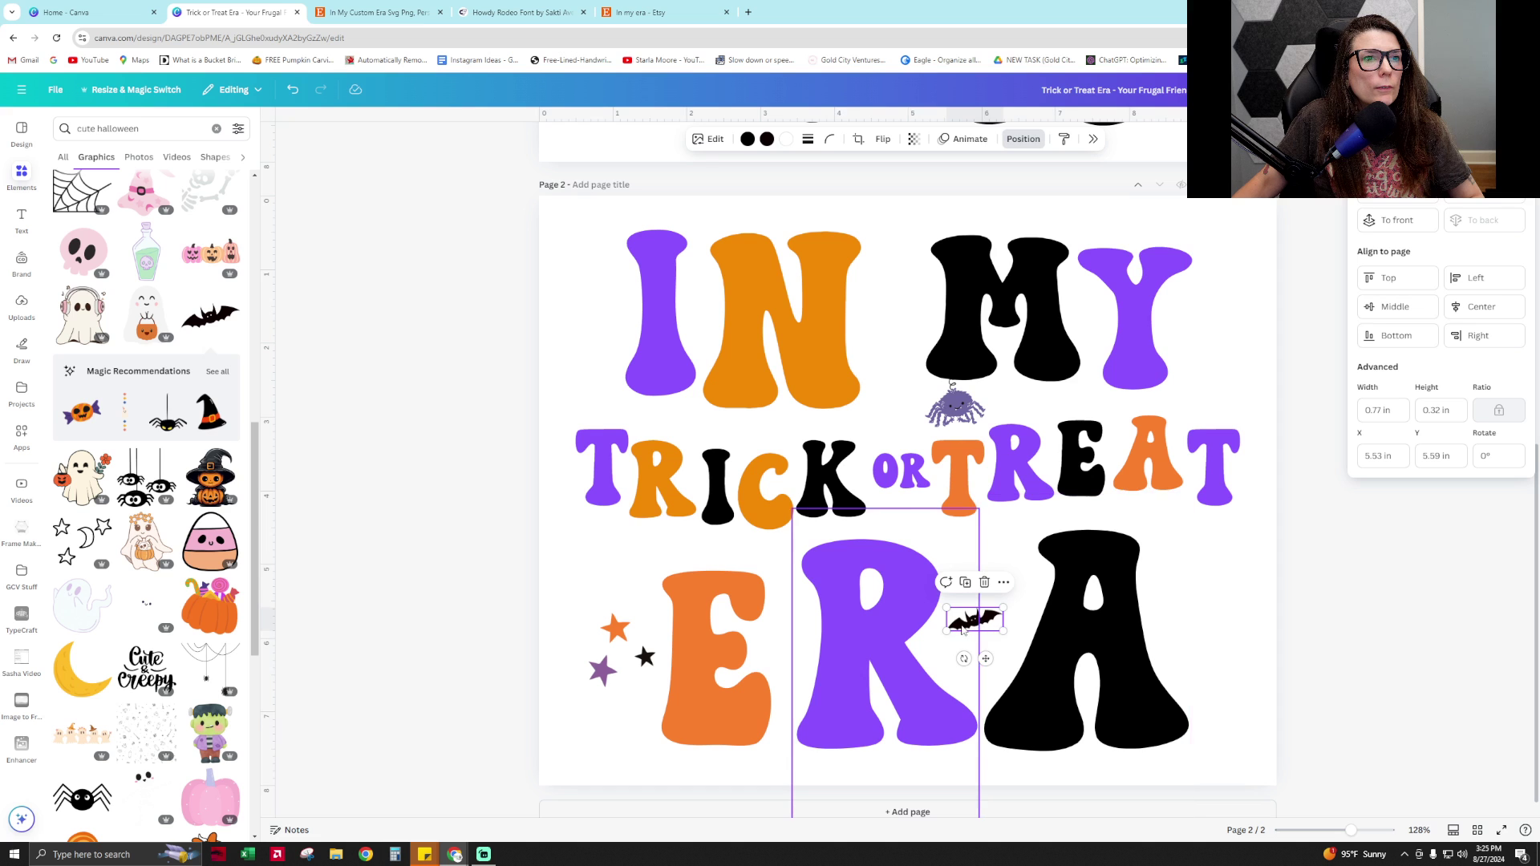
{"action": "left_click", "coordinate": [966, 649]}
{"action": "left_click", "coordinate": [1484, 160]}
{"action": "scroll", "coordinate": [1411, 521], "scroll_direction": "down", "scroll_amount": 3}
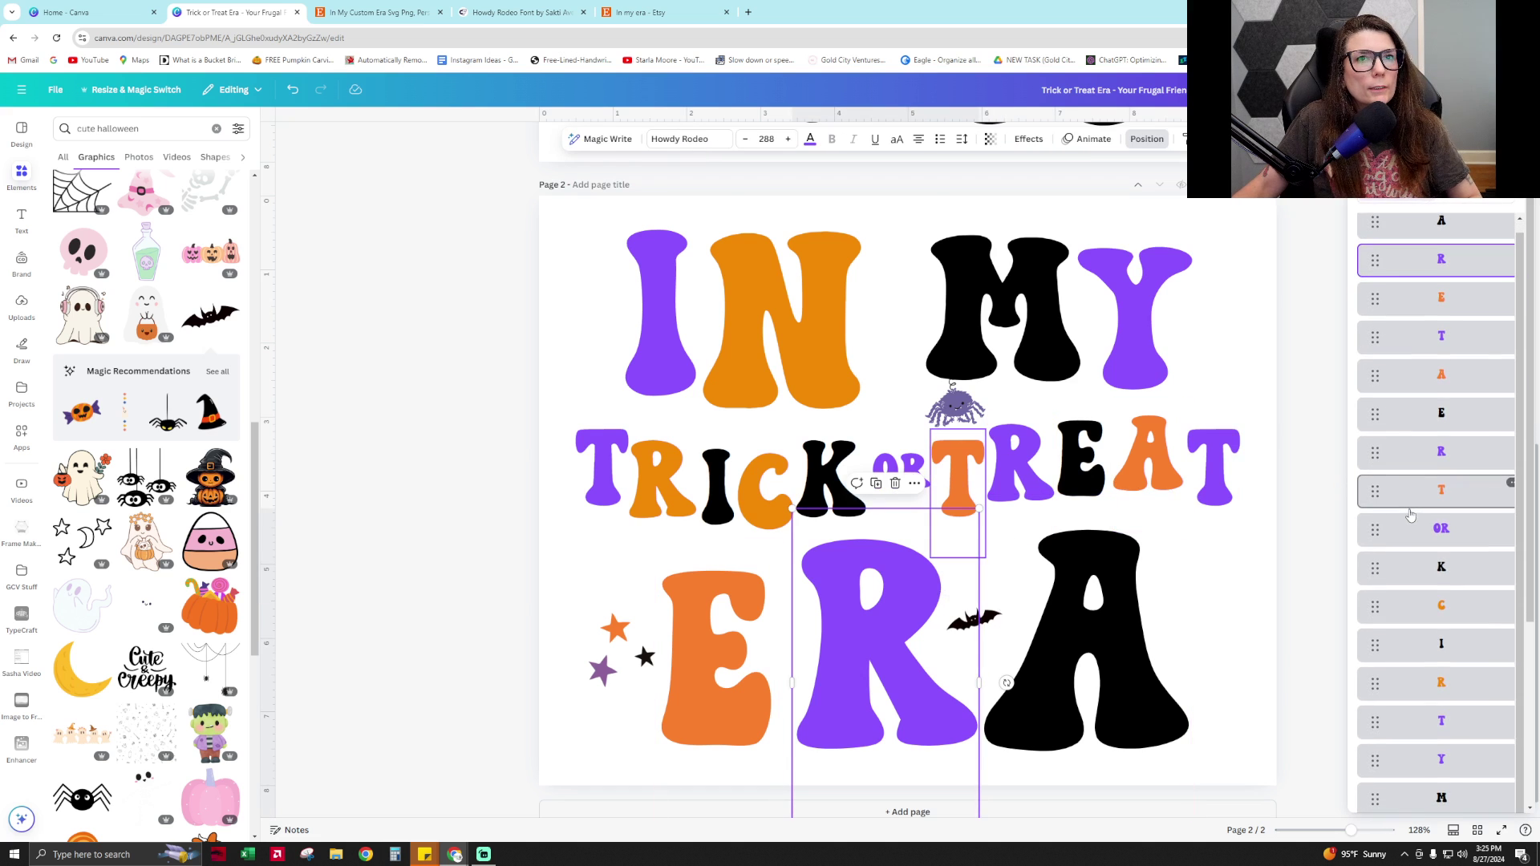
{"action": "left_click", "coordinate": [1455, 677]}
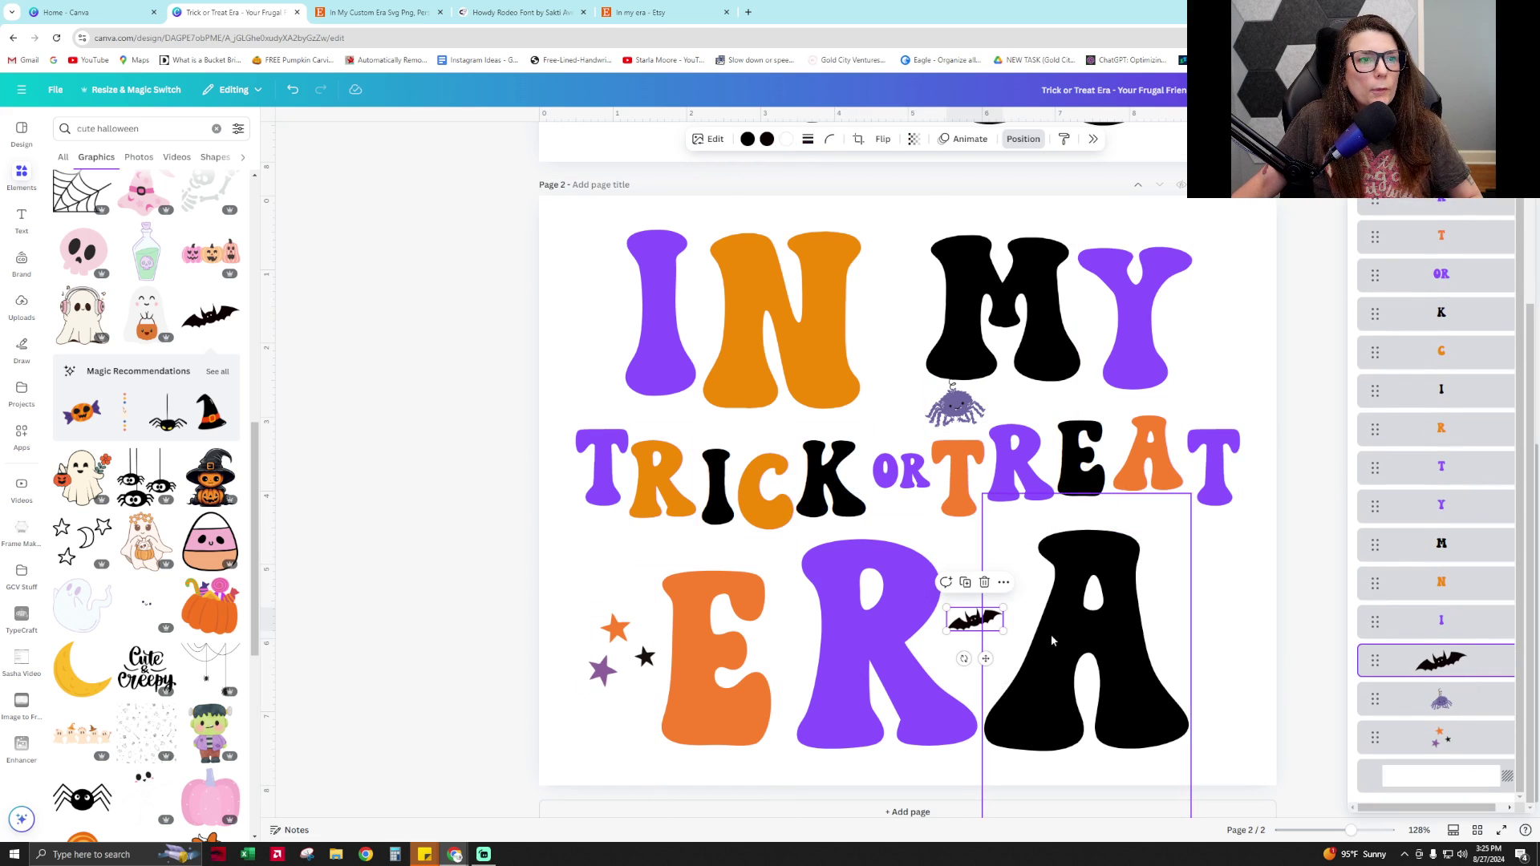
{"action": "left_click_drag", "start_coordinate": [979, 623], "coordinate": [998, 538]}
Duplicate the star cluster, placing a tilted copy to the right of ERA's A
{"action": "left_click", "coordinate": [1243, 603]}
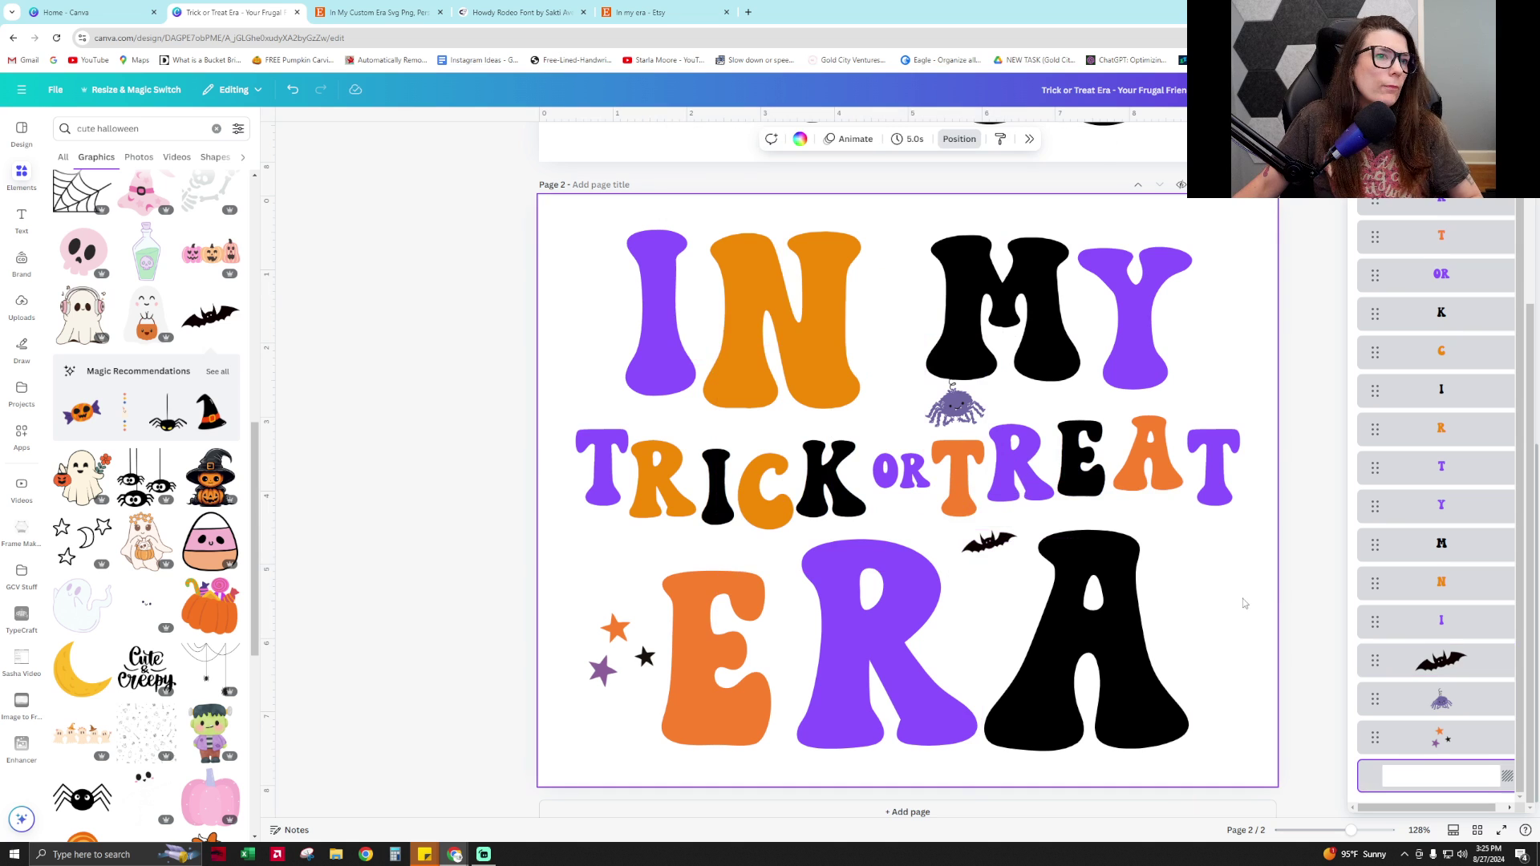
{"action": "left_click", "coordinate": [600, 672]}
{"action": "key", "text": "ctrl+d"}
{"action": "left_click_drag", "start_coordinate": [617, 666], "coordinate": [1167, 312]}
{"action": "key", "text": "ctrl+d"}
{"action": "left_click", "coordinate": [1193, 619]}
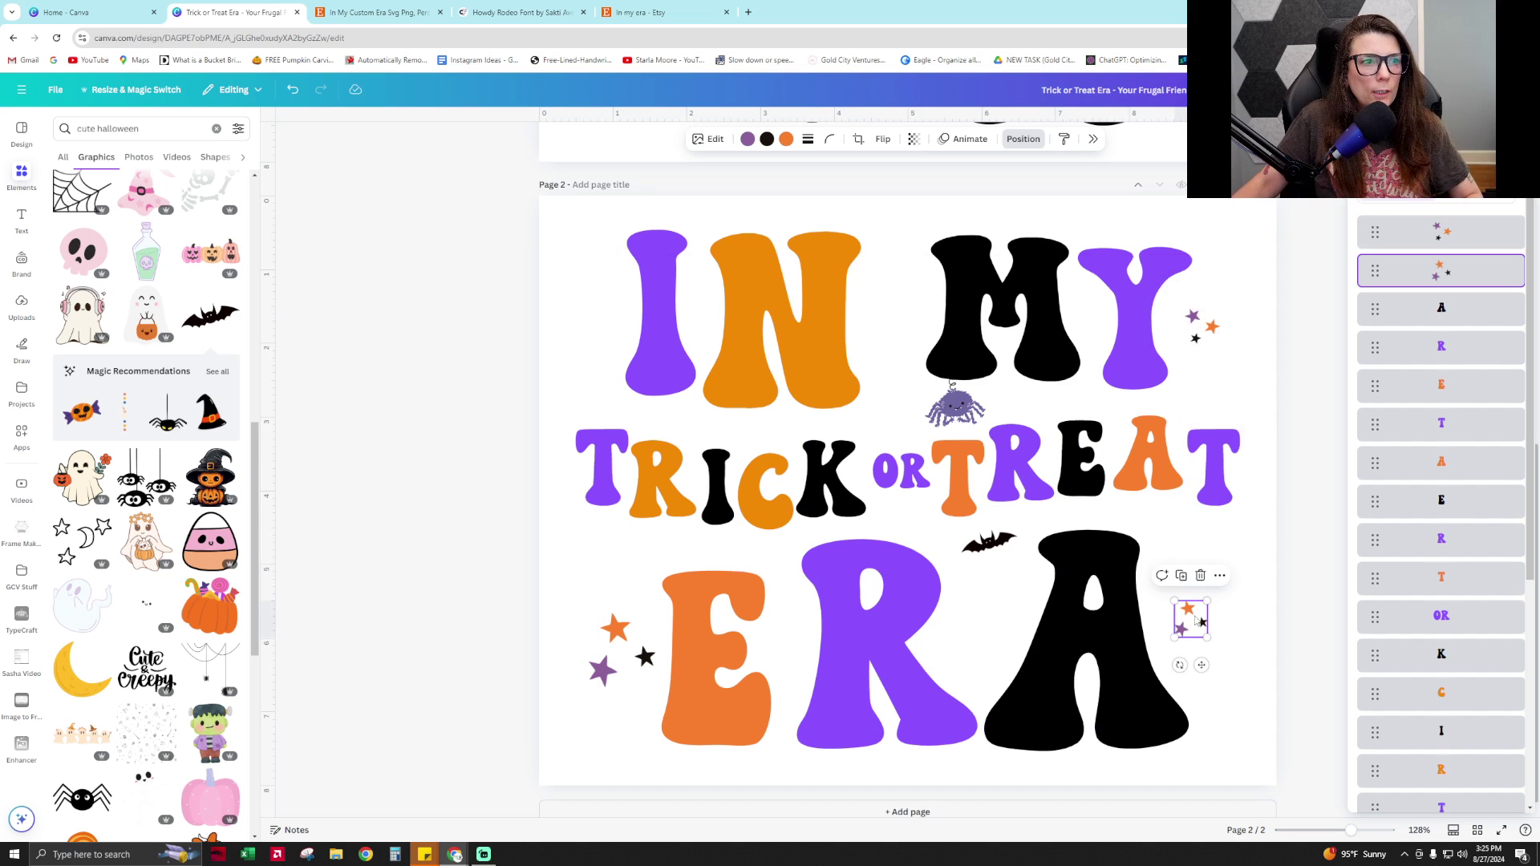
{"action": "left_click_drag", "start_coordinate": [1179, 665], "coordinate": [1262, 639]}
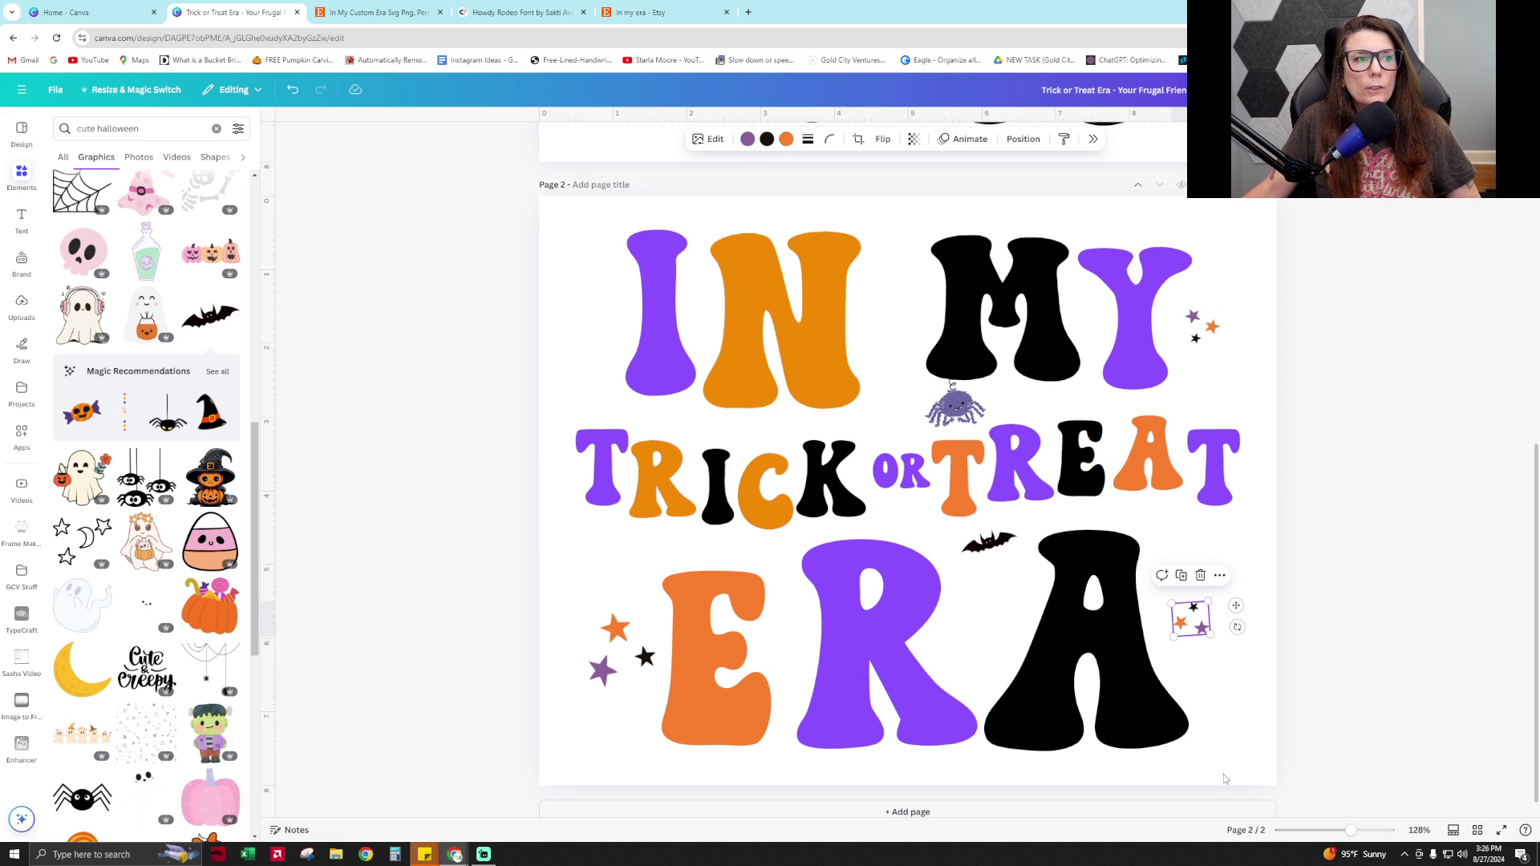
Shrink the ERA letters and their stars together and shift them up and right
{"action": "left_click_drag", "start_coordinate": [1278, 772], "coordinate": [588, 608]}
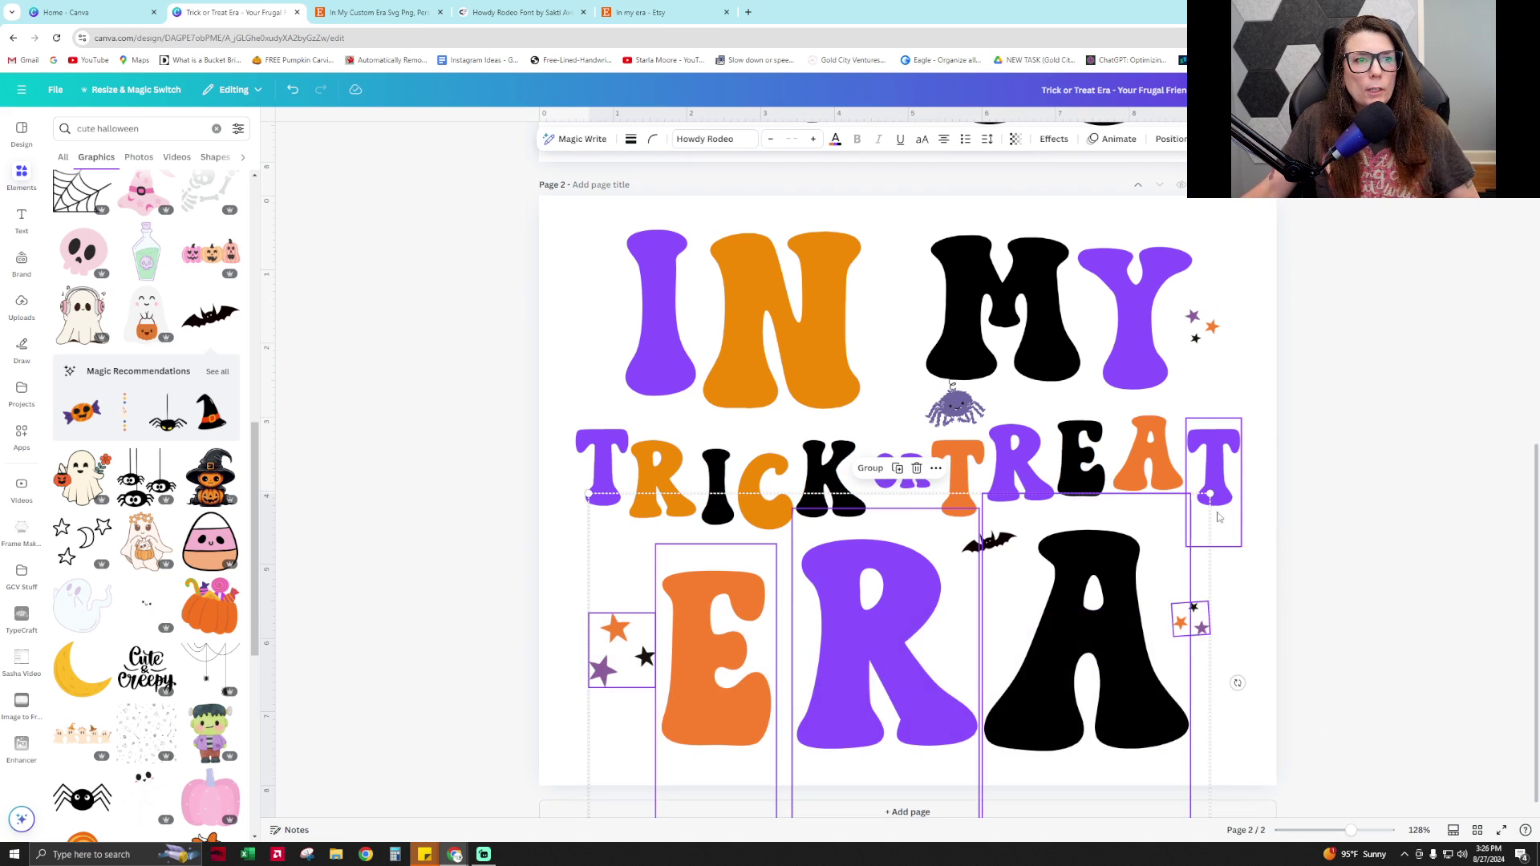
{"action": "left_click_drag", "start_coordinate": [1209, 493], "coordinate": [1105, 558]}
{"action": "left_click_drag", "start_coordinate": [998, 719], "coordinate": [1069, 657]}
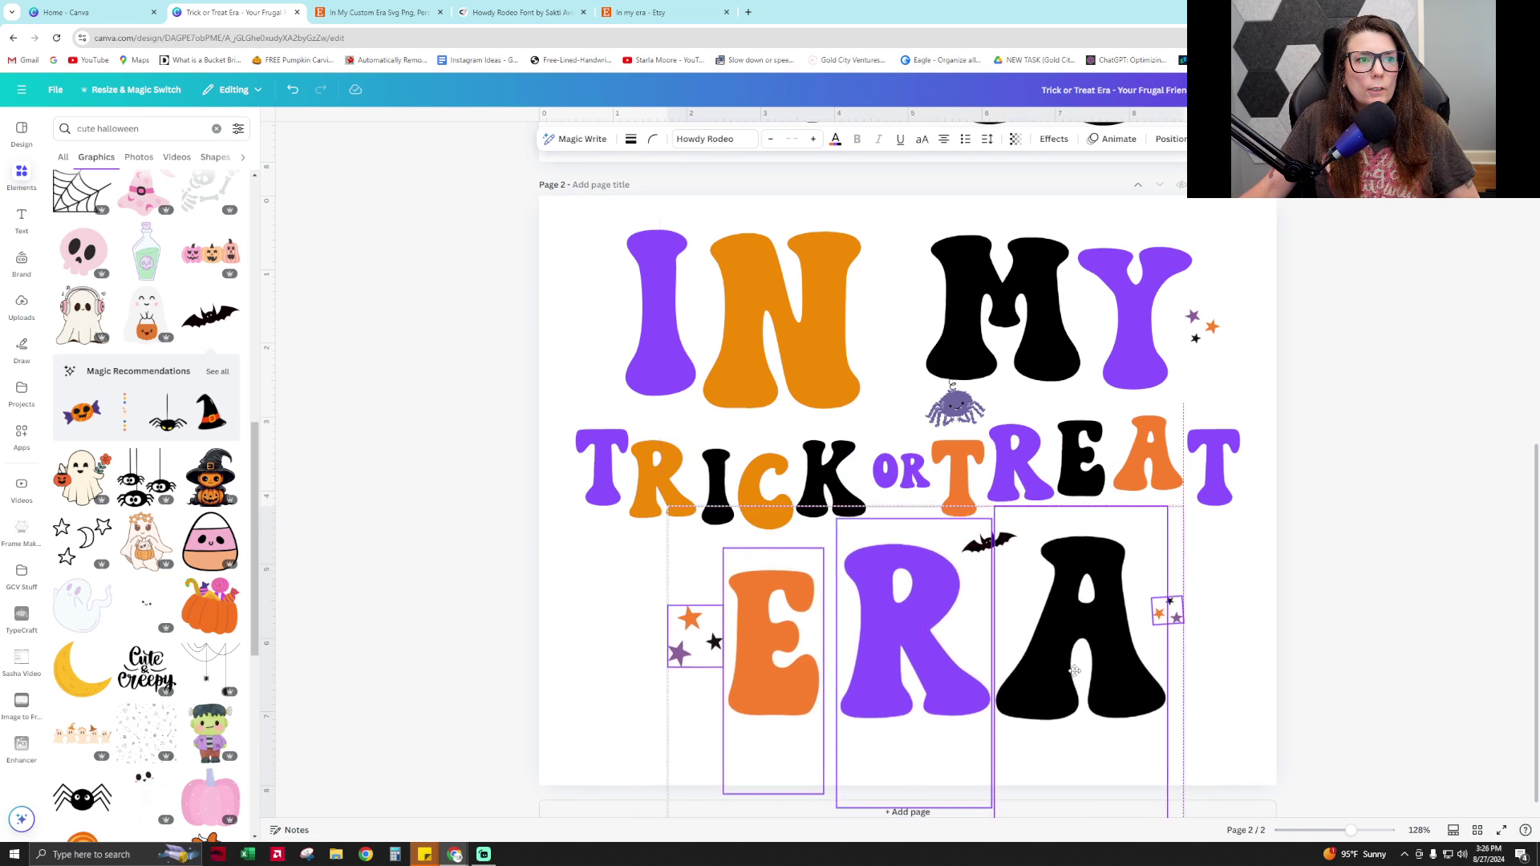
Copy the orange E, retype it as 2024, and size it to about 81 under ERA
{"action": "left_click", "coordinate": [1196, 705]}
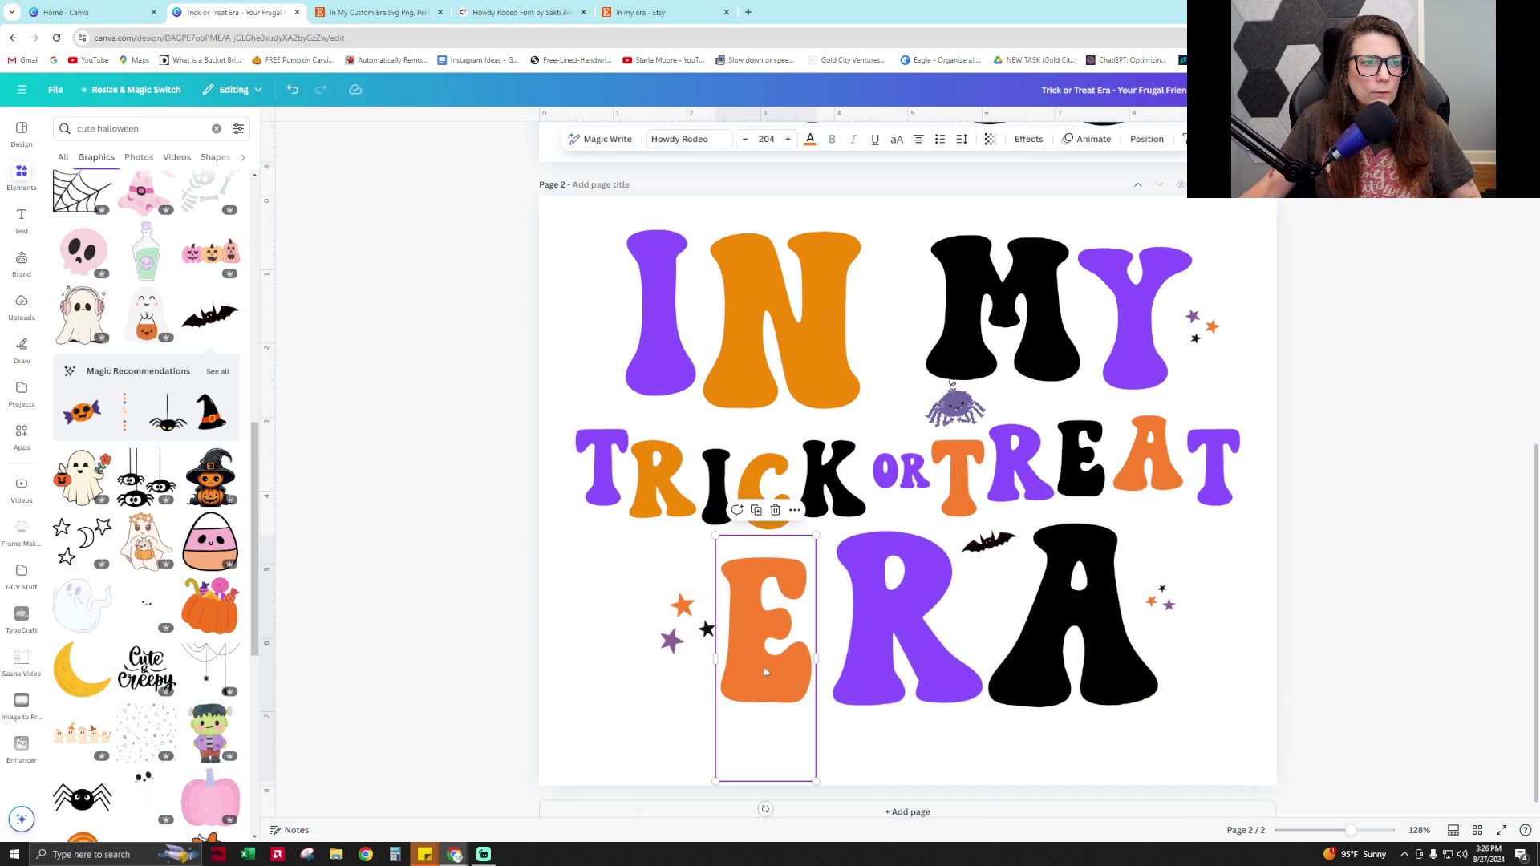
{"action": "left_click_drag", "start_coordinate": [764, 672], "coordinate": [858, 772]}
{"action": "double_click", "coordinate": [858, 771]}
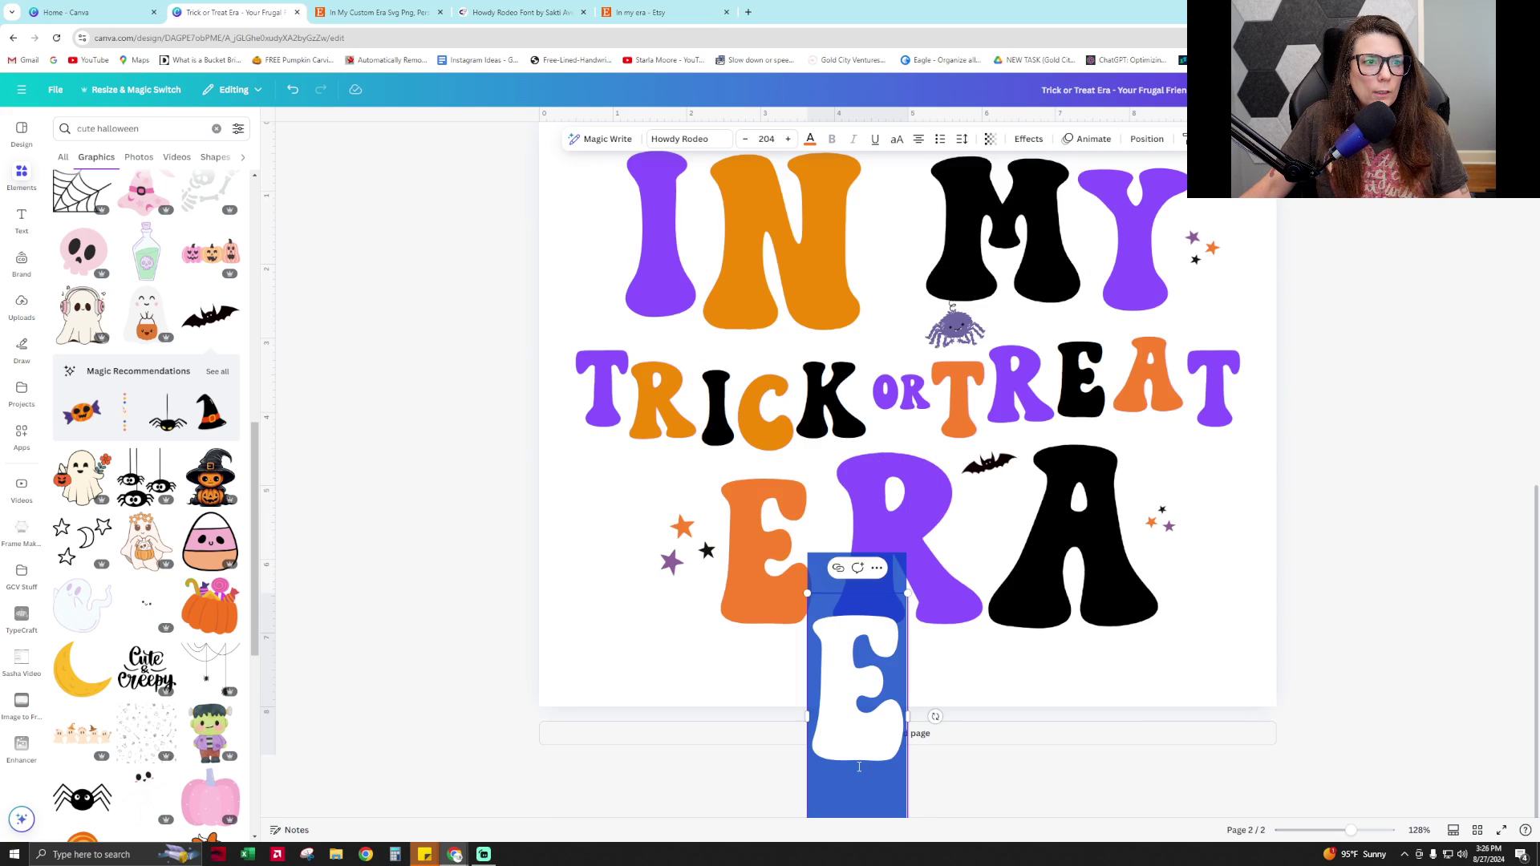
{"action": "type", "text": "2024"}
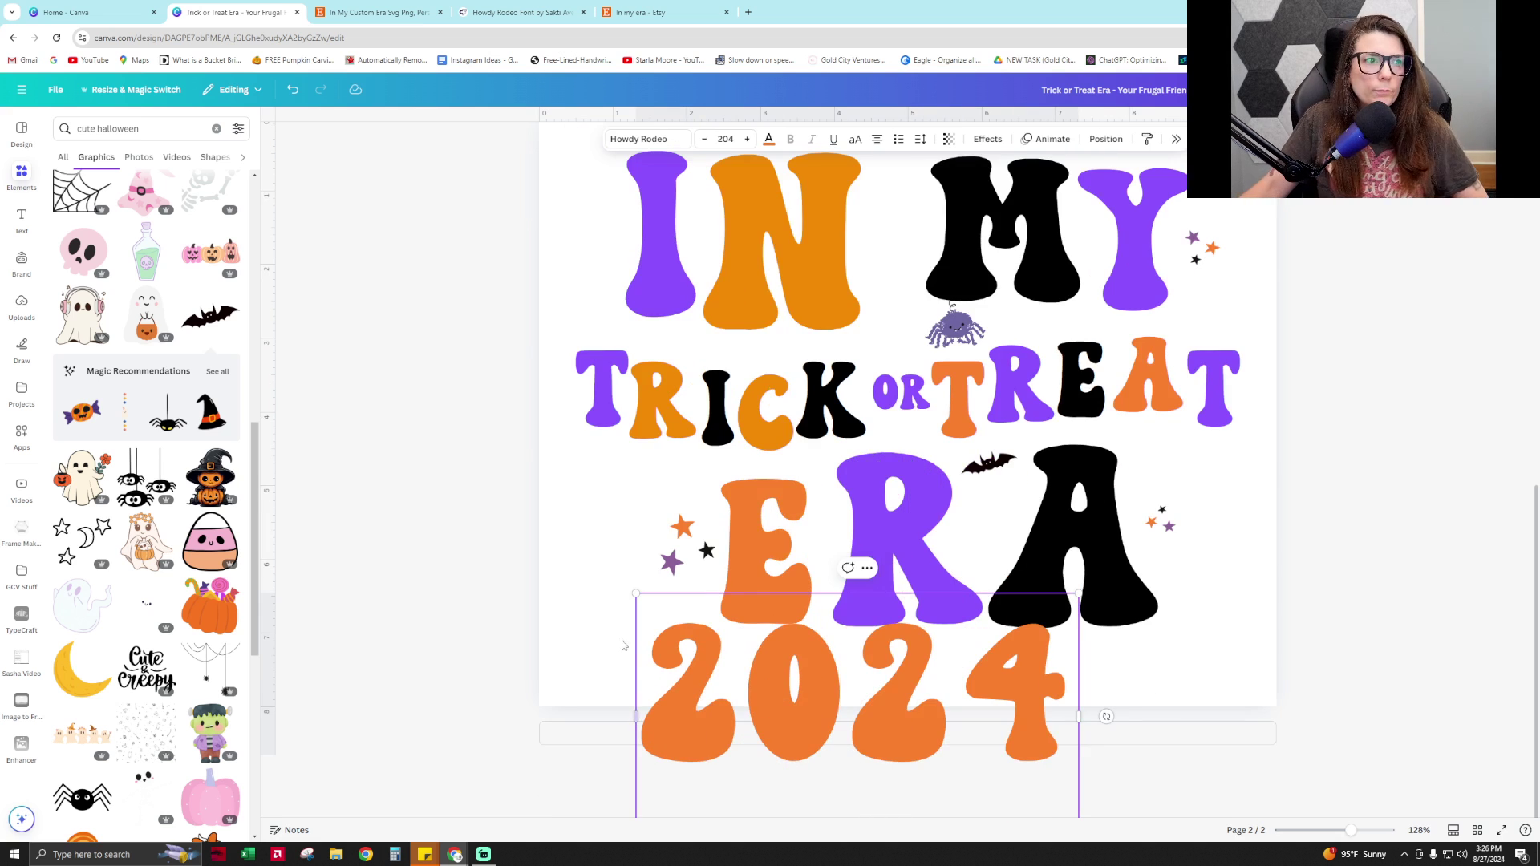
{"action": "left_click_drag", "start_coordinate": [639, 597], "coordinate": [786, 672]}
{"action": "left_click_drag", "start_coordinate": [946, 745], "coordinate": [1074, 746]}
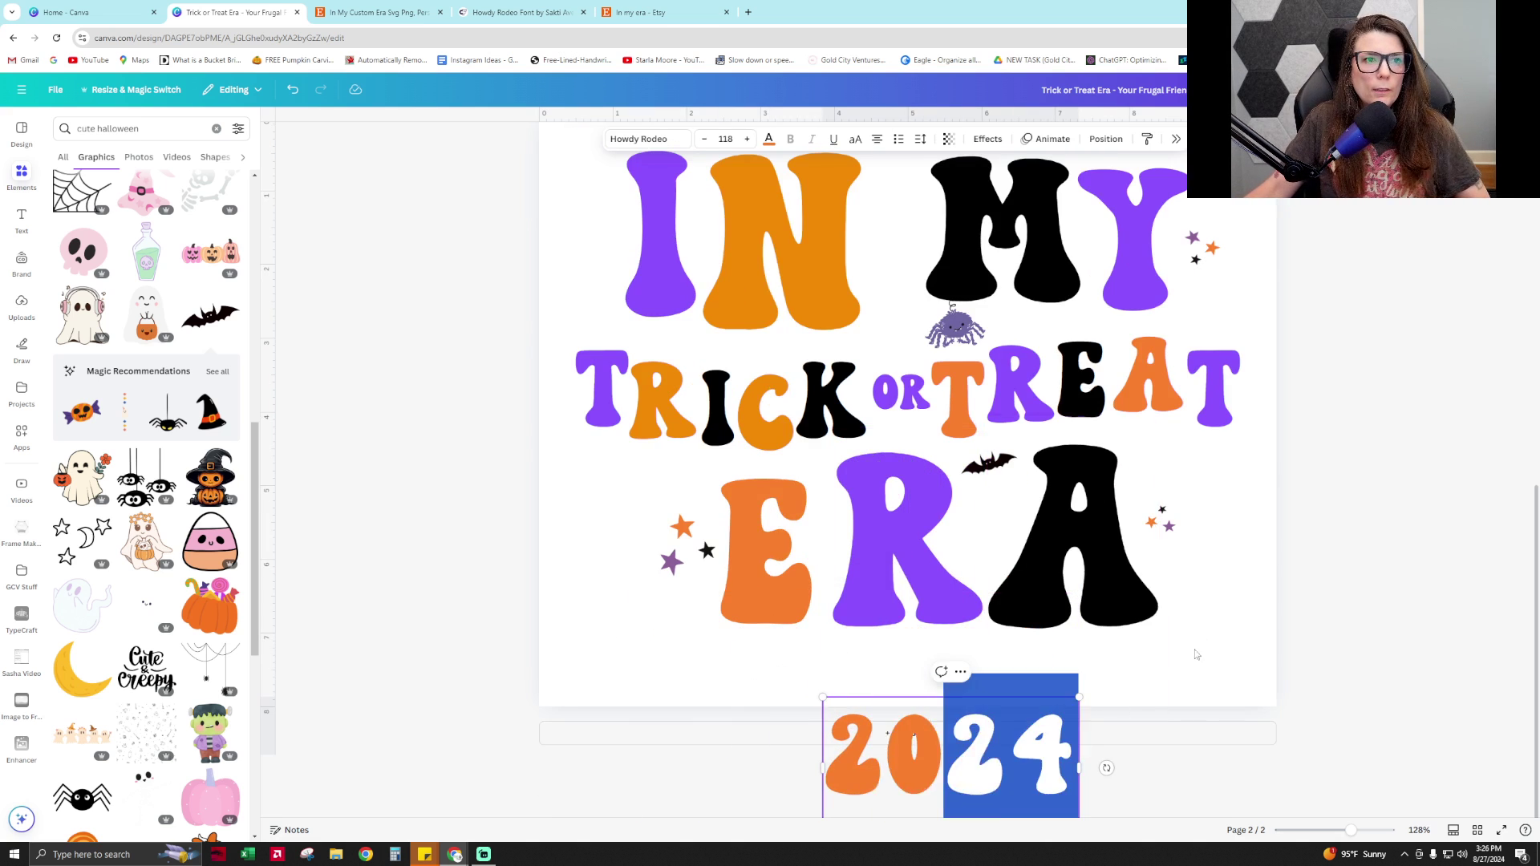
{"action": "left_click", "coordinate": [1151, 796]}
{"action": "scroll", "coordinate": [1151, 797], "scroll_direction": "up", "scroll_amount": 1}
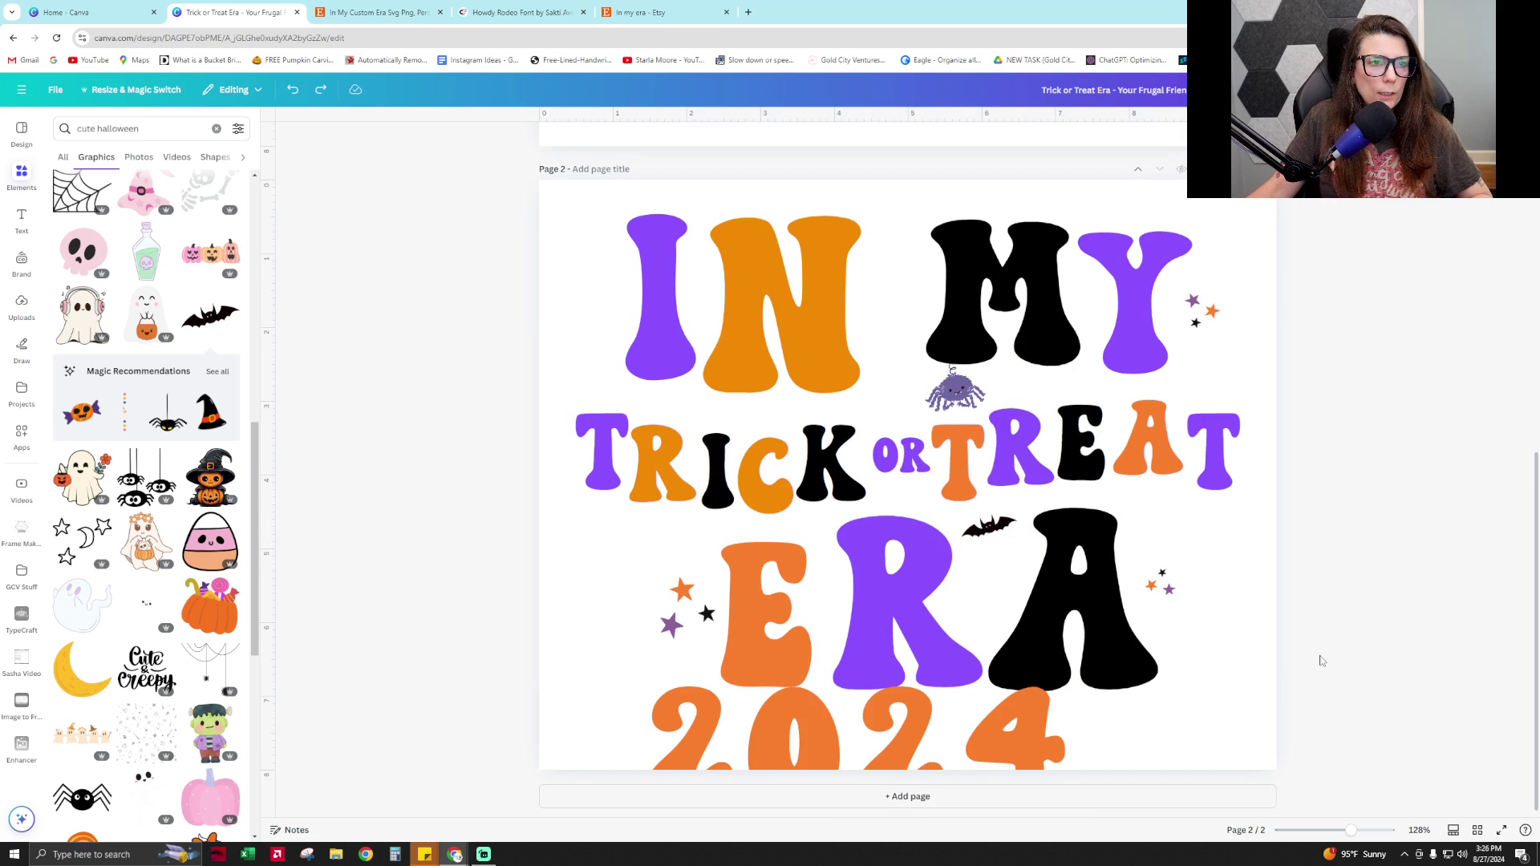
{"action": "left_click_drag", "start_coordinate": [662, 659], "coordinate": [931, 505]}
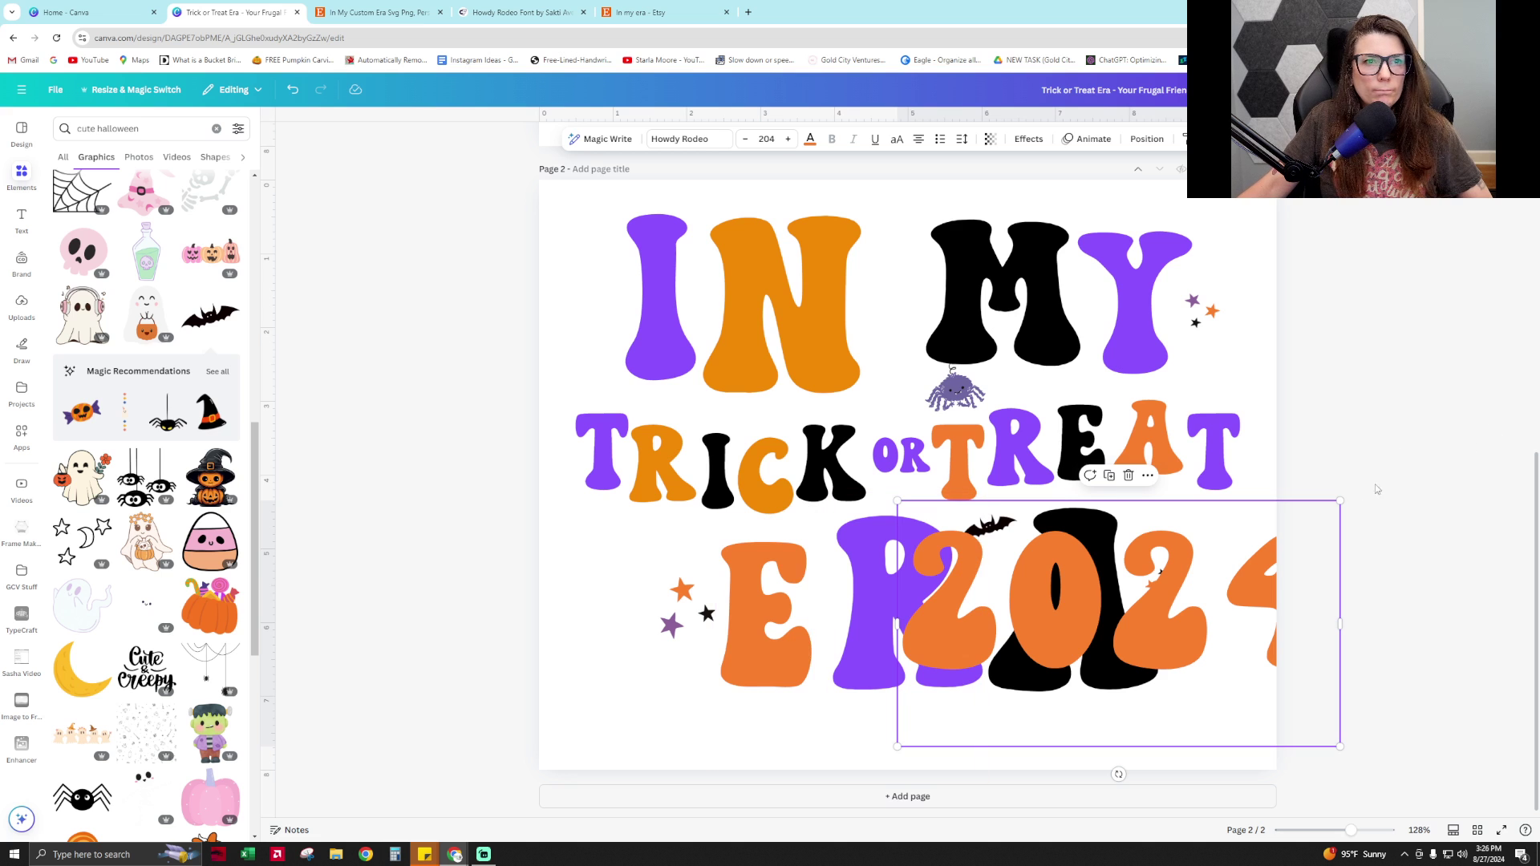
{"action": "left_click_drag", "start_coordinate": [1338, 501], "coordinate": [1074, 650]}
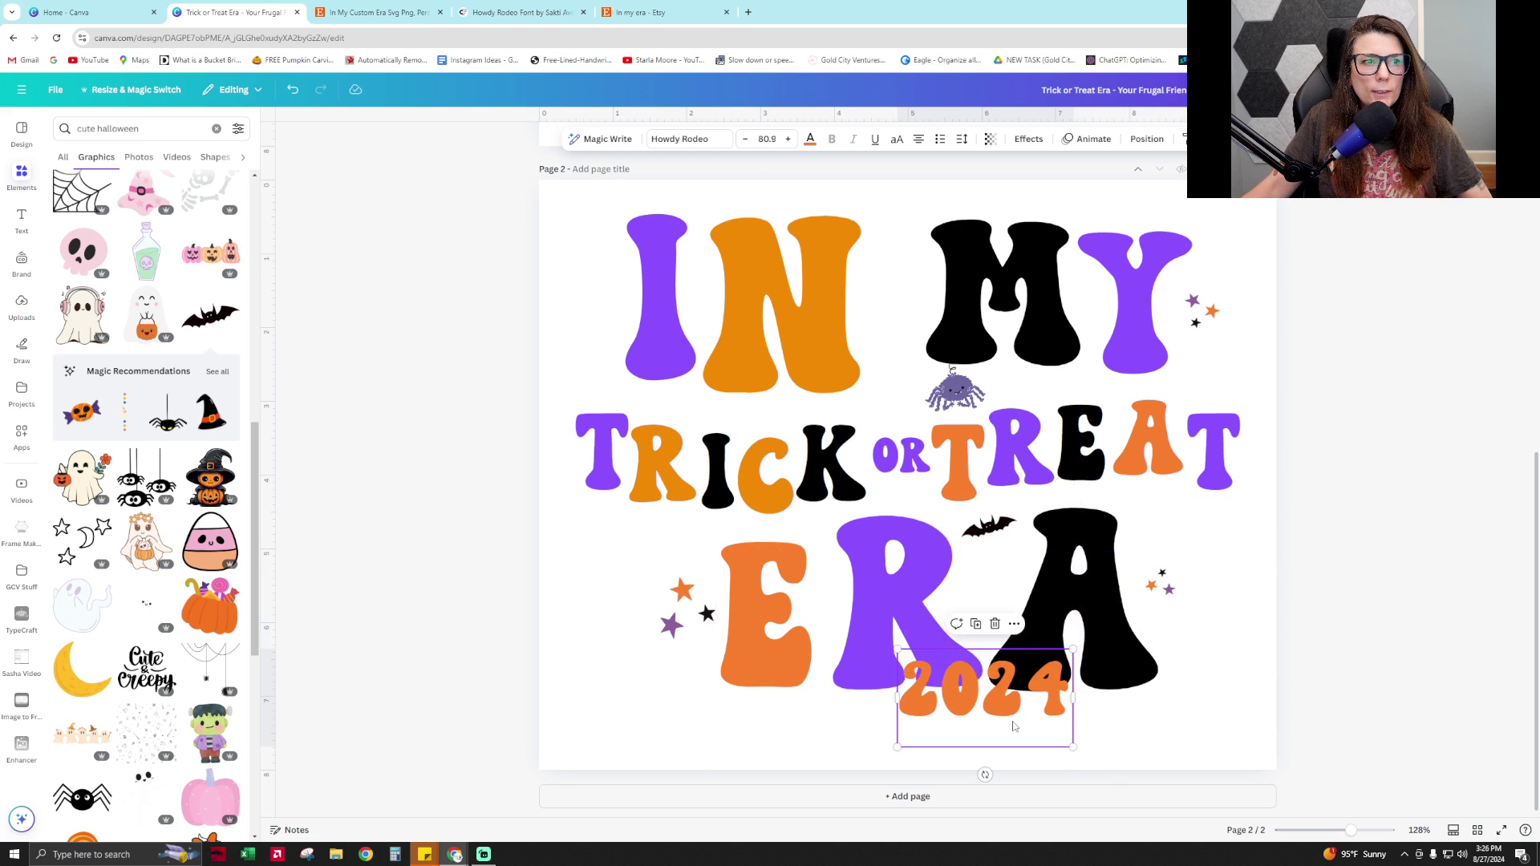
{"action": "left_click_drag", "start_coordinate": [1011, 708], "coordinate": [933, 741]}
{"action": "left_click_drag", "start_coordinate": [1385, 578], "coordinate": [543, 259]}
{"action": "left_click_drag", "start_coordinate": [898, 449], "coordinate": [898, 433]}
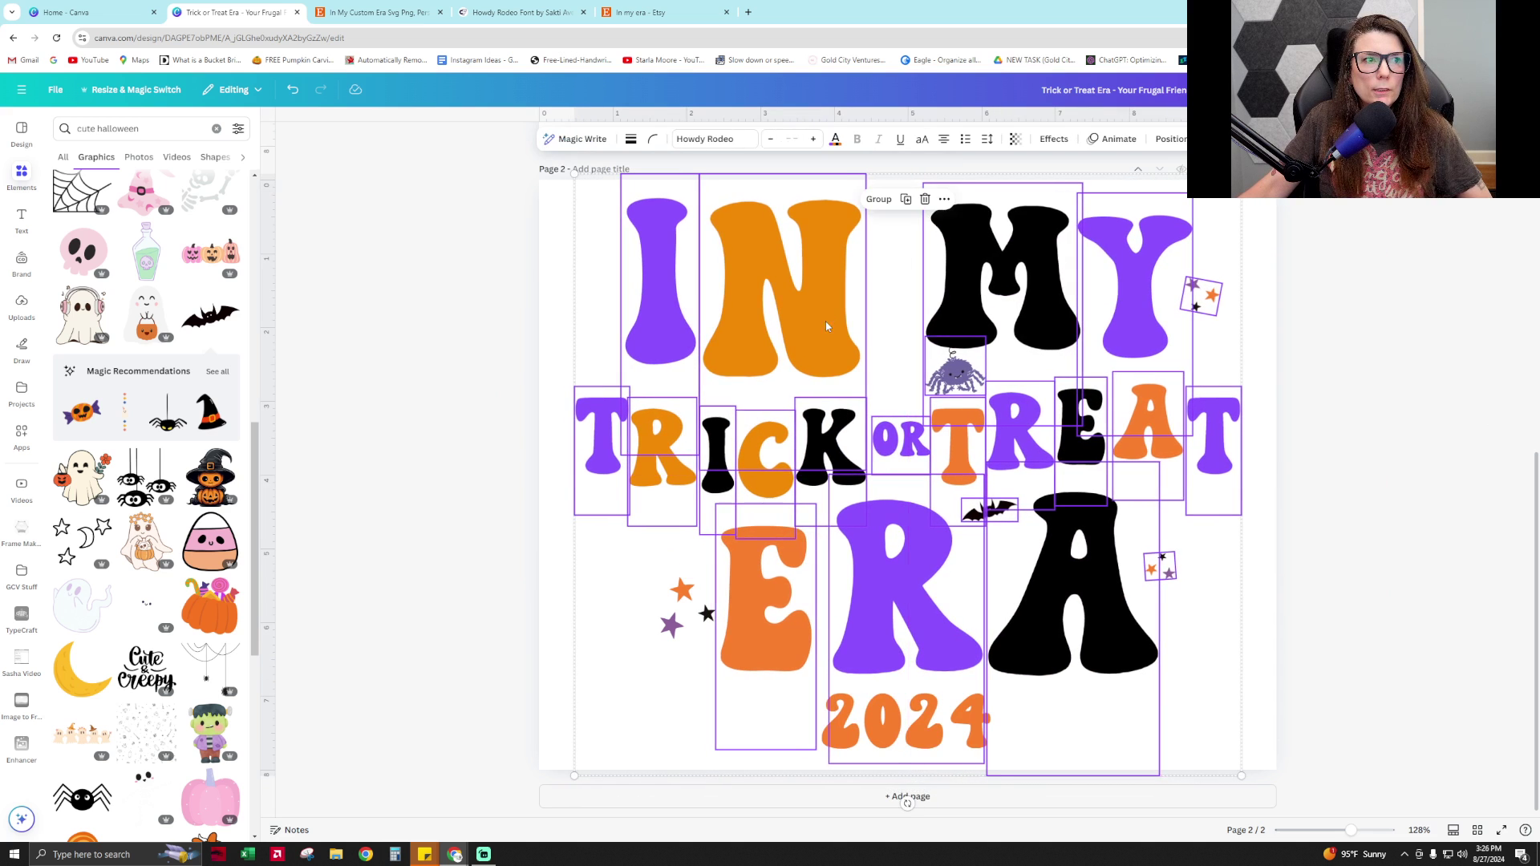
Raise the star cluster left of the E and shift ERA and its stars left
{"action": "left_click", "coordinate": [1398, 541]}
{"action": "left_click", "coordinate": [683, 610]}
{"action": "left_click_drag", "start_coordinate": [683, 610], "coordinate": [682, 590]}
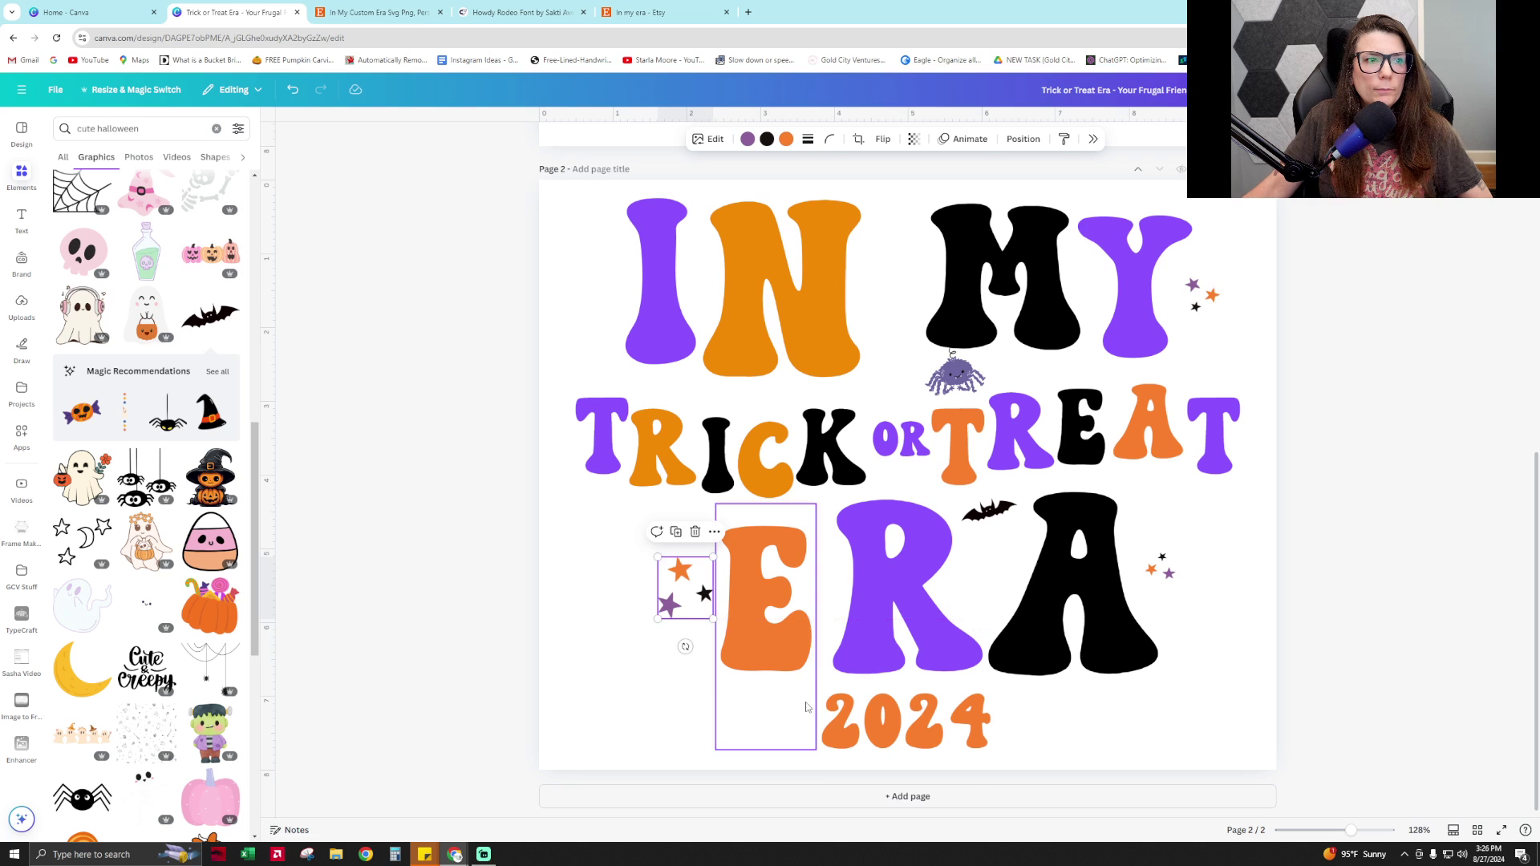
{"action": "left_click", "coordinate": [963, 721]}
{"action": "left_click", "coordinate": [1035, 737]}
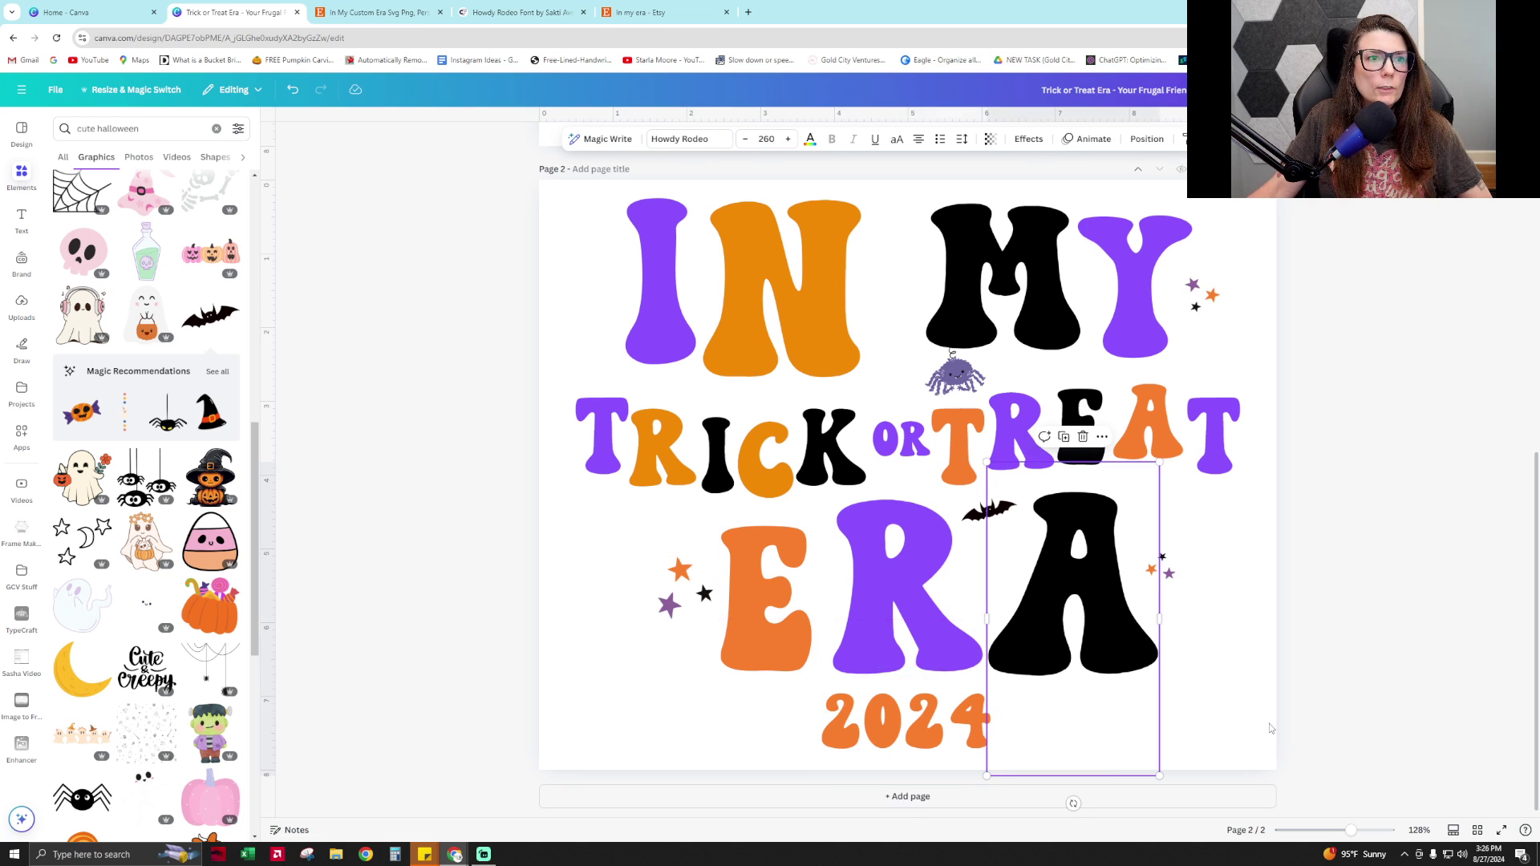
{"action": "left_click_drag", "start_coordinate": [1241, 677], "coordinate": [596, 561]}
{"action": "left_click_drag", "start_coordinate": [964, 640], "coordinate": [879, 644]}
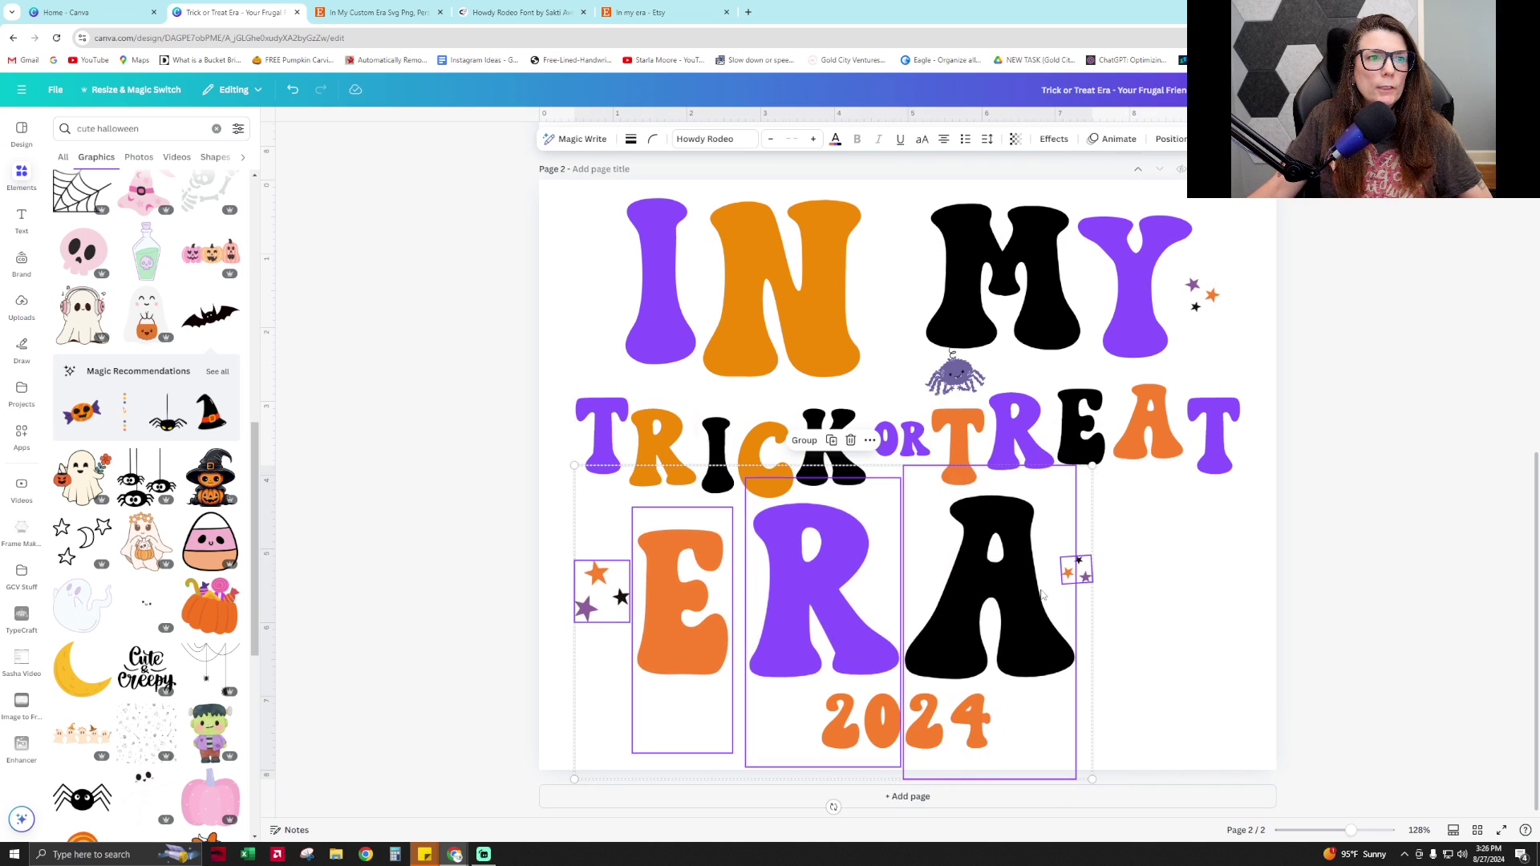
Place 2024 right of the A and move the small stars between R and A
{"action": "left_click", "coordinate": [1107, 728]}
{"action": "left_click_drag", "start_coordinate": [958, 739], "coordinate": [1238, 565]}
{"action": "left_click_drag", "start_coordinate": [1078, 575], "coordinate": [1154, 711]}
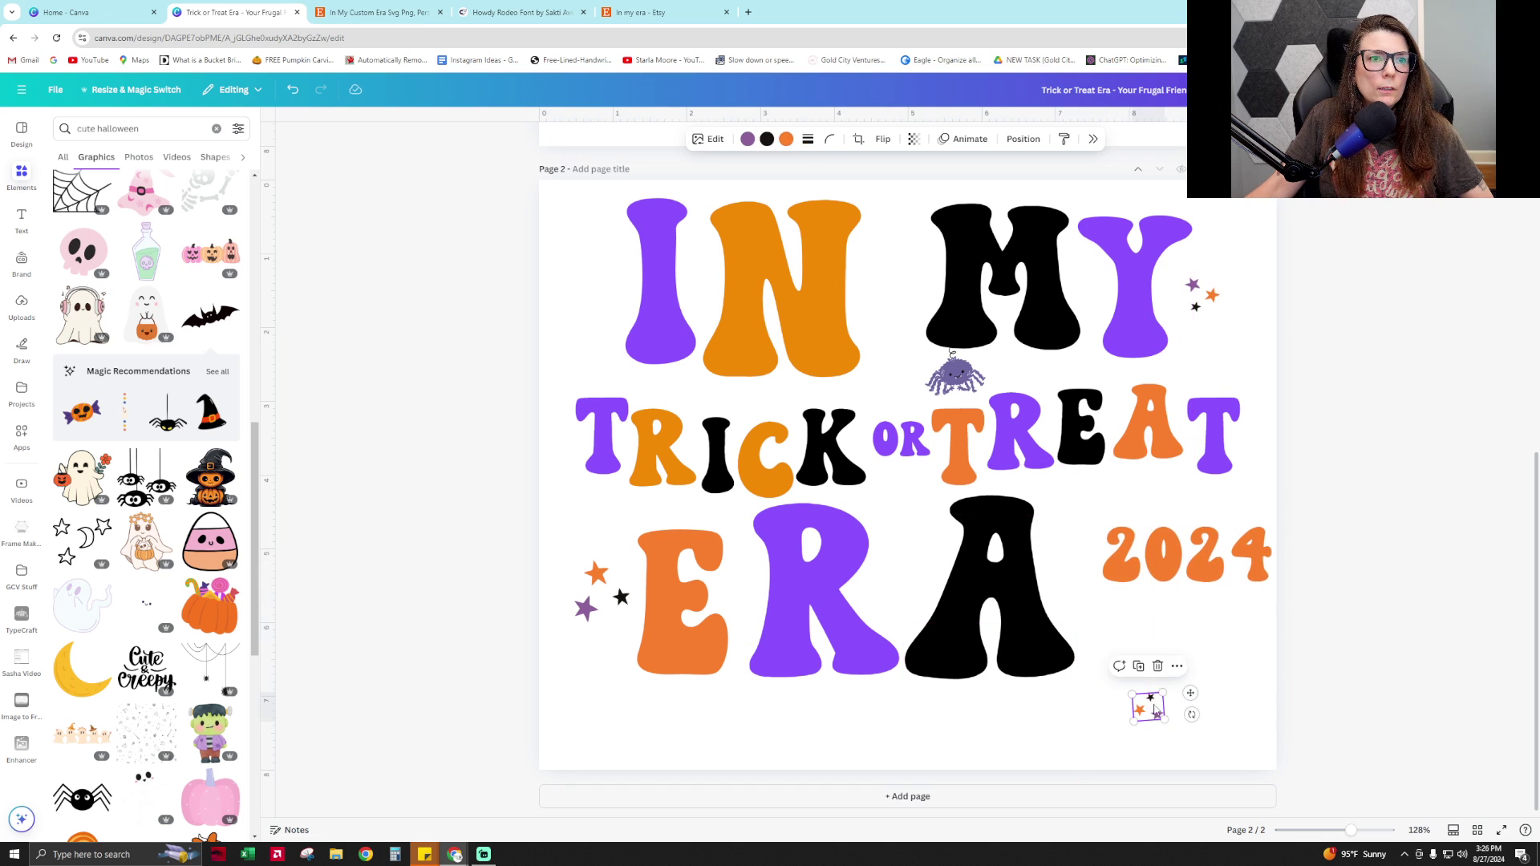
{"action": "left_click_drag", "start_coordinate": [1187, 558], "coordinate": [1147, 568]}
{"action": "left_click_drag", "start_coordinate": [1151, 707], "coordinate": [922, 555]}
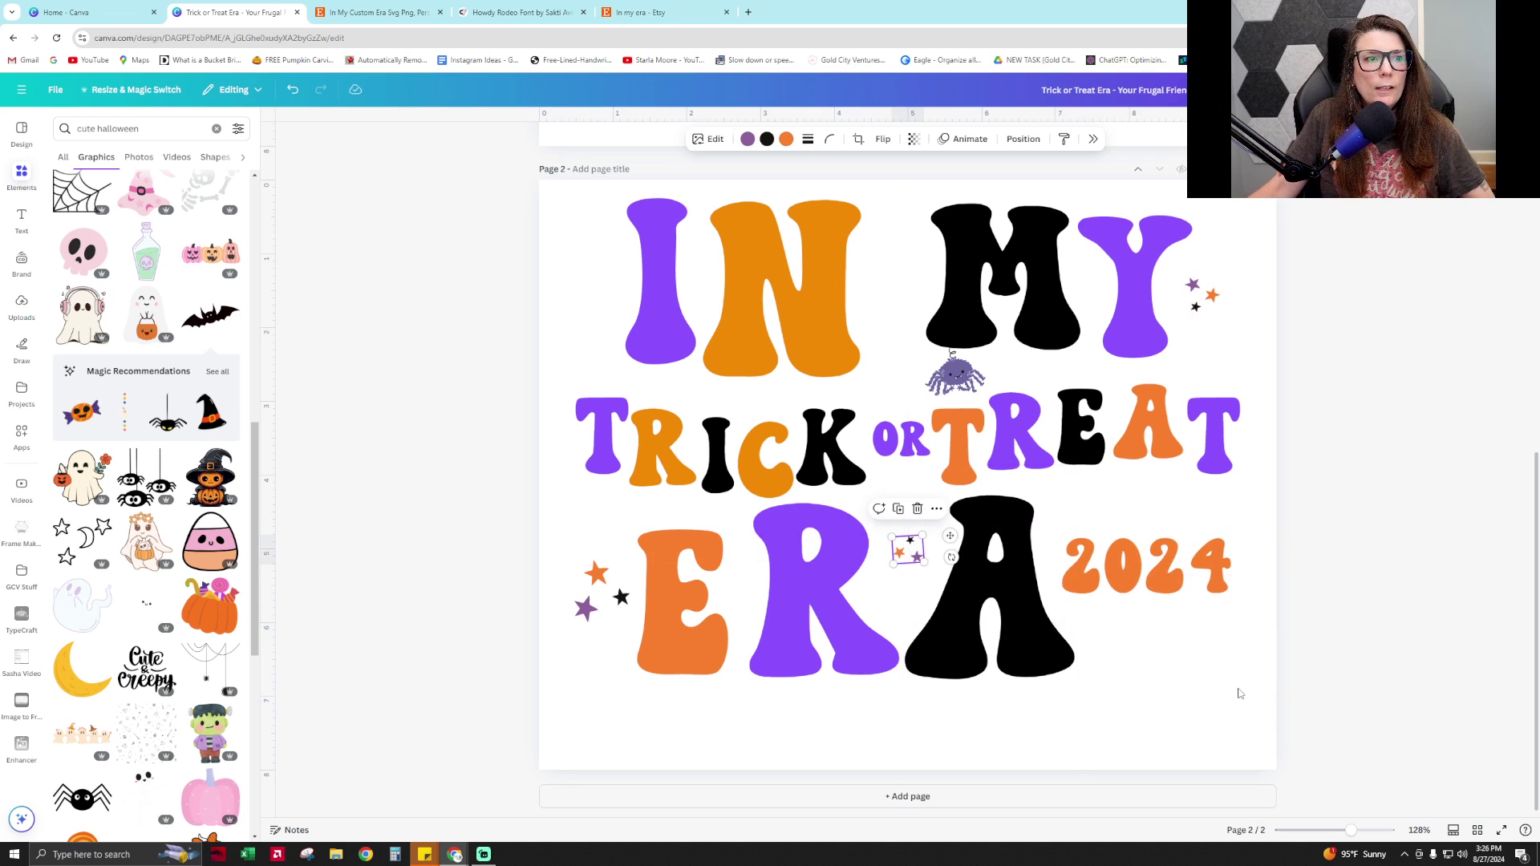
Centre the ERA 2024 row, then nudge the whole design down with Shift+Down
{"action": "left_click_drag", "start_coordinate": [1257, 700], "coordinate": [551, 557]}
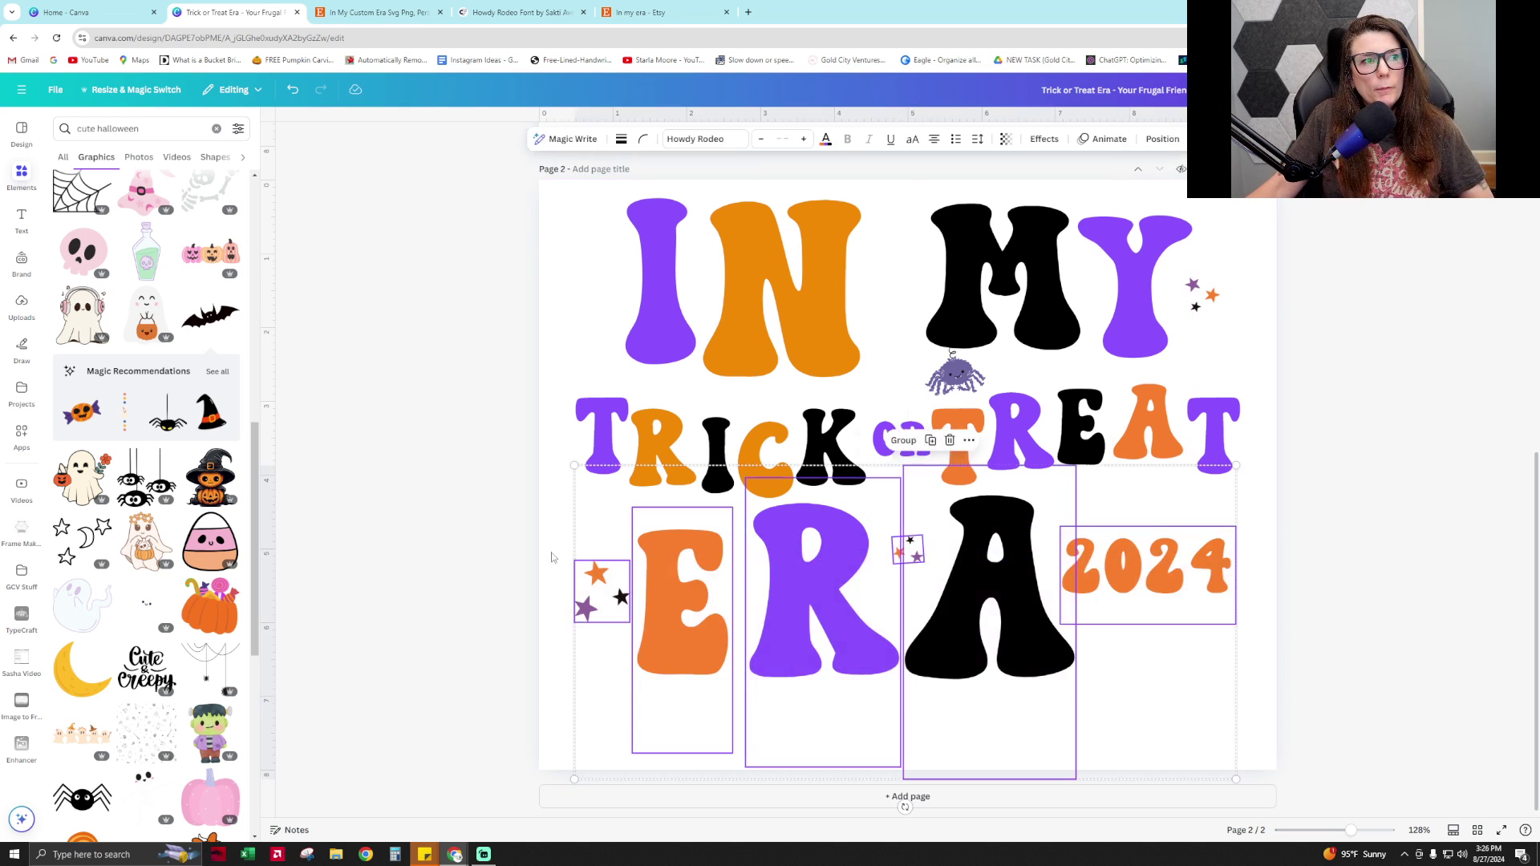
{"action": "left_click_drag", "start_coordinate": [1304, 712], "coordinate": [570, 561]}
{"action": "left_click_drag", "start_coordinate": [936, 629], "coordinate": [940, 669]}
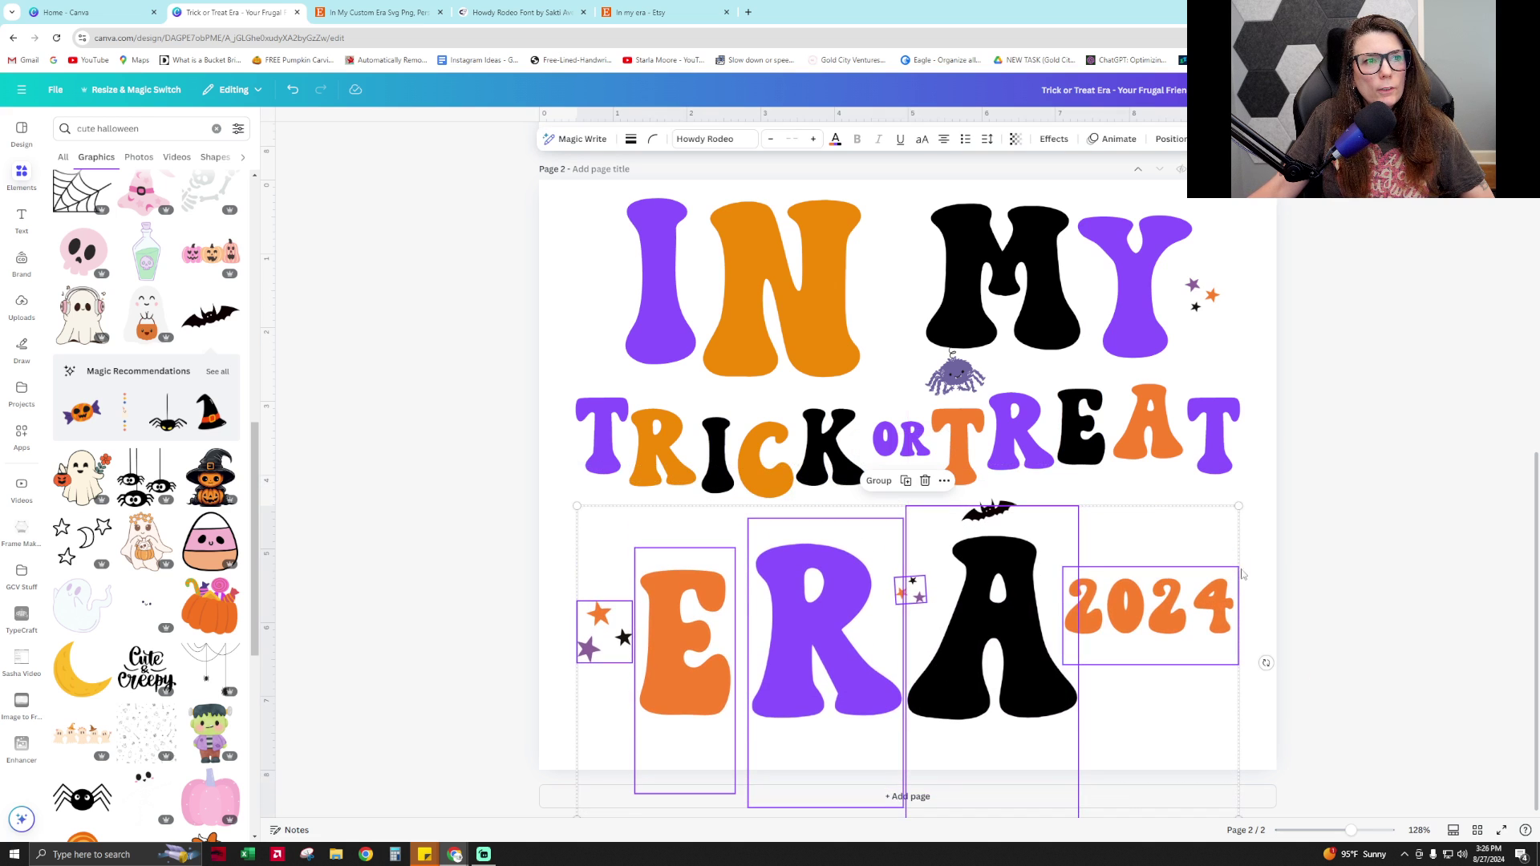
{"action": "left_click", "coordinate": [1331, 560]}
{"action": "left_click_drag", "start_coordinate": [1340, 429], "coordinate": [787, 528]}
{"action": "left_click", "coordinate": [1340, 470]}
{"action": "left_click_drag", "start_coordinate": [1391, 487], "coordinate": [497, 517]}
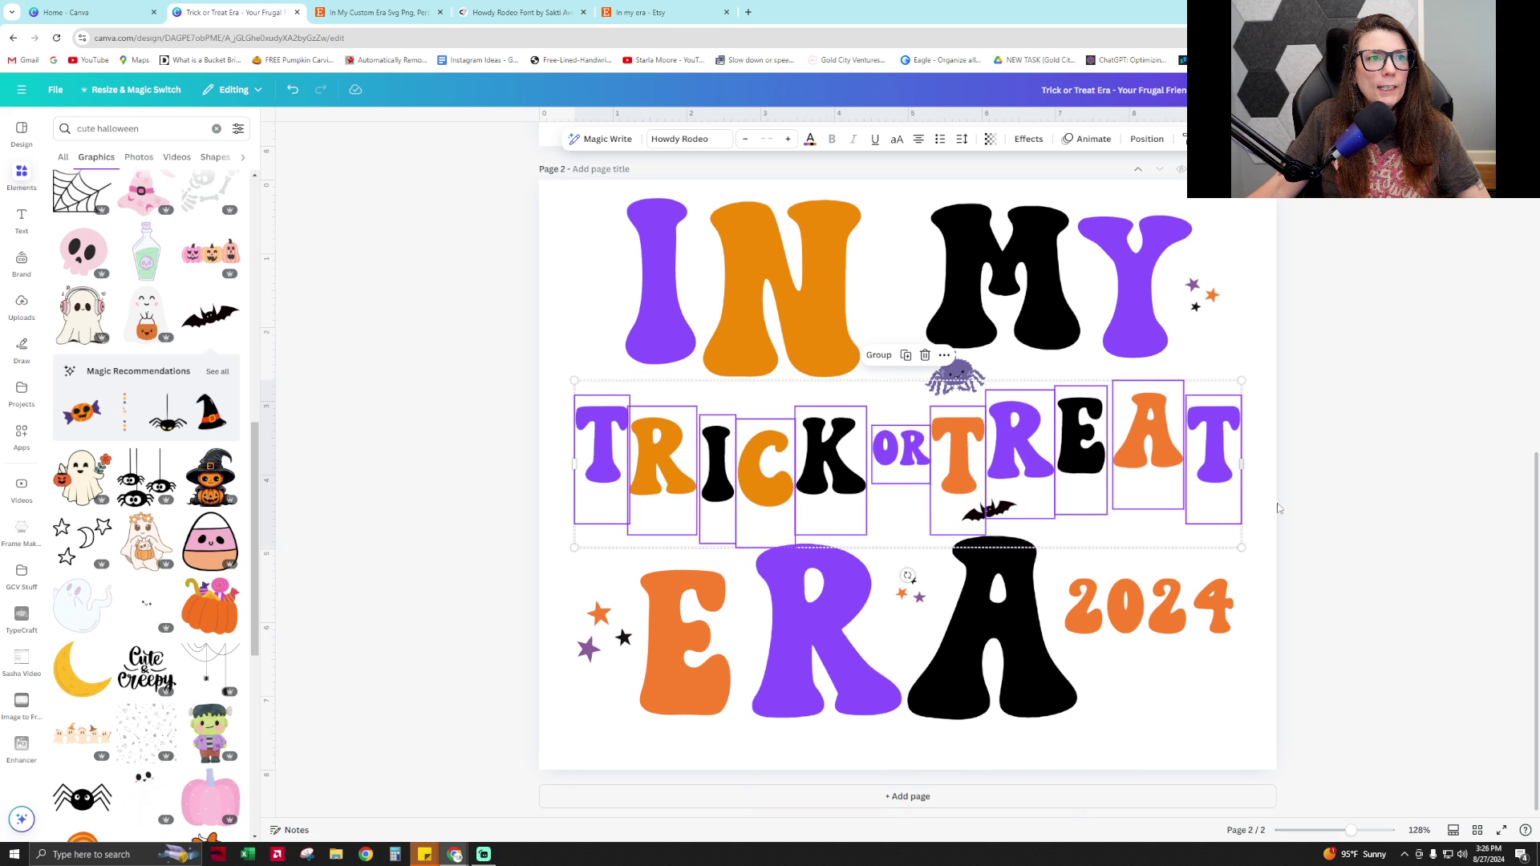
{"action": "left_click", "coordinate": [1297, 309]}
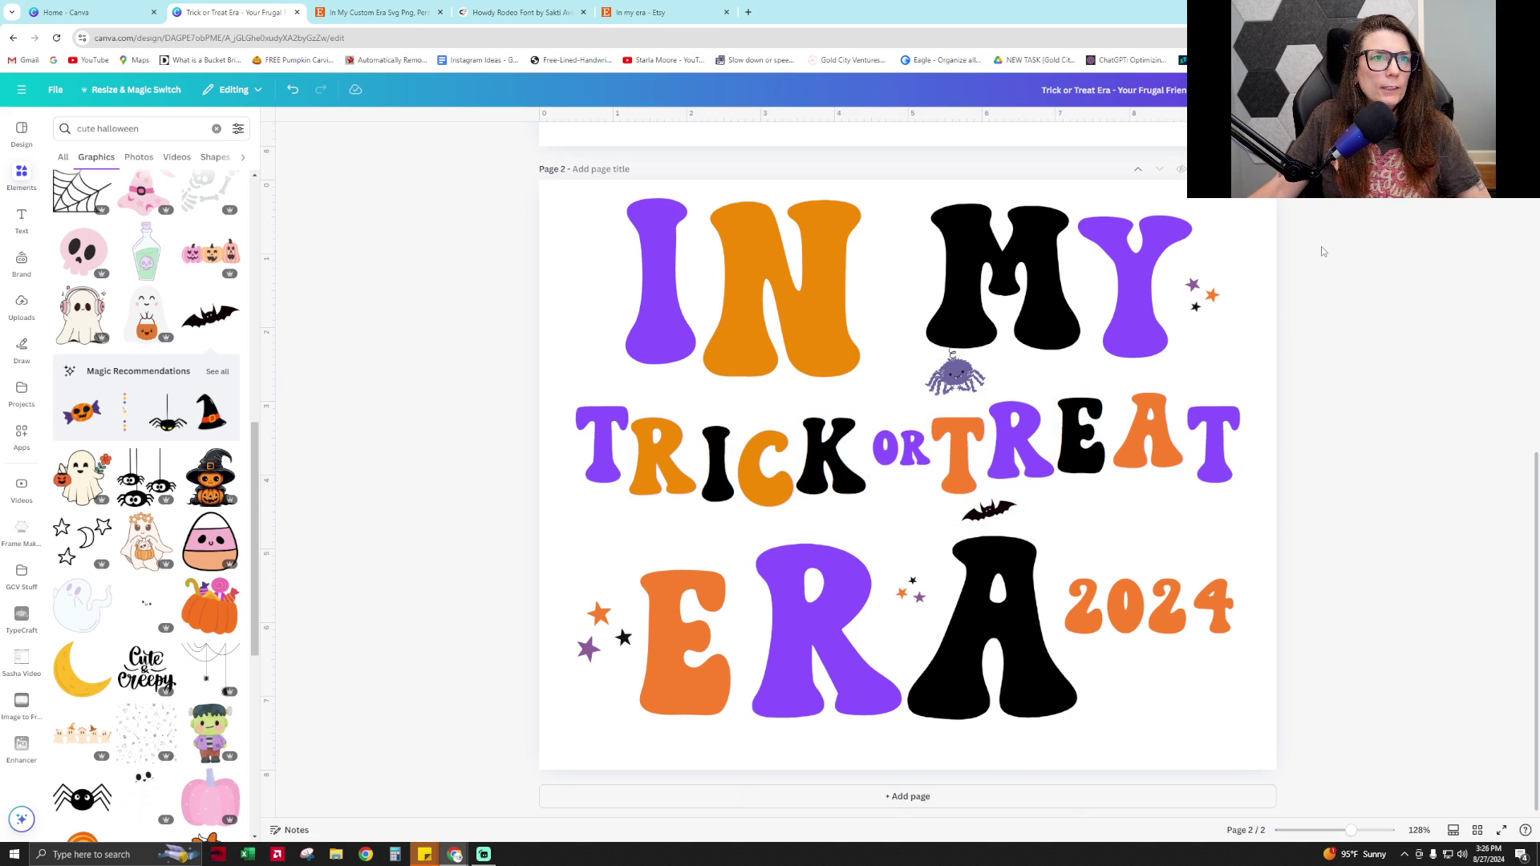
{"action": "left_click_drag", "start_coordinate": [1321, 247], "coordinate": [909, 682]}
{"action": "key", "text": "shift+Down"}
{"action": "key", "text": "shift+Down"}
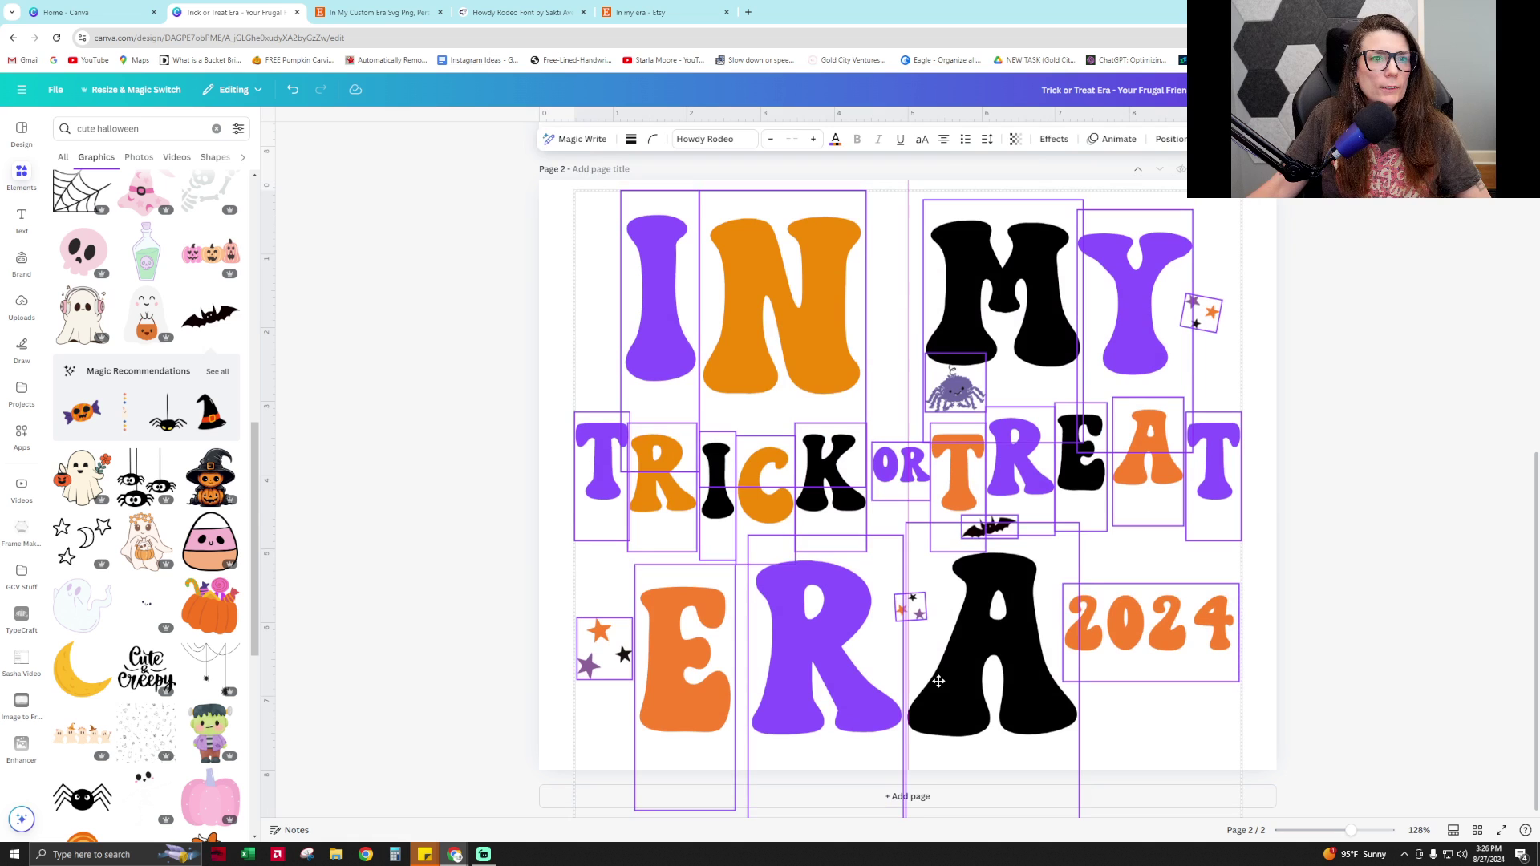
{"action": "left_click", "coordinate": [1389, 591]}
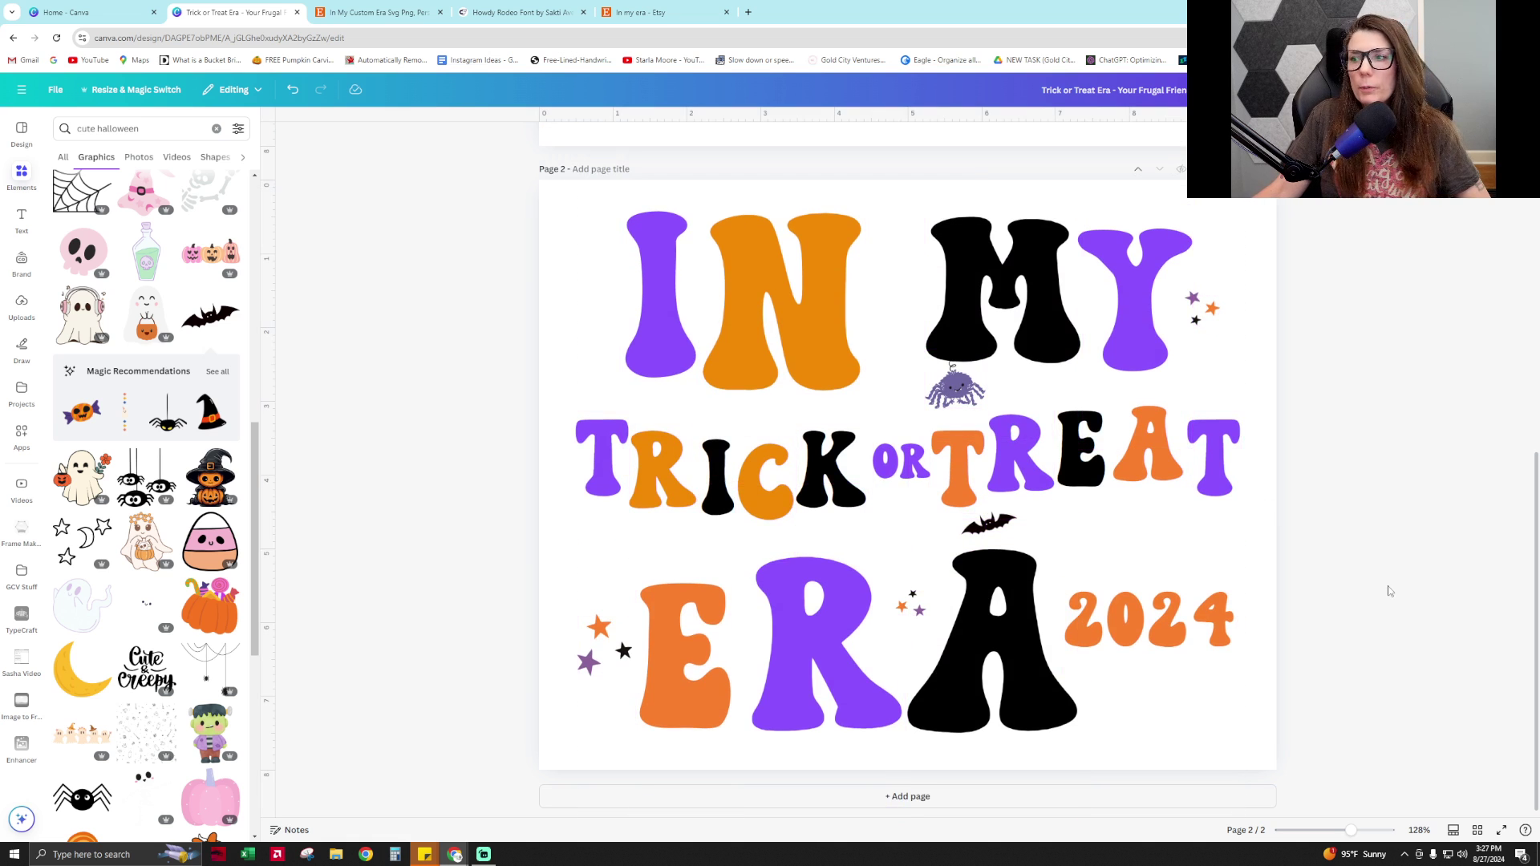